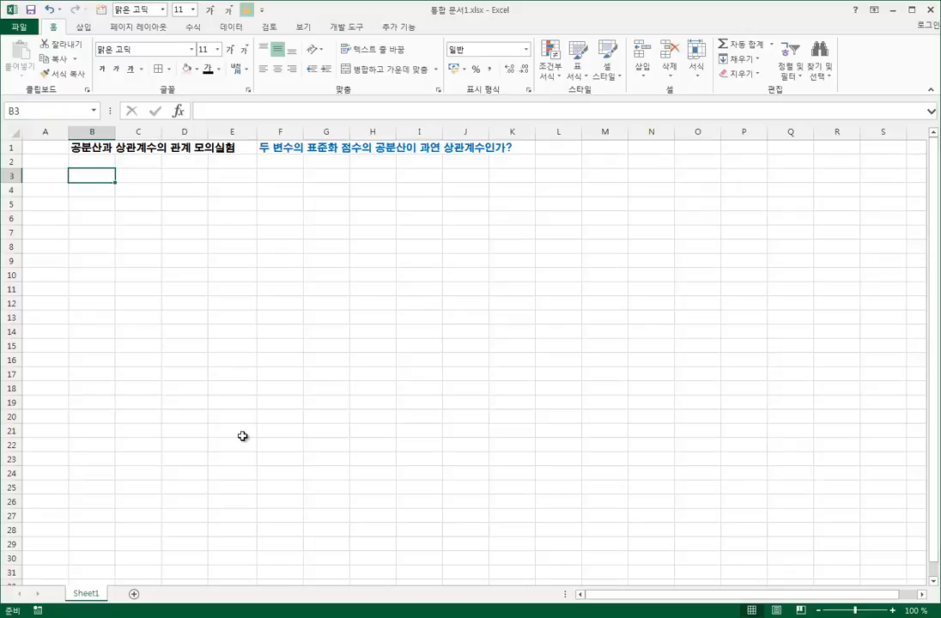
# Step: Enter the heading "obs." in B4 and number the observations 1 to 25 down B5:B29
pyautogui.click(98, 191)
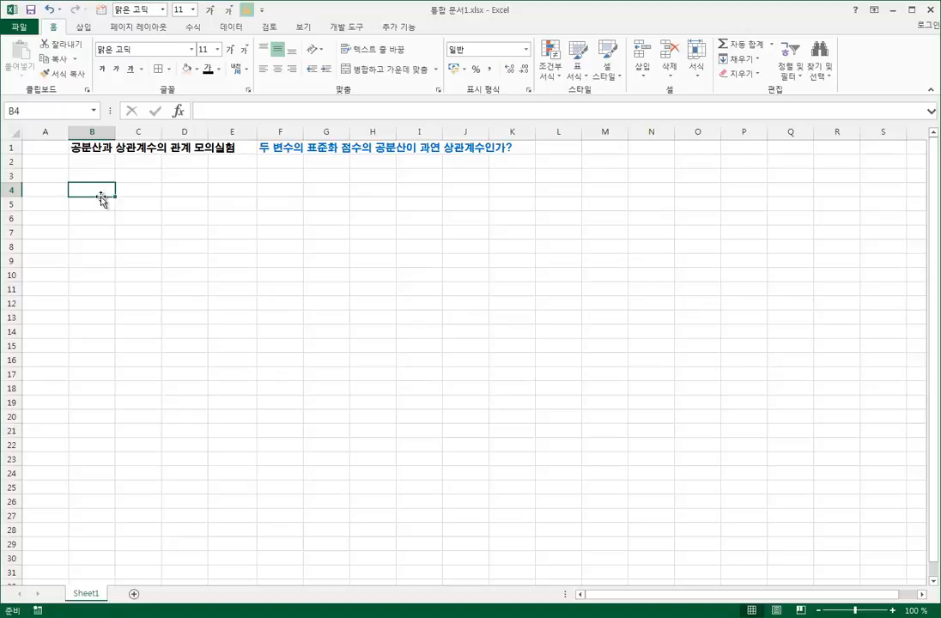
pyautogui.write('ㅐㅠㄴ')
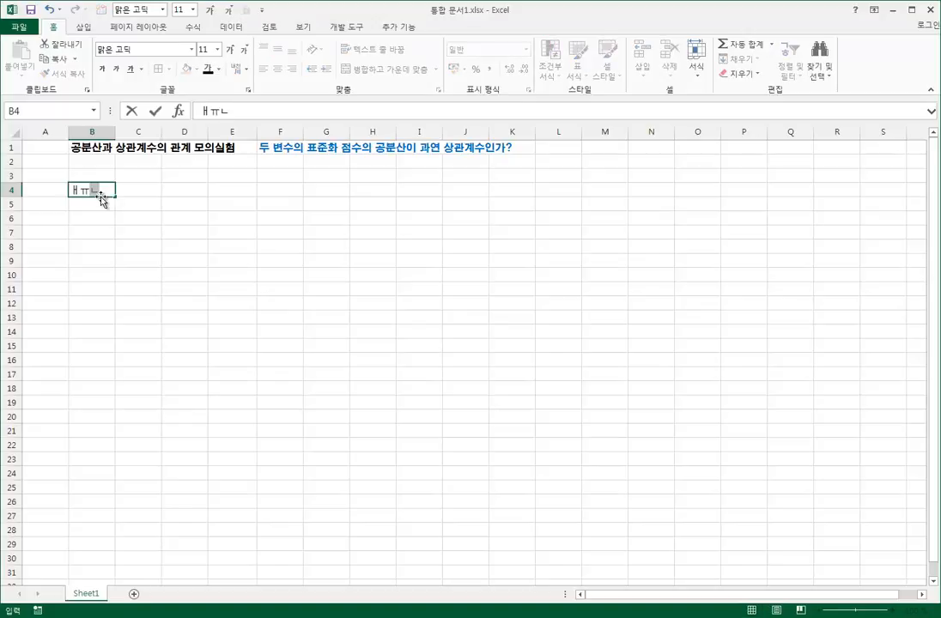
pyautogui.write('.')
pyautogui.press('Return')
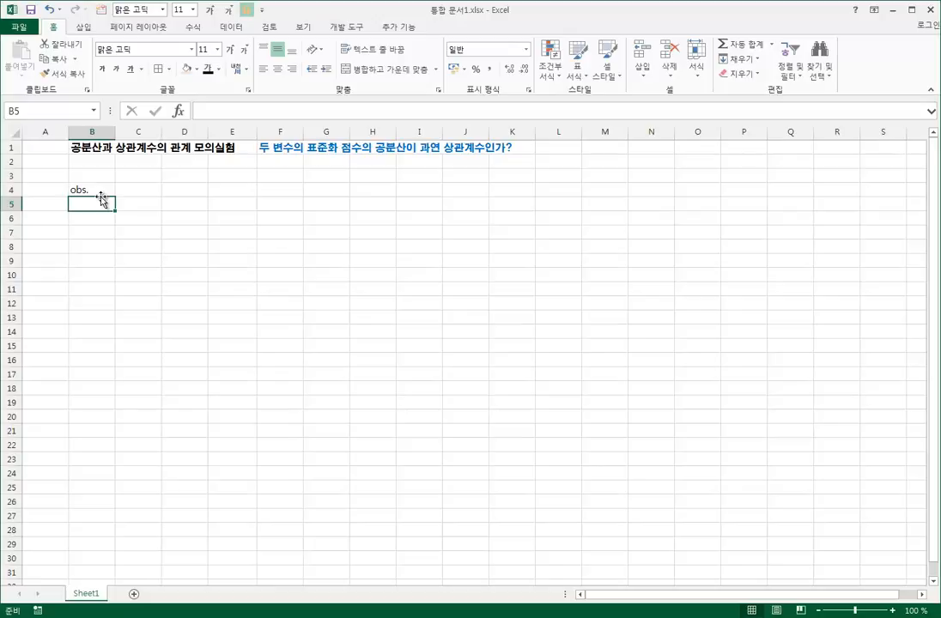
pyautogui.write('1')
pyautogui.press('Return')
pyautogui.write('2')
pyautogui.press('Return')
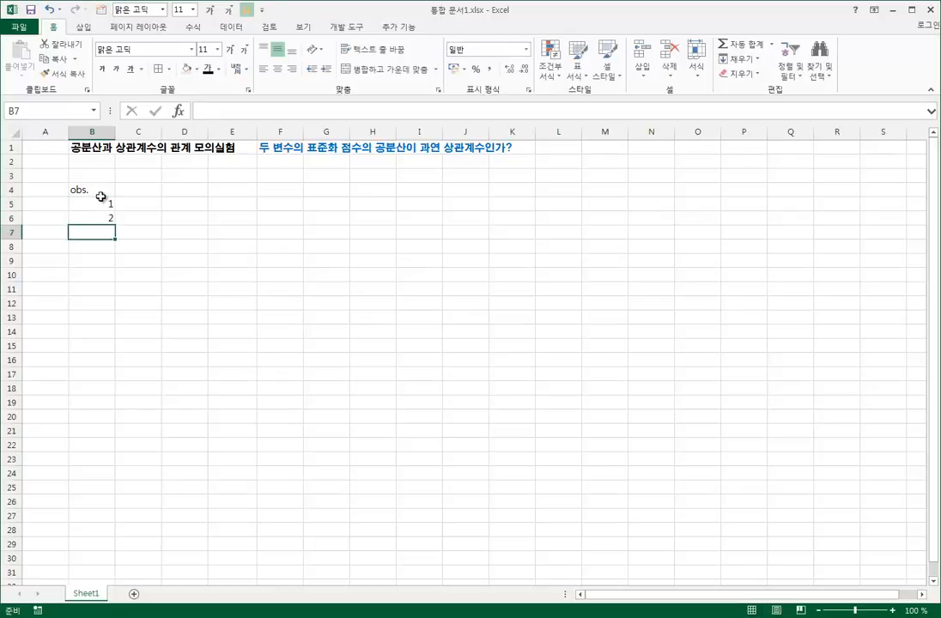
pyautogui.moveTo(106, 205); pyautogui.dragTo(108, 550)
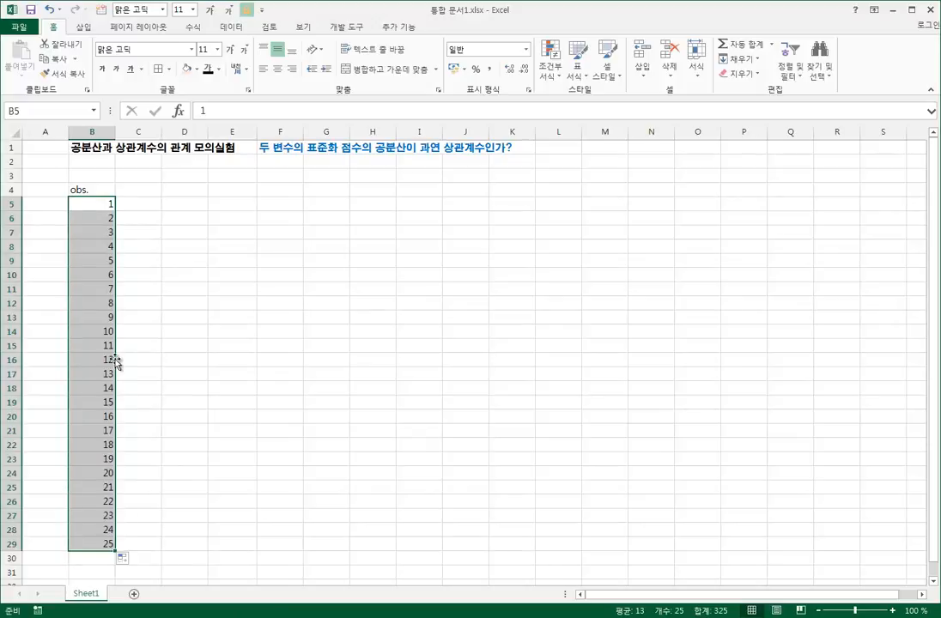
# Step: Add the headings X in C4 and Y in D4, and center the headings in B4:D4
pyautogui.click(137, 189)
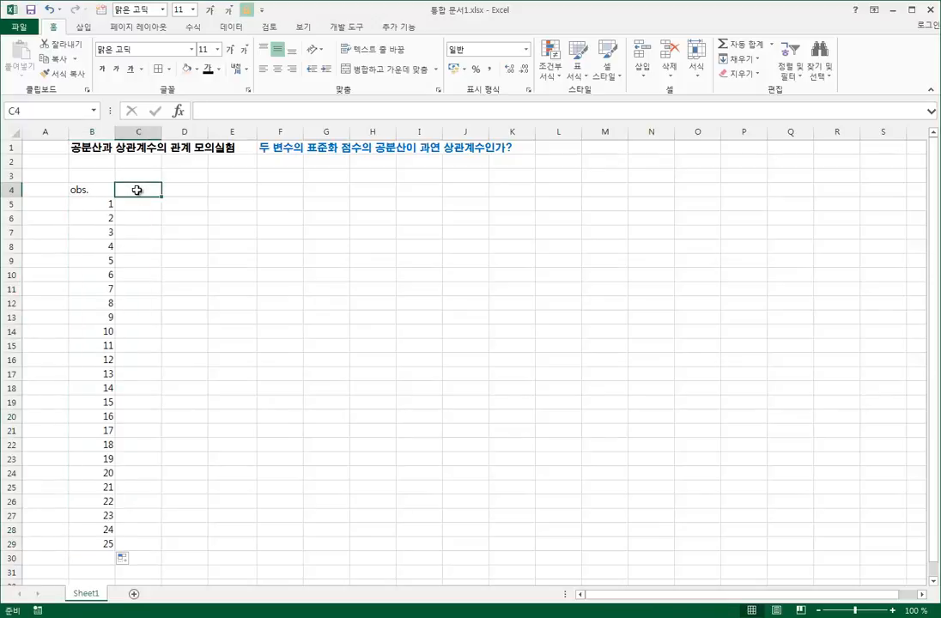
pyautogui.write('X')
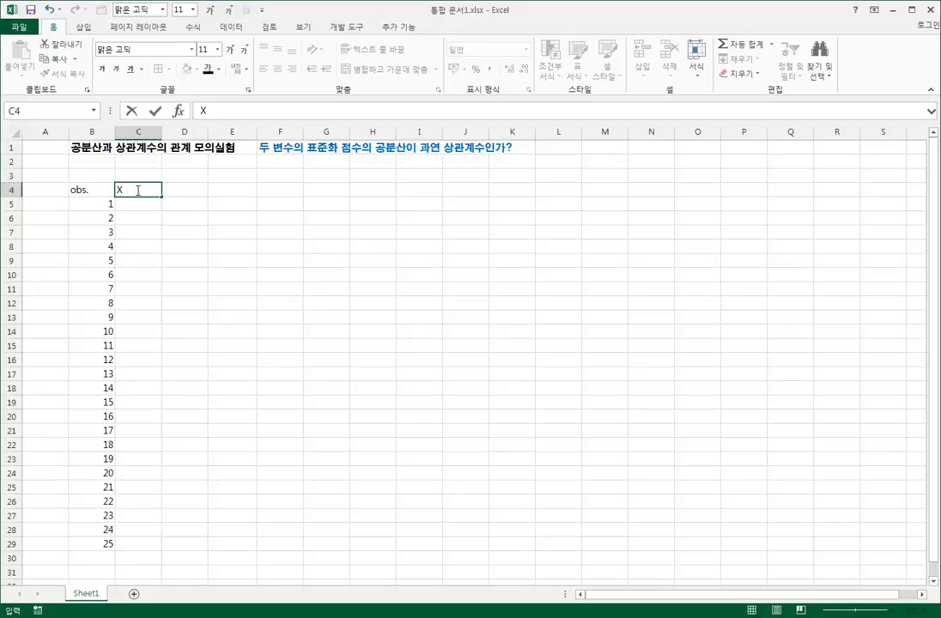
pyautogui.press('Tab')
pyautogui.write('Y')
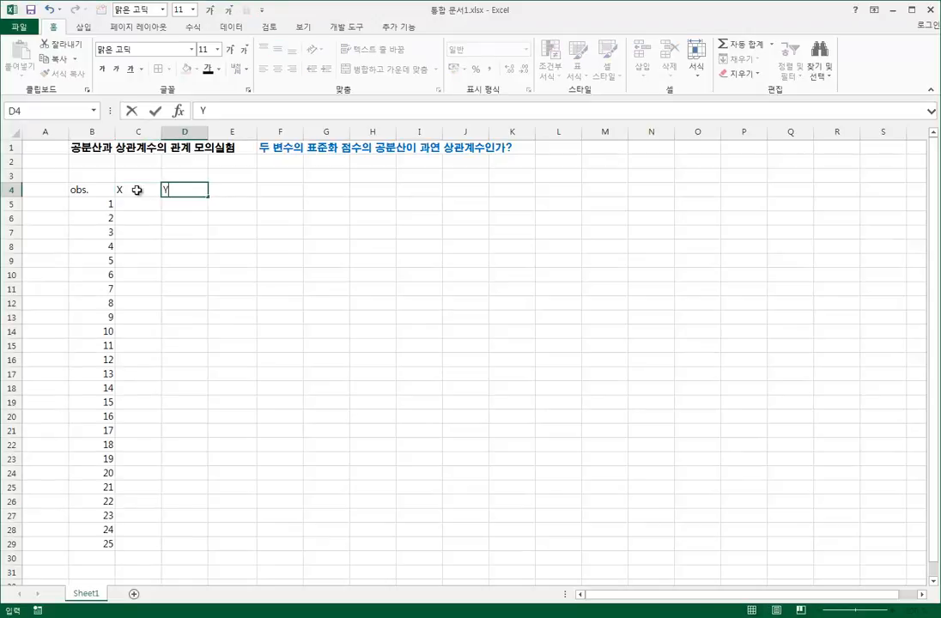
pyautogui.press('Return')
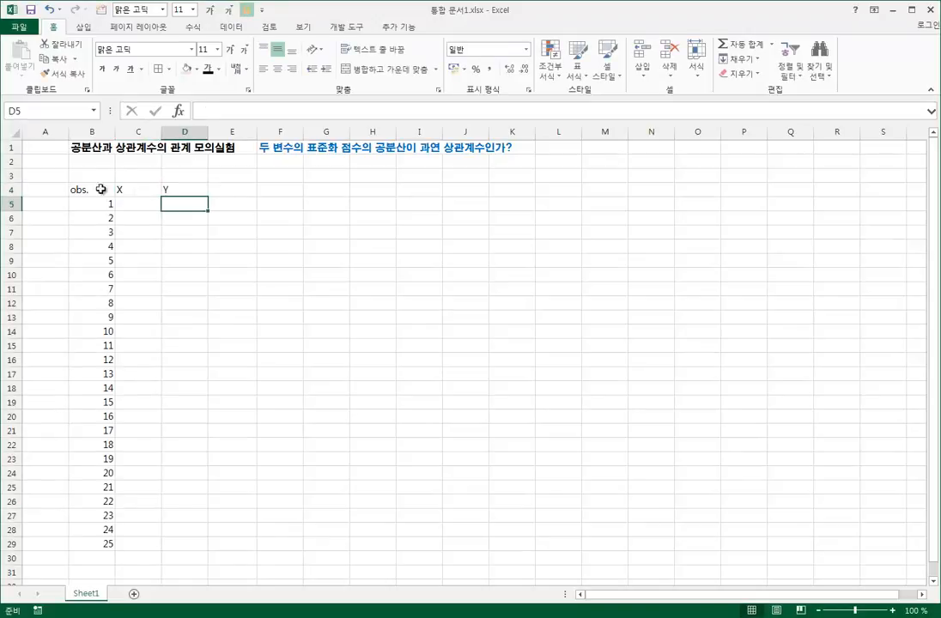
pyautogui.moveTo(91, 188); pyautogui.dragTo(204, 173)
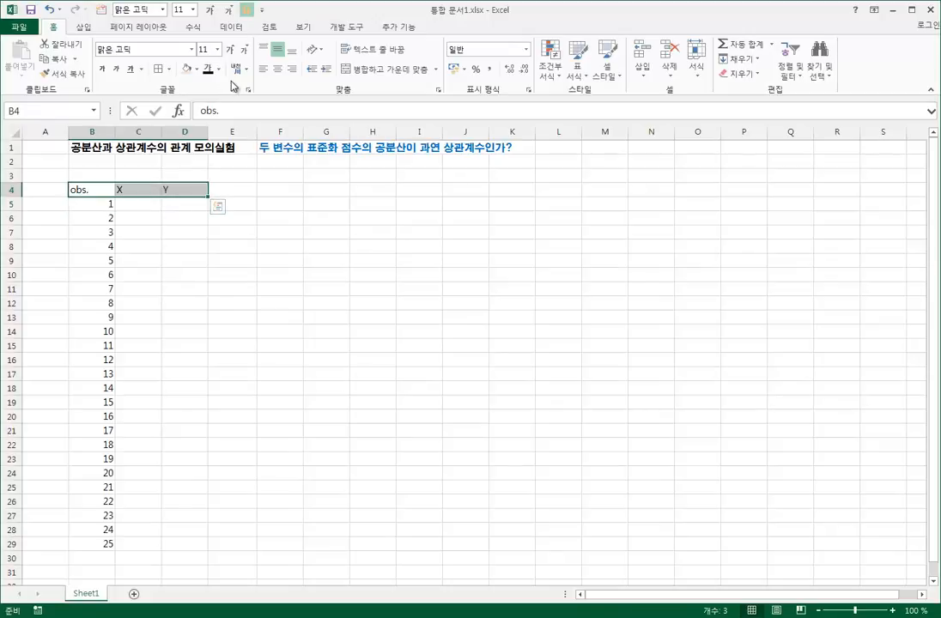
pyautogui.click(277, 68)
pyautogui.click(153, 273)
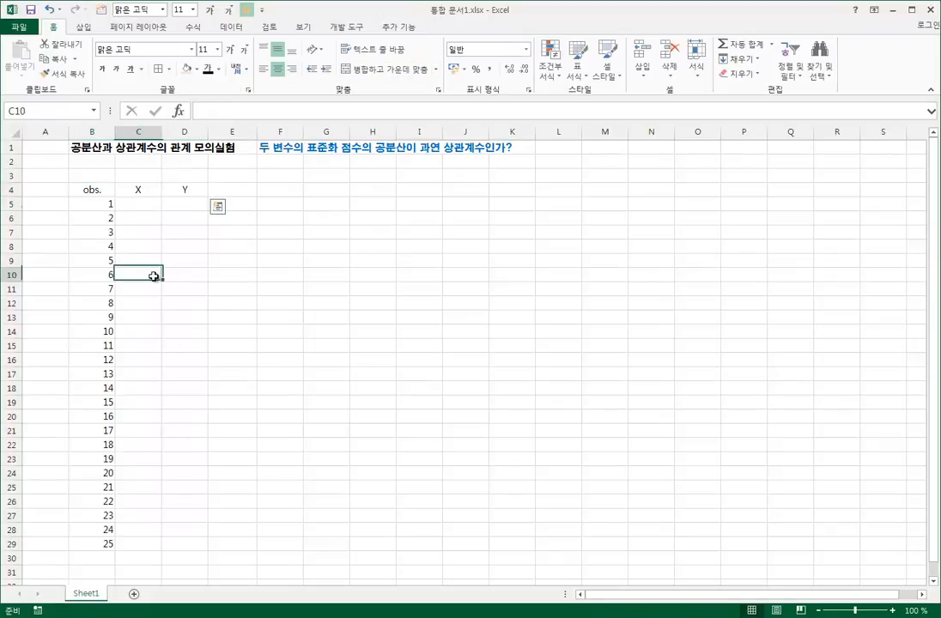
# Step: Fill the X column, C5:C29, with the random integer formula =RANDBETWEEN(20,100)
pyautogui.click(145, 207)
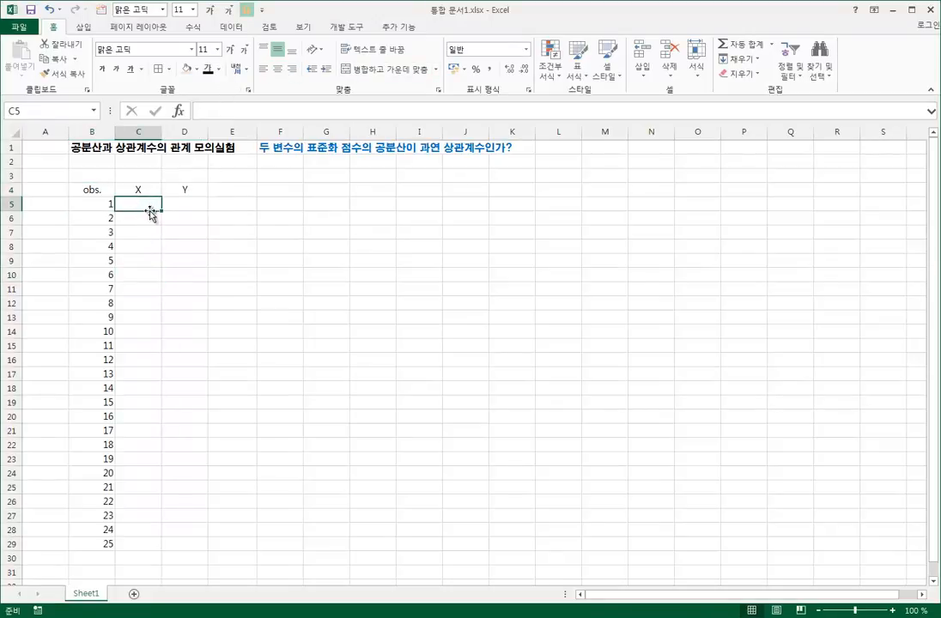
pyautogui.write('=rand')
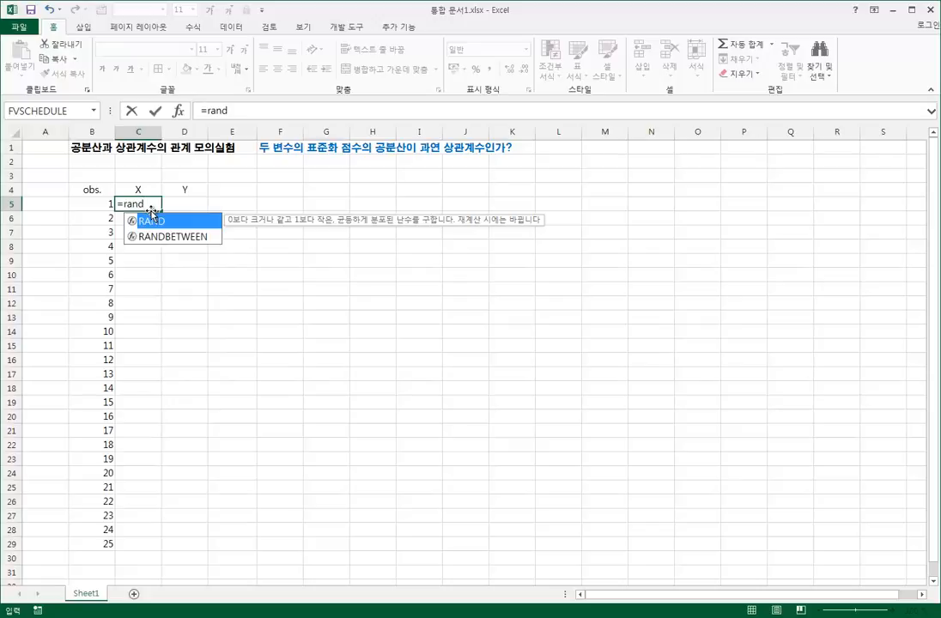
pyautogui.press('Down')
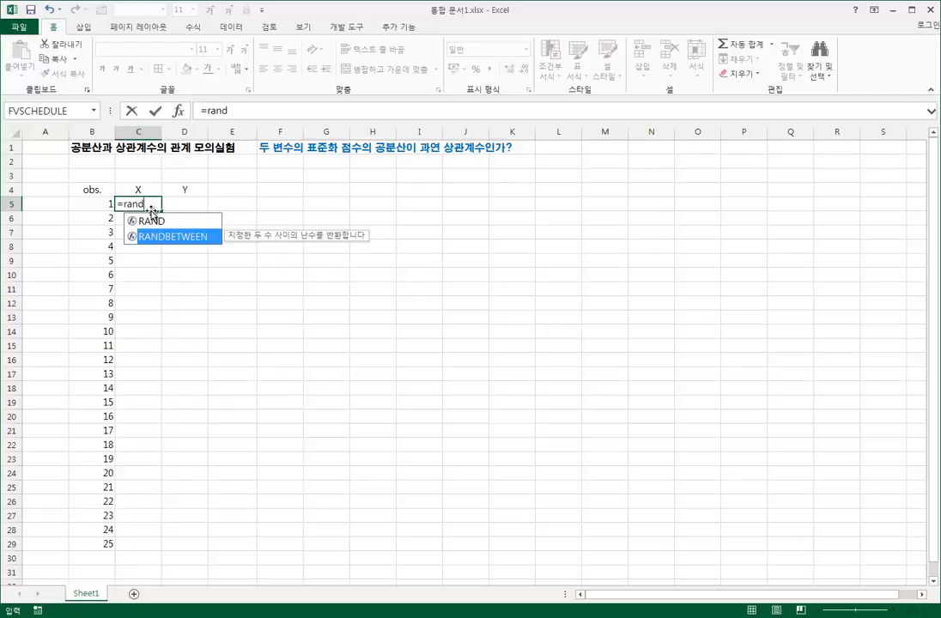
pyautogui.press('Tab')
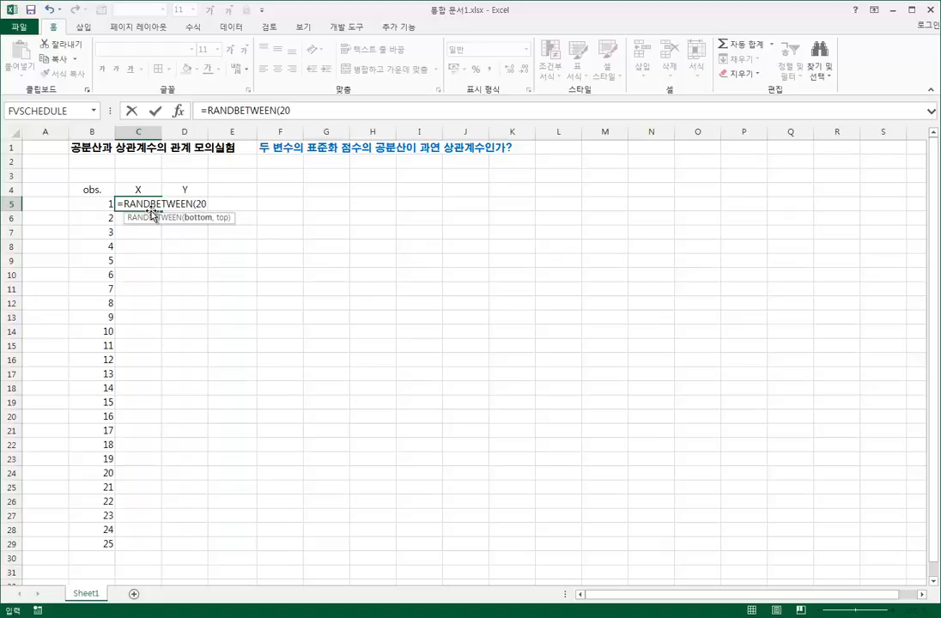
pyautogui.write('20,100')
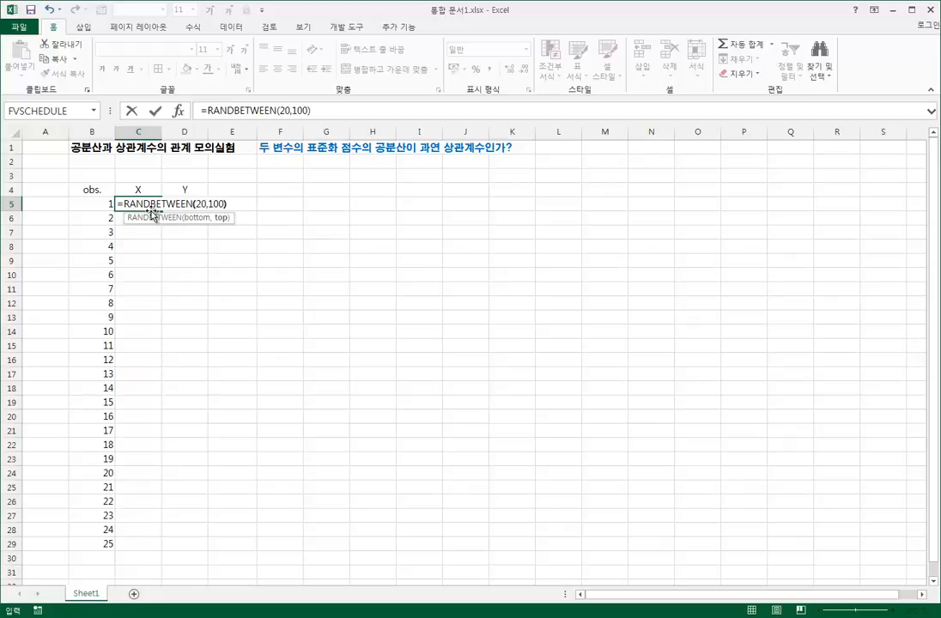
pyautogui.write(')')
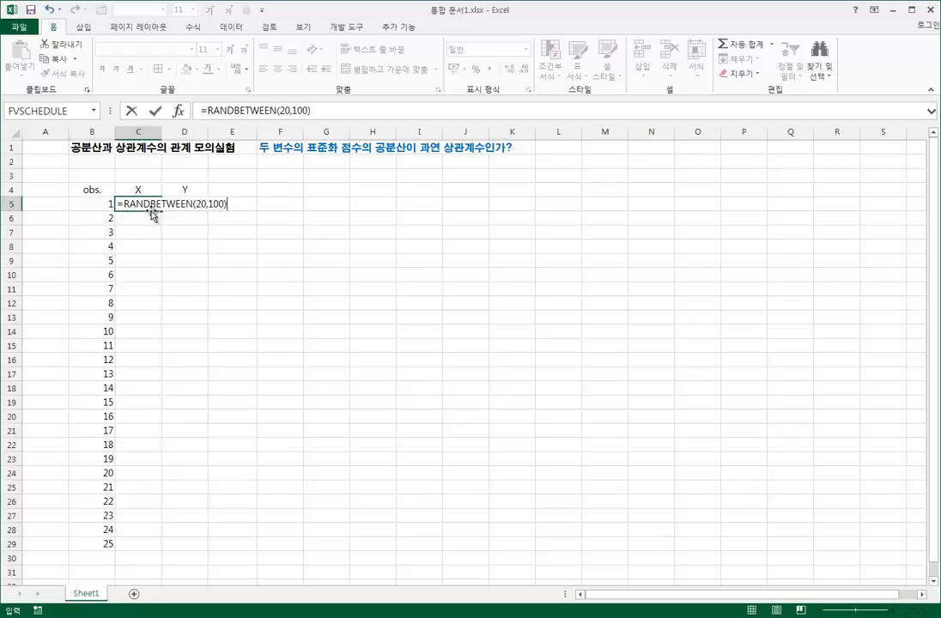
pyautogui.press('Return')
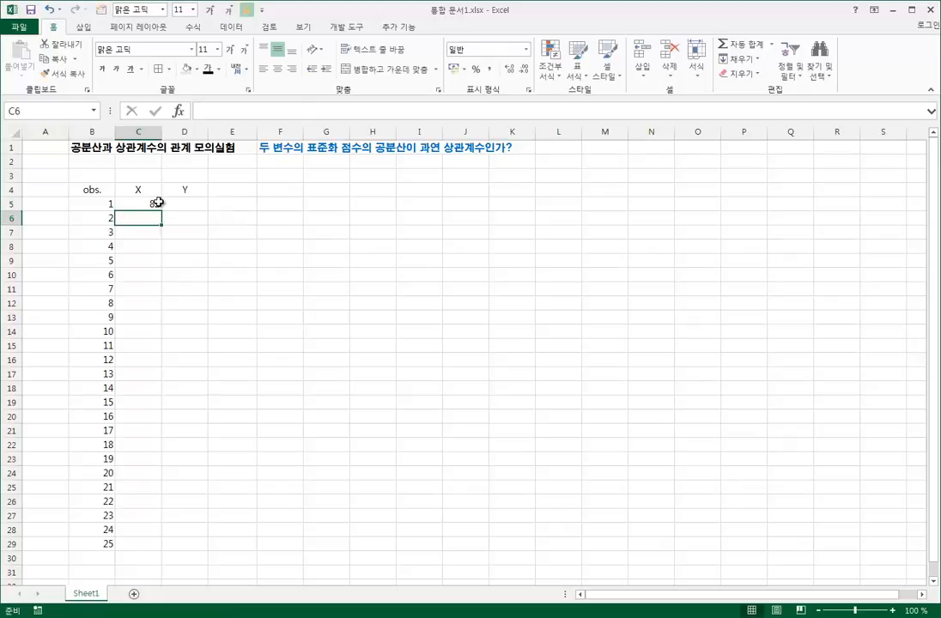
pyautogui.click(158, 203)
pyautogui.doubleClick(164, 210)
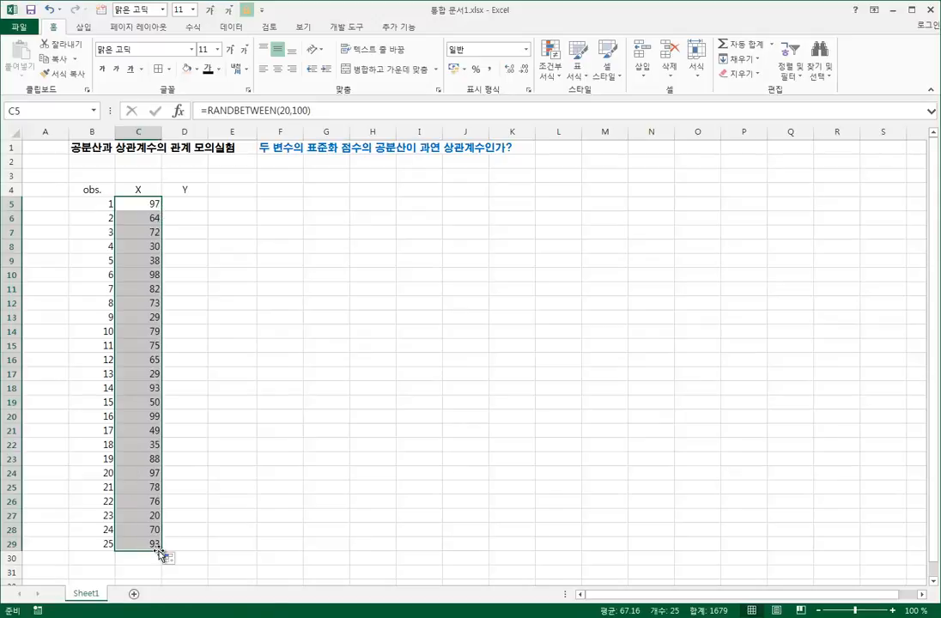
# Step: Extend the random number formula from the X column into the Y column, D5:D29
pyautogui.moveTo(161, 551); pyautogui.dragTo(201, 543)
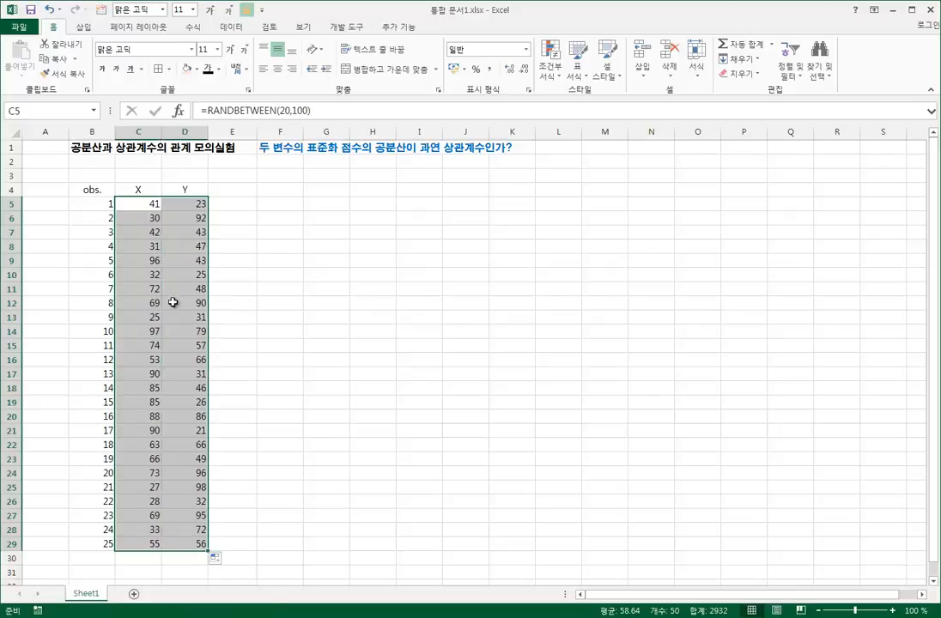
pyautogui.click(188, 205)
pyautogui.click(184, 304)
pyautogui.click(179, 446)
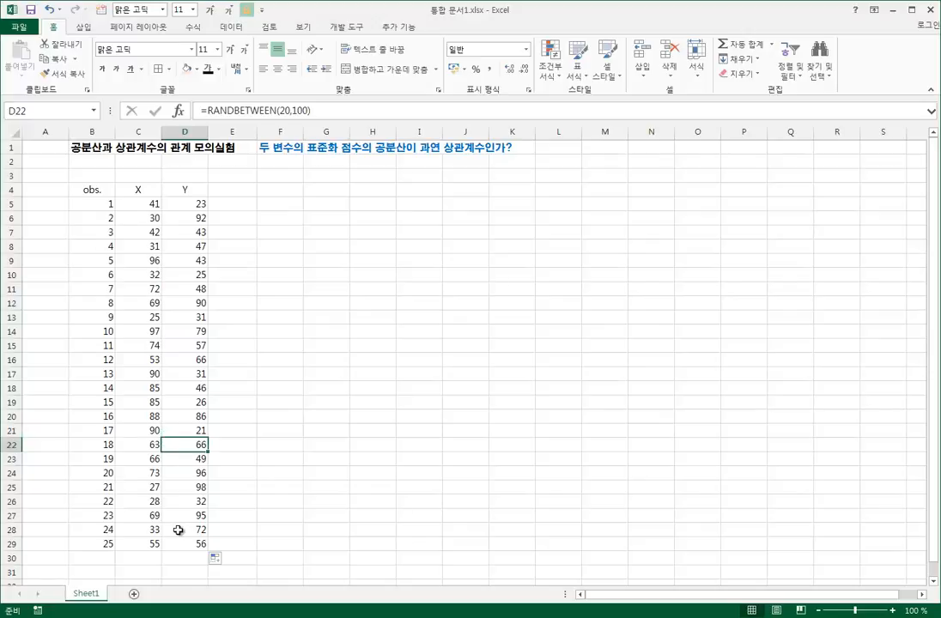
pyautogui.click(184, 232)
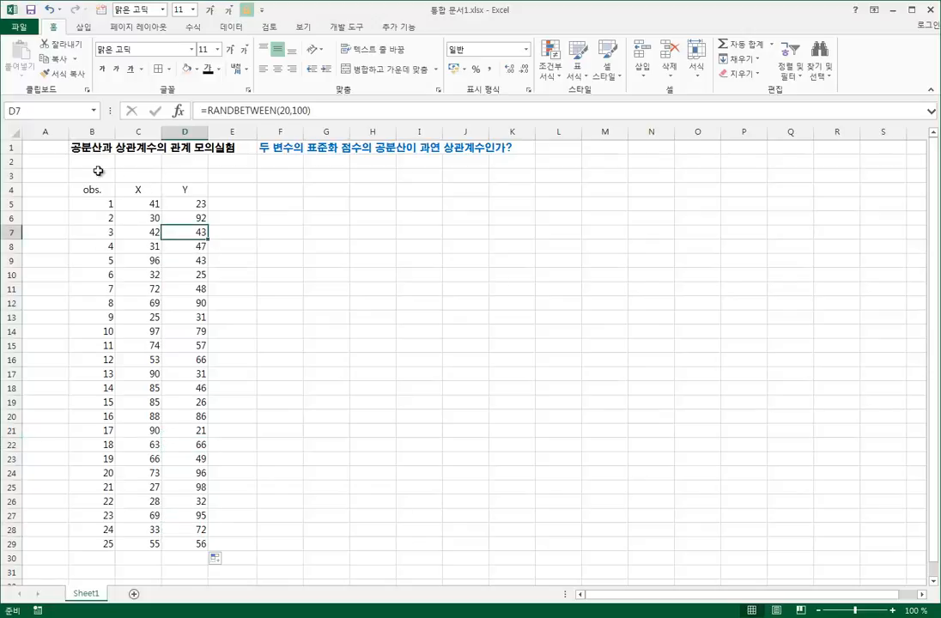
# Step: Apply all borders to B2:D3 and label B2 as 평균 and B3 as 표준편차
pyautogui.moveTo(99, 166); pyautogui.dragTo(182, 174)
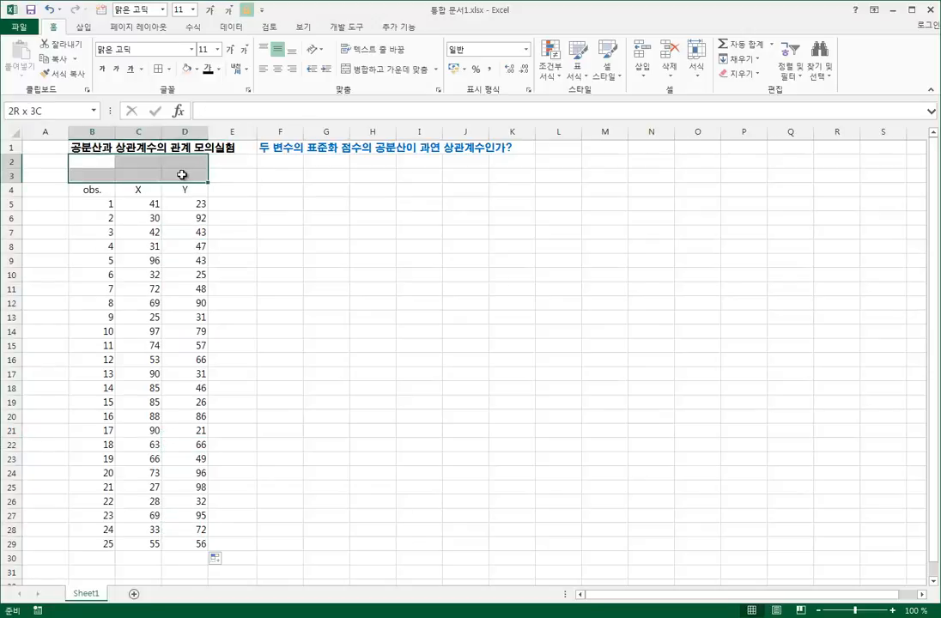
pyautogui.click(159, 69)
pyautogui.click(103, 163)
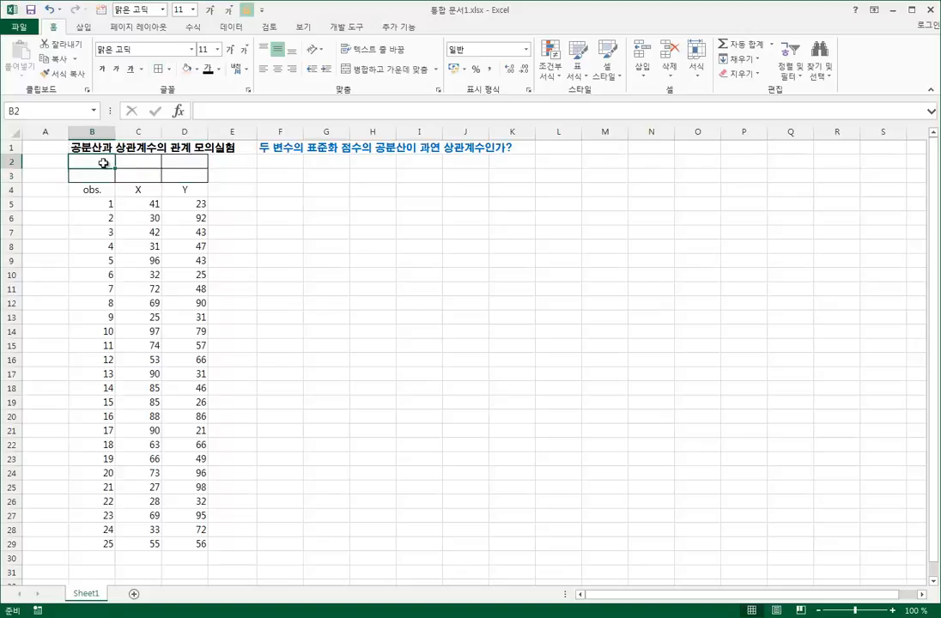
pyautogui.write('평균')
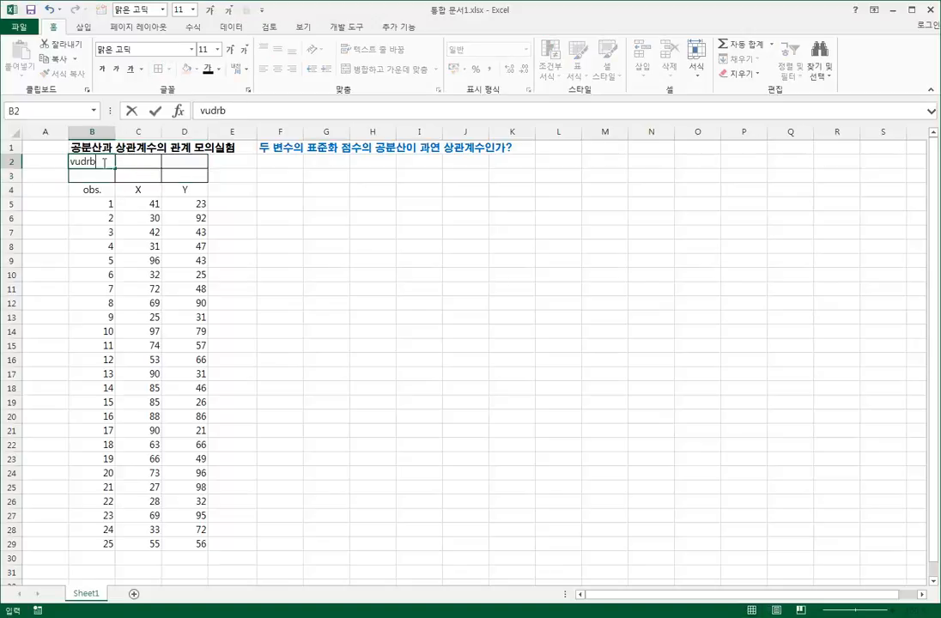
pyautogui.press('Return')
pyautogui.write('ㅍㅛ준편')
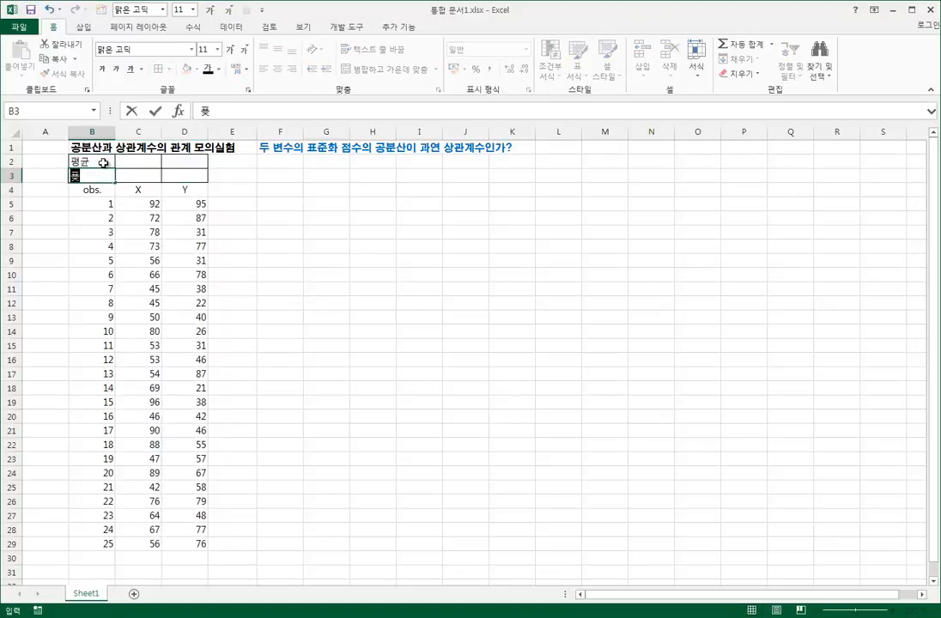
pyautogui.write('ㅊ')
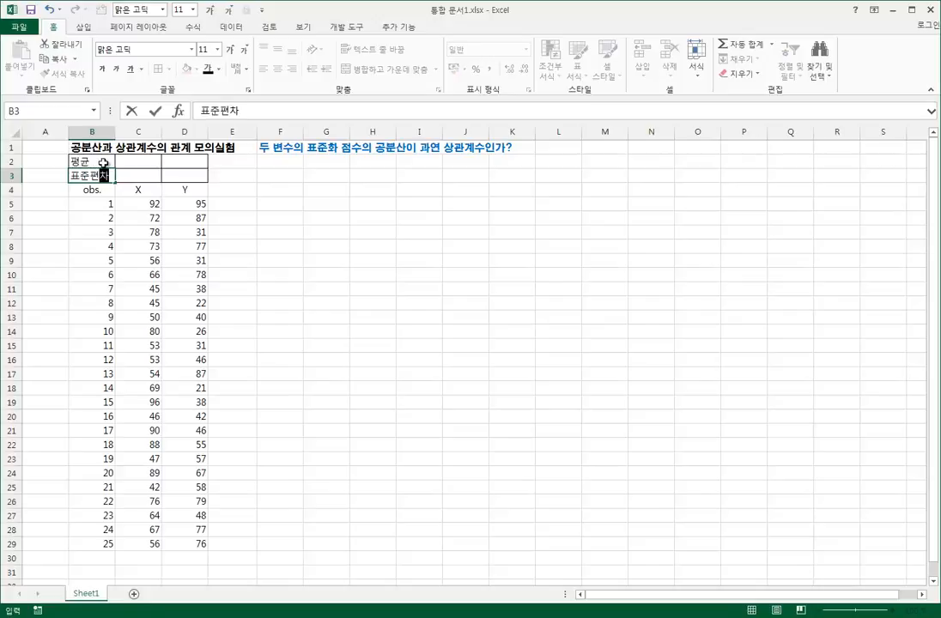
pyautogui.write('ㅏ')
pyautogui.press('Return')
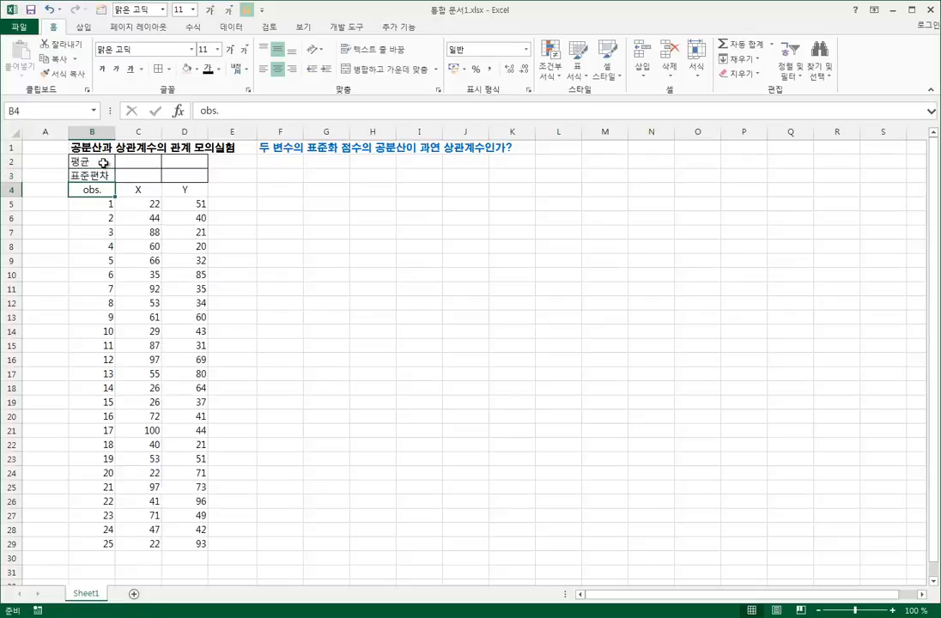
# Step: Calculate the mean of X in C2 with absolute references, =AVERAGE($C$5:$C$29)
pyautogui.click(151, 161)
pyautogui.write('=')
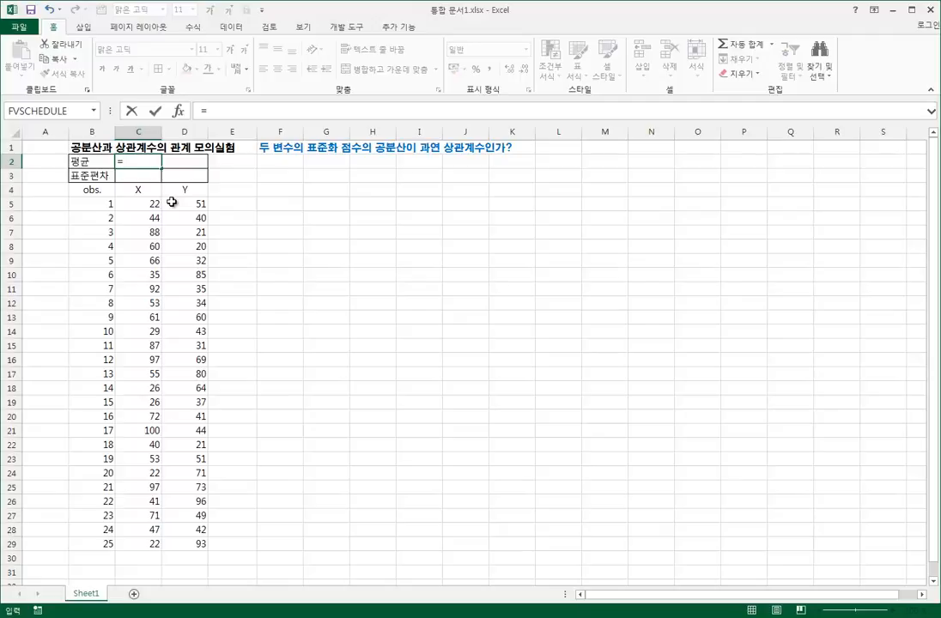
pyautogui.write('ㅁㅍㄷㄱㅁㅎㄷ')
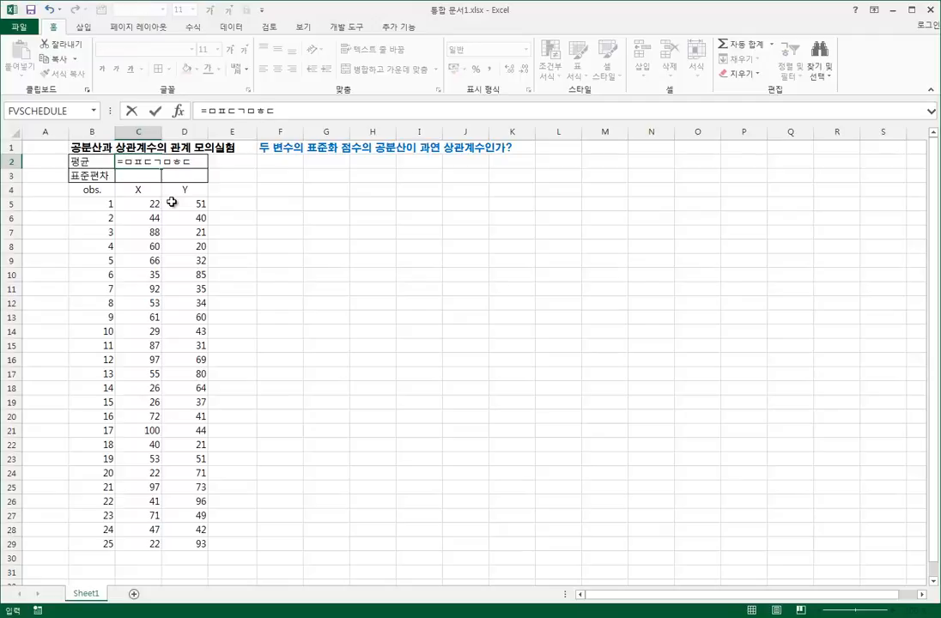
pyautogui.write('(')
pyautogui.moveTo(134, 206); pyautogui.dragTo(142, 543)
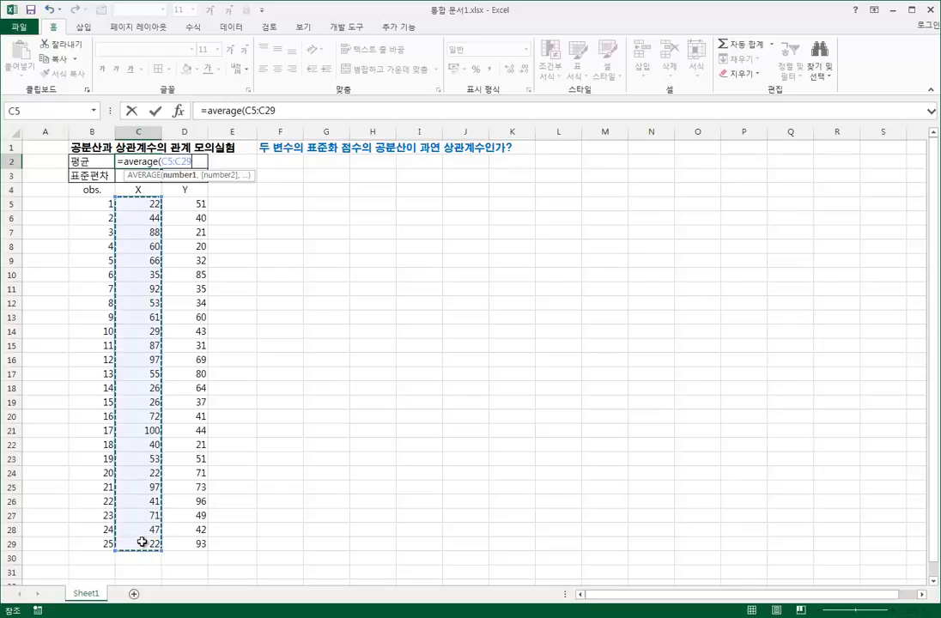
pyautogui.press('F4')
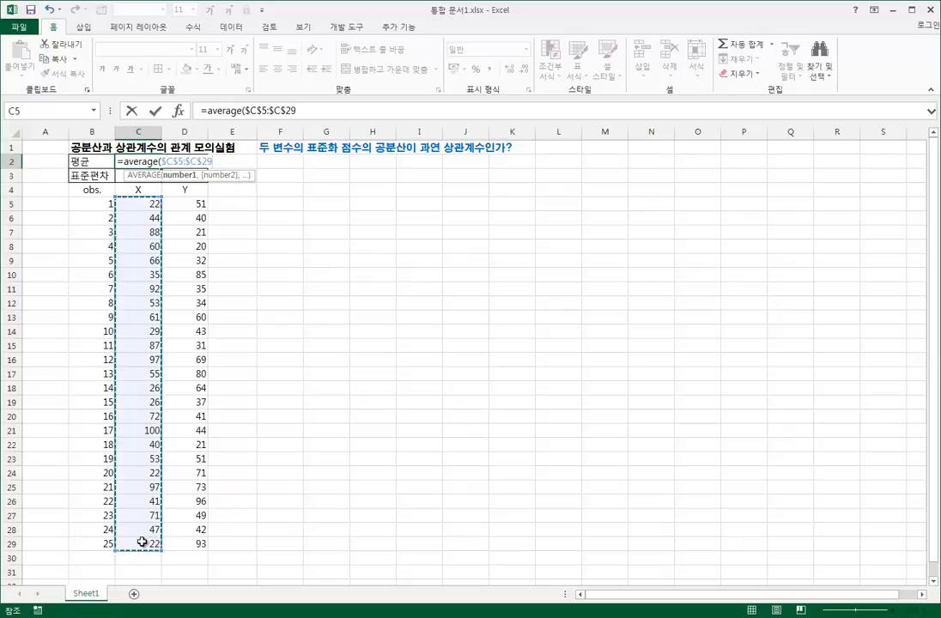
pyautogui.write(')')
pyautogui.press('Return')
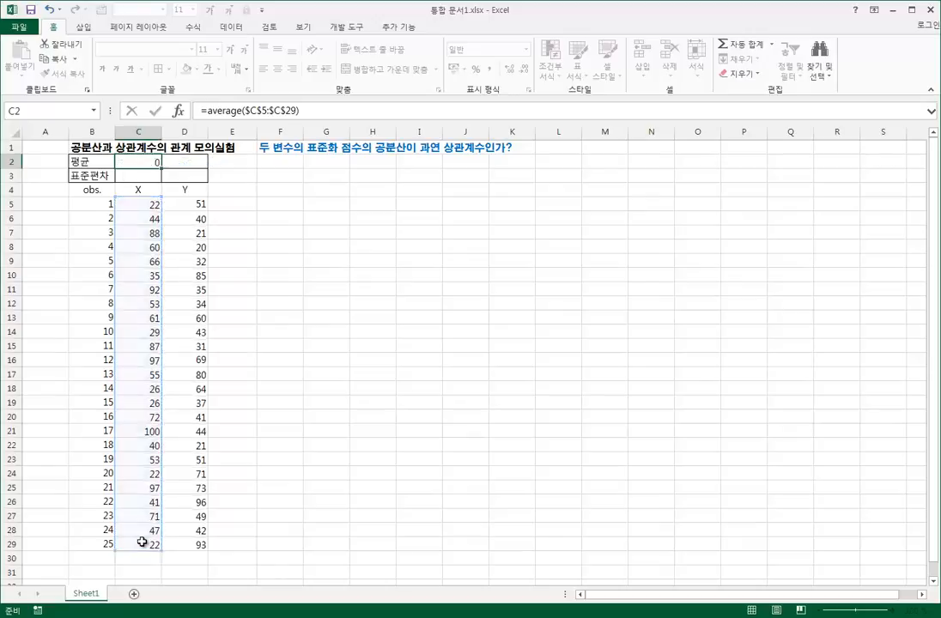
# Step: Change the references in the X mean formula in C2 to row-absolute only, =AVERAGE(C$5:C$29)
pyautogui.click(150, 162)
pyautogui.moveTo(159, 168); pyautogui.dragTo(159, 170)
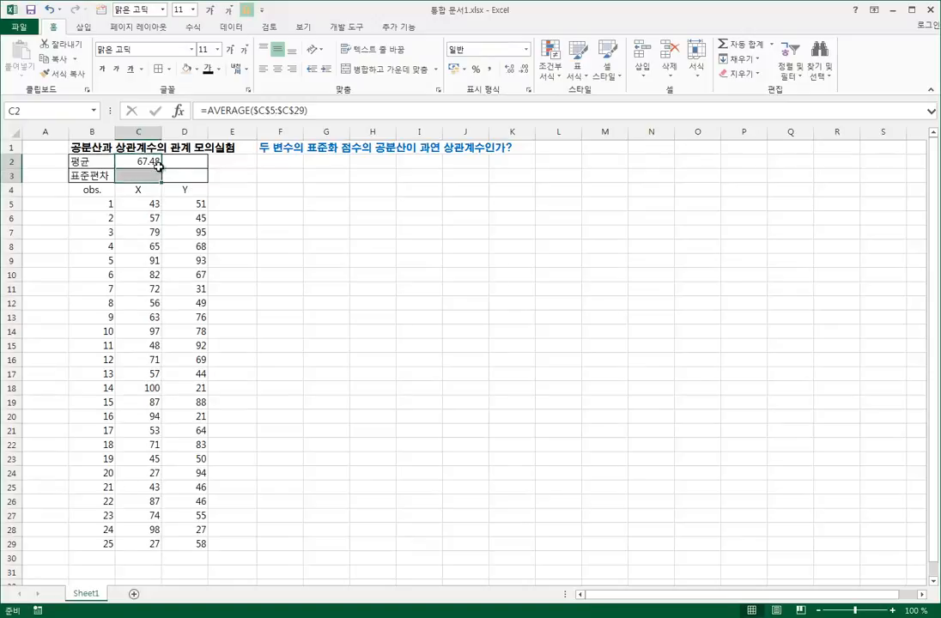
pyautogui.click(158, 166)
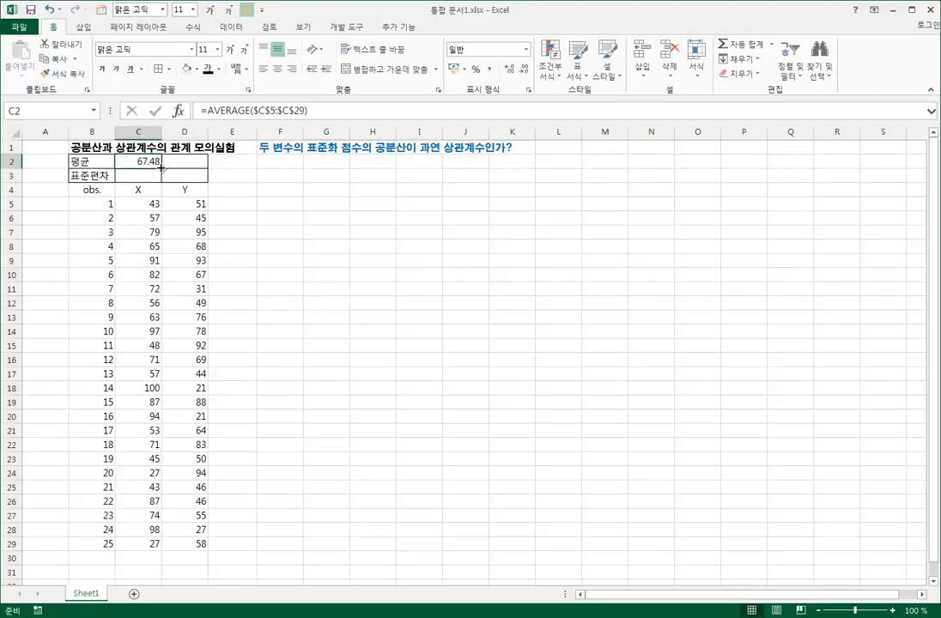
pyautogui.click(263, 111)
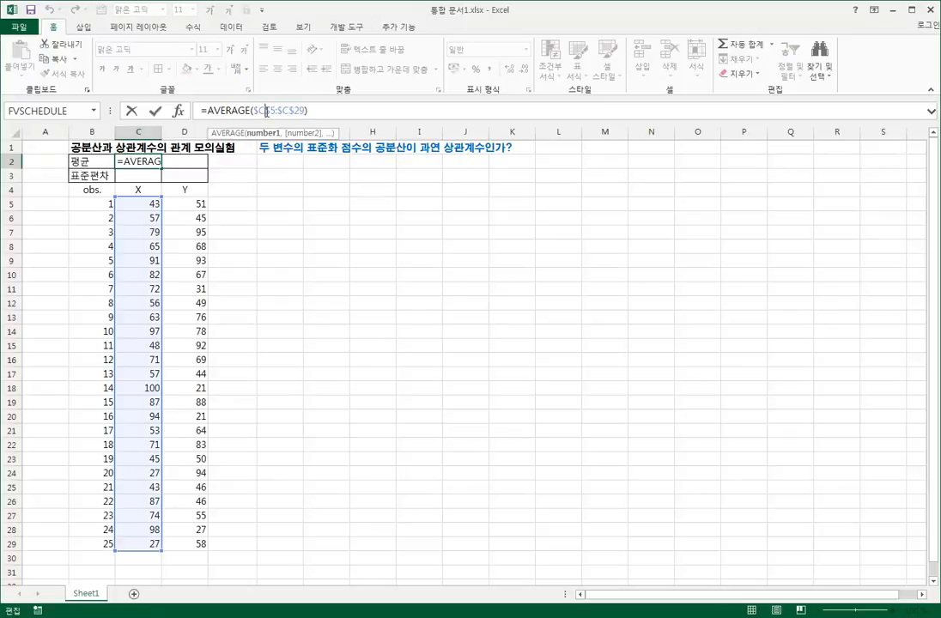
pyautogui.press('F4')
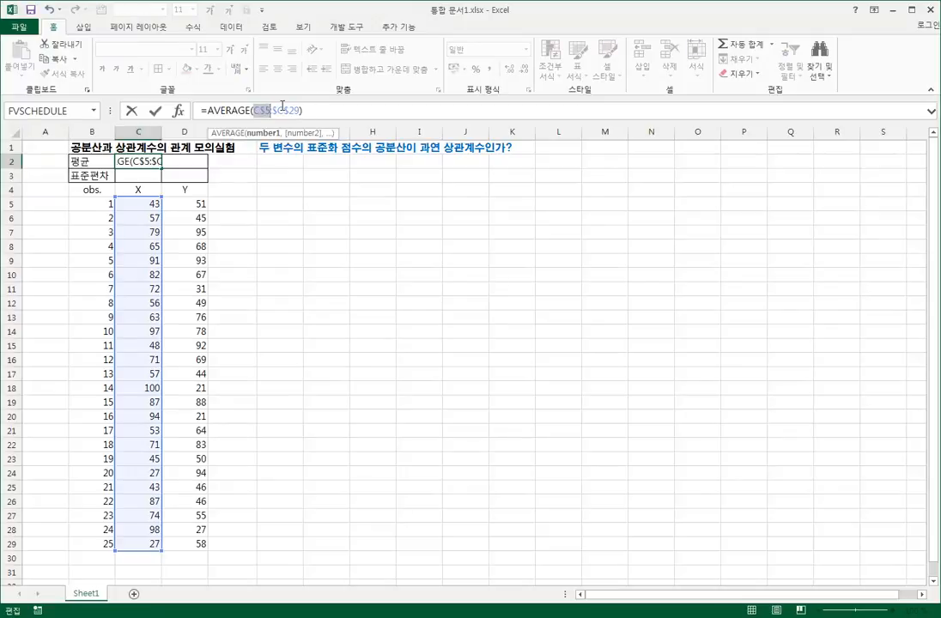
pyautogui.click(286, 110)
pyautogui.press('F4')
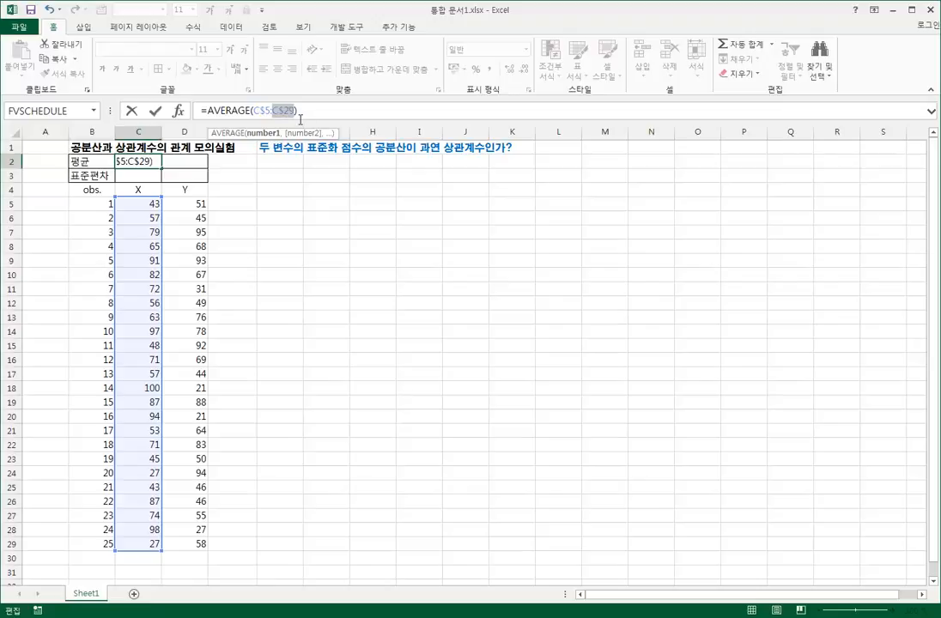
pyautogui.click(269, 111)
pyautogui.press('Return')
# Step: Extend the mean formula from C2 to D2 for Y and check the range it refers to
pyautogui.click(157, 163)
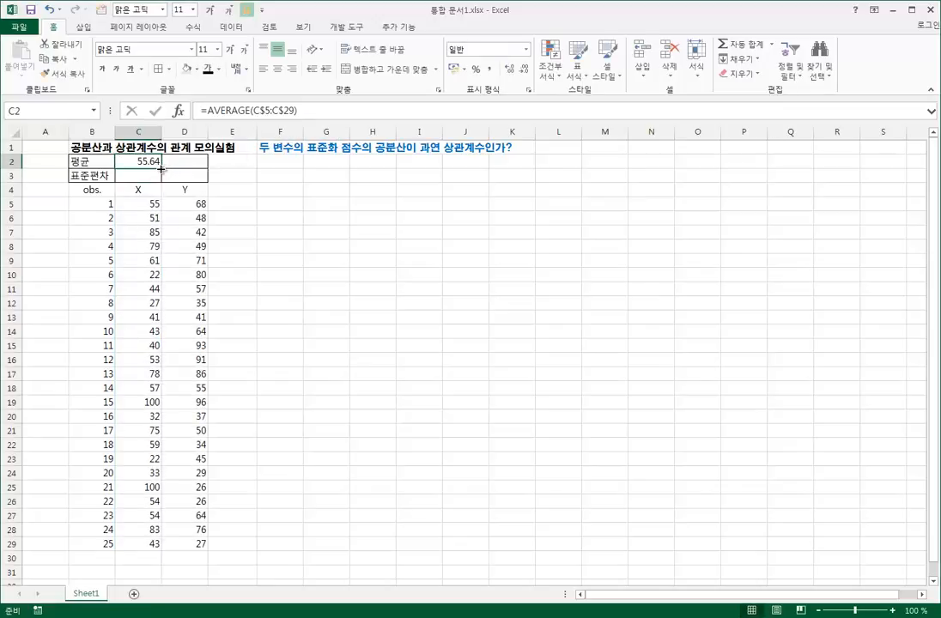
pyautogui.moveTo(162, 169); pyautogui.dragTo(165, 171)
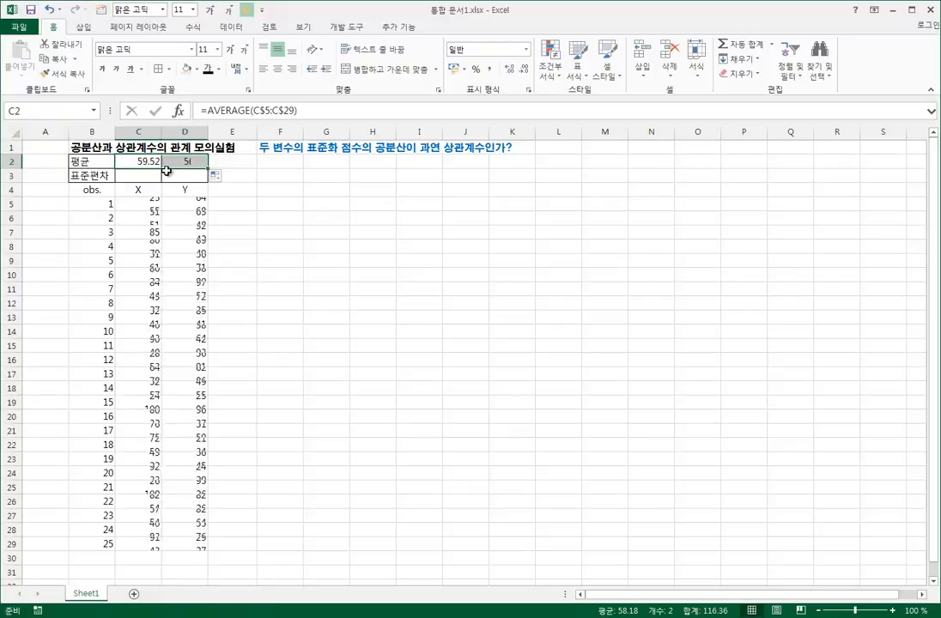
pyautogui.click(187, 161)
pyautogui.doubleClick(188, 162)
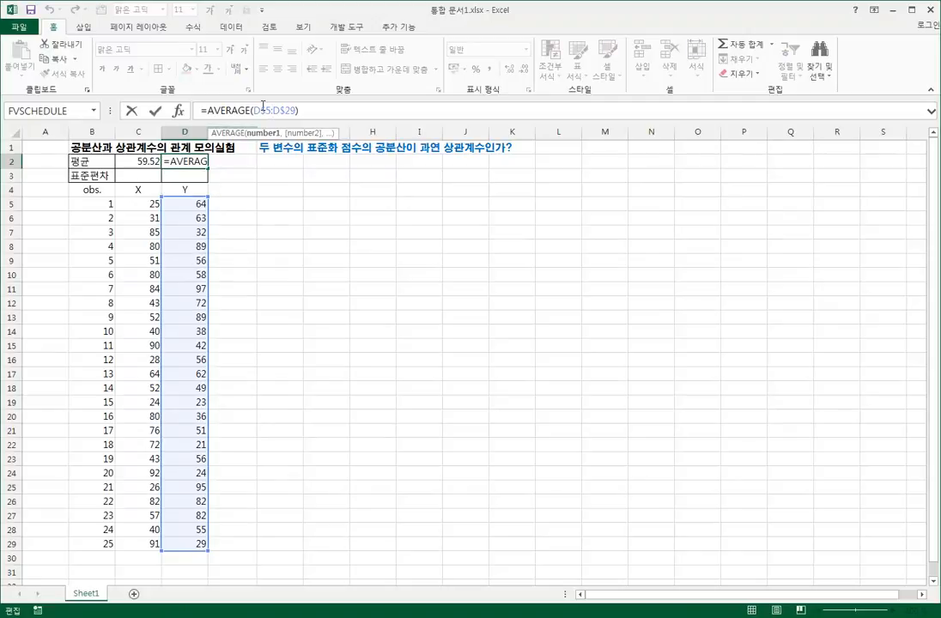
pyautogui.click(152, 182)
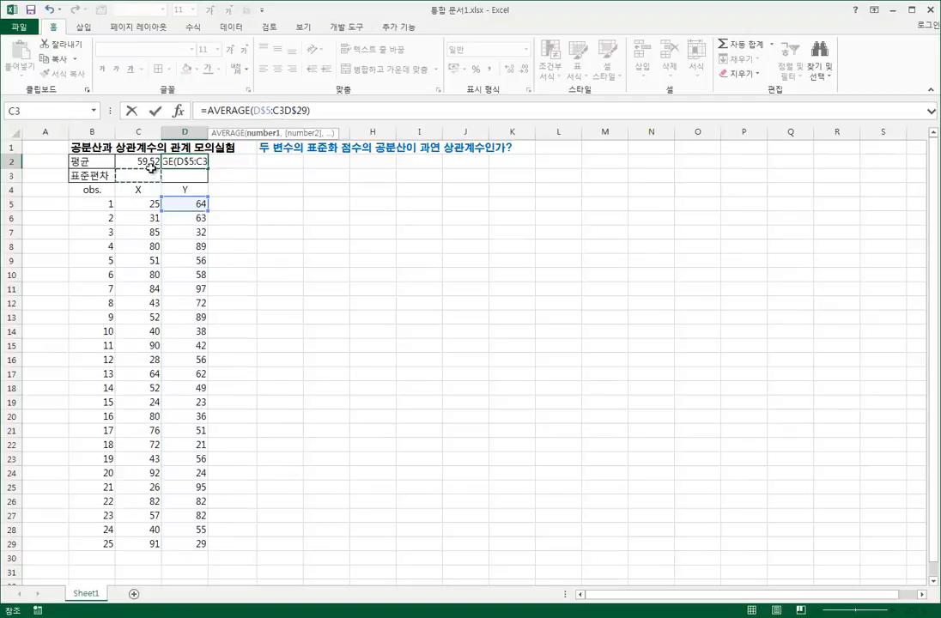
pyautogui.click(161, 165)
# Step: Copy the mean formula from C2 down to C3, and change the function in C2 to STDEV, =STDEV(C$5:C$29)
pyautogui.moveTo(162, 169); pyautogui.dragTo(161, 182)
pyautogui.click(210, 113)
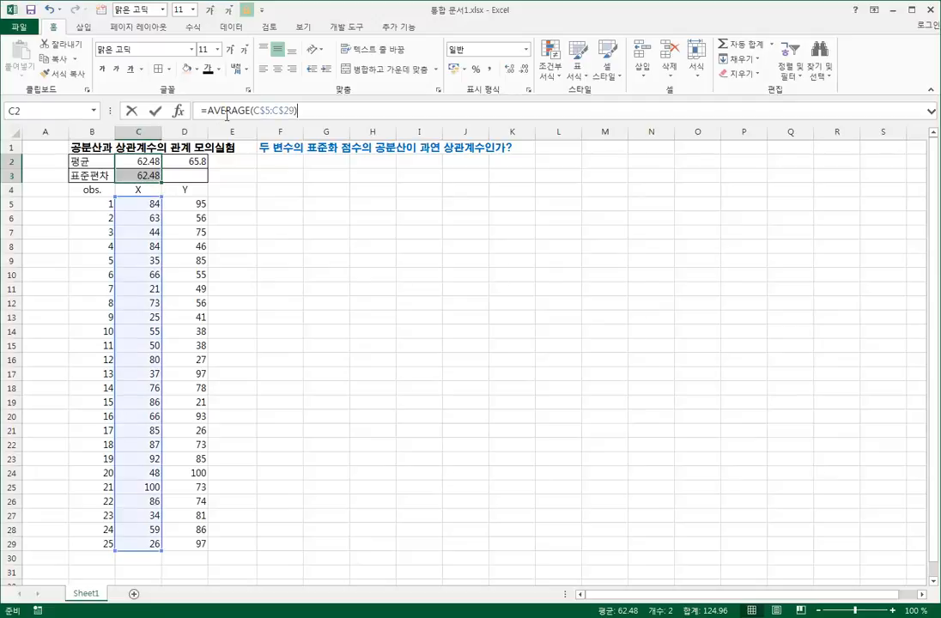
pyautogui.doubleClick(225, 113)
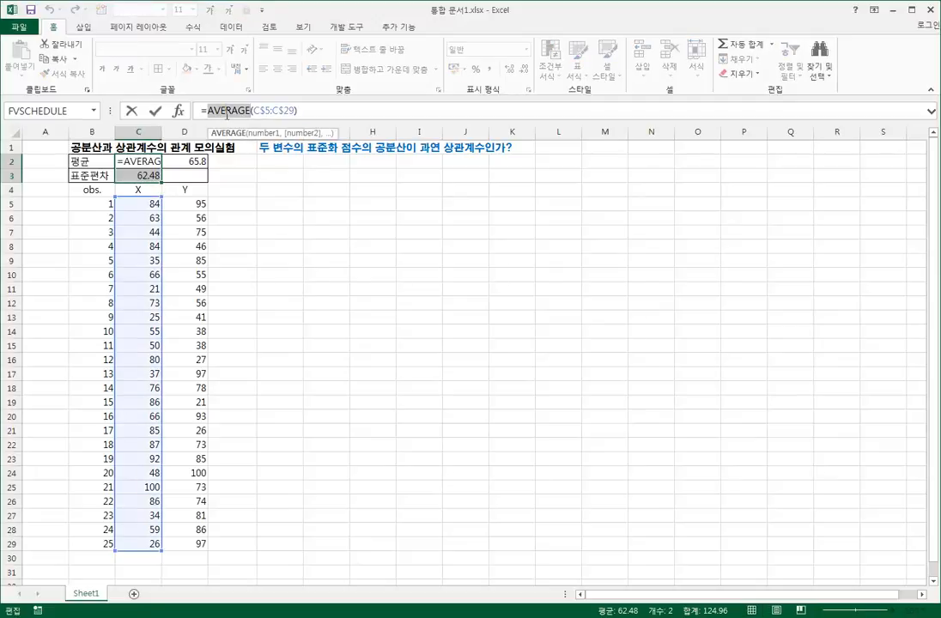
pyautogui.write('std')
pyautogui.press('Down')
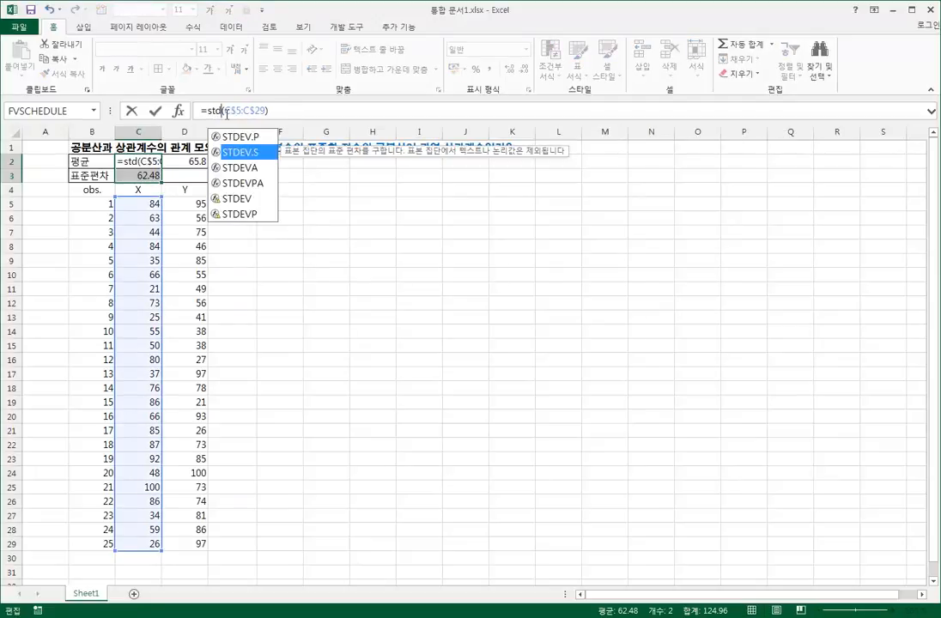
pyautogui.press('Up')
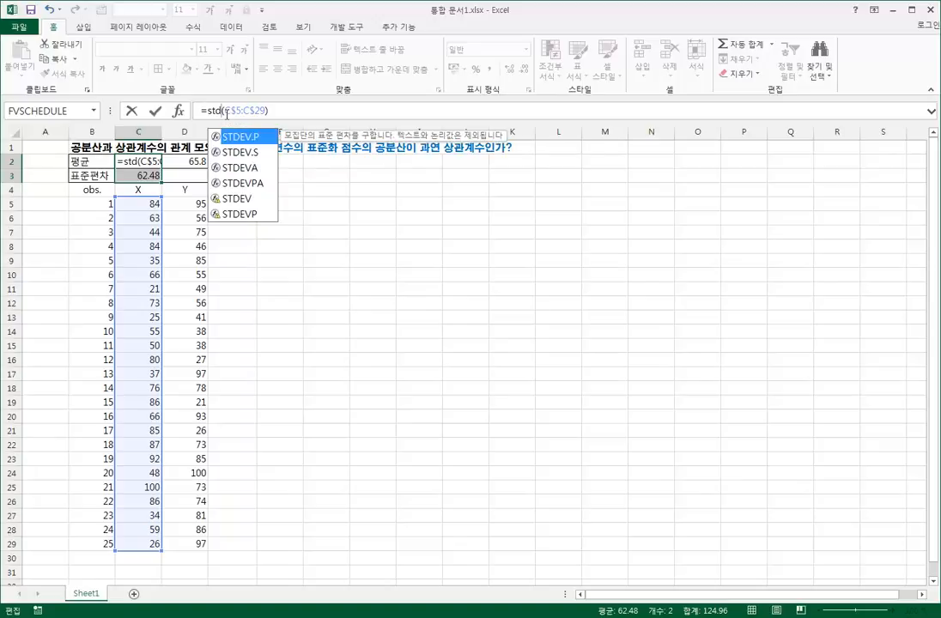
pyautogui.press('Down')
pyautogui.press('Down')
pyautogui.press('Down')
pyautogui.press('Down')
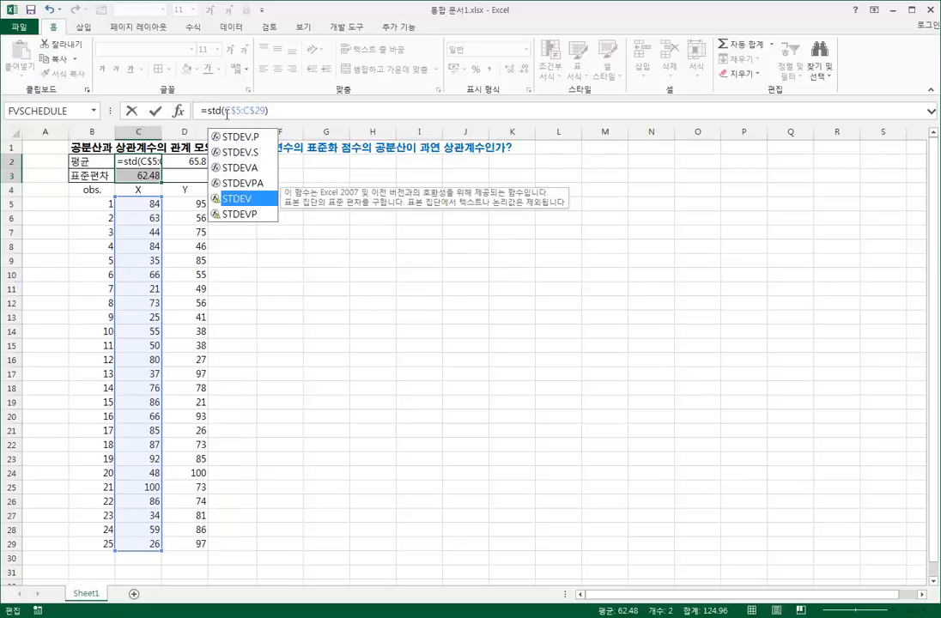
pyautogui.press('Tab')
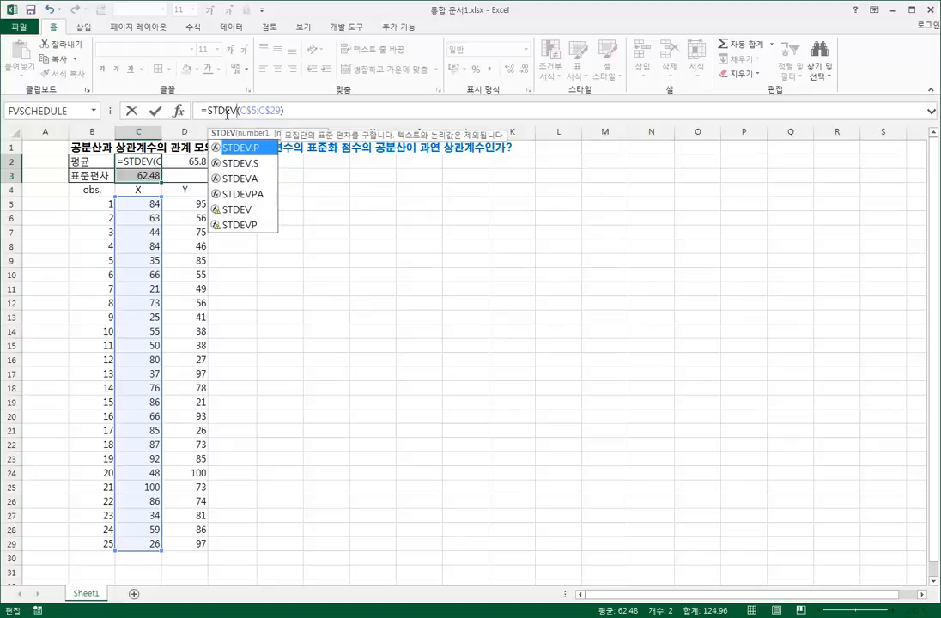
pyautogui.press('Return')
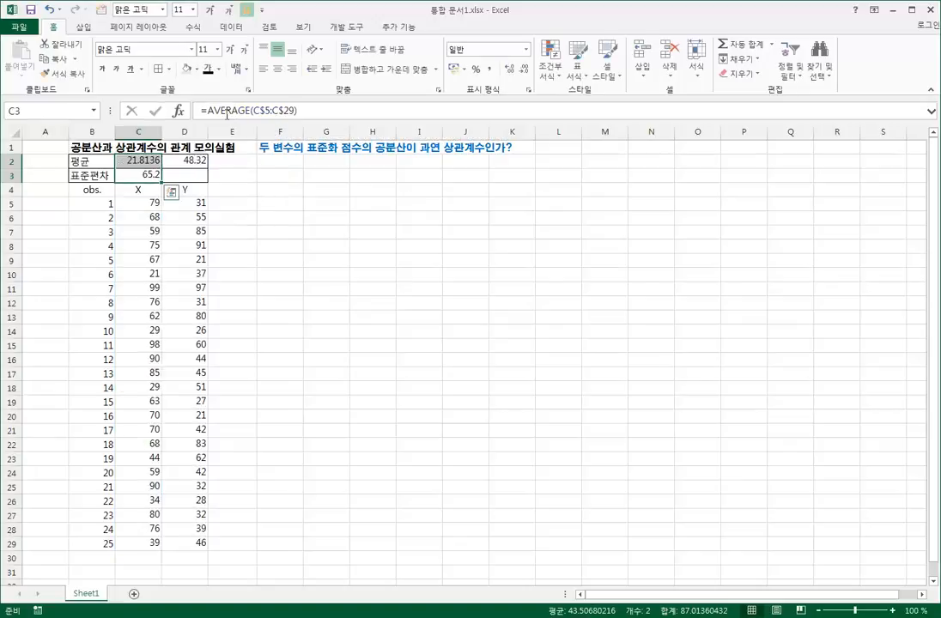
# Step: Extend the formula in C3 to D3 for the Y column and check the range it refers to
pyautogui.click(137, 178)
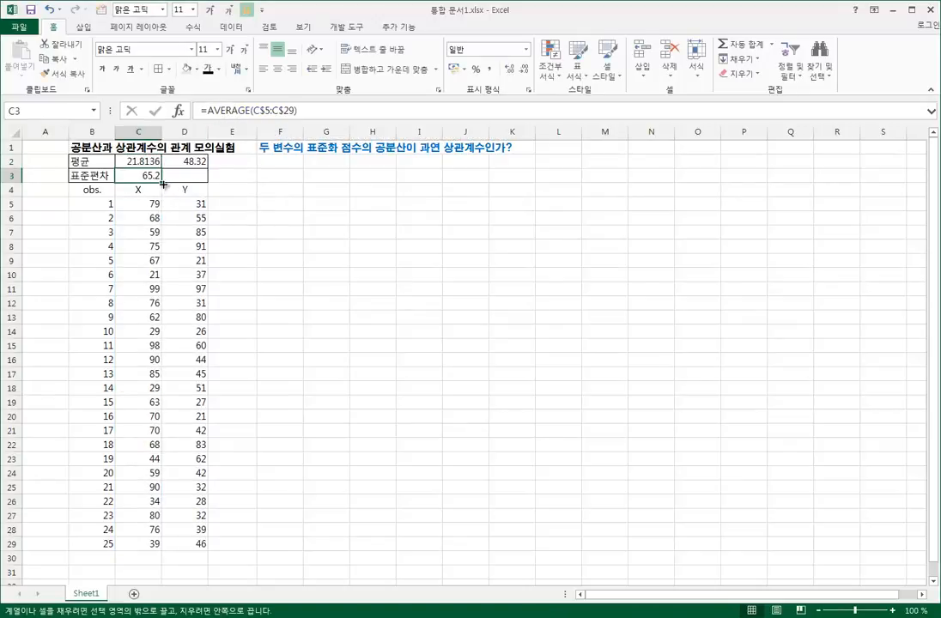
pyautogui.moveTo(162, 183); pyautogui.dragTo(185, 178)
pyautogui.click(184, 176)
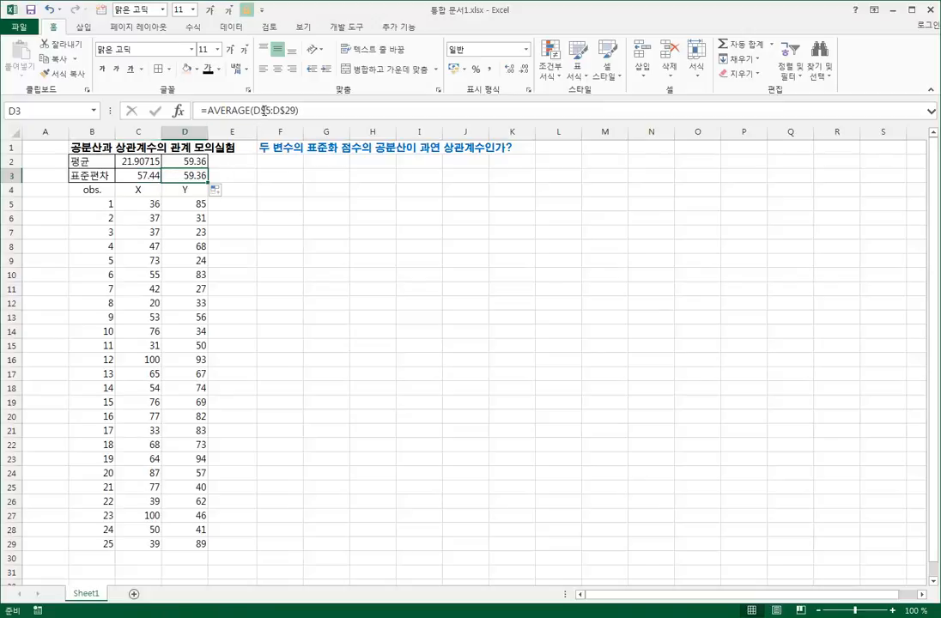
pyautogui.click(264, 110)
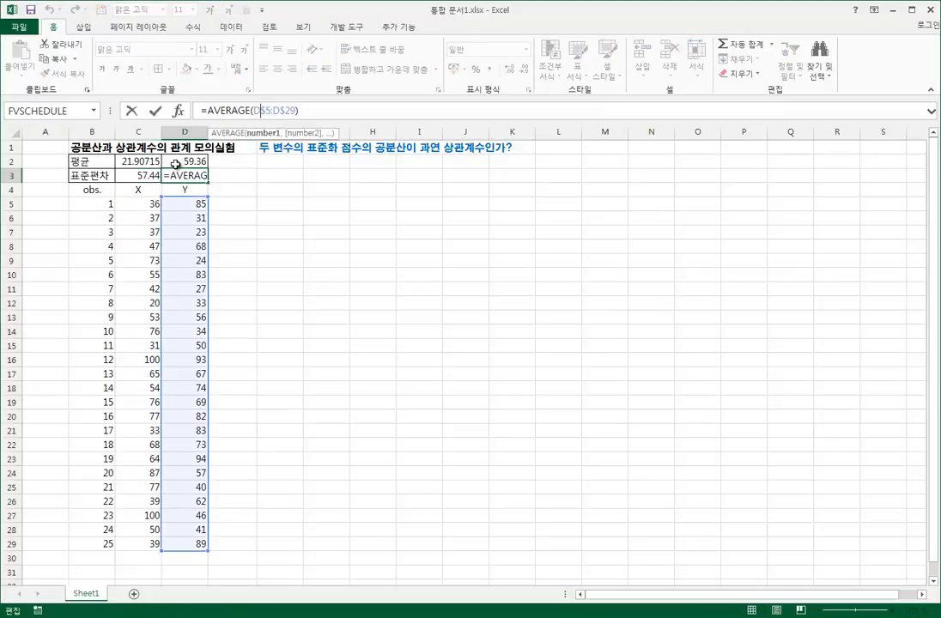
pyautogui.click(184, 245)
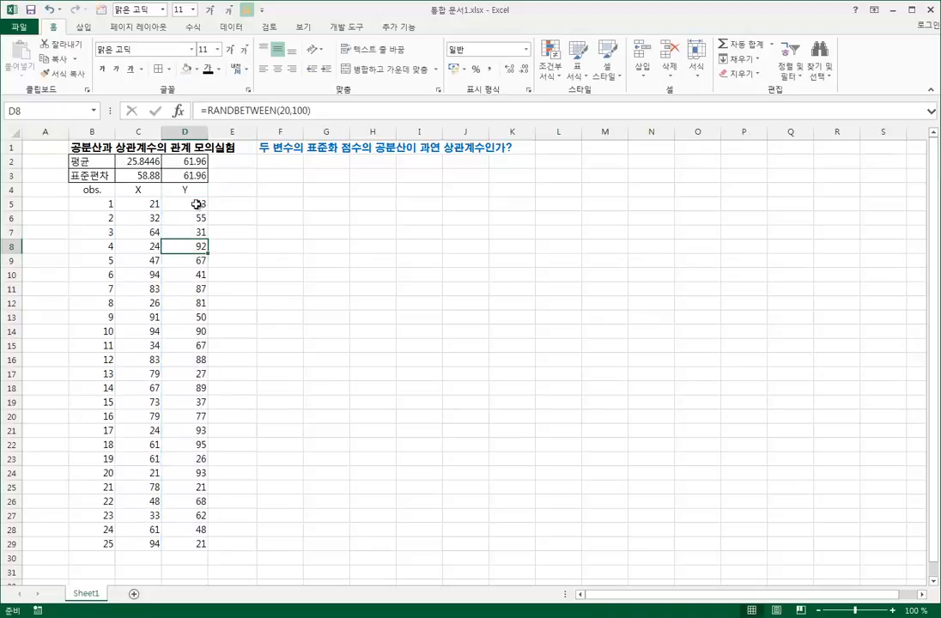
pyautogui.moveTo(85, 163); pyautogui.dragTo(137, 175)
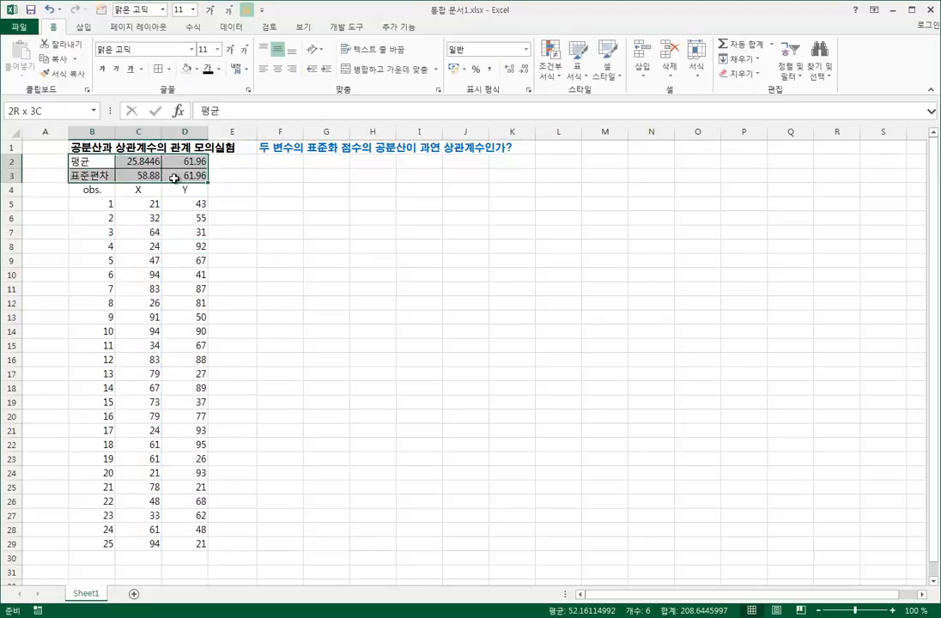
pyautogui.click(158, 203)
pyautogui.click(182, 206)
pyautogui.click(175, 291)
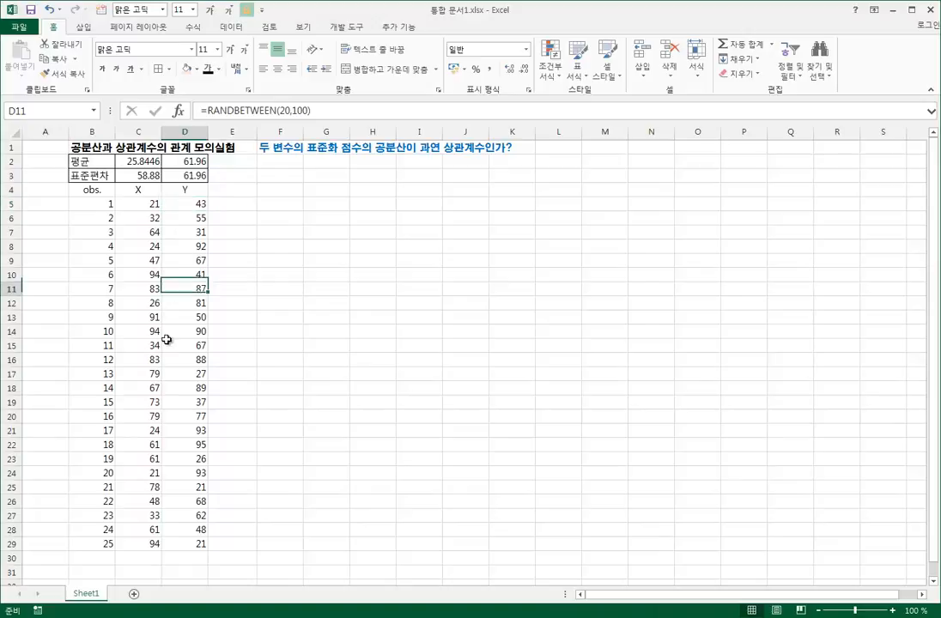
pyautogui.click(149, 203)
pyautogui.click(146, 276)
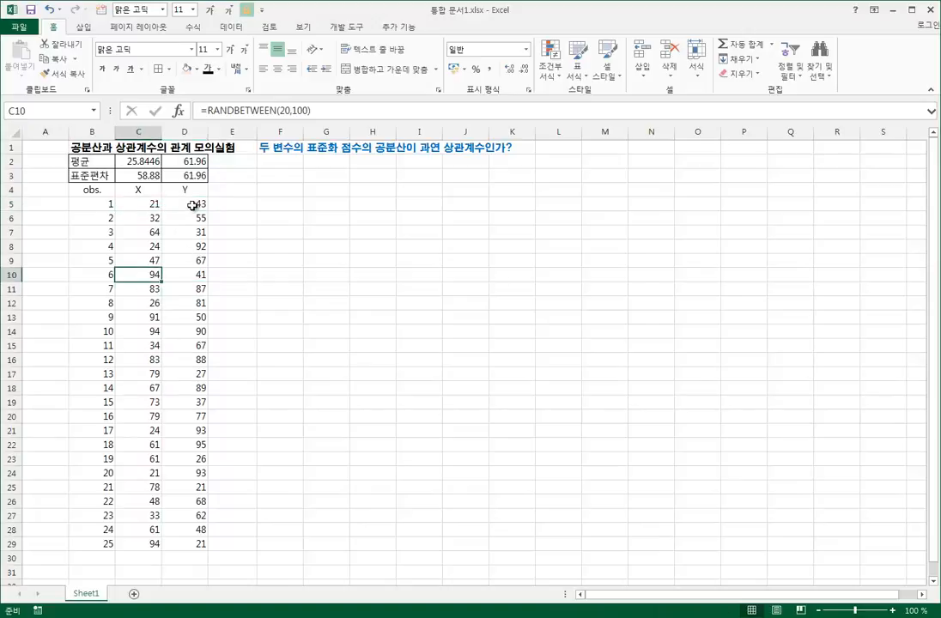
pyautogui.click(168, 203)
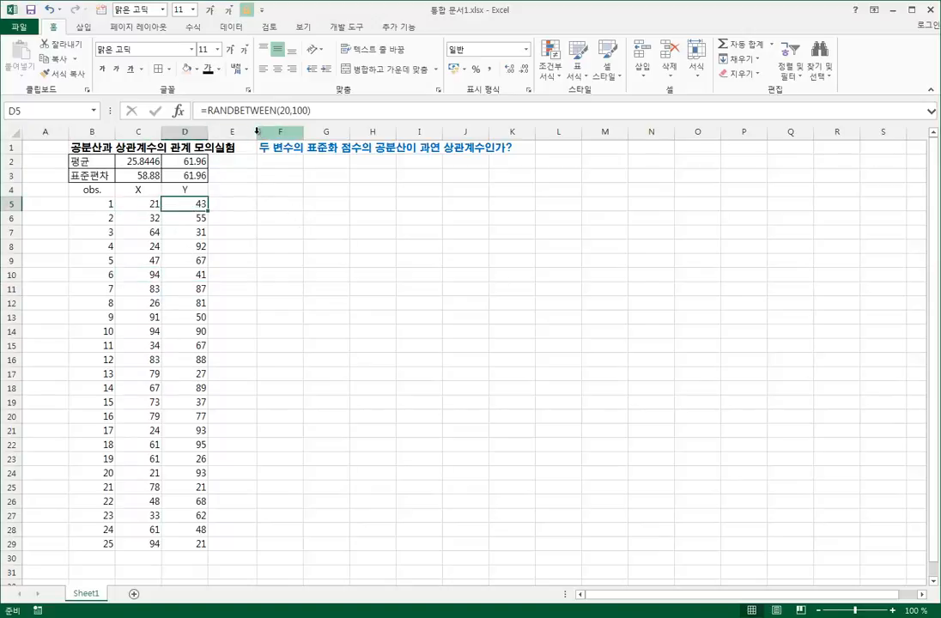
# Step: Narrow the empty column E slightly
pyautogui.moveTo(258, 131); pyautogui.dragTo(250, 181)
pyautogui.click(257, 190)
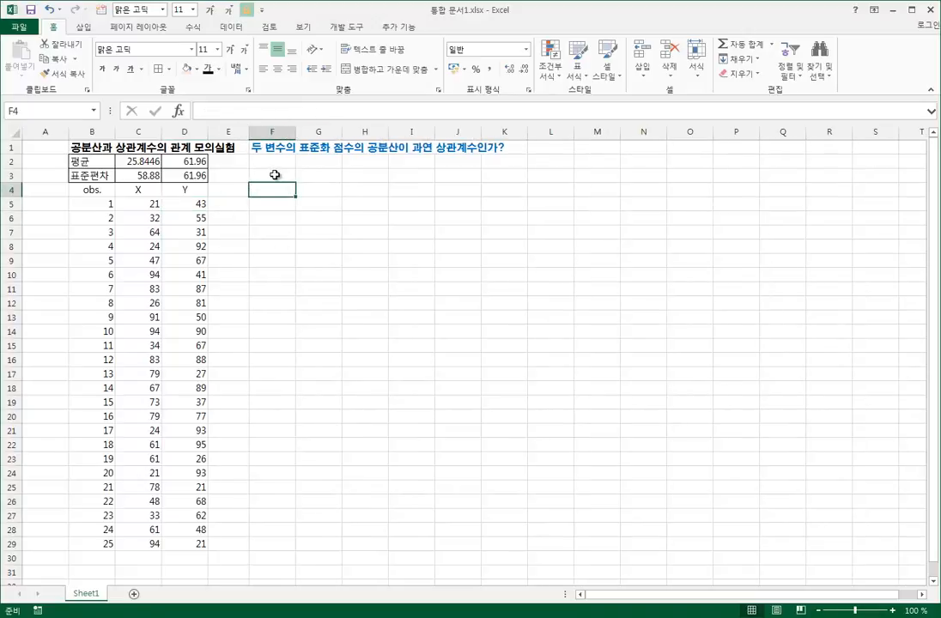
pyautogui.click(273, 174)
# Step: Give the header cells B4:D4 a light orange fill and all borders
pyautogui.moveTo(106, 189); pyautogui.dragTo(194, 190)
pyautogui.click(185, 69)
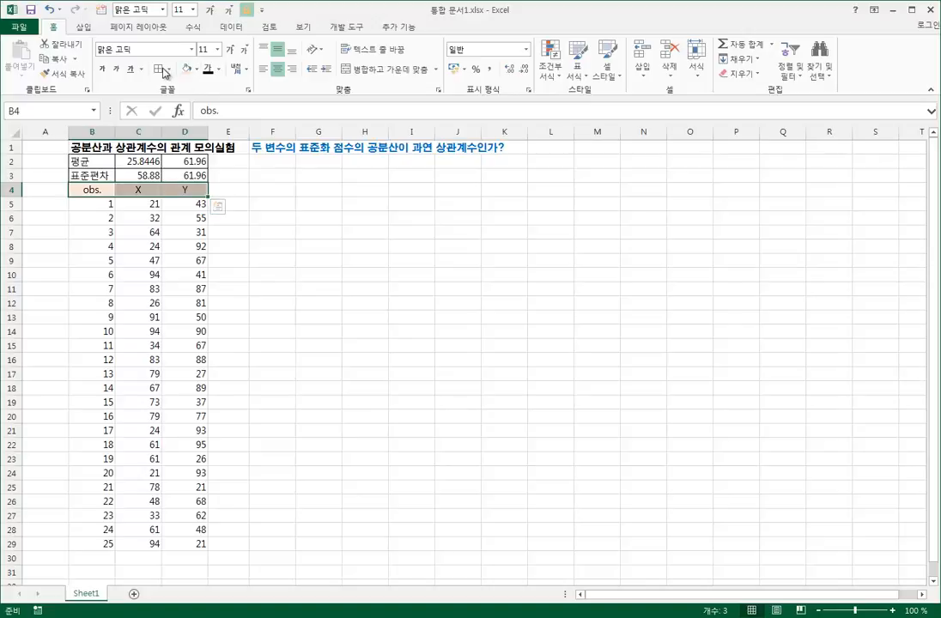
# Step: Enter the headers X in F4 and Y in G4 for a second data block
pyautogui.click(262, 190)
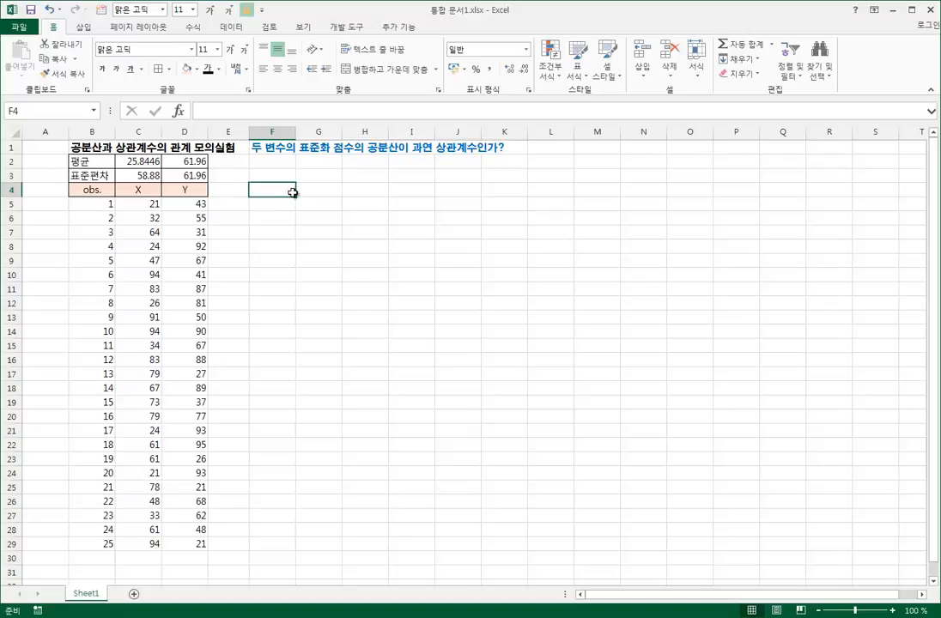
pyautogui.write('X')
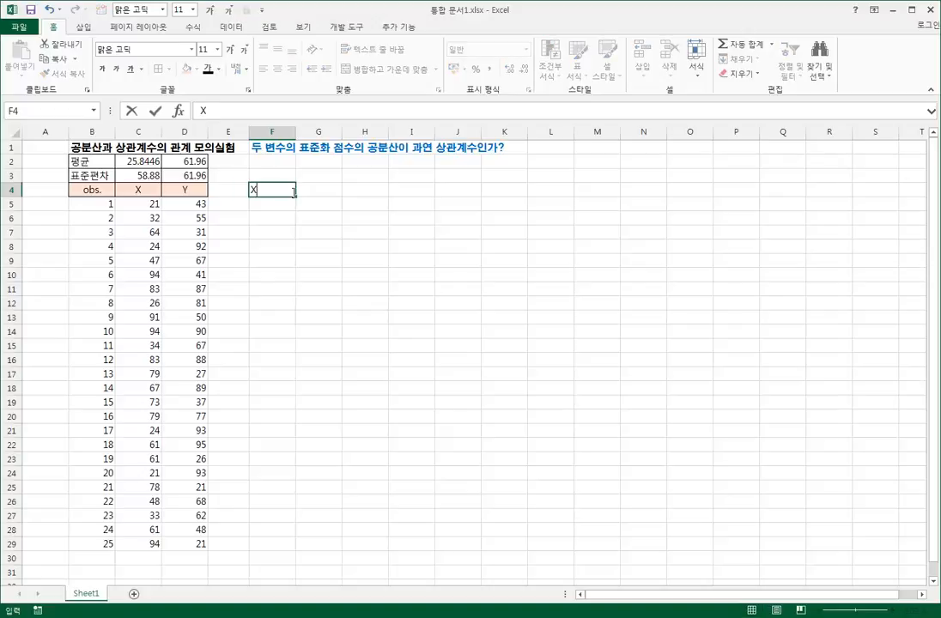
pyautogui.press('Tab')
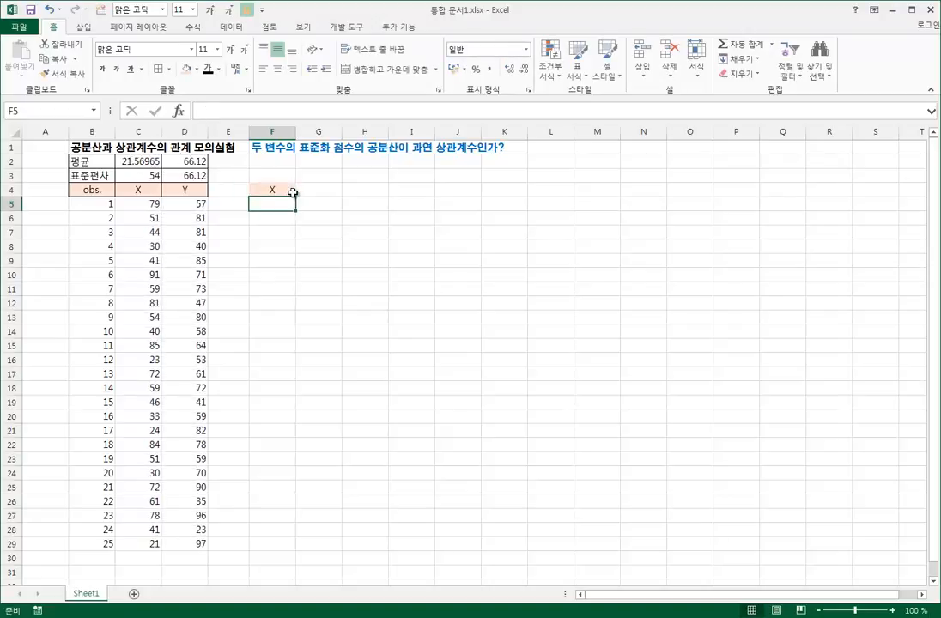
pyautogui.write('Y')
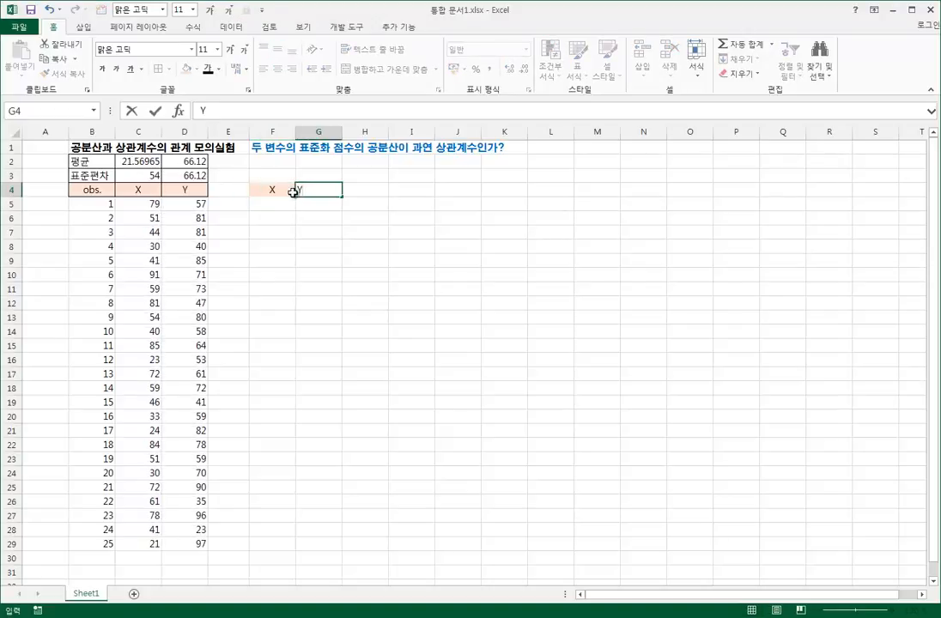
pyautogui.press('Return')
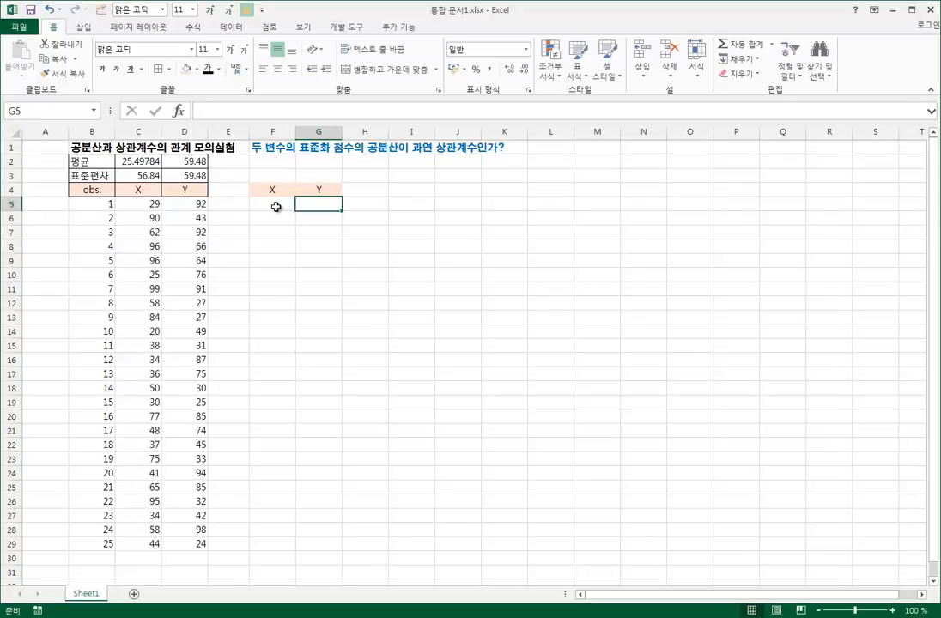
# Step: Link F5 to the first X value with =C5 and fill the formula through F5:G29
pyautogui.click(277, 207)
pyautogui.write('=')
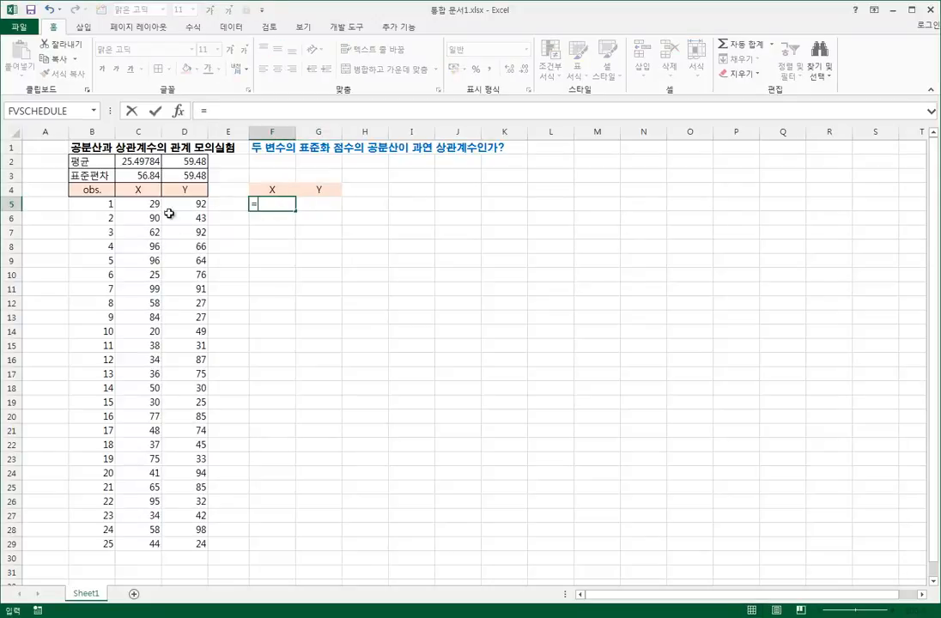
pyautogui.click(134, 207)
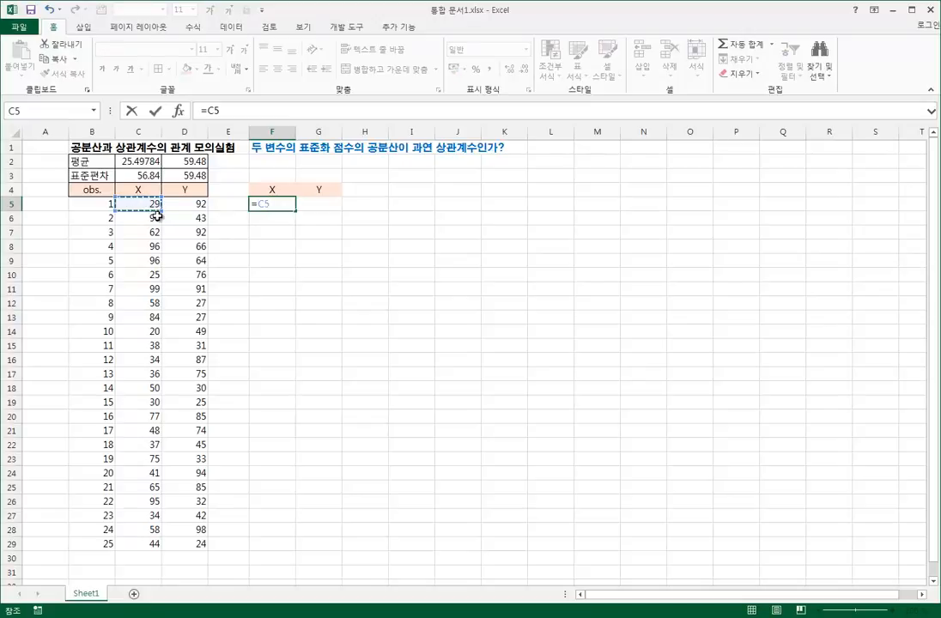
pyautogui.click(161, 212)
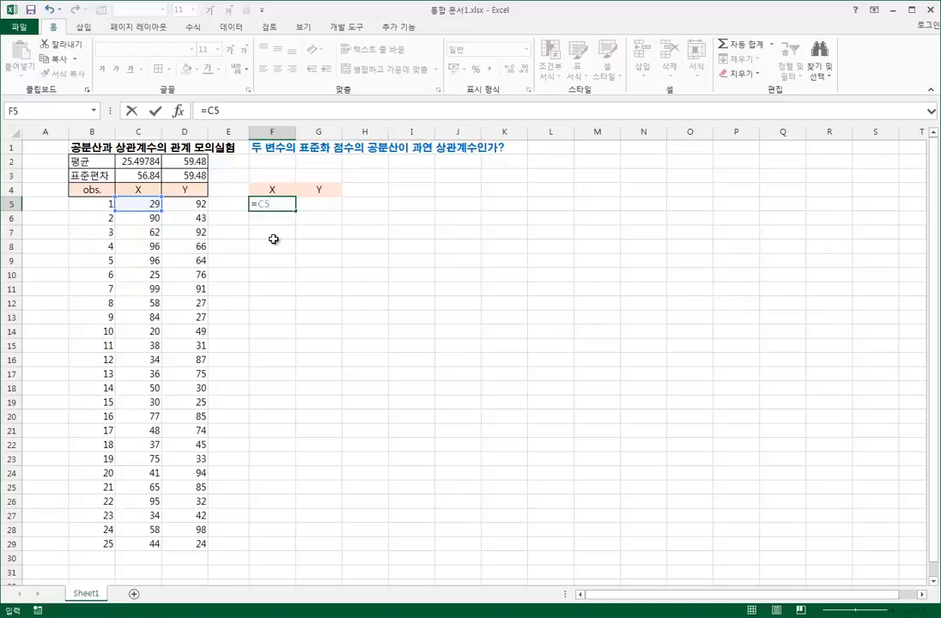
pyautogui.press('Return')
pyautogui.click(282, 207)
pyautogui.moveTo(294, 213); pyautogui.dragTo(340, 520)
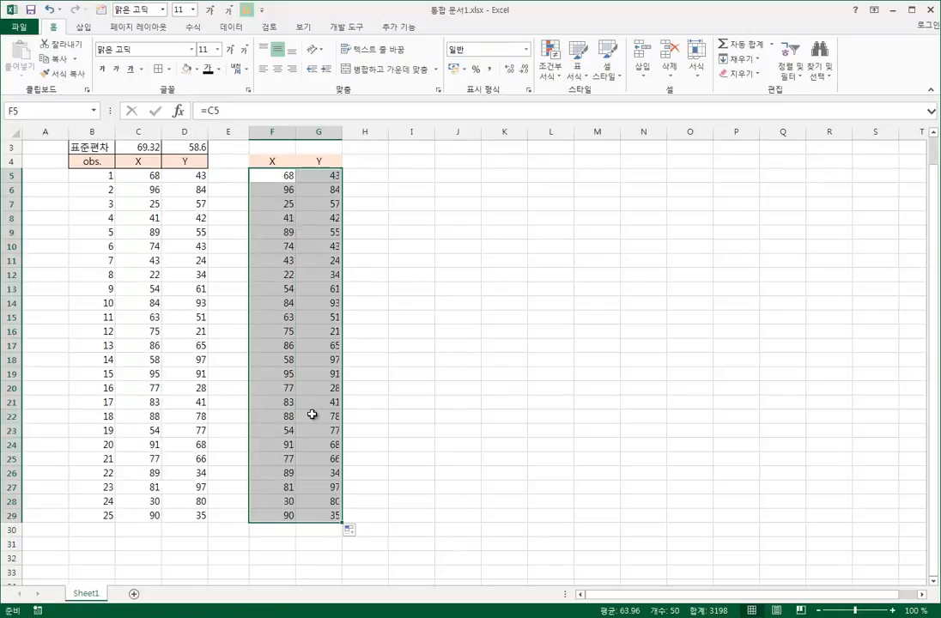
# Step: Recalculate the sheet several times to check that the linked X and Y block follows the random data
pyautogui.scroll(1, 312, 415)
pyautogui.click(319, 217)
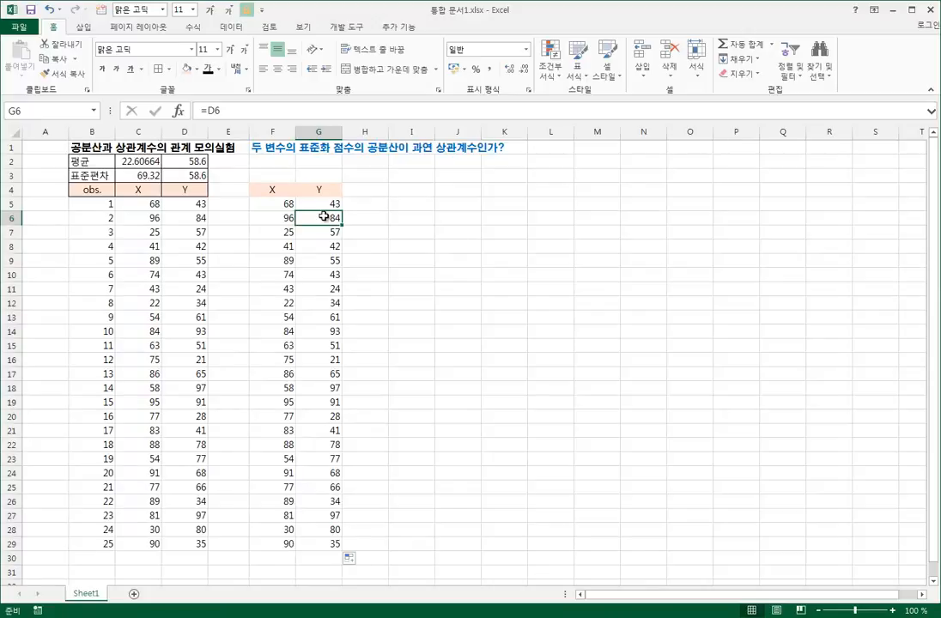
pyautogui.click(268, 206)
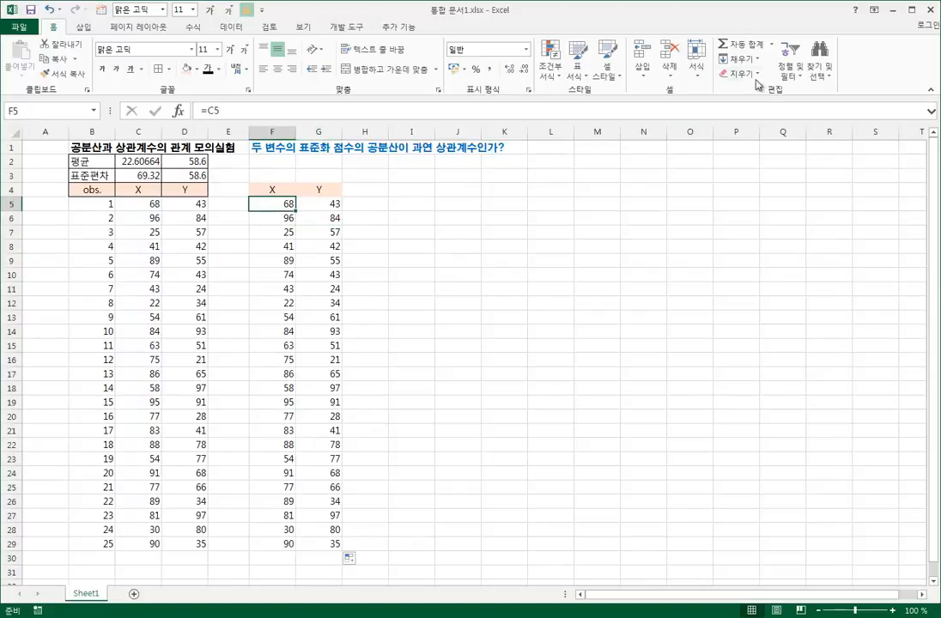
pyautogui.click(199, 30)
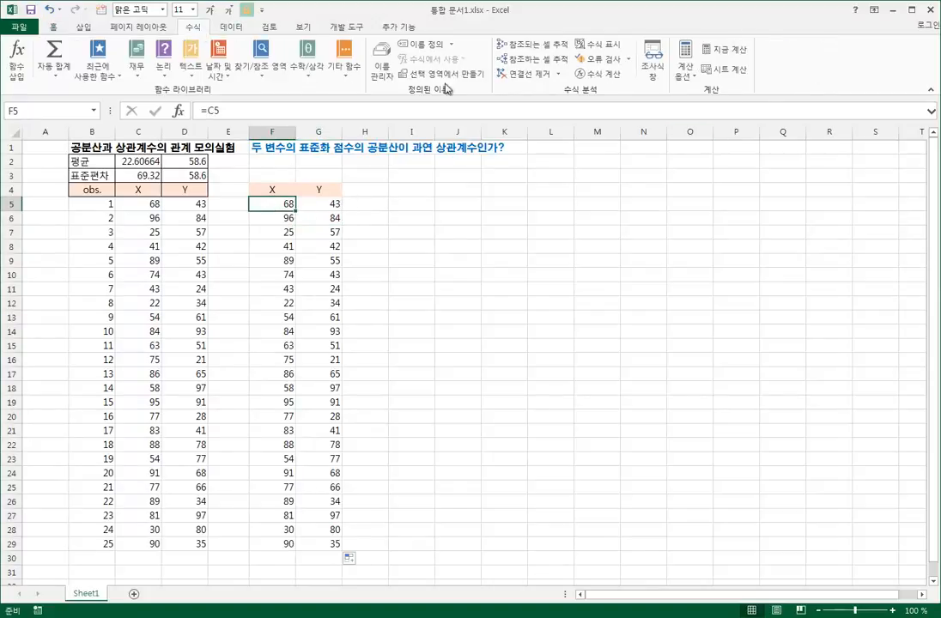
pyautogui.click(722, 75)
pyautogui.click(722, 75)
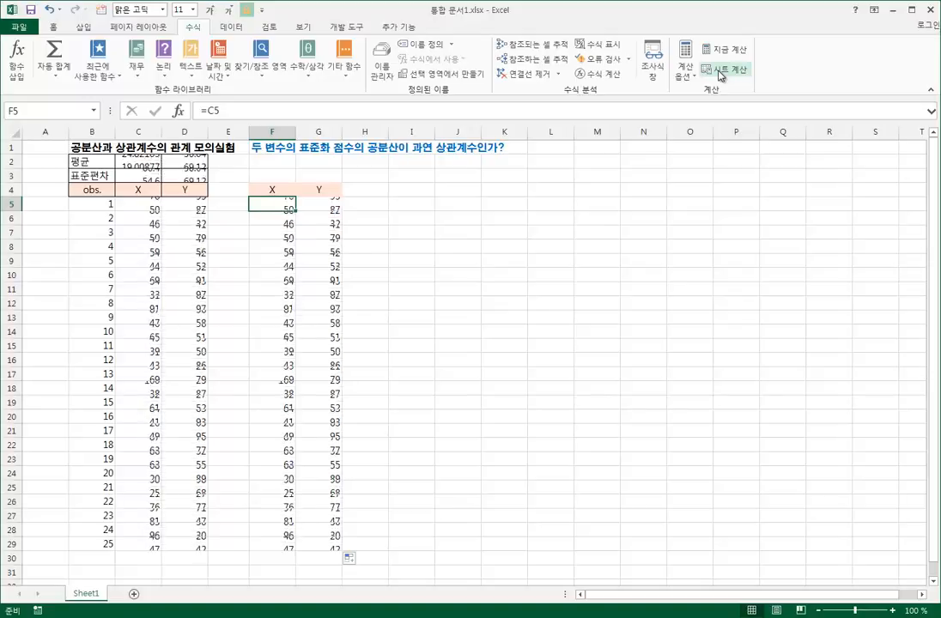
pyautogui.click(721, 75)
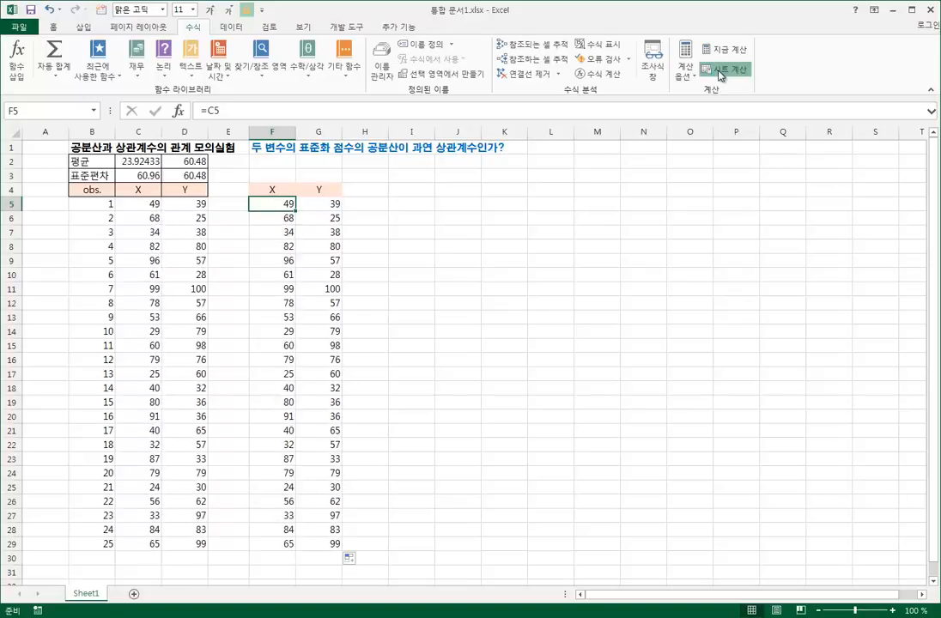
pyautogui.click(721, 74)
pyautogui.click(722, 74)
pyautogui.click(721, 75)
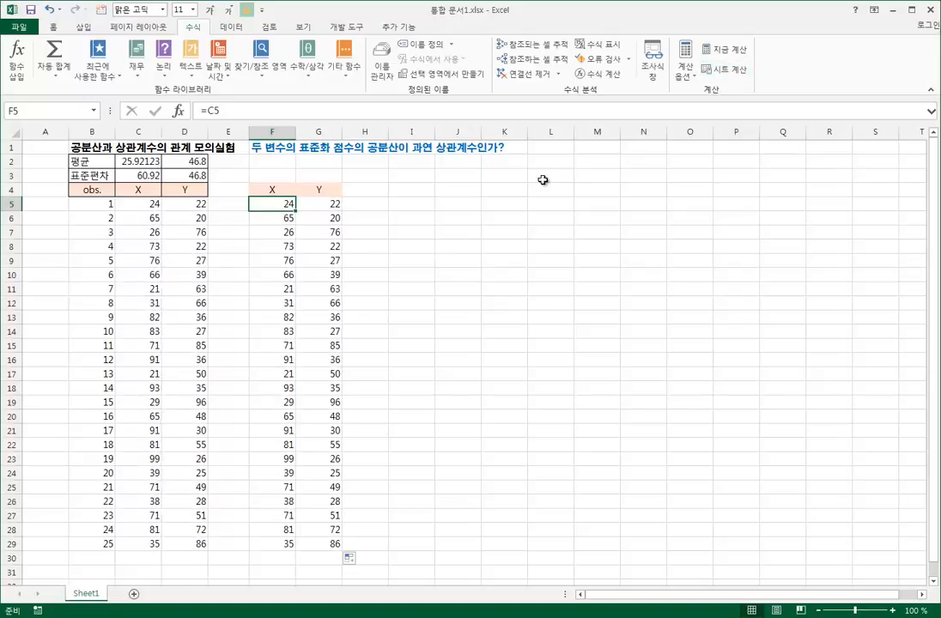
# Step: Enter the note "[F9]키를 누르면 재계산됩니다." in cell J4
pyautogui.click(464, 192)
pyautogui.write('[F9')
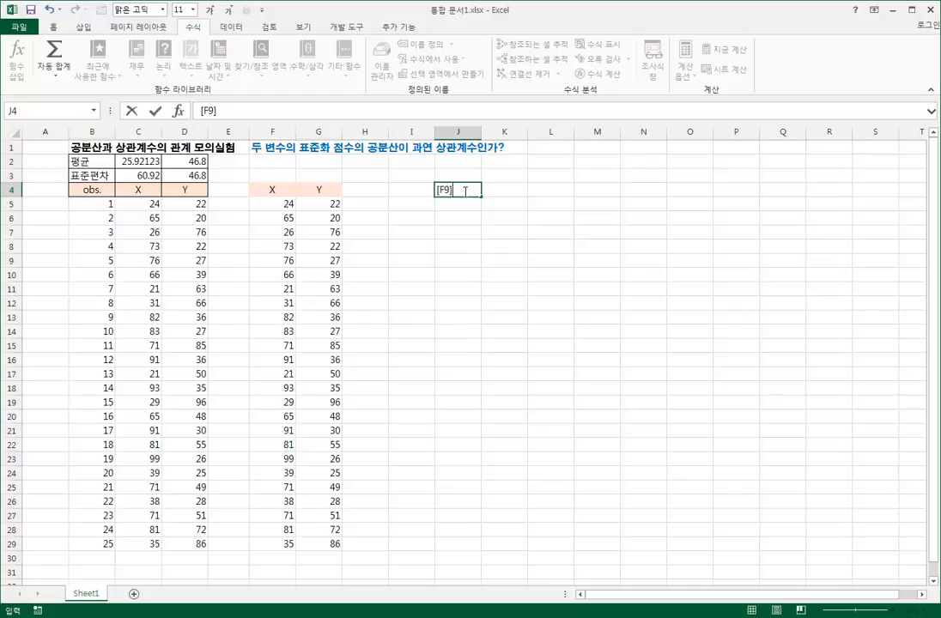
pyautogui.write(']zlfmf snfmau')
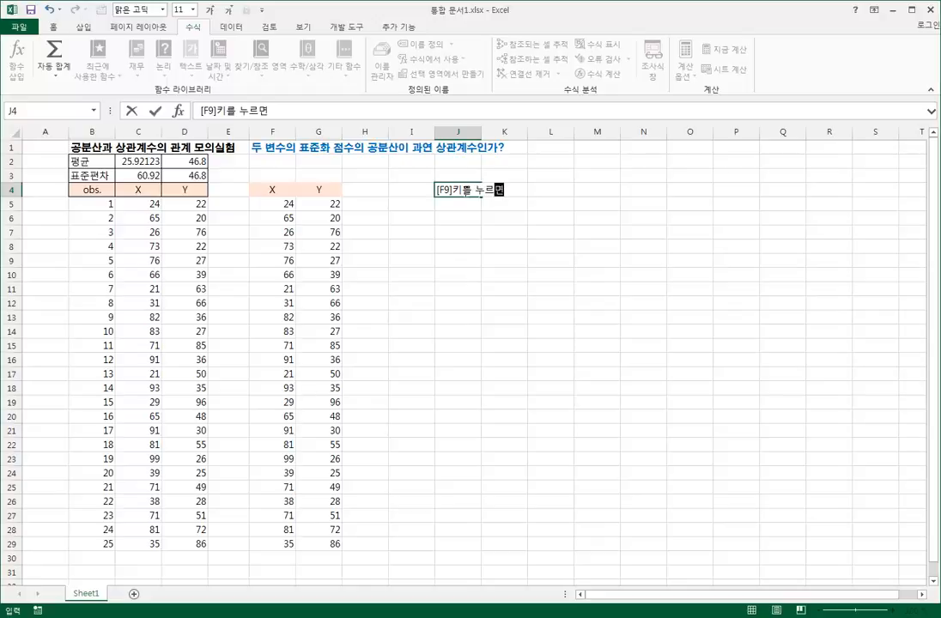
pyautogui.write('s worPtksehlqs')
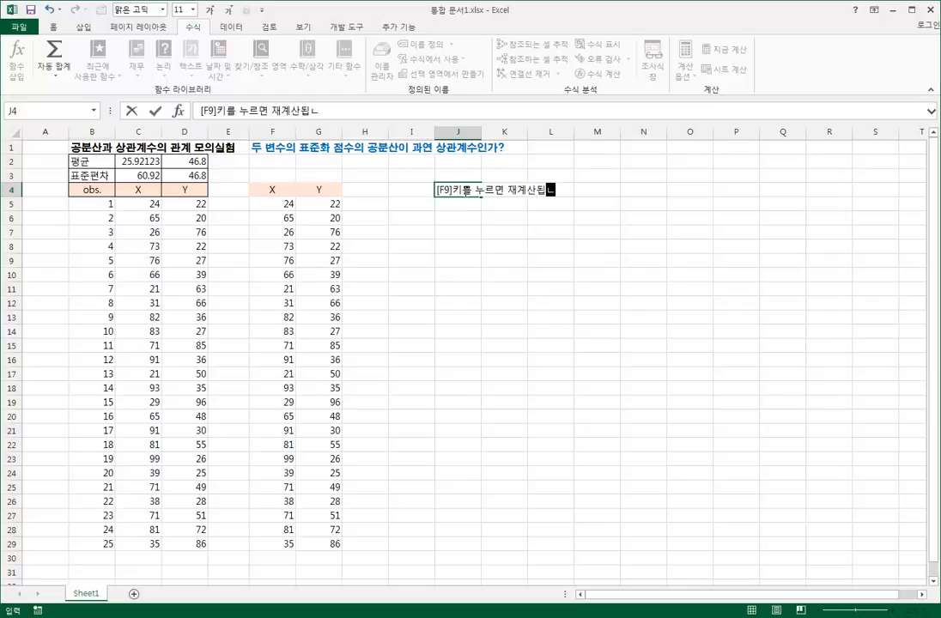
pyautogui.write('lek.')
pyautogui.press('Return')
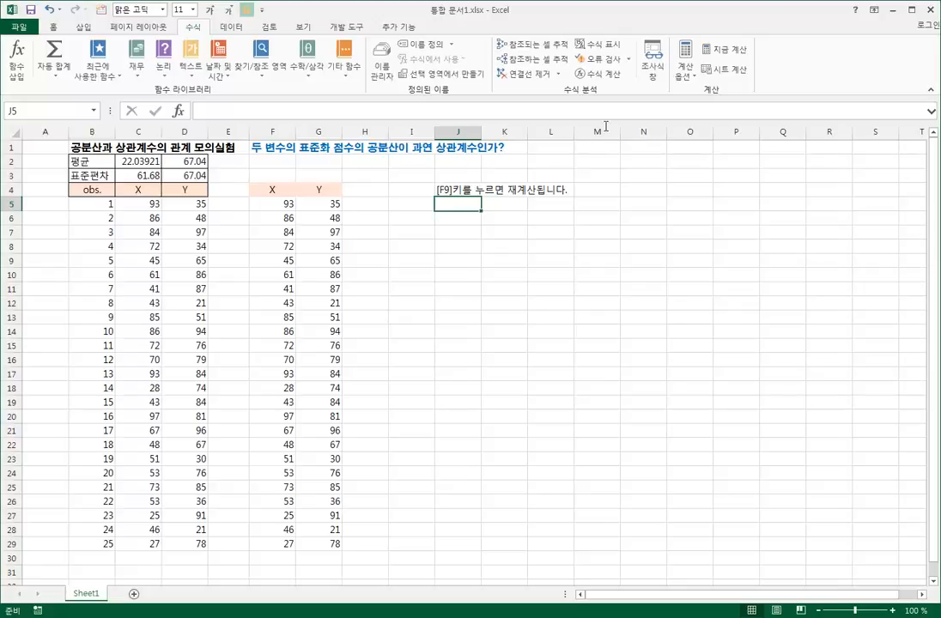
# Step: Recalculate the sheet repeatedly to watch new random X and Y observations being drawn in both blocks
pyautogui.click(715, 70)
pyautogui.click(713, 70)
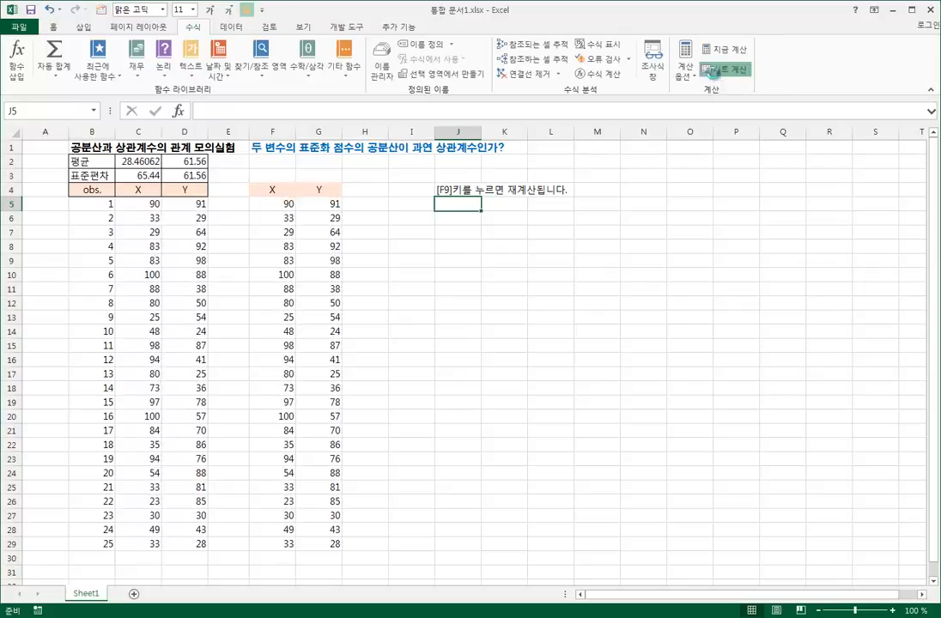
pyautogui.click(712, 71)
pyautogui.click(713, 70)
pyautogui.click(714, 71)
pyautogui.click(713, 73)
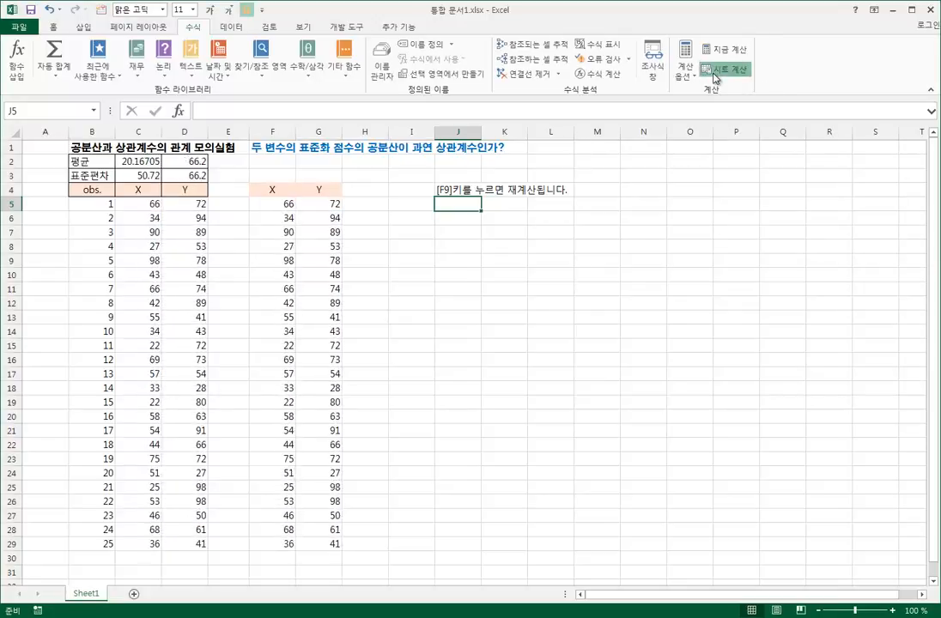
pyautogui.click(714, 76)
pyautogui.click(714, 76)
pyautogui.click(714, 76)
pyautogui.click(714, 76)
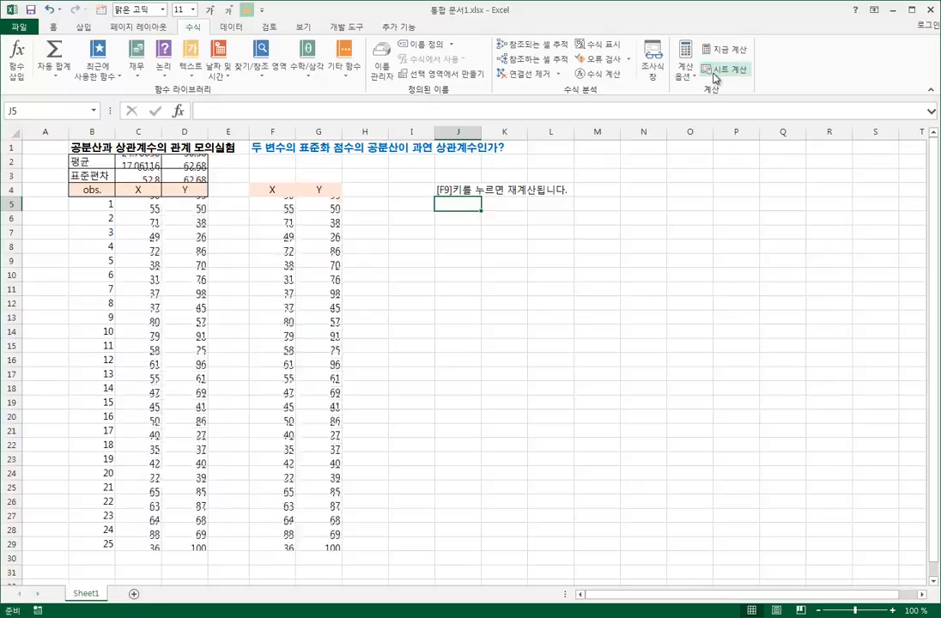
pyautogui.click(713, 76)
pyautogui.click(714, 76)
pyautogui.click(714, 76)
pyautogui.click(713, 76)
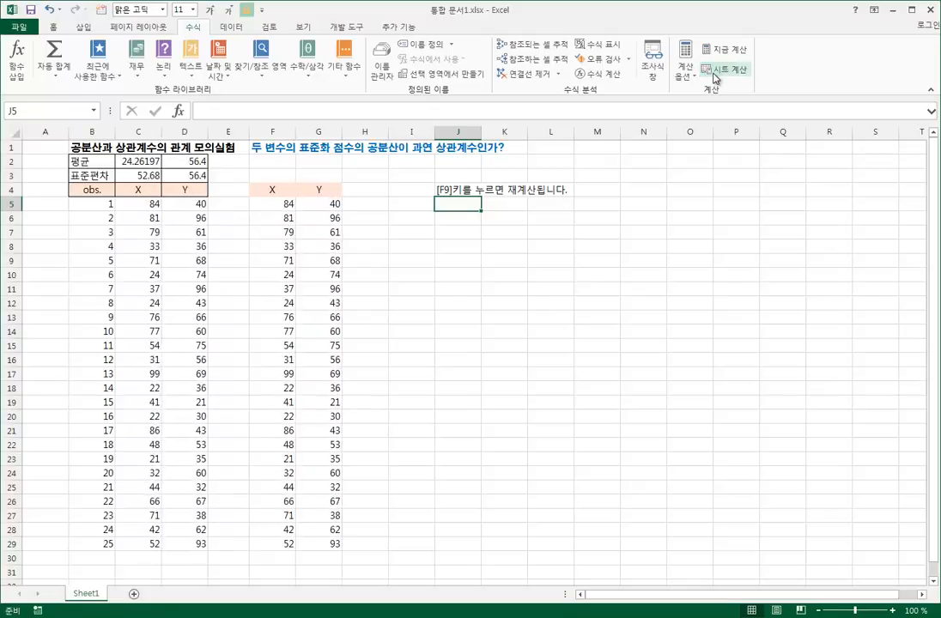
pyautogui.click(314, 216)
pyautogui.click(280, 190)
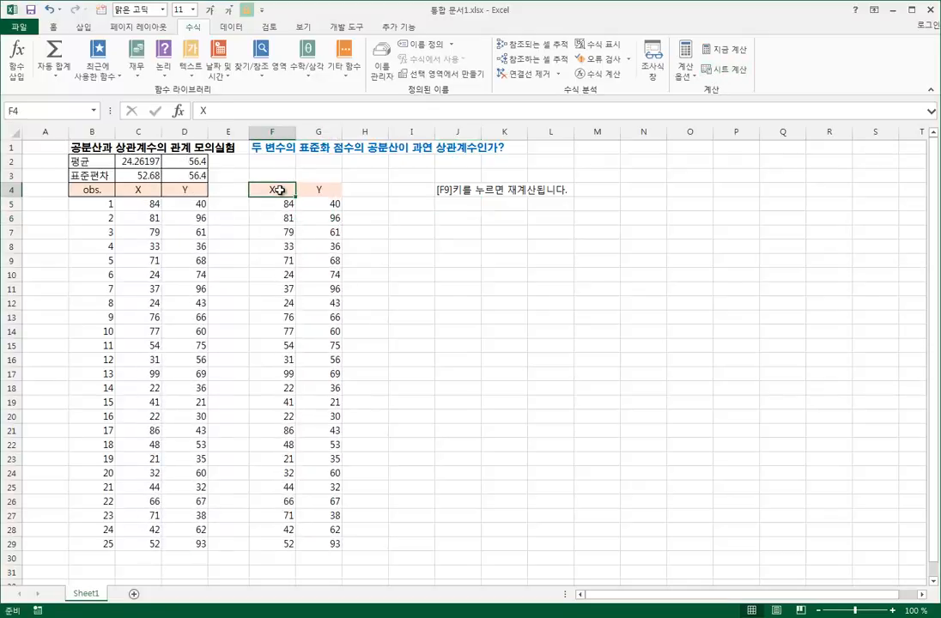
pyautogui.moveTo(280, 190); pyautogui.dragTo(313, 529)
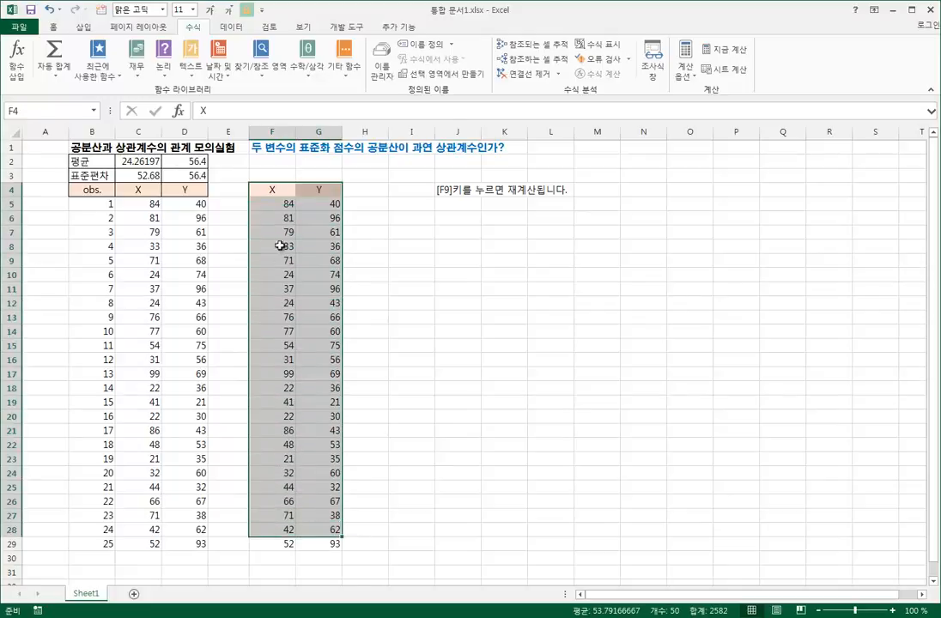
pyautogui.click(282, 218)
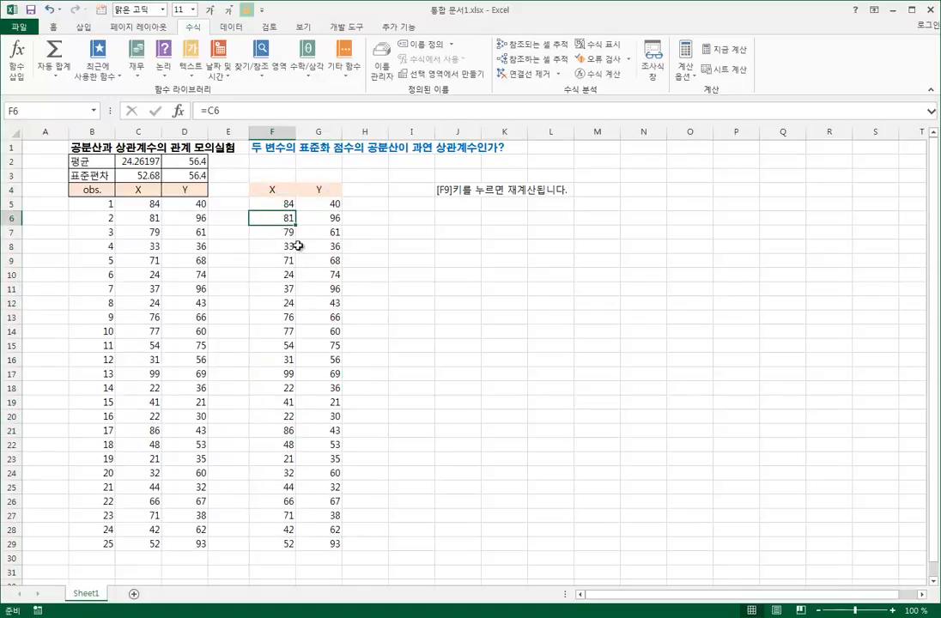
pyautogui.click(297, 247)
pyautogui.click(300, 426)
pyautogui.click(288, 545)
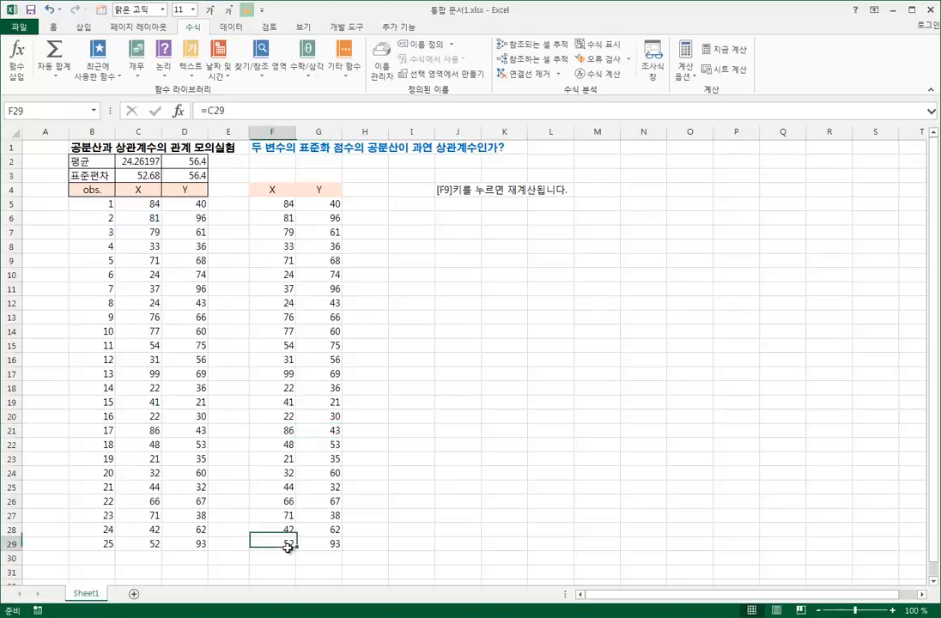
pyautogui.click(253, 203)
pyautogui.click(288, 190)
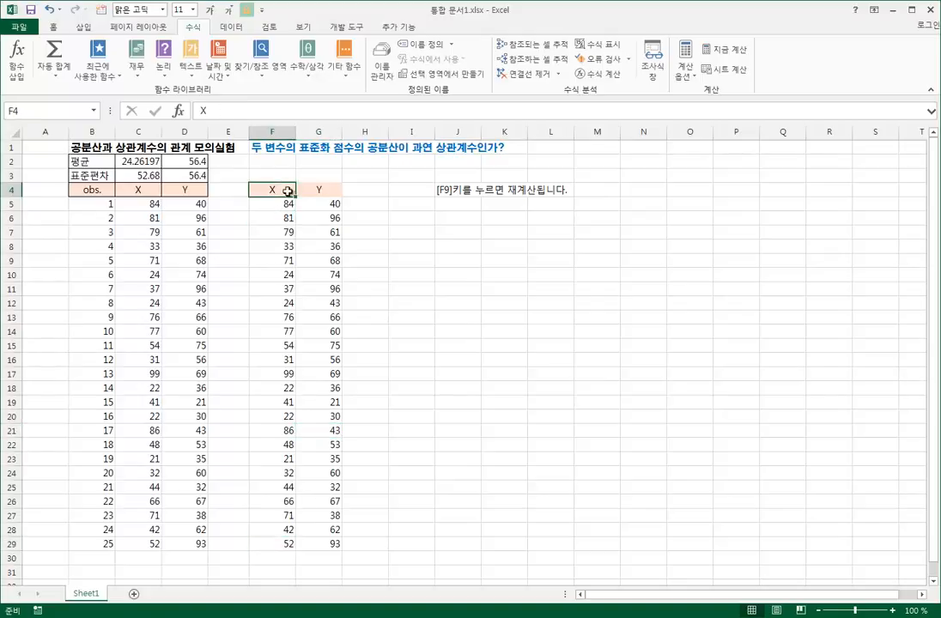
pyautogui.click(253, 161)
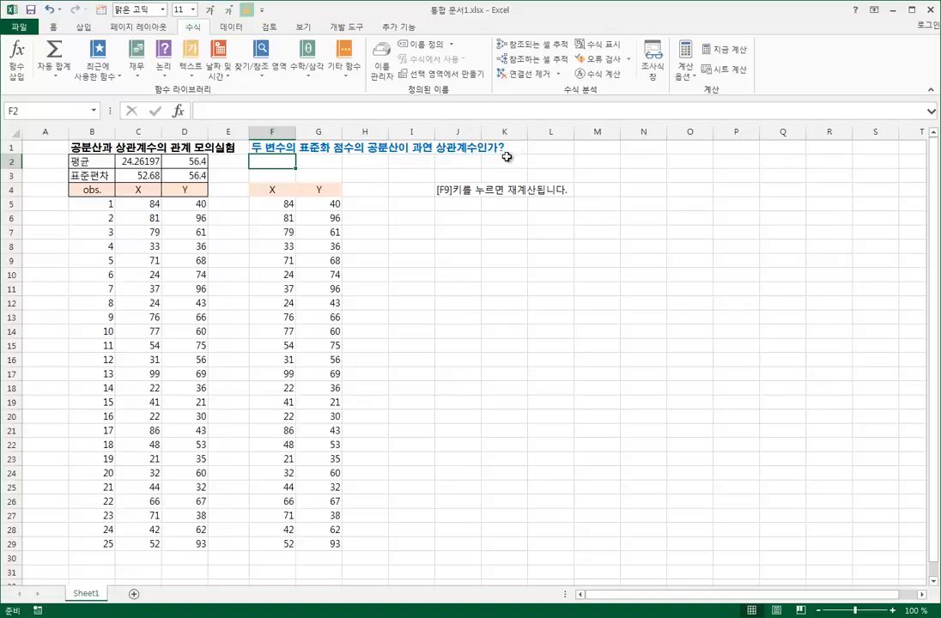
pyautogui.click(454, 164)
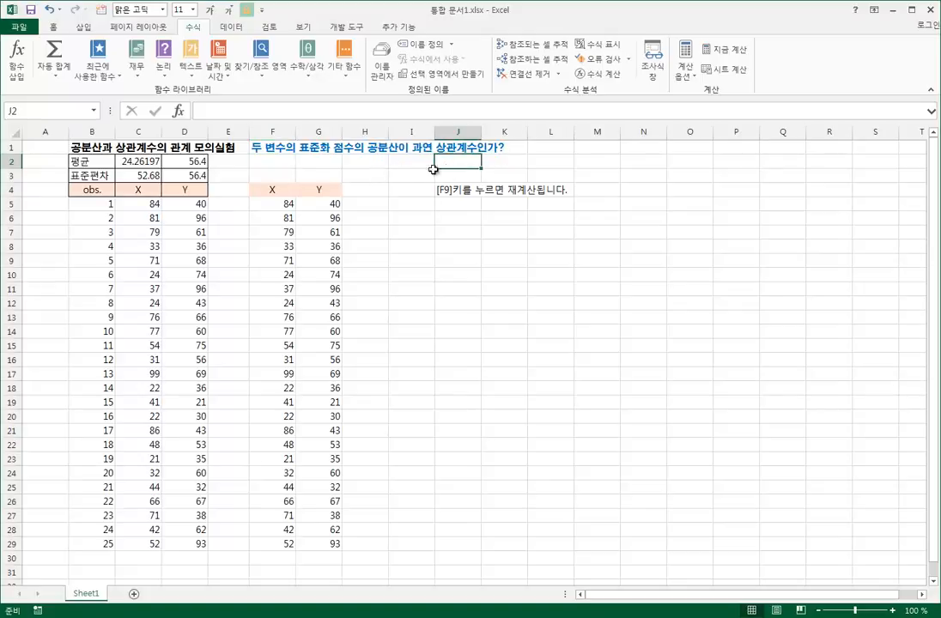
# Step: Enter the label 표준화 in cell I2
pyautogui.click(414, 163)
pyautogui.write('표준호')
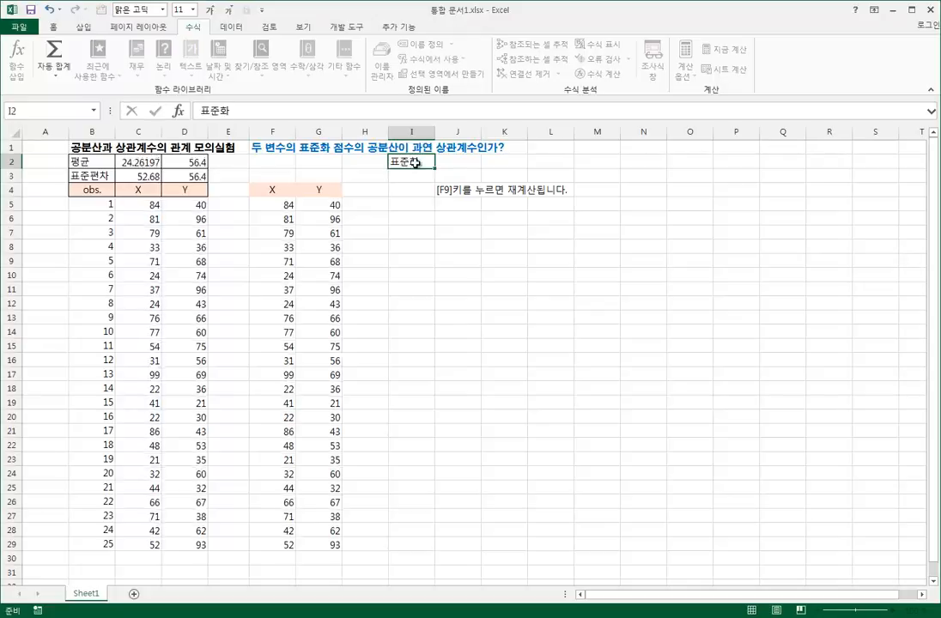
pyautogui.press('Return')
# Step: Insert a form-control check box over cell K2, aligned with row 2 beside J2
pyautogui.click(471, 163)
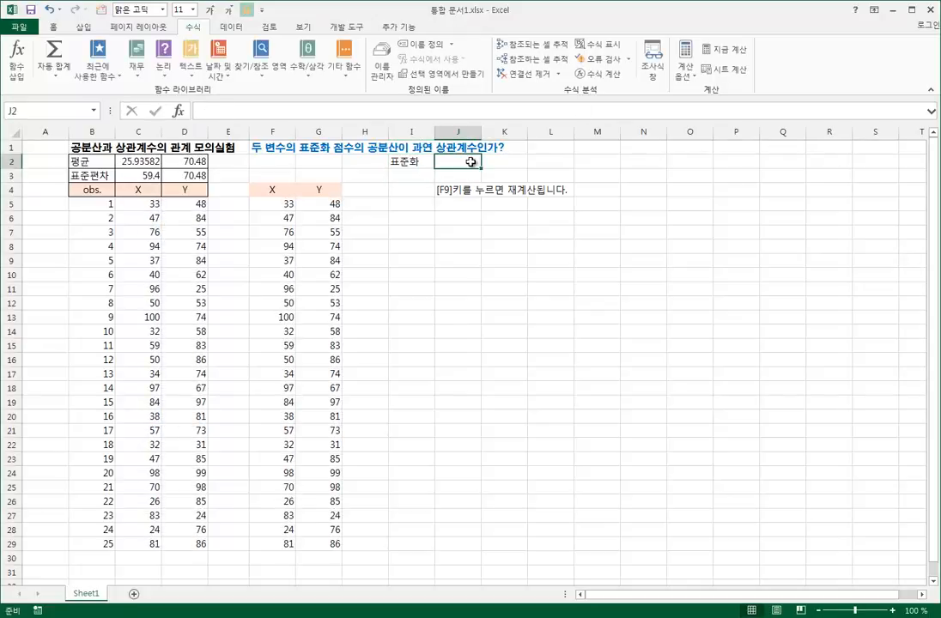
pyautogui.scroll(-4, 307, 27)
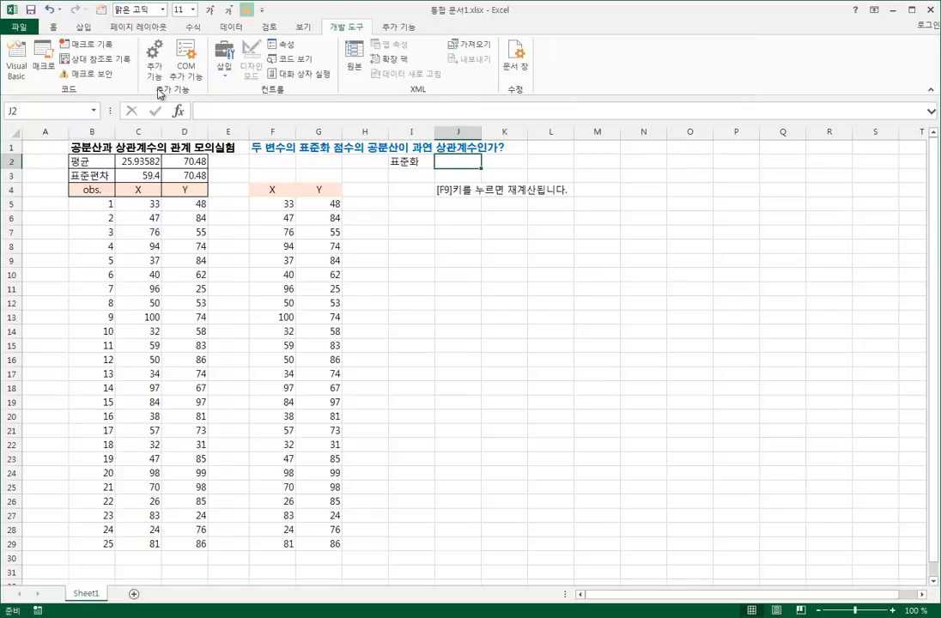
pyautogui.click(223, 65)
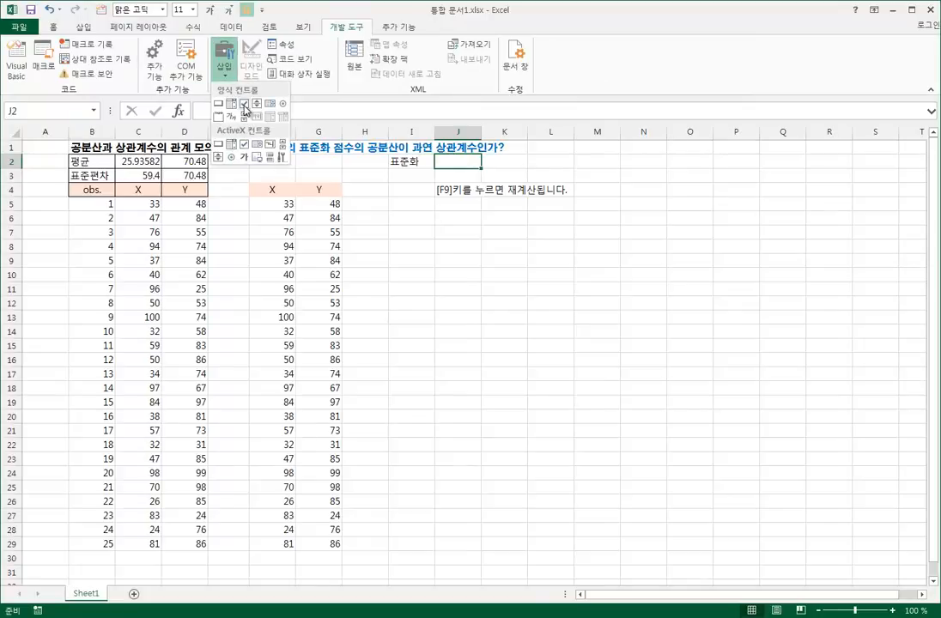
pyautogui.click(245, 104)
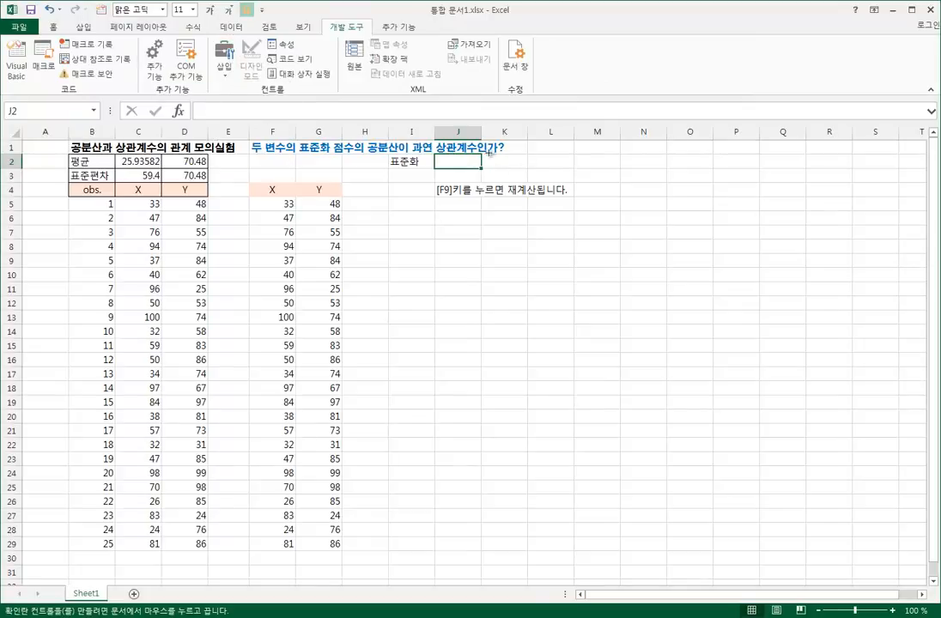
pyautogui.moveTo(486, 158); pyautogui.dragTo(550, 176)
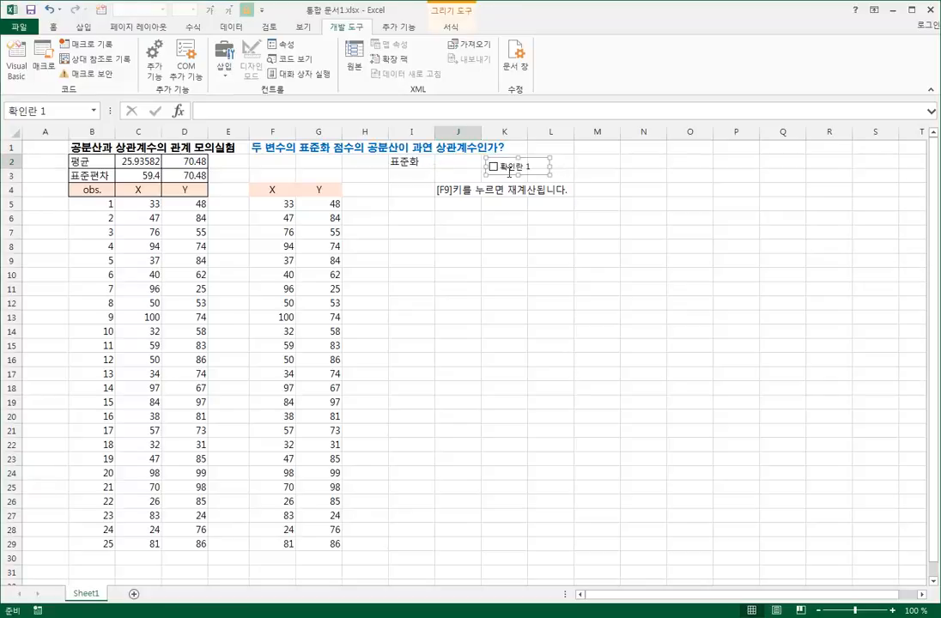
pyautogui.moveTo(529, 174); pyautogui.dragTo(526, 164)
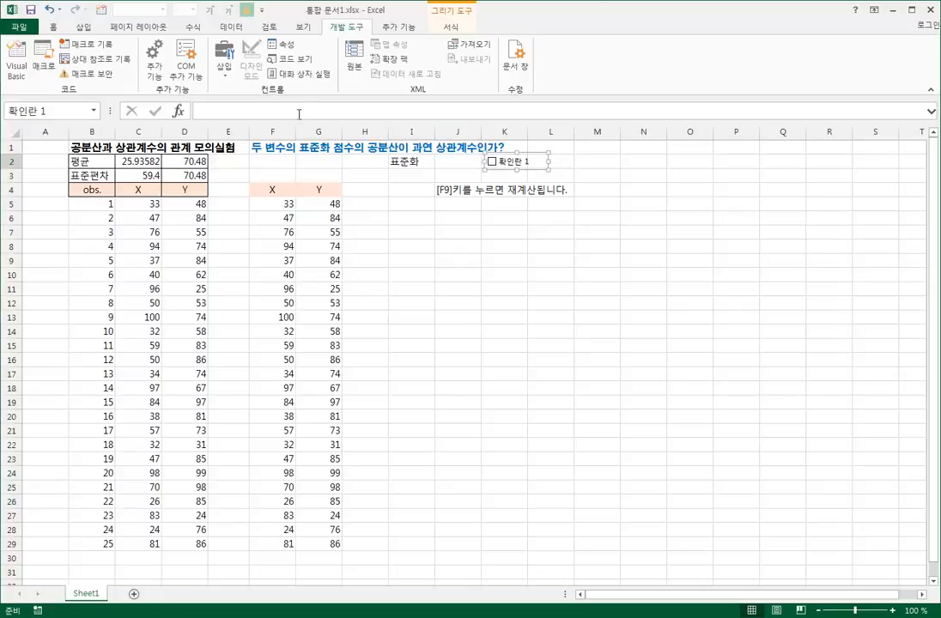
# Step: Link the check box to cell J2 with the reference =$J$2
pyautogui.click(349, 113)
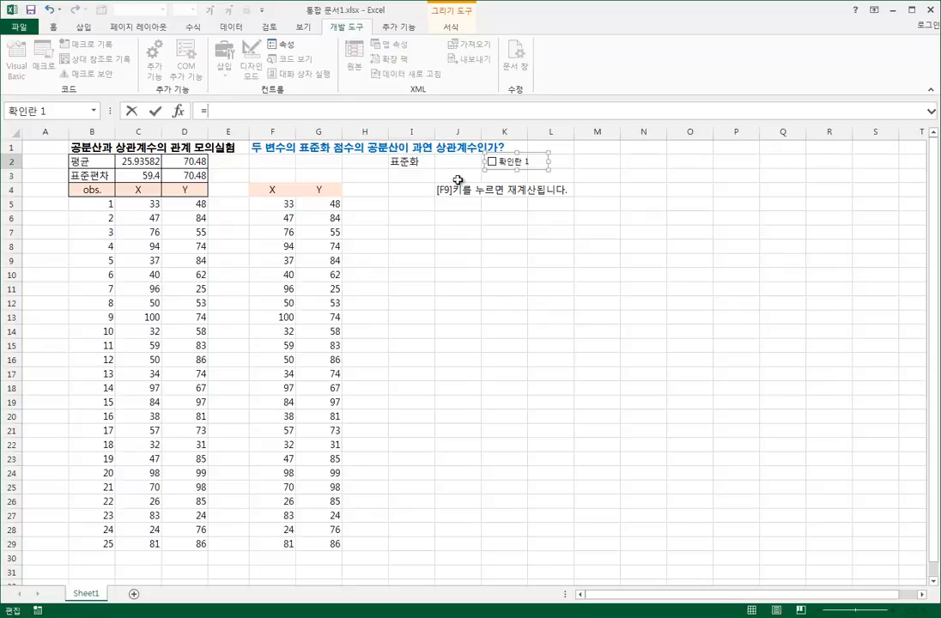
pyautogui.click(461, 161)
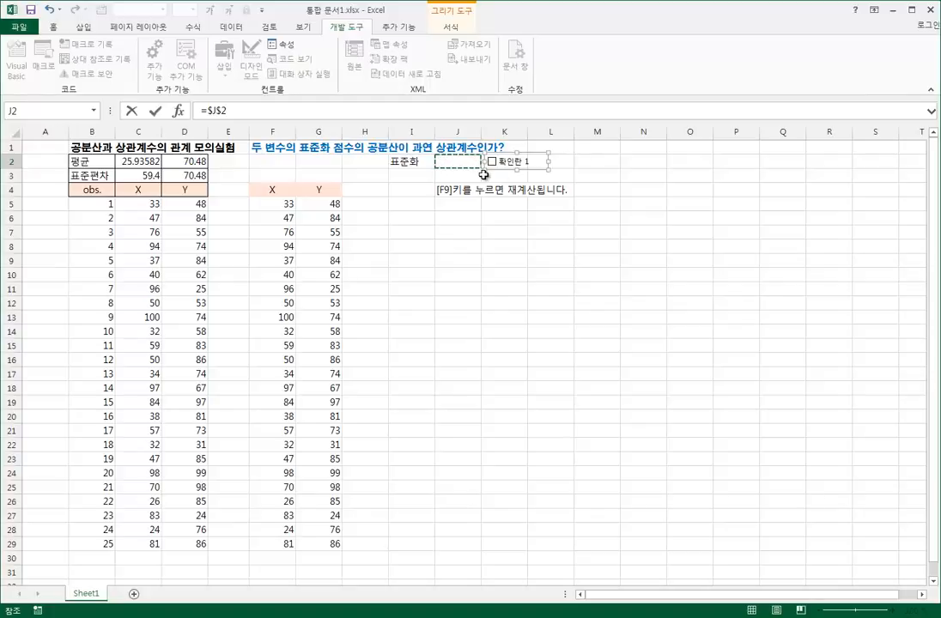
pyautogui.press('Return')
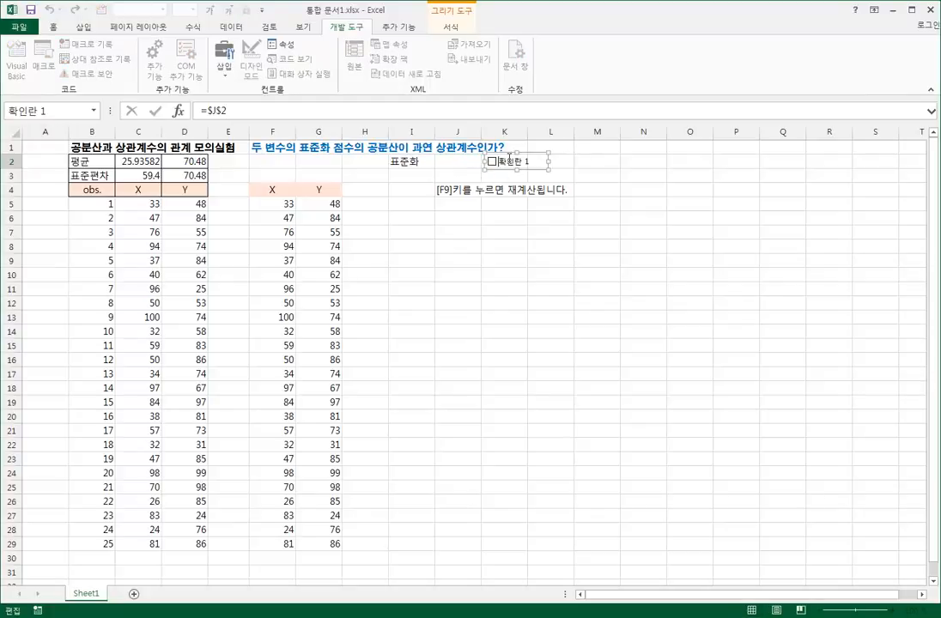
# Step: Change the check box caption to 표준화점수 and deselect the control
pyautogui.click(495, 164)
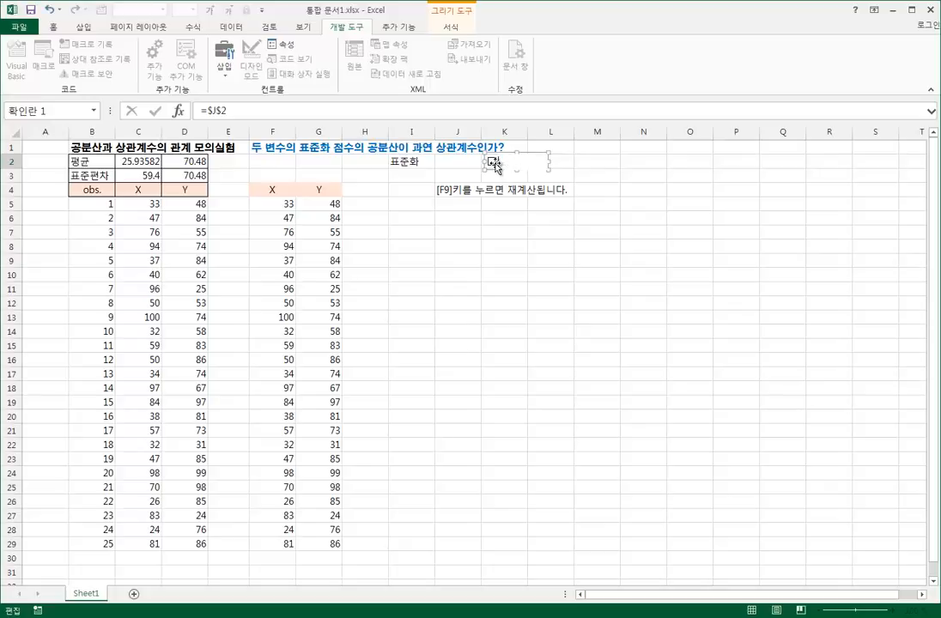
pyautogui.write('표준')
pyautogui.write('화계')
pyautogui.write('수')
pyautogui.click(585, 161)
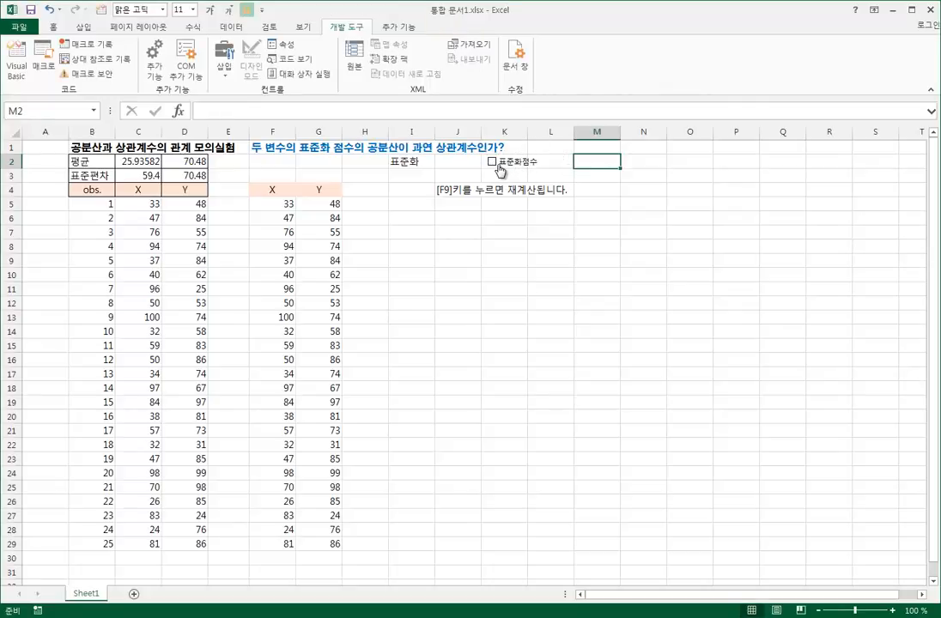
# Step: Tick and clear the 표준화점수 check box to test its link to J2
pyautogui.click(493, 162)
pyautogui.click(464, 162)
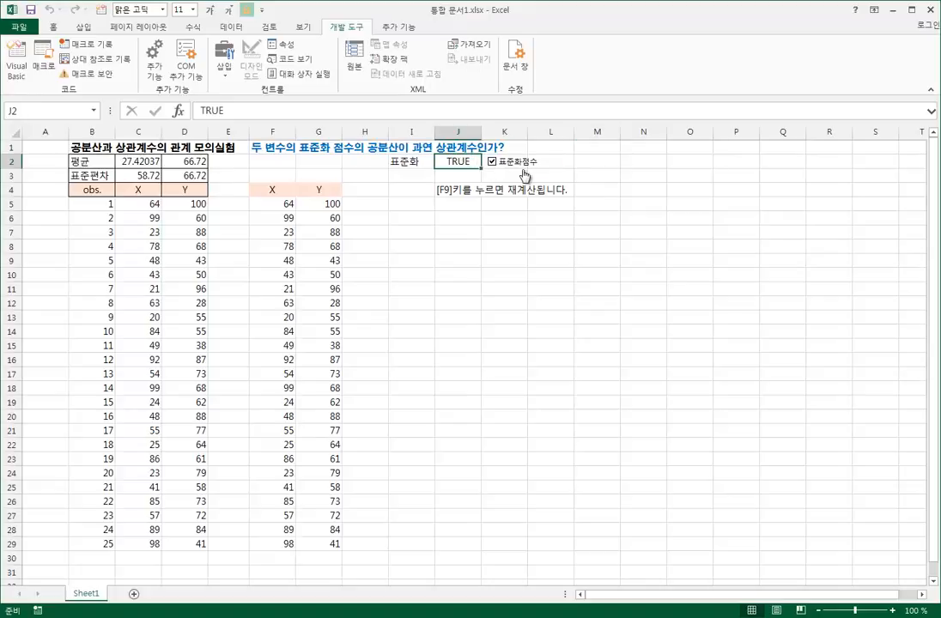
pyautogui.click(513, 164)
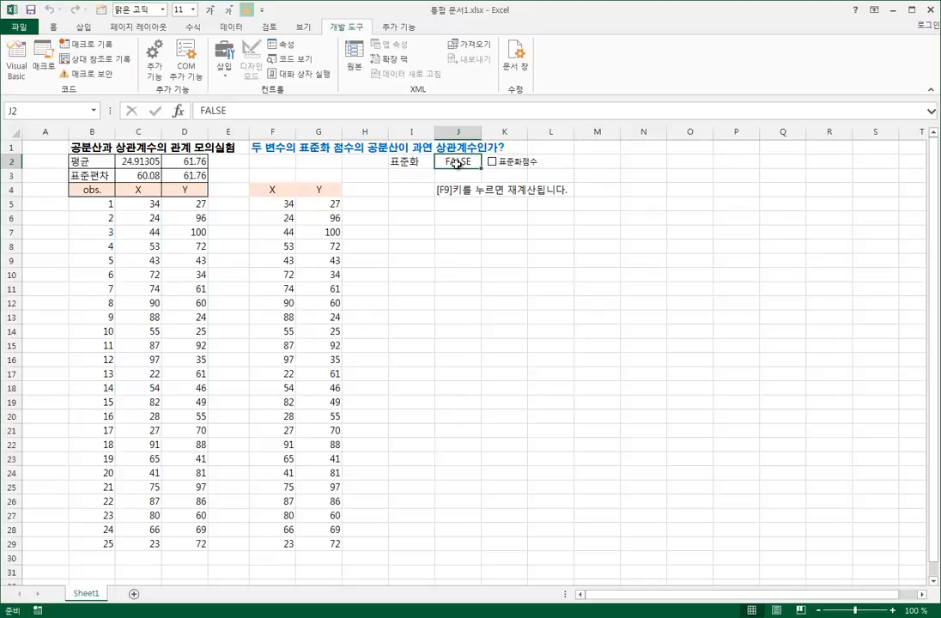
# Step: Toggle the 표준화점수 check box several more times against J2 and leave it ticked
pyautogui.click(514, 166)
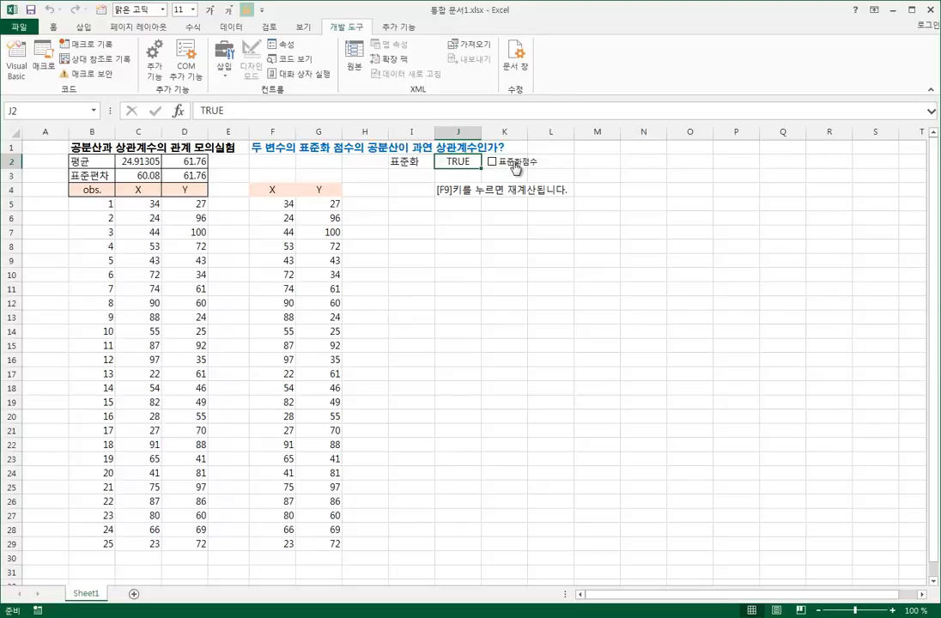
pyautogui.click(513, 165)
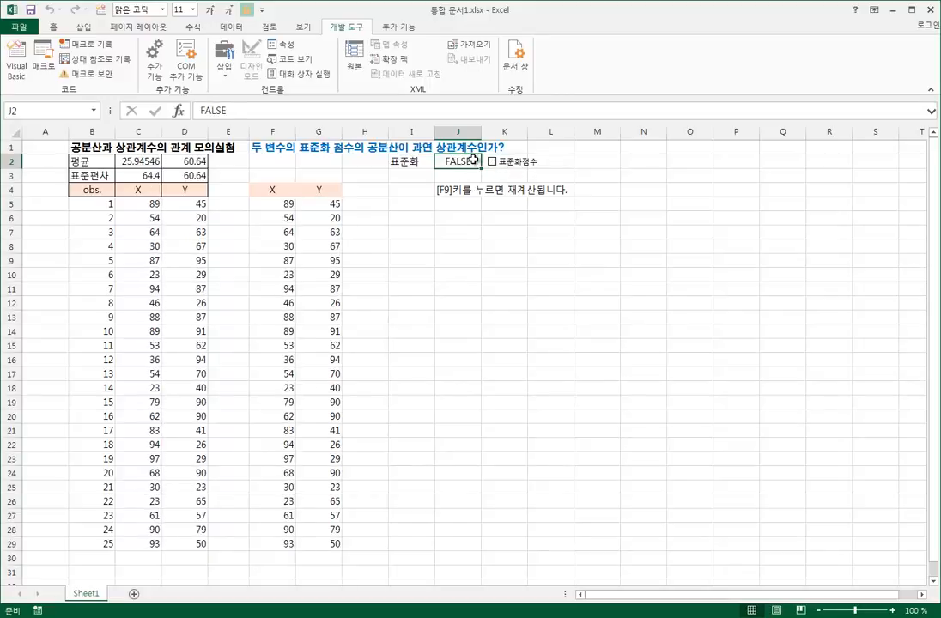
pyautogui.click(526, 165)
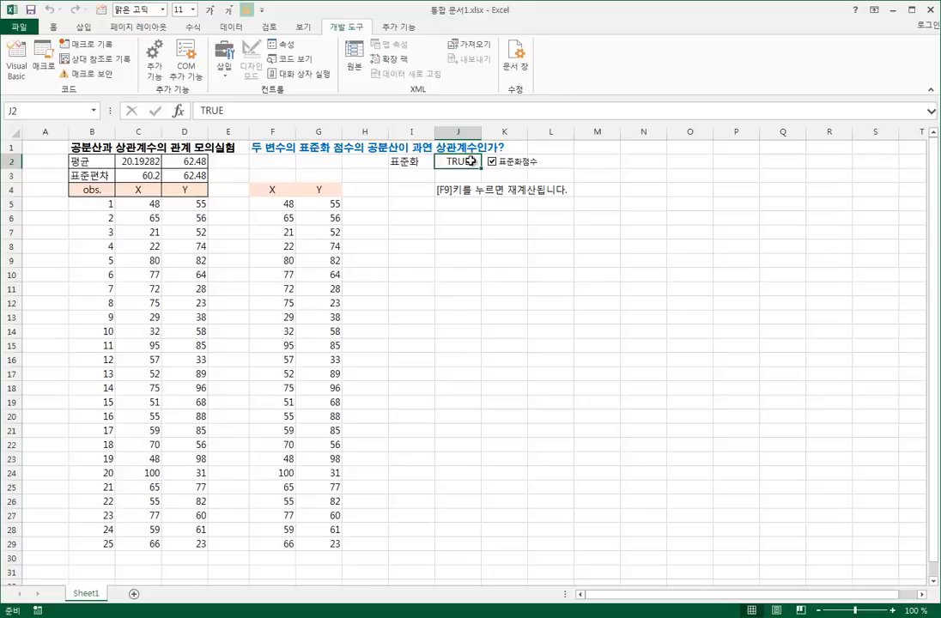
# Step: Rework the C5 reference in F5 into an IF formula testing $J$2, with STANDARDIZE of C5 as the true result
pyautogui.click(274, 204)
pyautogui.click(207, 111)
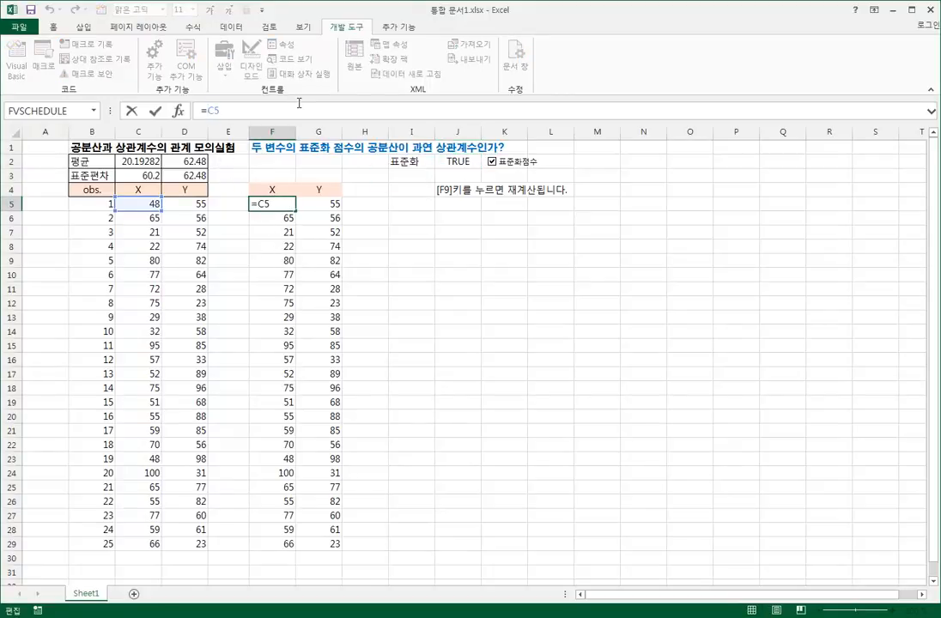
pyautogui.write('if(')
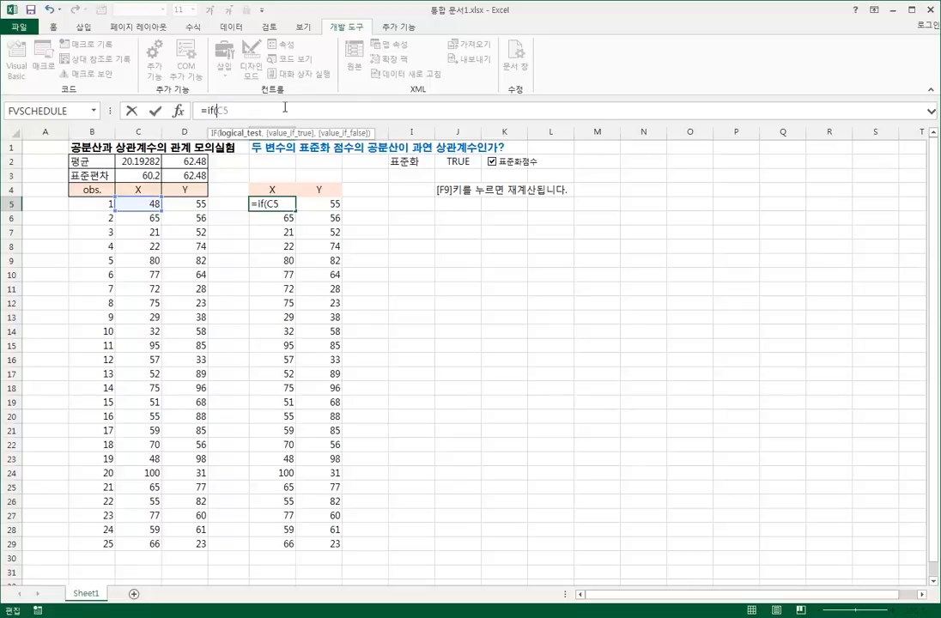
pyautogui.click(458, 161)
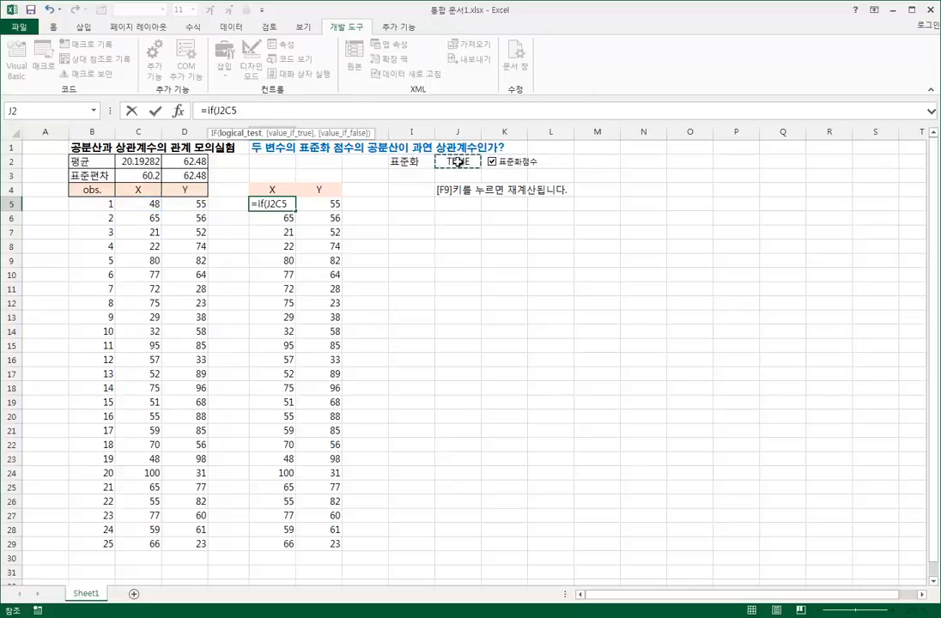
pyautogui.press('F4')
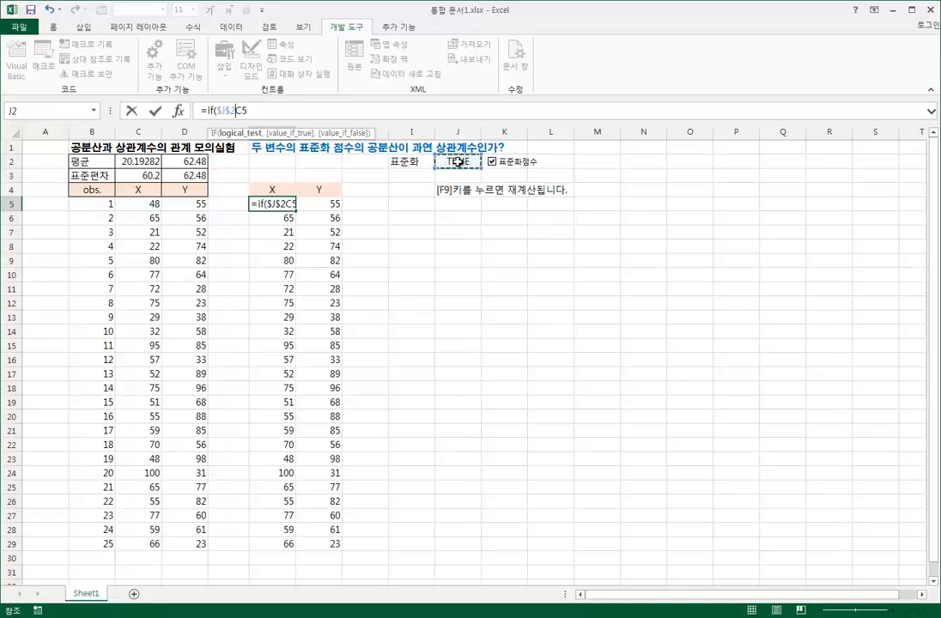
pyautogui.write(',')
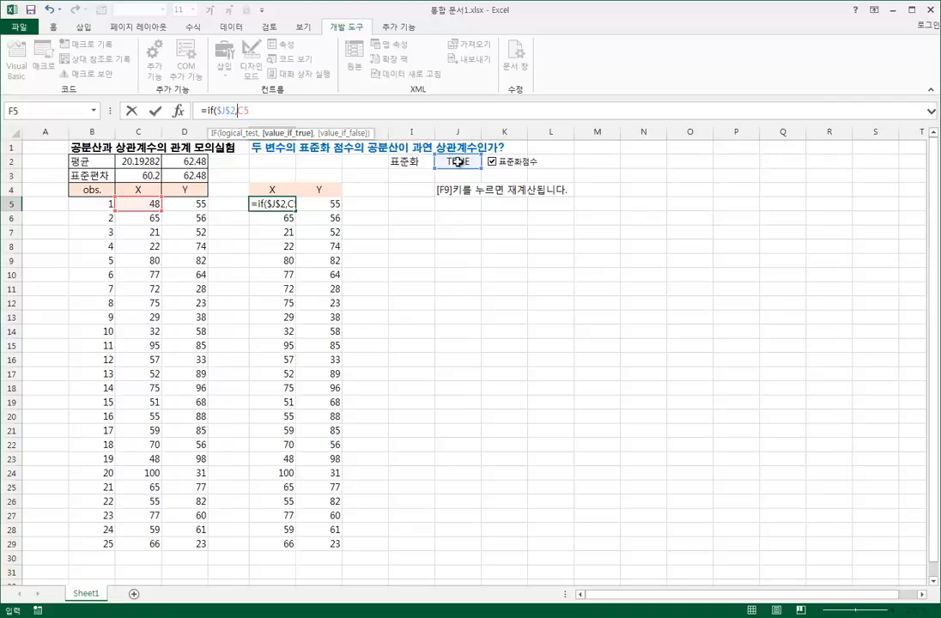
pyautogui.write('sta')
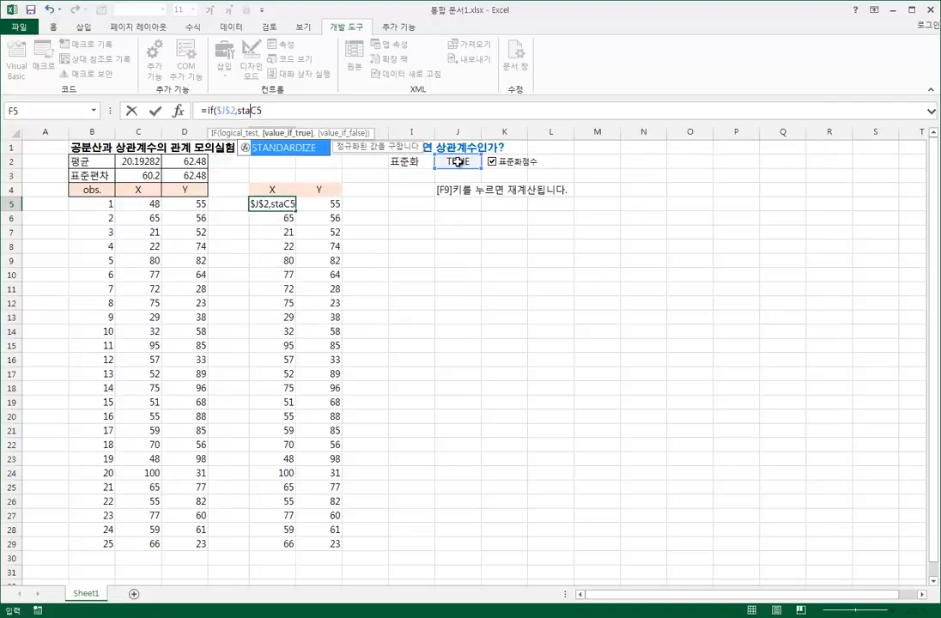
pyautogui.press('Tab')
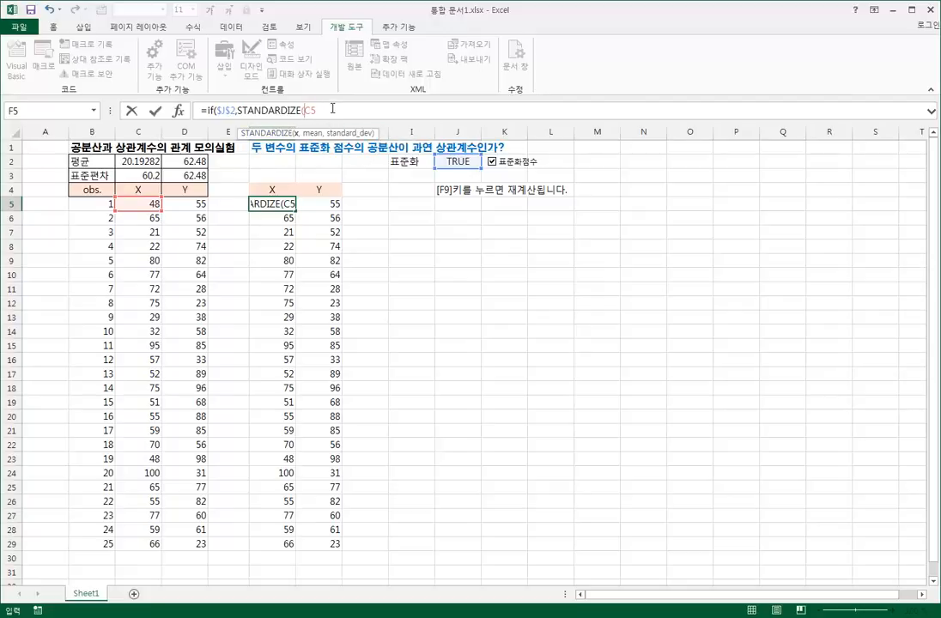
# Step: Complete STANDARDIZE in F5 with mean C$2 and standard deviation C$3, and accept the formula with its closing parenthesis
pyautogui.write(',')
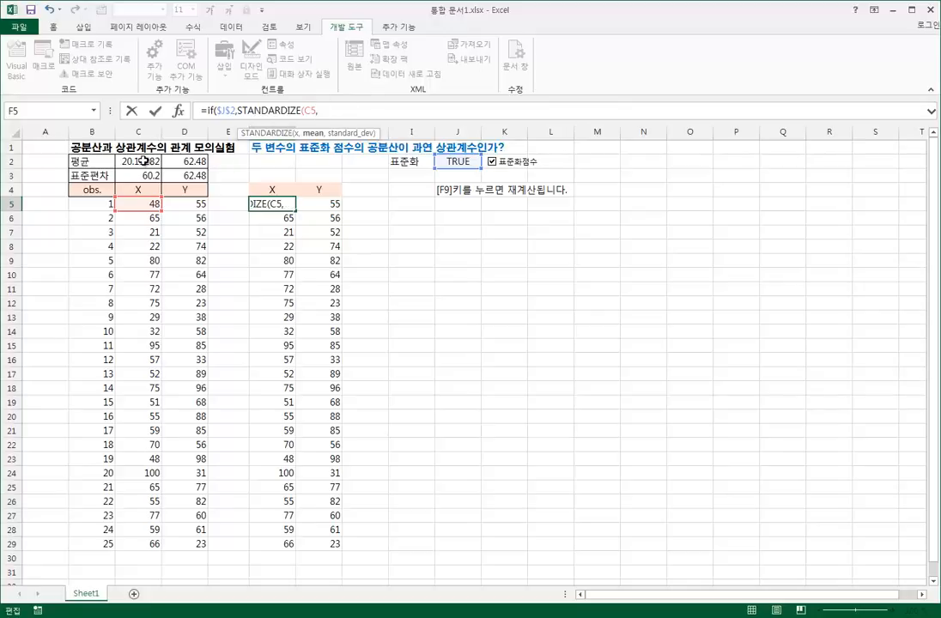
pyautogui.click(143, 161)
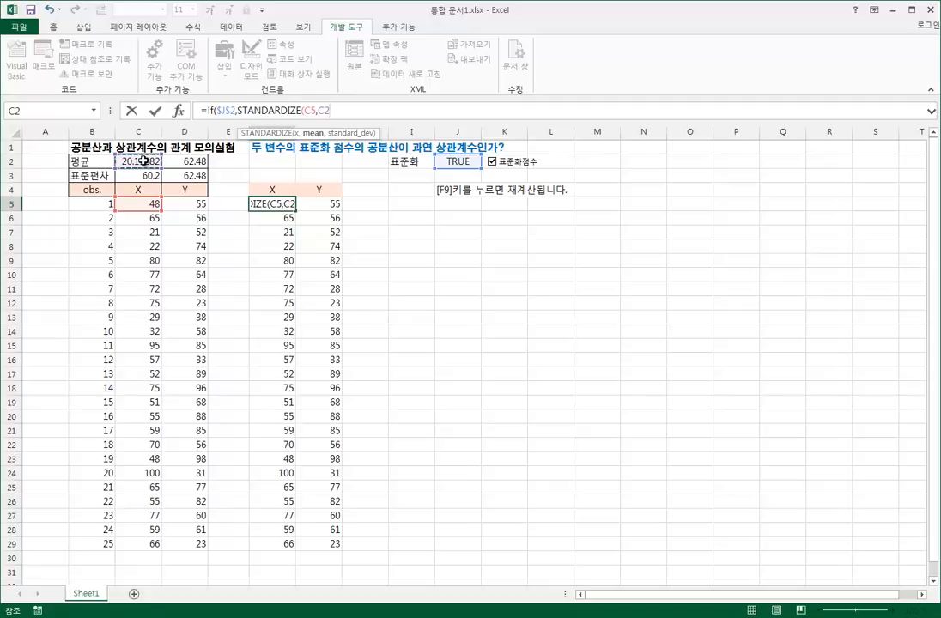
pyautogui.press('F4')
pyautogui.press('F4')
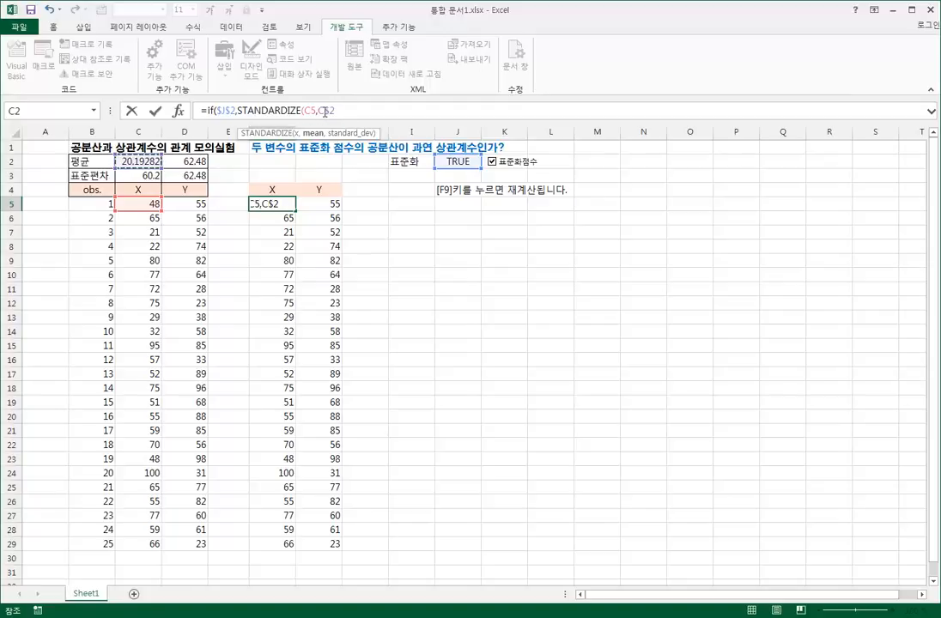
pyautogui.write(',')
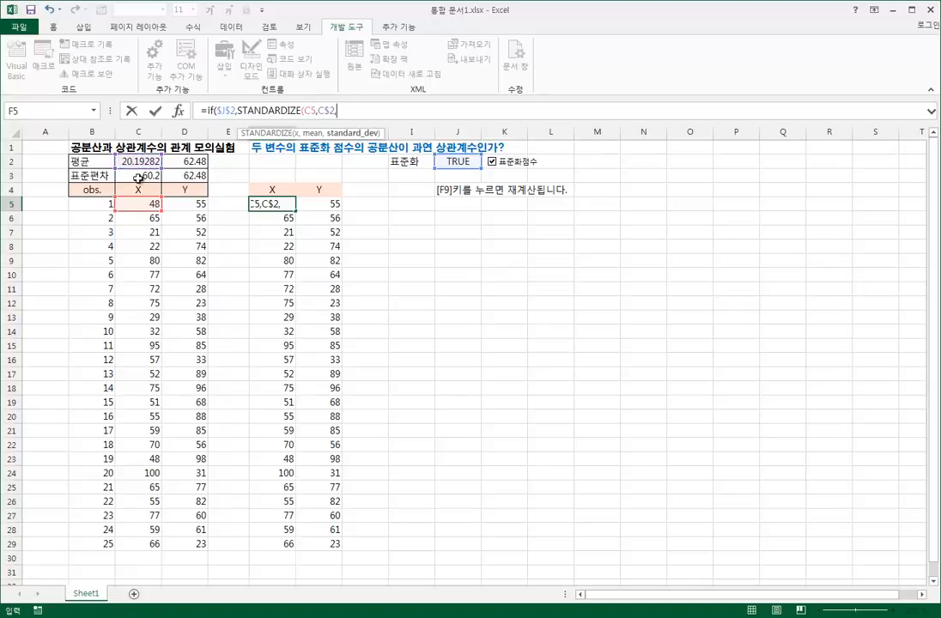
pyautogui.click(138, 178)
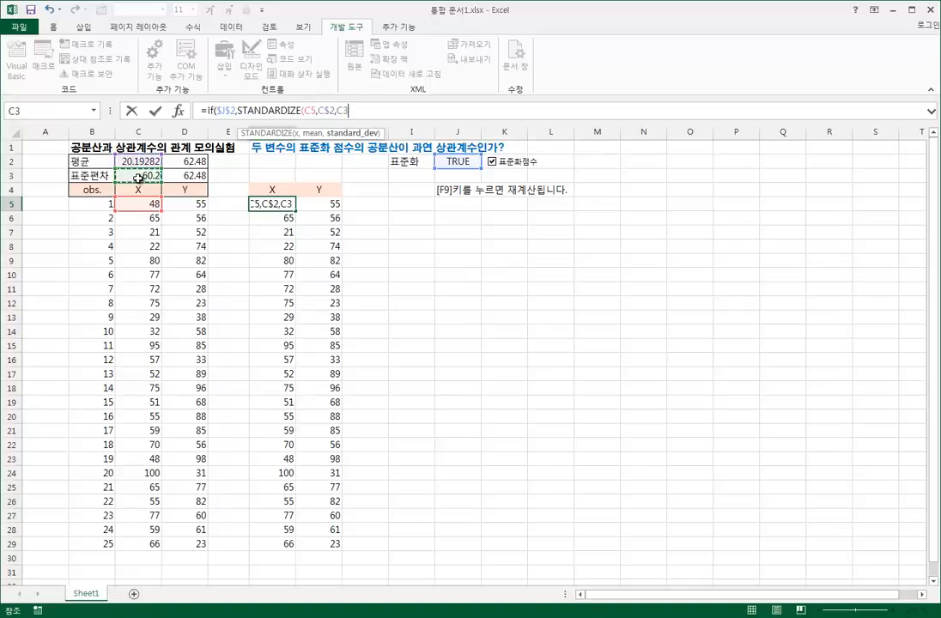
pyautogui.press('F4')
pyautogui.press('F4')
pyautogui.click(351, 111)
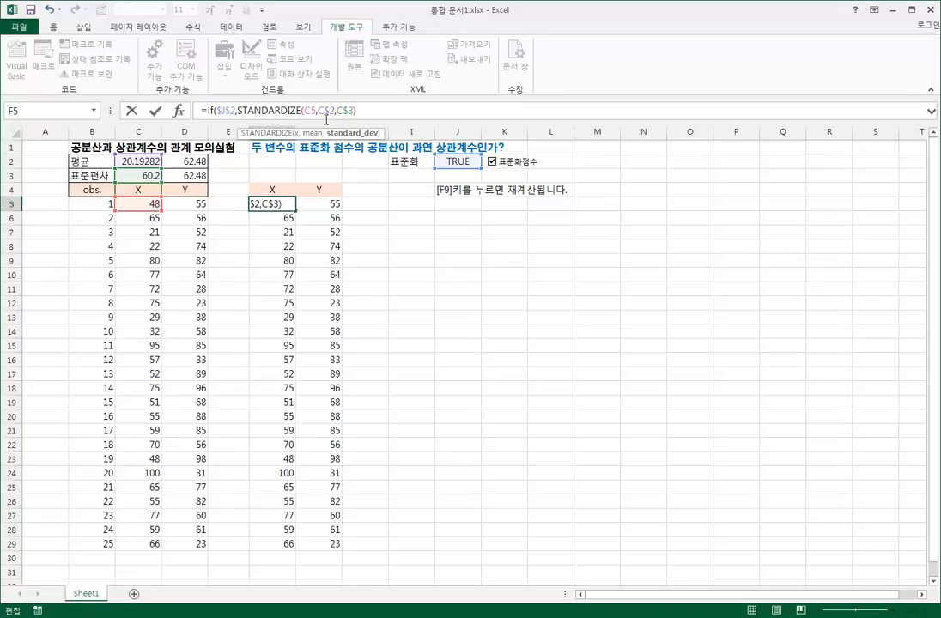
pyautogui.press('Return')
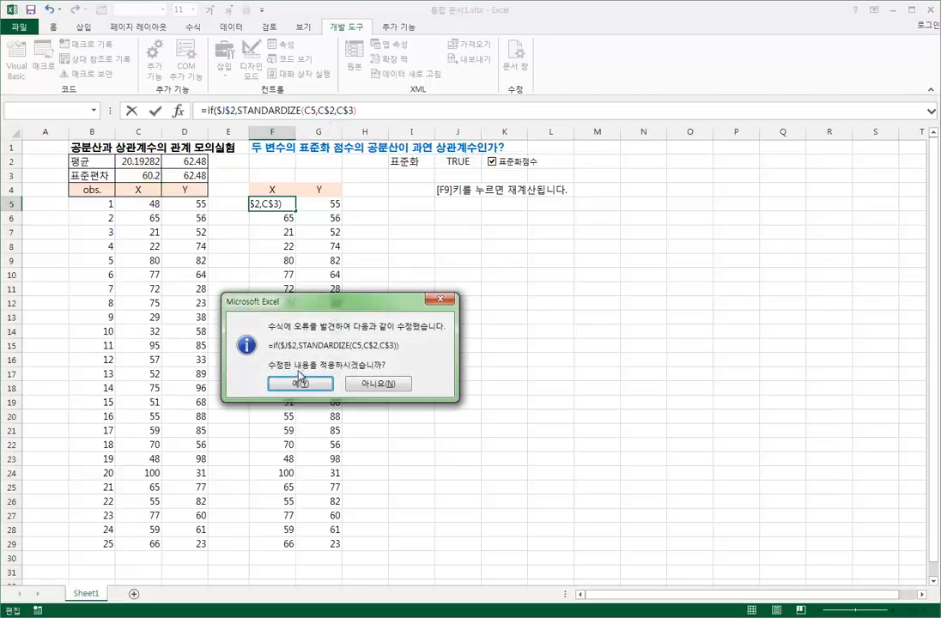
pyautogui.click(301, 384)
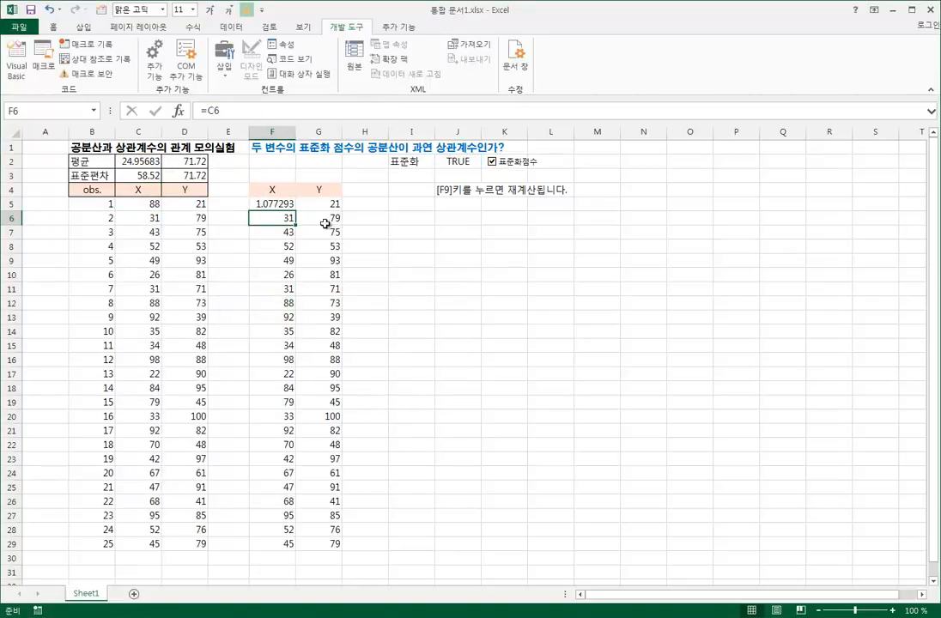
# Step: Add C5 as the false result of the IF formula in F5 and fill the formula through F5:G29
pyautogui.click(285, 206)
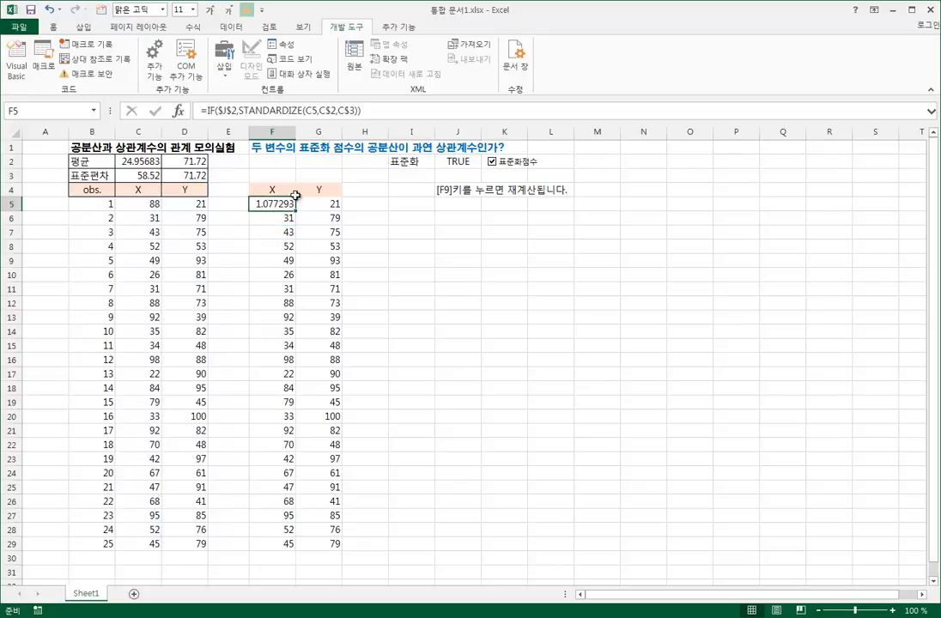
pyautogui.click(385, 110)
pyautogui.press('BackSpace')
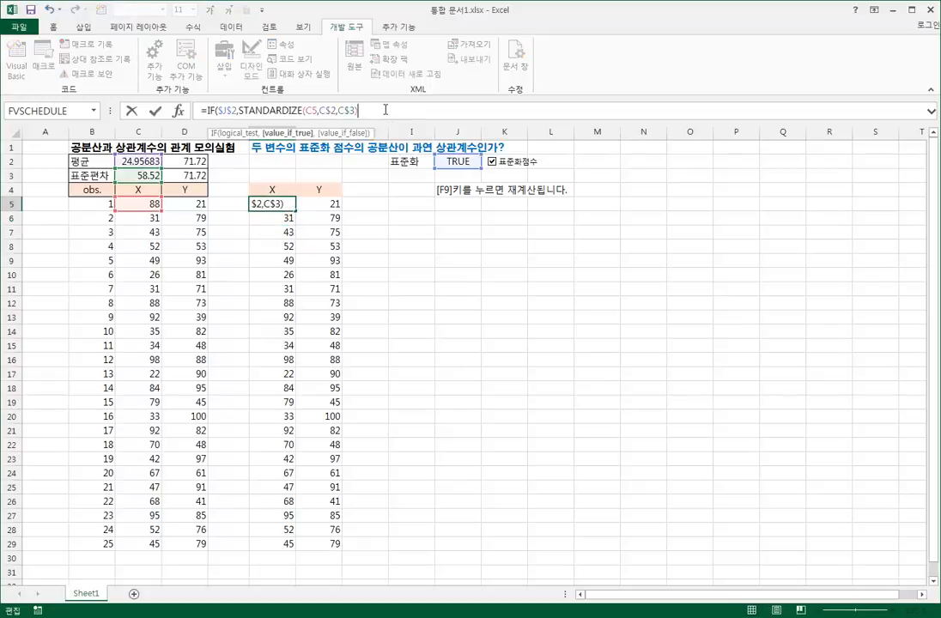
pyautogui.write(',')
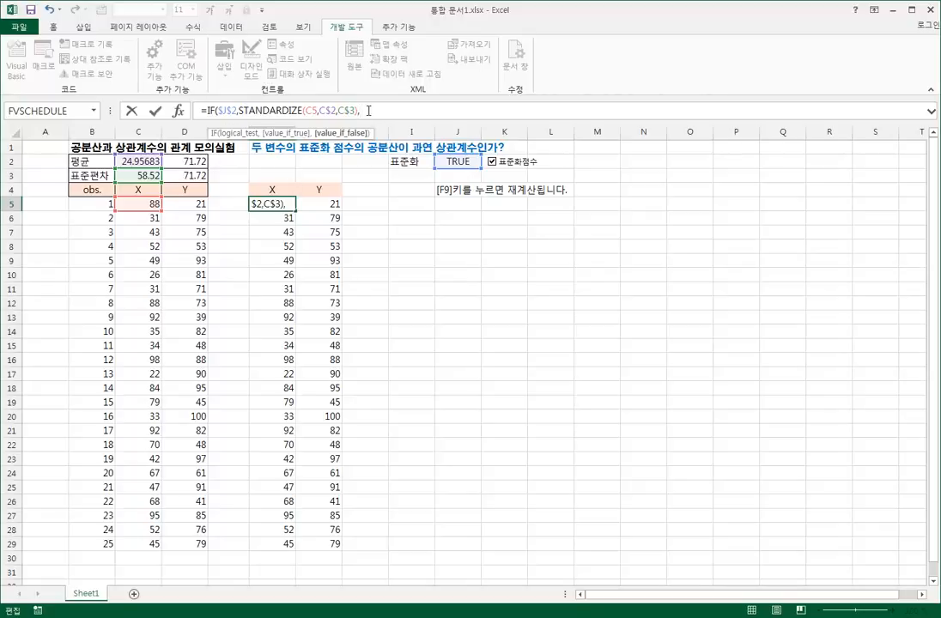
pyautogui.click(146, 204)
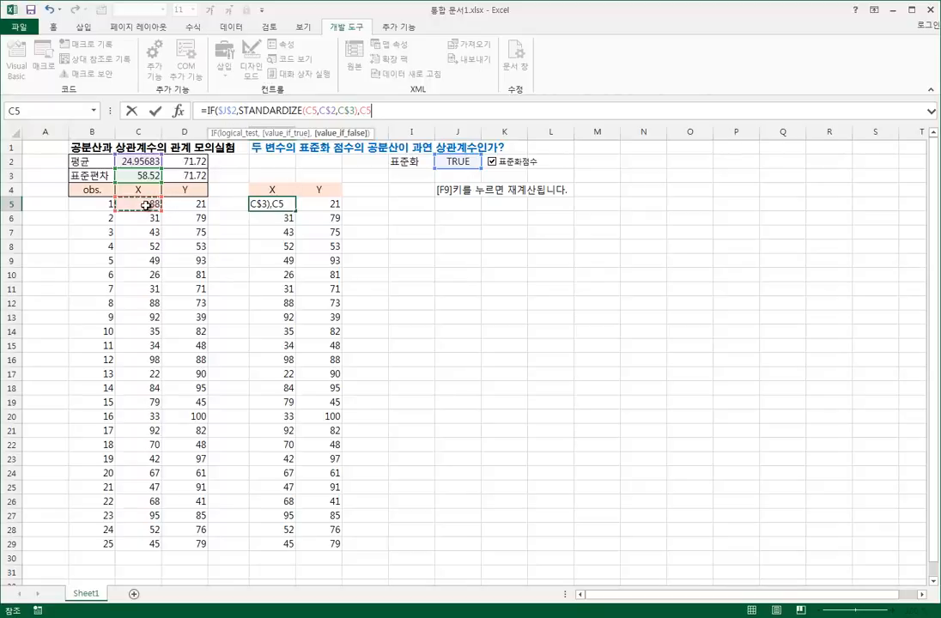
pyautogui.write(')')
pyautogui.hotkey('ctrl', 'Return')
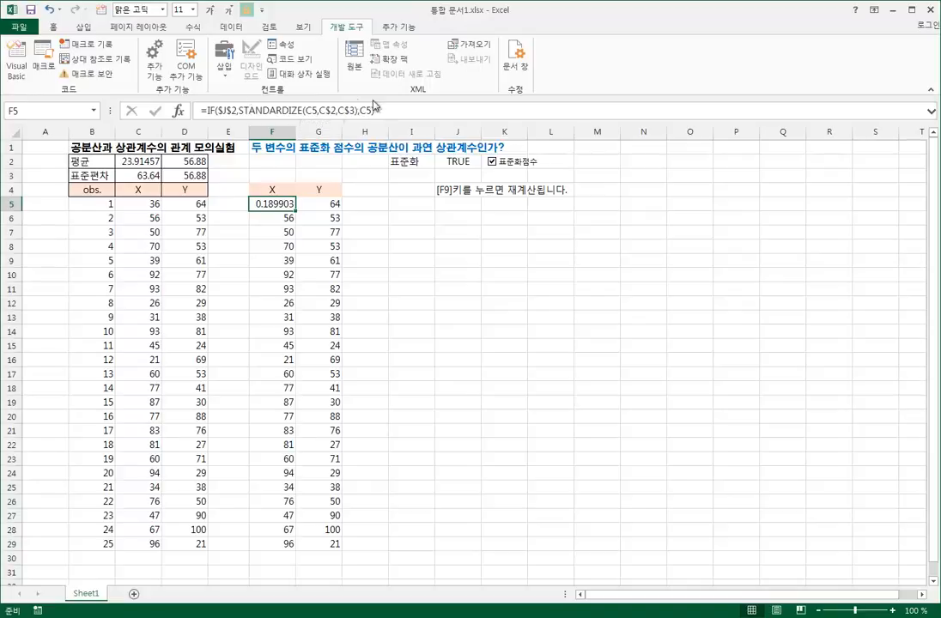
pyautogui.doubleClick(294, 211)
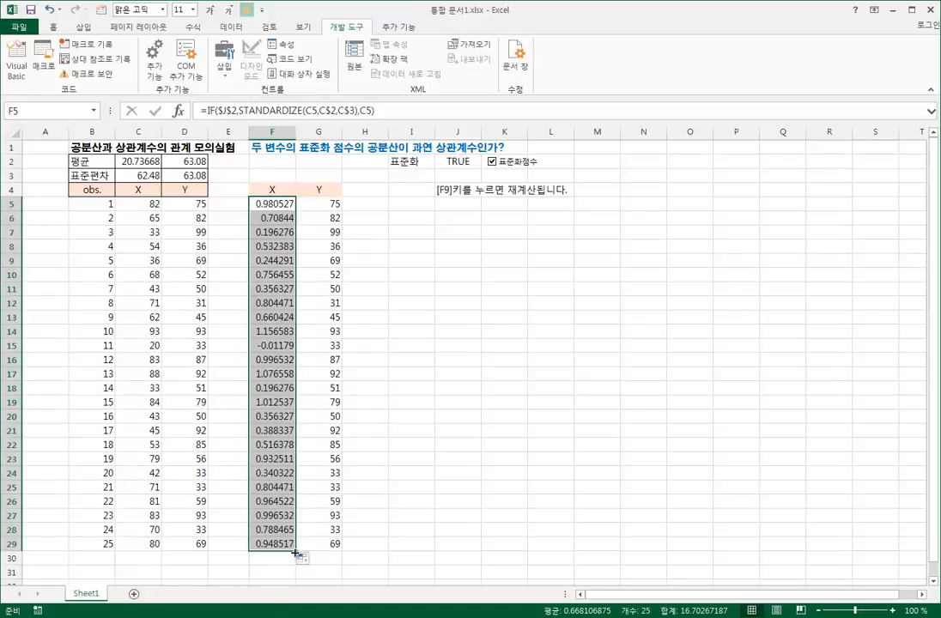
pyautogui.moveTo(295, 550); pyautogui.dragTo(316, 550)
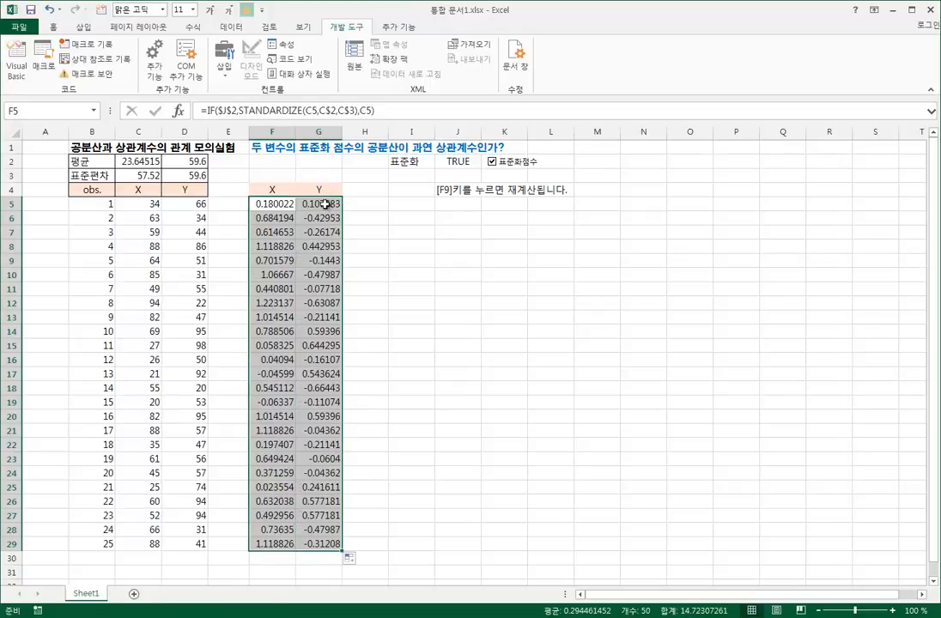
# Step: Check the cell references of the filled standardization formulas in G5, G17 and G7
pyautogui.click(324, 208)
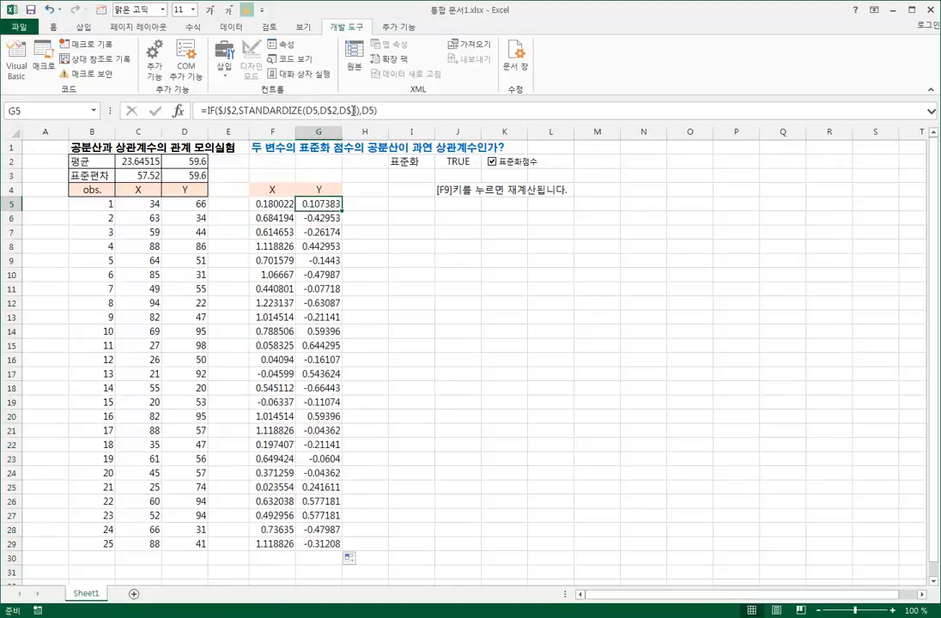
pyautogui.click(353, 111)
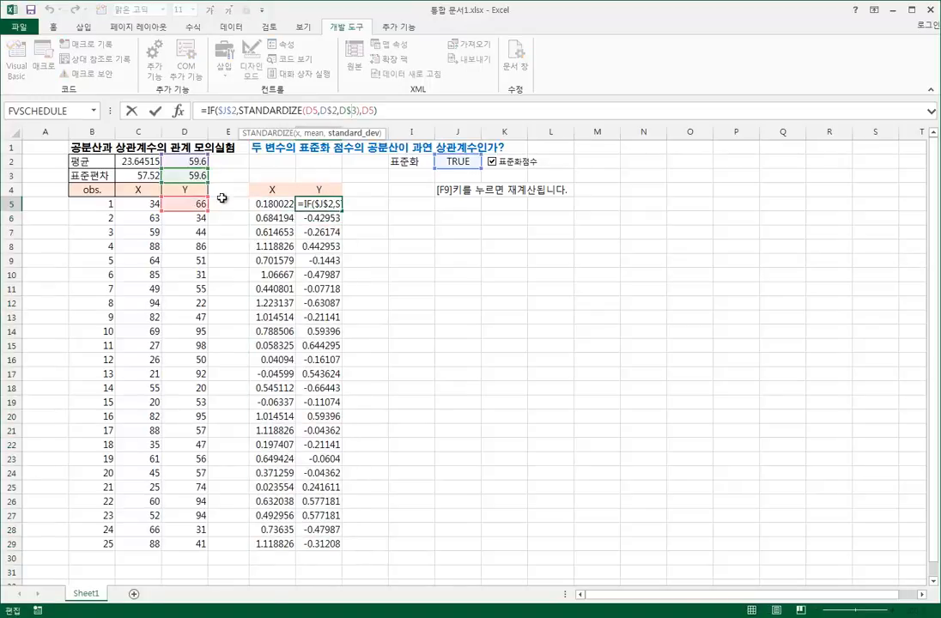
pyautogui.press('Escape')
pyautogui.click(319, 373)
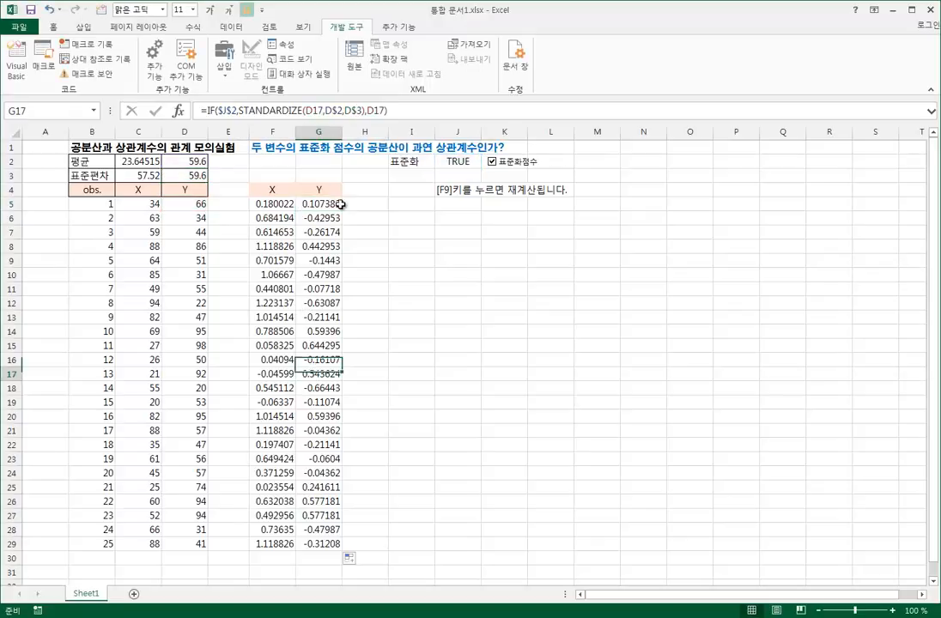
pyautogui.click(337, 111)
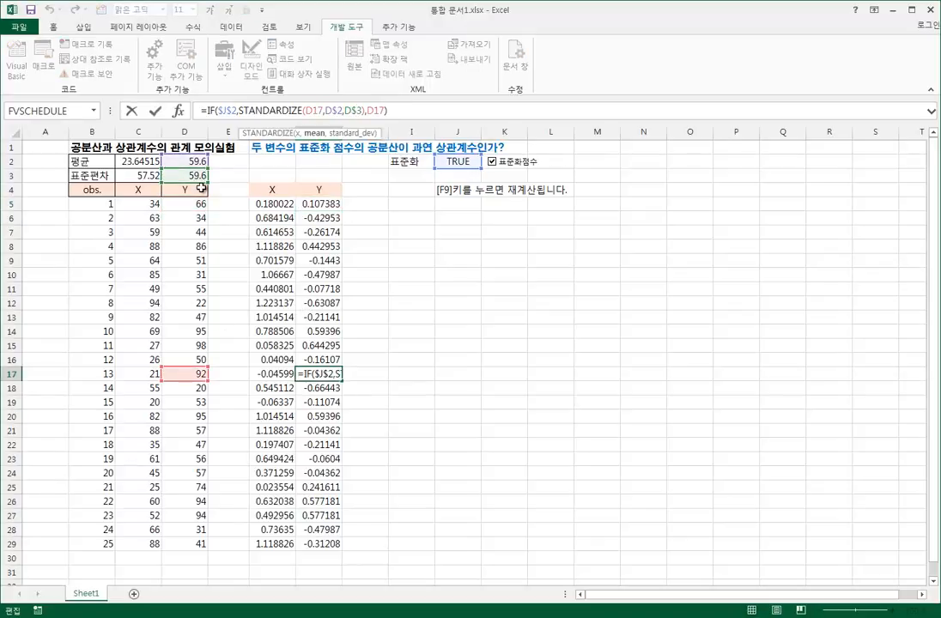
pyautogui.press('Escape')
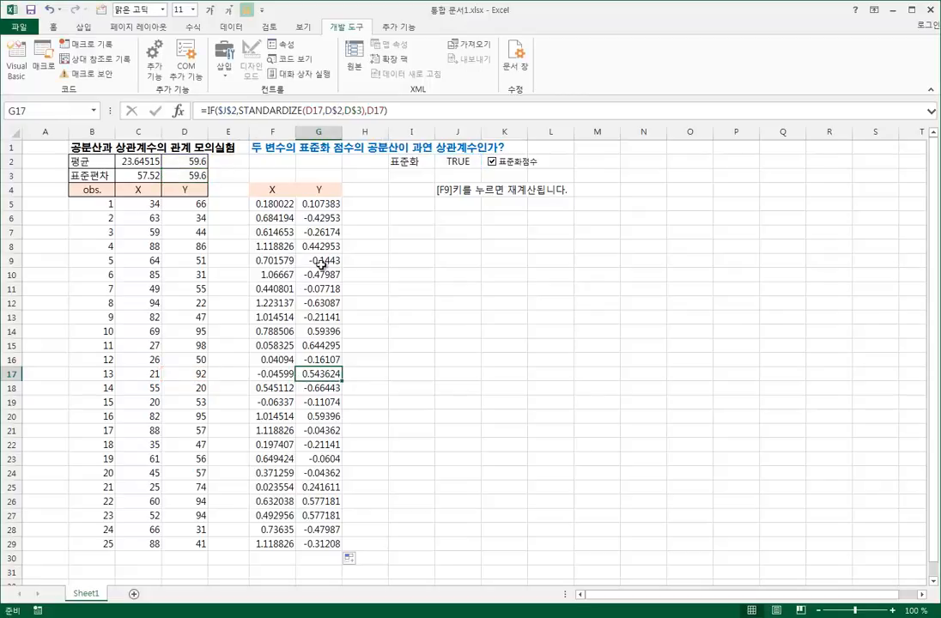
pyautogui.click(313, 232)
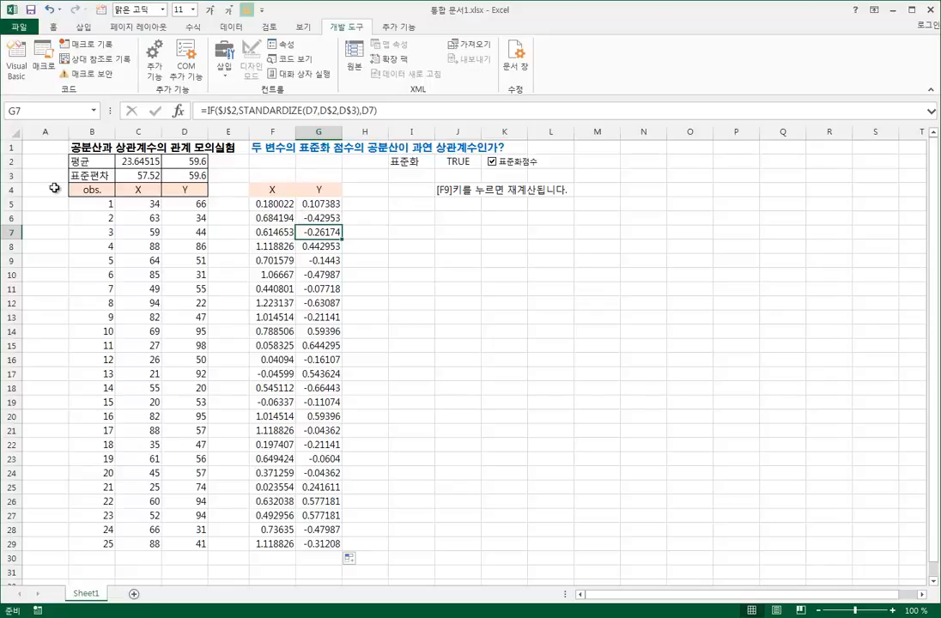
# Step: Copy the mean and standard deviation block B2:D3 and paste it at E2, above the second X and Y columns
pyautogui.moveTo(90, 165); pyautogui.dragTo(178, 175)
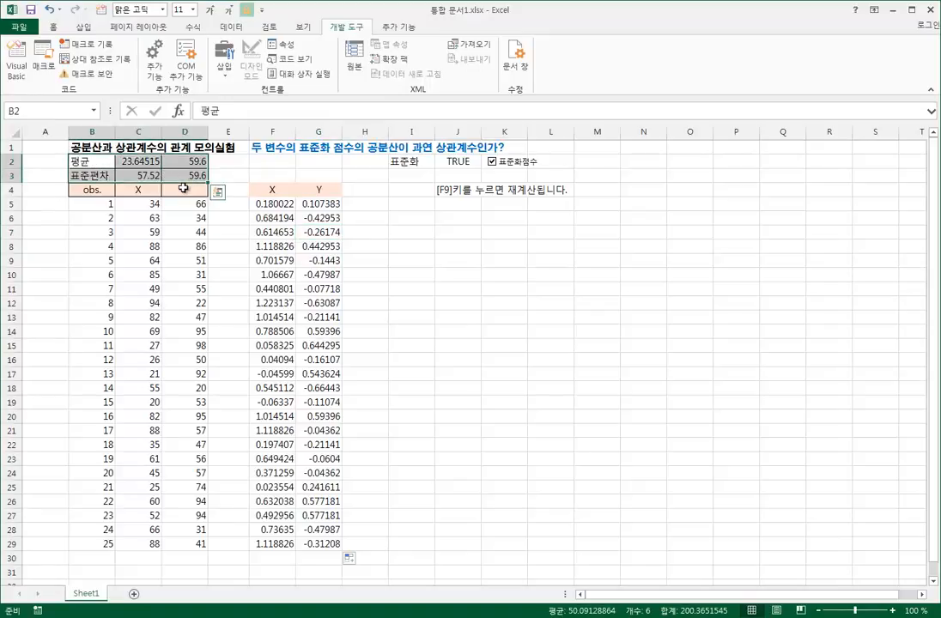
pyautogui.hotkey('ctrl', 'c')
pyautogui.click(239, 162)
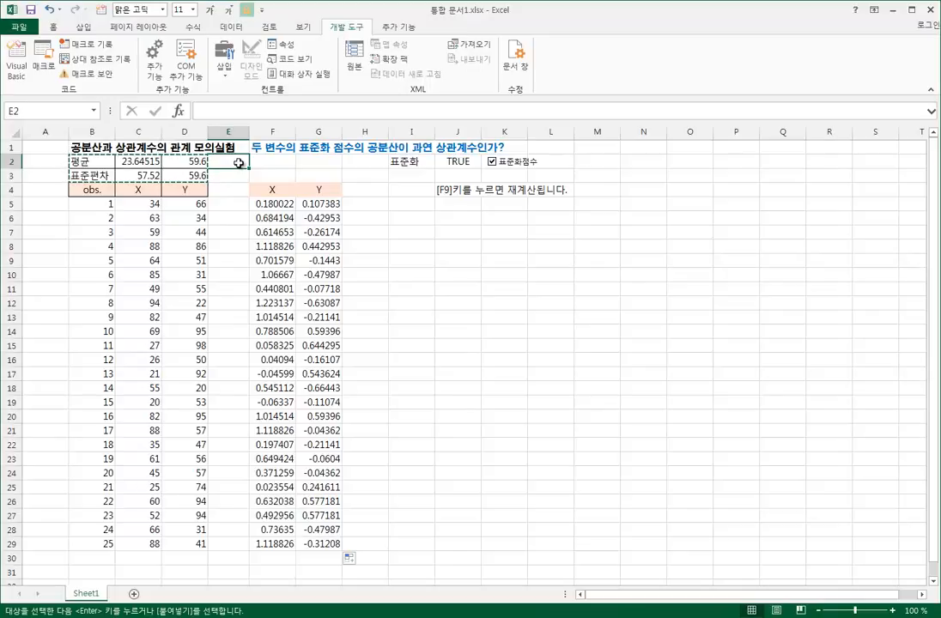
pyautogui.hotkey('ctrl', 'v')
# Step: Examine the standardized X formula in F7 and the pasted summary formulas in F2 and F3
pyautogui.click(284, 233)
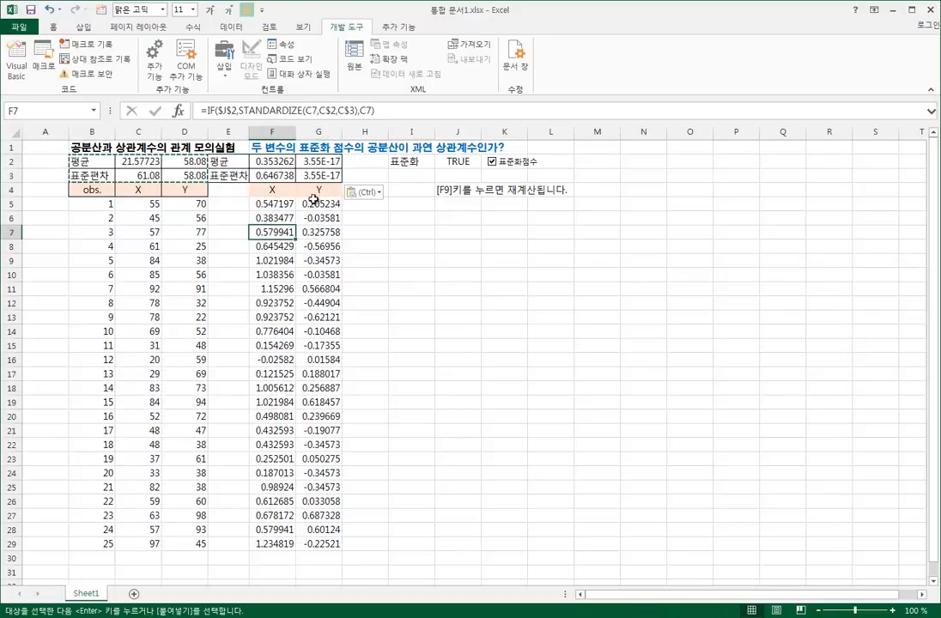
pyautogui.doubleClick(263, 161)
pyautogui.click(265, 176)
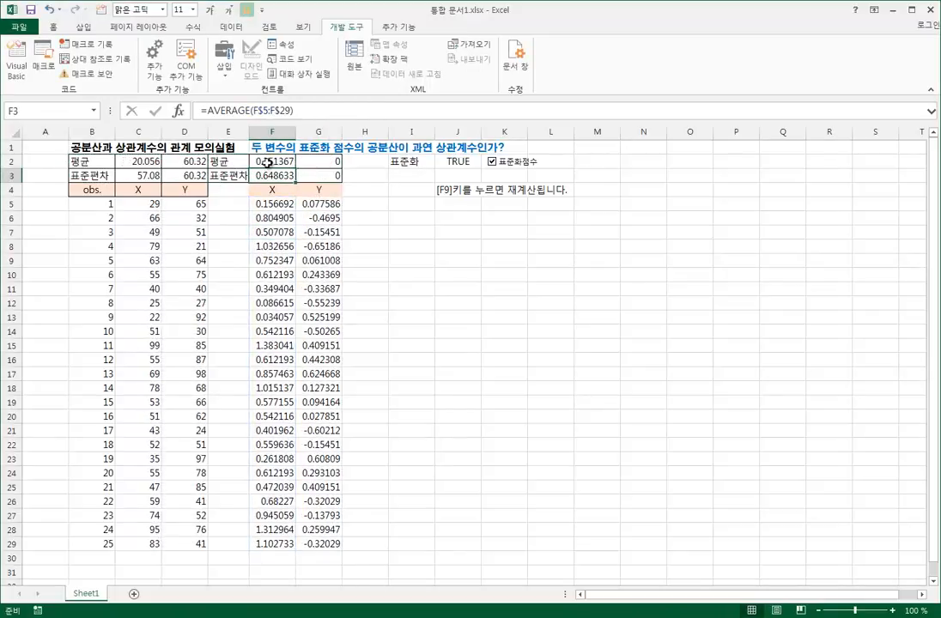
# Step: Compare the mean and standard deviation formulas in C2:D3 and F2 with their row labels
pyautogui.click(265, 162)
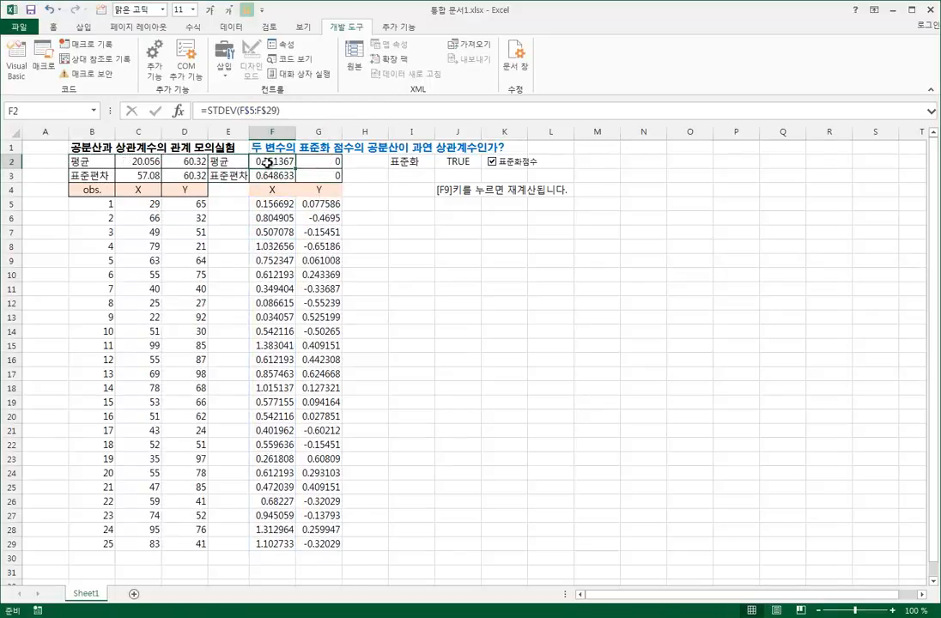
pyautogui.click(149, 162)
pyautogui.click(148, 175)
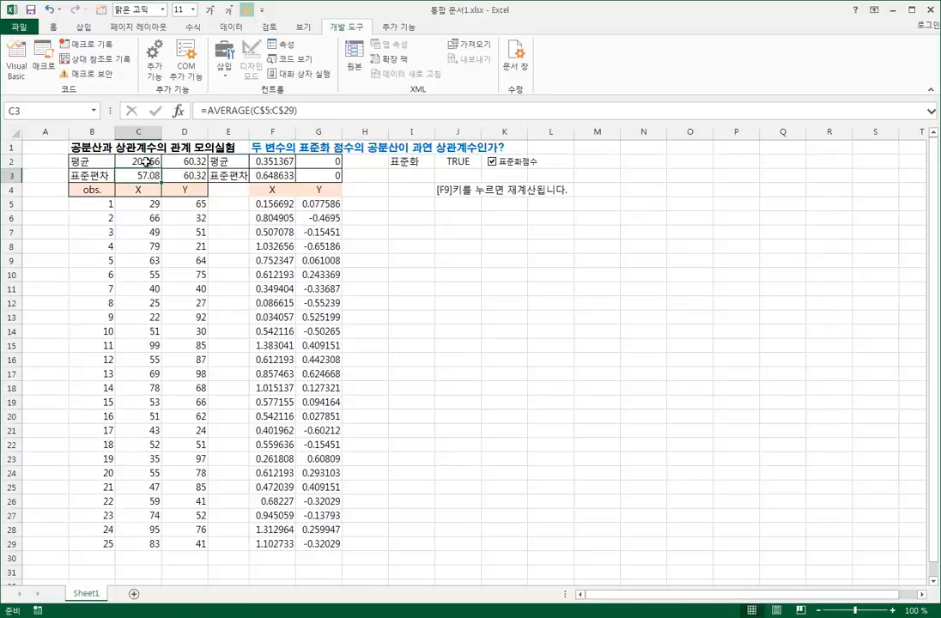
pyautogui.click(141, 162)
pyautogui.click(146, 176)
pyautogui.click(171, 161)
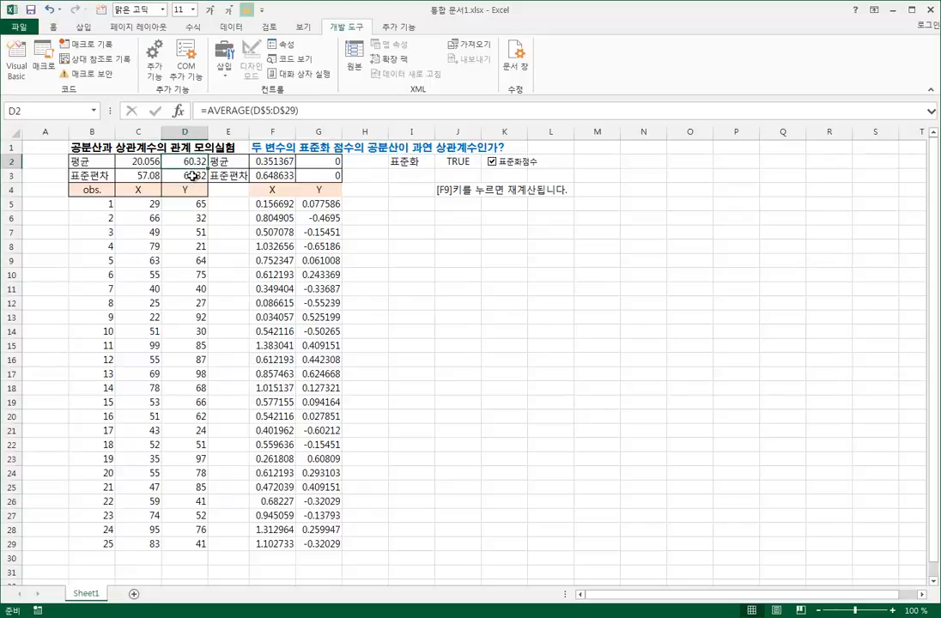
pyautogui.click(193, 175)
pyautogui.click(186, 162)
pyautogui.click(186, 174)
pyautogui.click(184, 162)
pyautogui.click(182, 175)
pyautogui.click(152, 175)
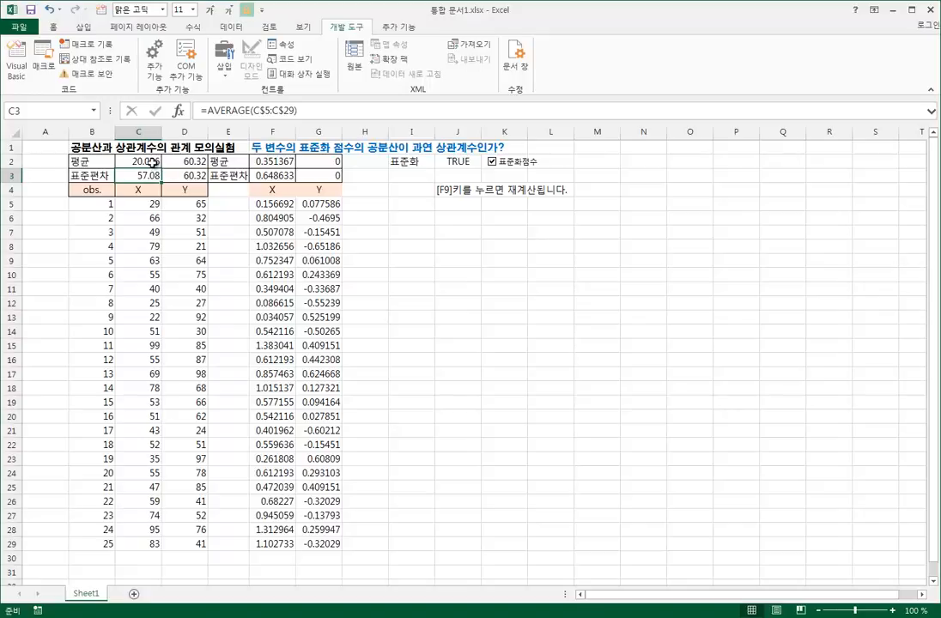
pyautogui.click(151, 162)
pyautogui.click(148, 177)
pyautogui.click(199, 177)
pyautogui.click(227, 176)
pyautogui.click(152, 171)
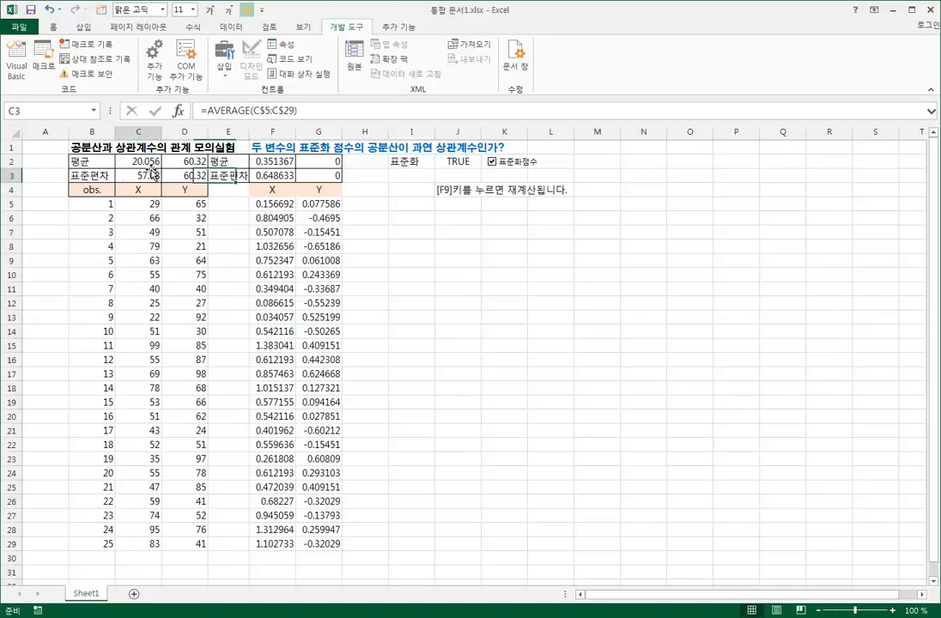
# Step: Change the function in C2 to AVERAGE, keeping the range C$5:C$29
pyautogui.click(151, 161)
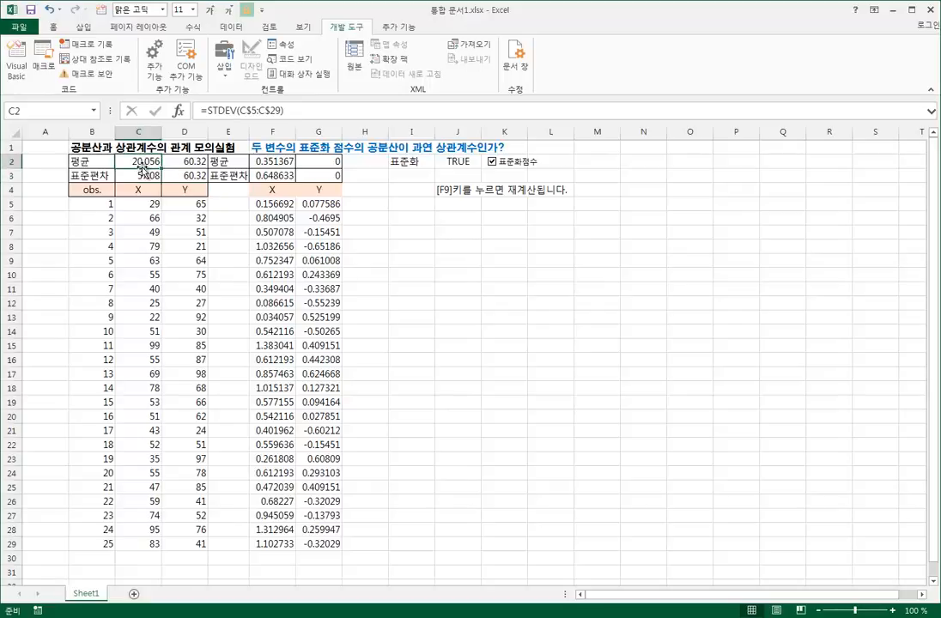
pyautogui.doubleClick(225, 111)
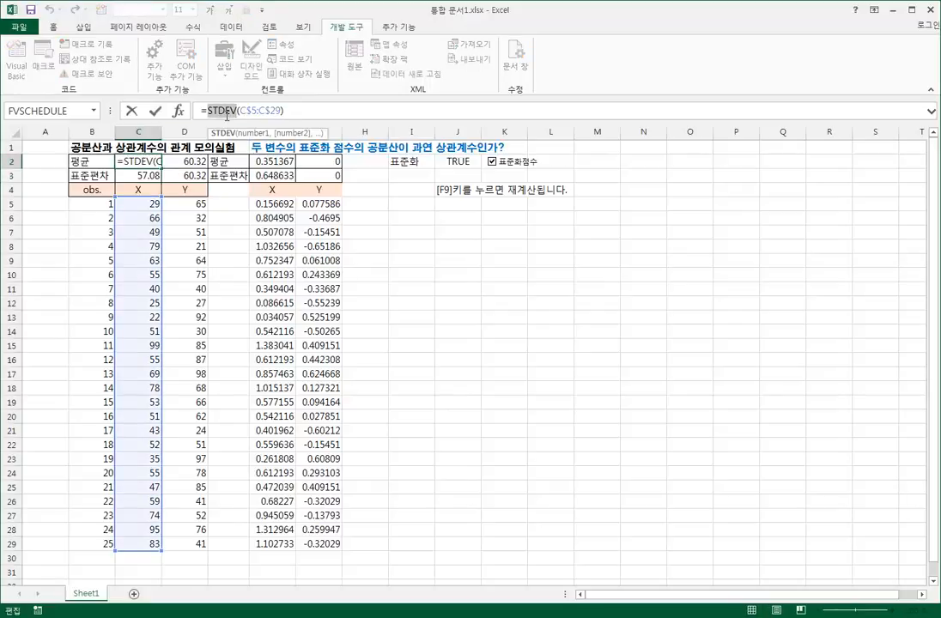
pyautogui.write('average')
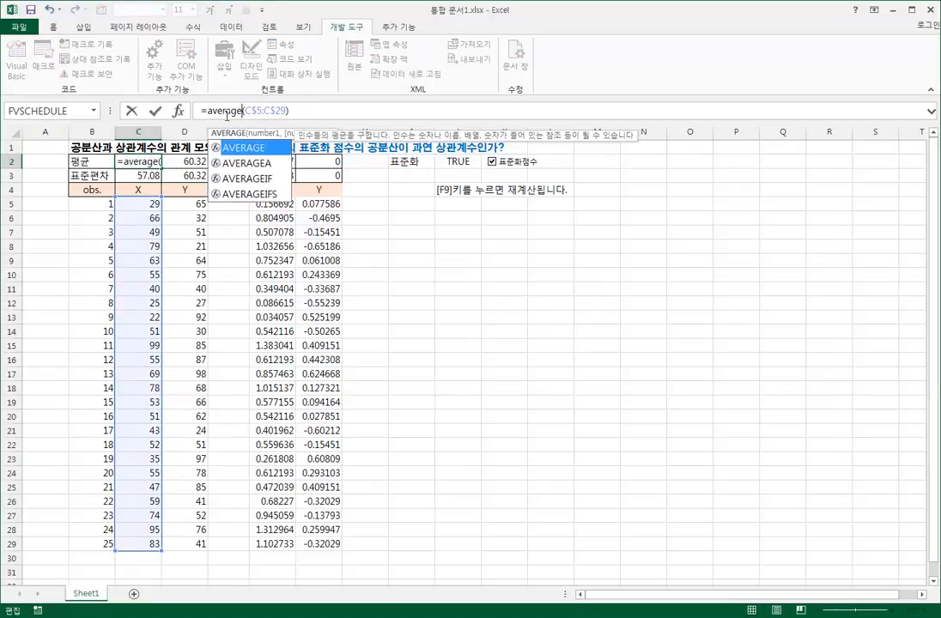
pyautogui.press('Return')
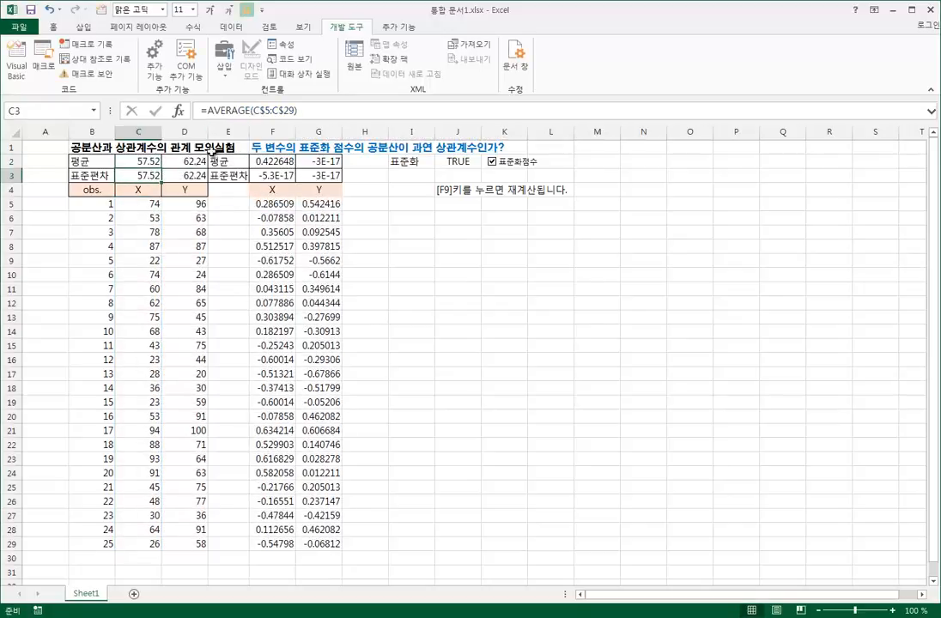
# Step: Change the function in C3 to STDEV.S over C$5:C$29 and fill C2:C3 across to column D
pyautogui.doubleClick(217, 111)
pyautogui.write('stde')
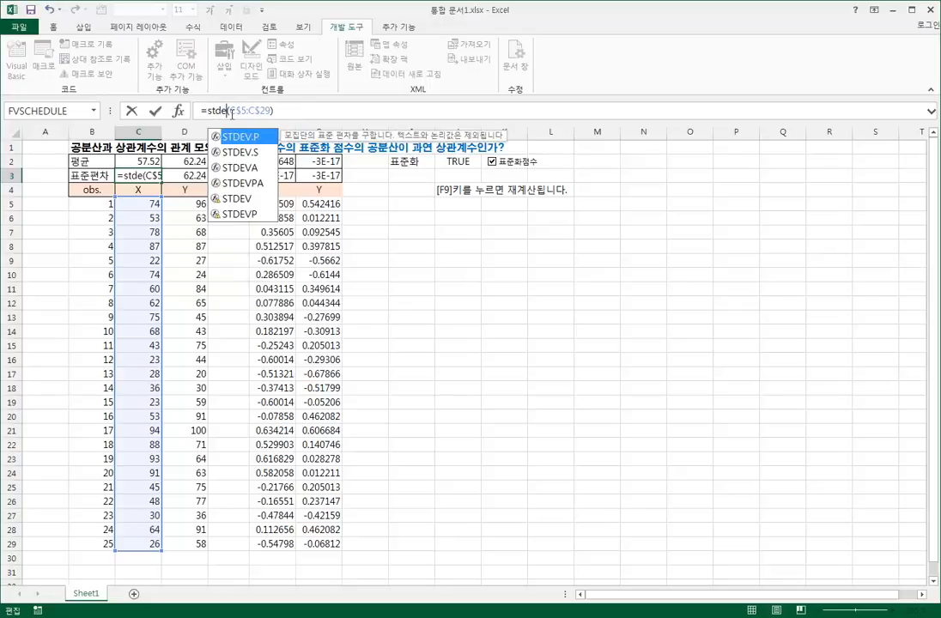
pyautogui.press('Down')
pyautogui.press('Tab')
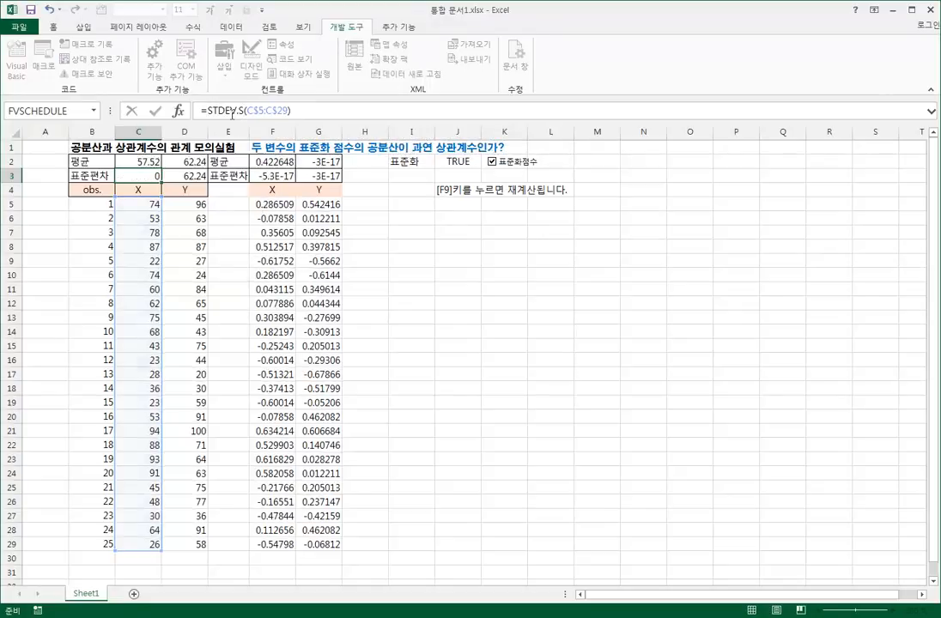
pyautogui.press('Return')
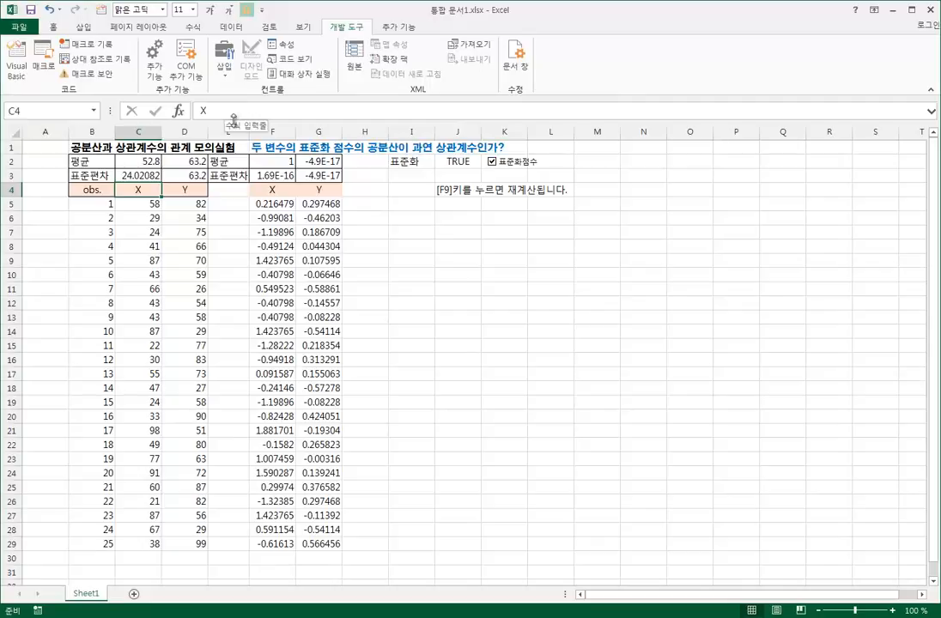
pyautogui.click(139, 164)
pyautogui.moveTo(139, 164); pyautogui.dragTo(209, 186)
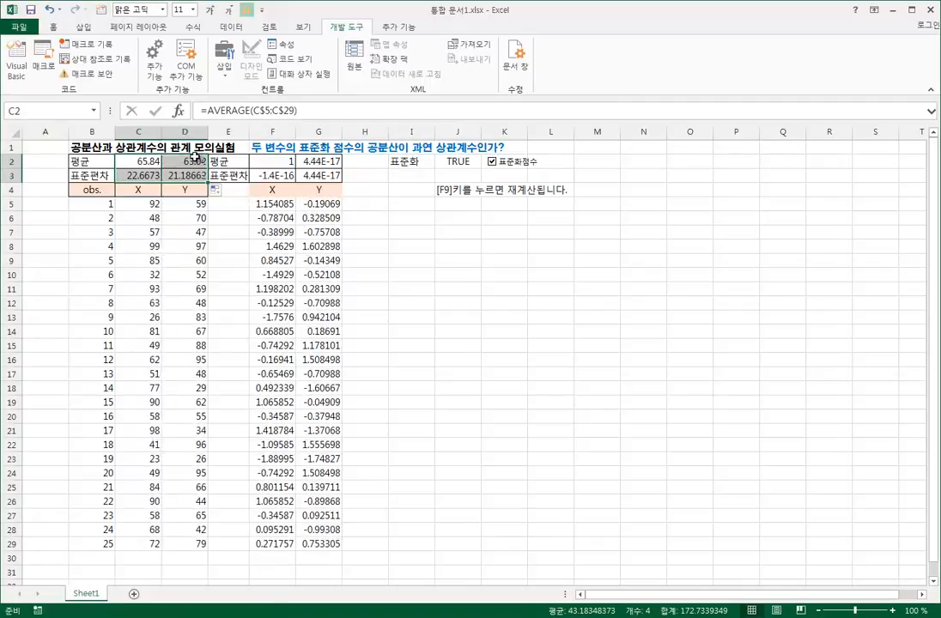
# Step: Change the function in F2, the mean of the second X column, to AVERAGE over F$5:F$29
pyautogui.click(273, 230)
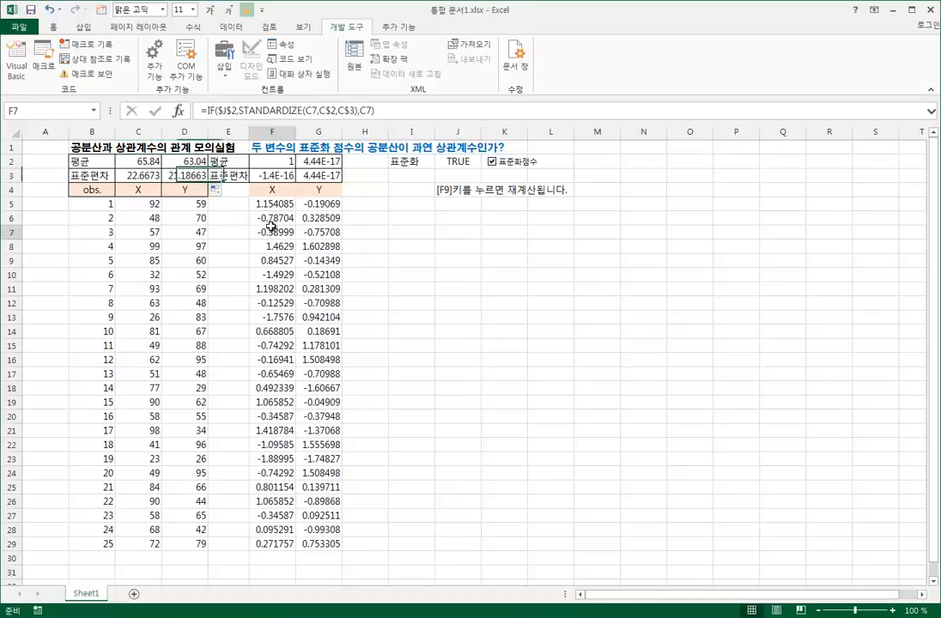
pyautogui.click(287, 161)
pyautogui.click(185, 175)
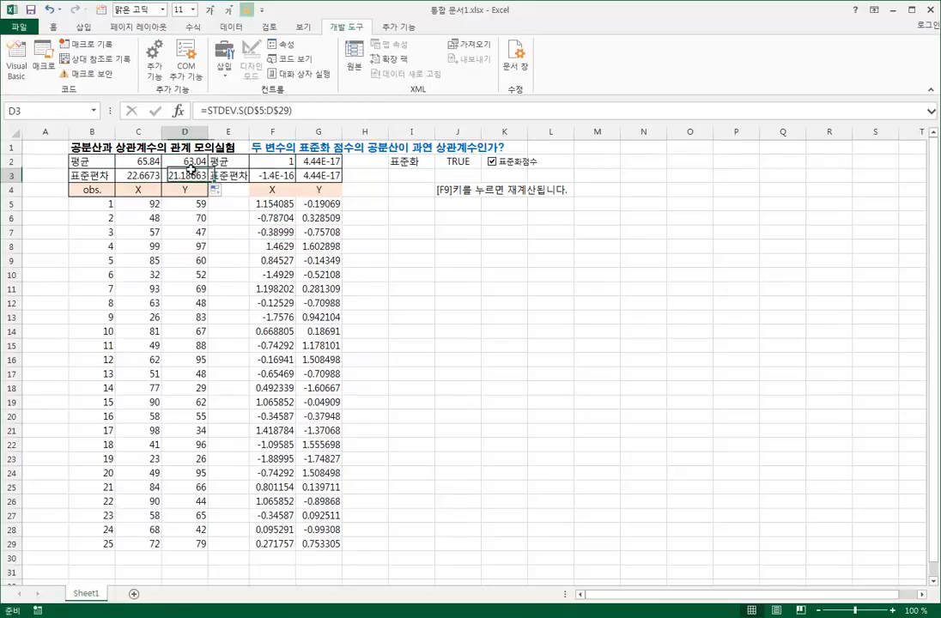
pyautogui.click(196, 161)
pyautogui.click(273, 160)
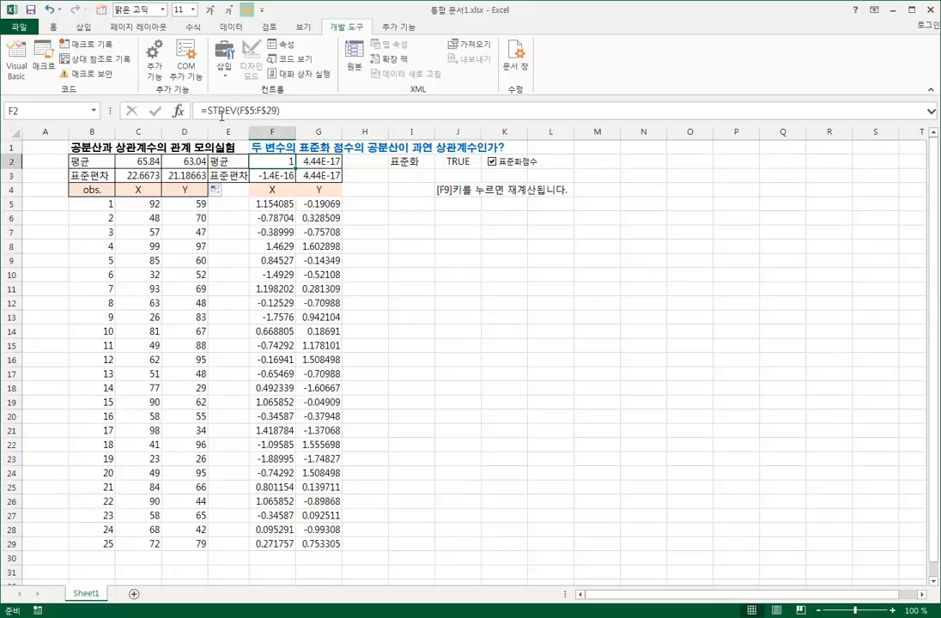
pyautogui.doubleClick(222, 113)
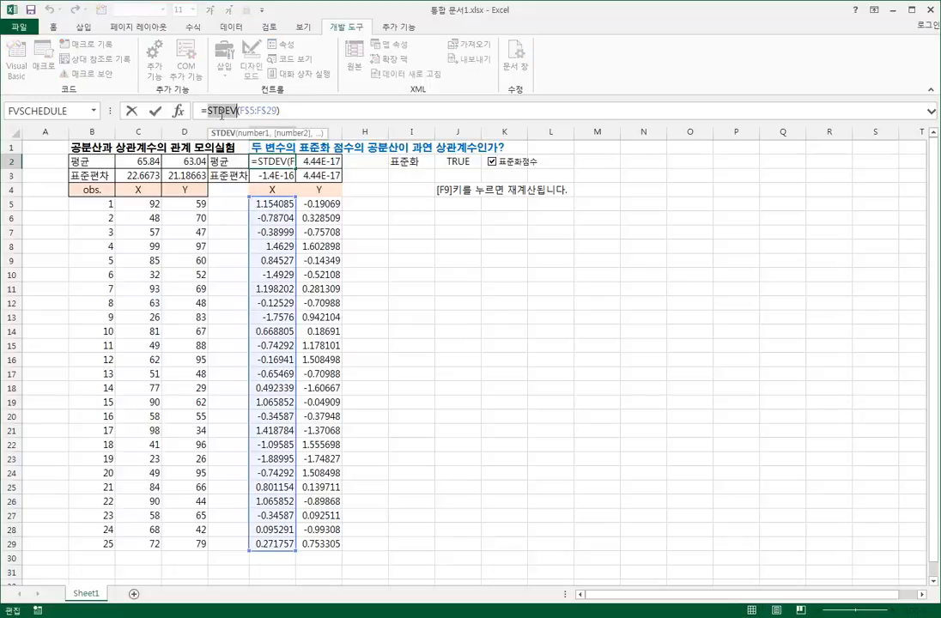
pyautogui.write('average')
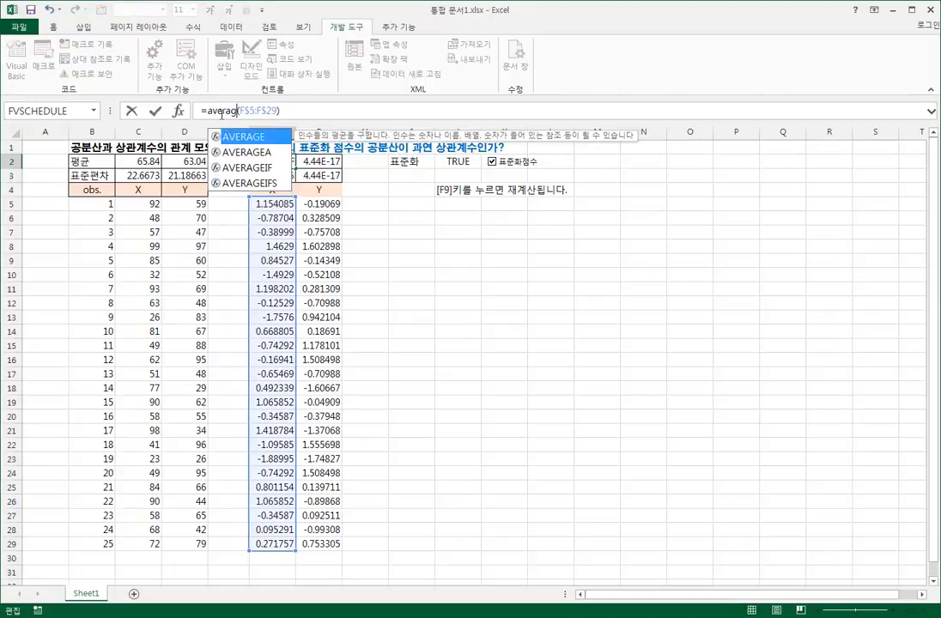
pyautogui.press('Return')
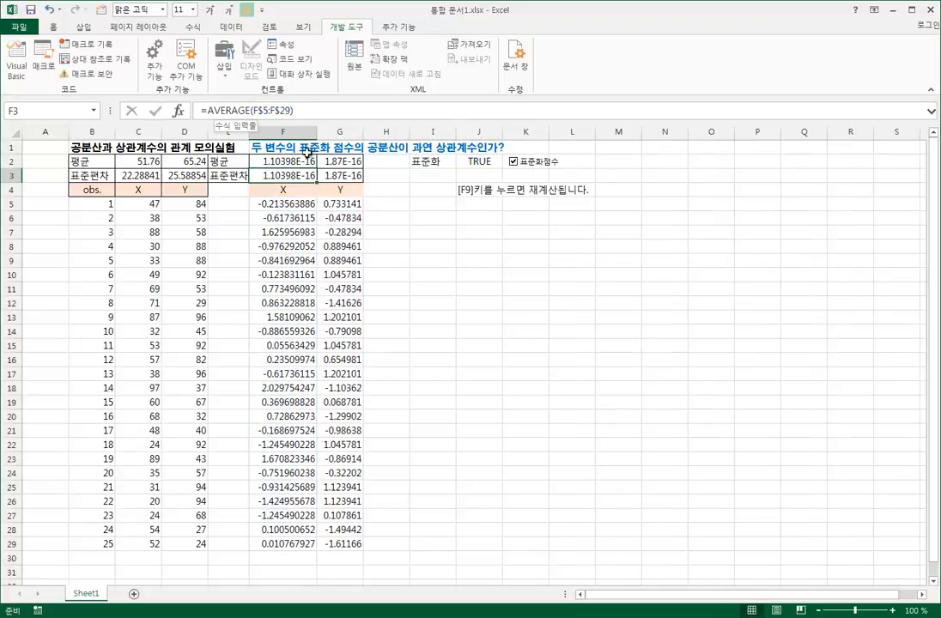
# Step: Change the function in F3 to STDEV.S over F$5:F$29 and fill F2:F3 across to column G
pyautogui.doubleClick(223, 111)
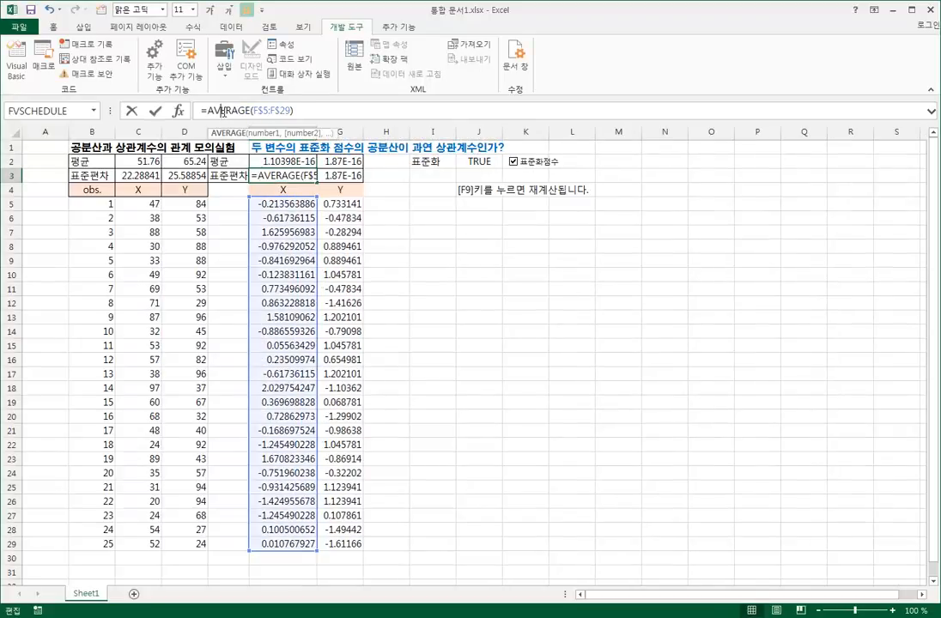
pyautogui.write('stdev')
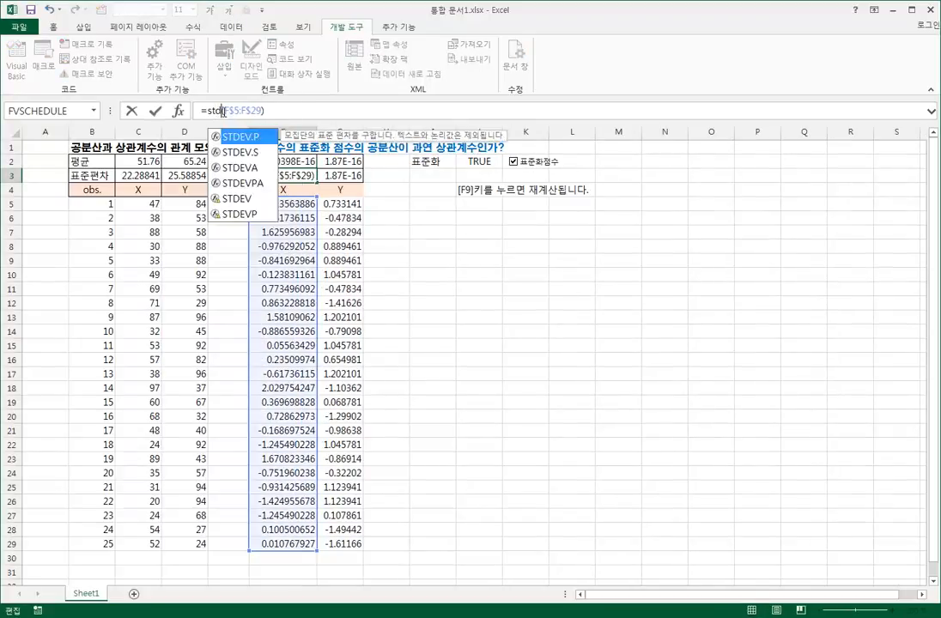
pyautogui.press('Down')
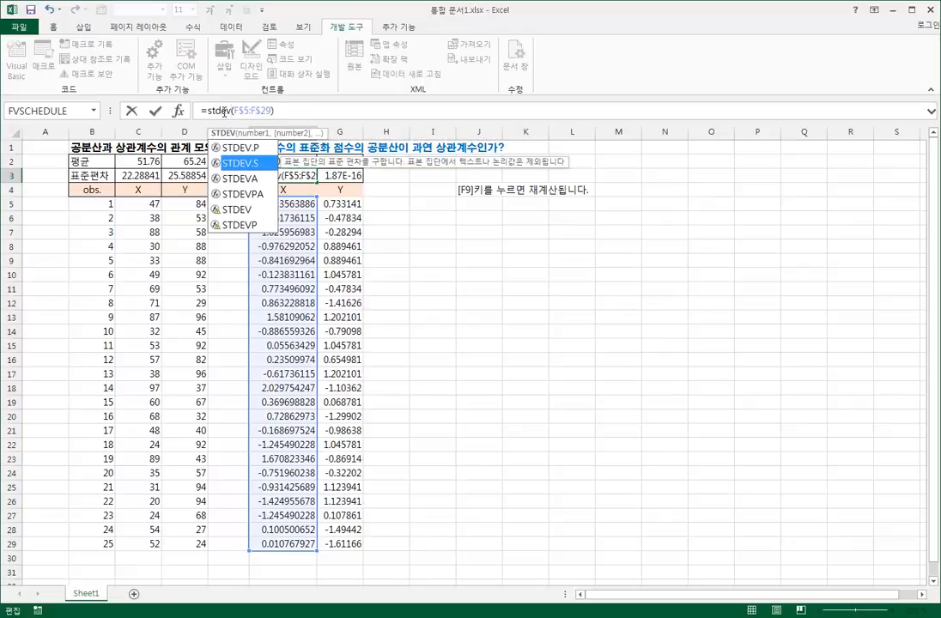
pyautogui.press('Tab')
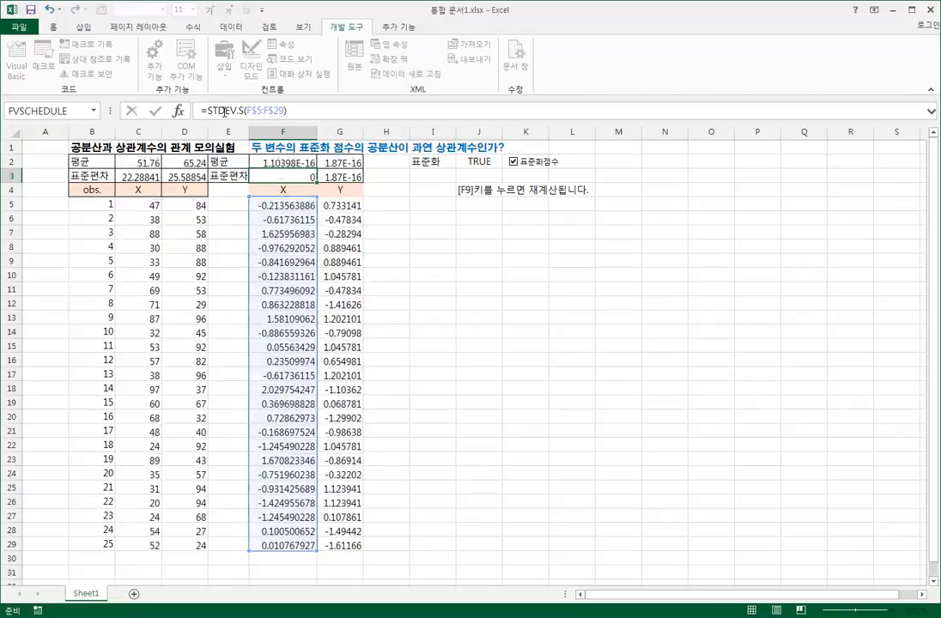
pyautogui.press('Return')
pyautogui.click(306, 161)
pyautogui.moveTo(306, 162); pyautogui.dragTo(347, 181)
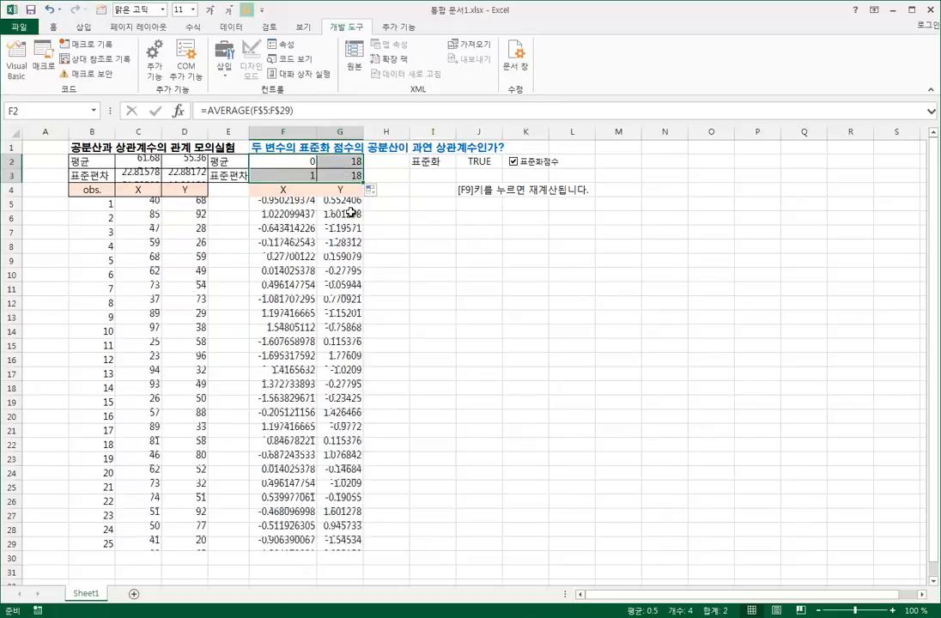
# Step: Check the standardization formulas in G8 and F6 and the corrected summary formulas in F2 and F3
pyautogui.click(346, 236)
pyautogui.click(342, 164)
pyautogui.doubleClick(345, 245)
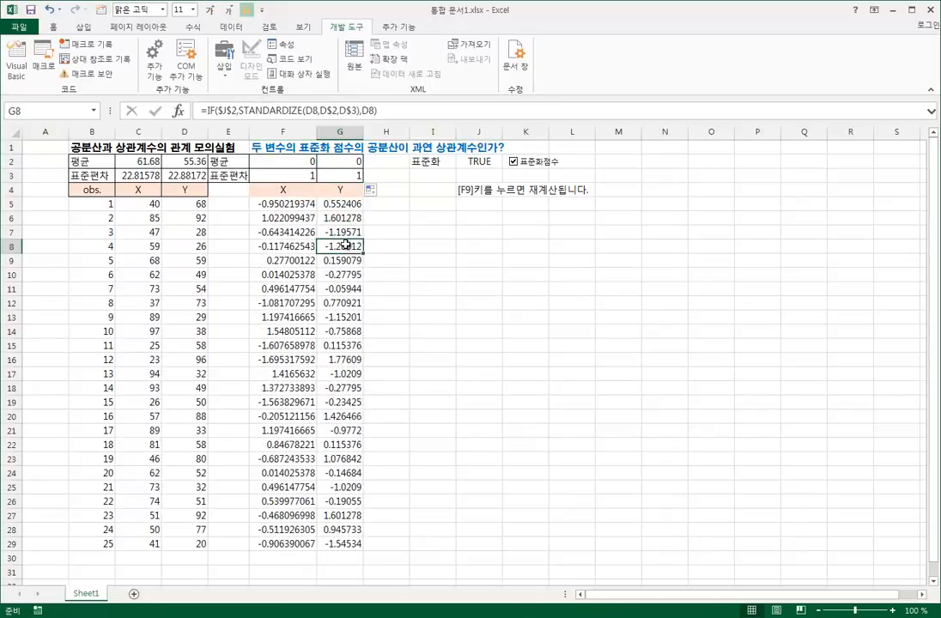
pyautogui.click(337, 363)
pyautogui.click(324, 444)
pyautogui.click(297, 217)
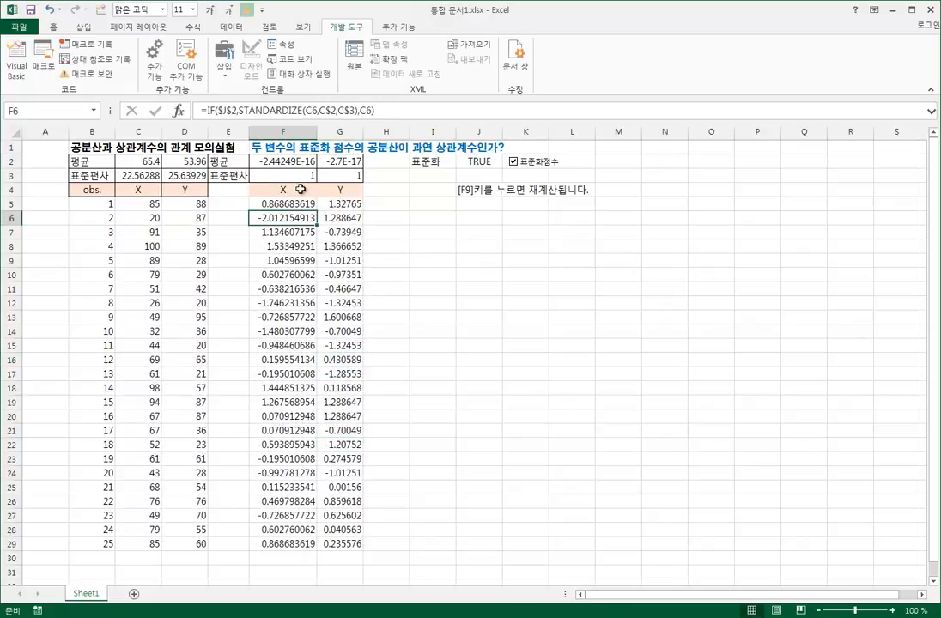
pyautogui.click(283, 161)
pyautogui.click(283, 175)
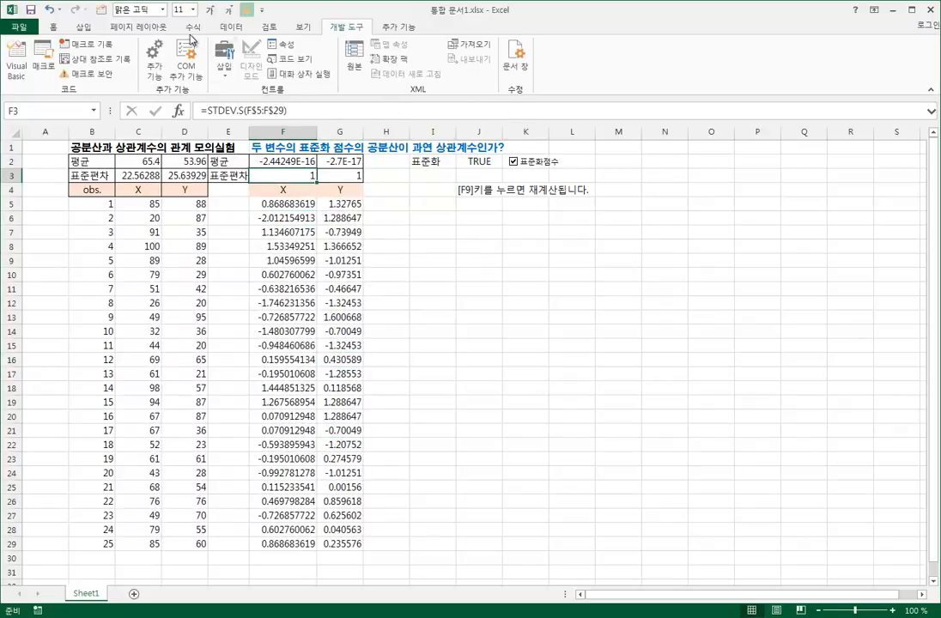
# Step: Recalculate the sheet several times to generate new random observations
pyautogui.click(192, 31)
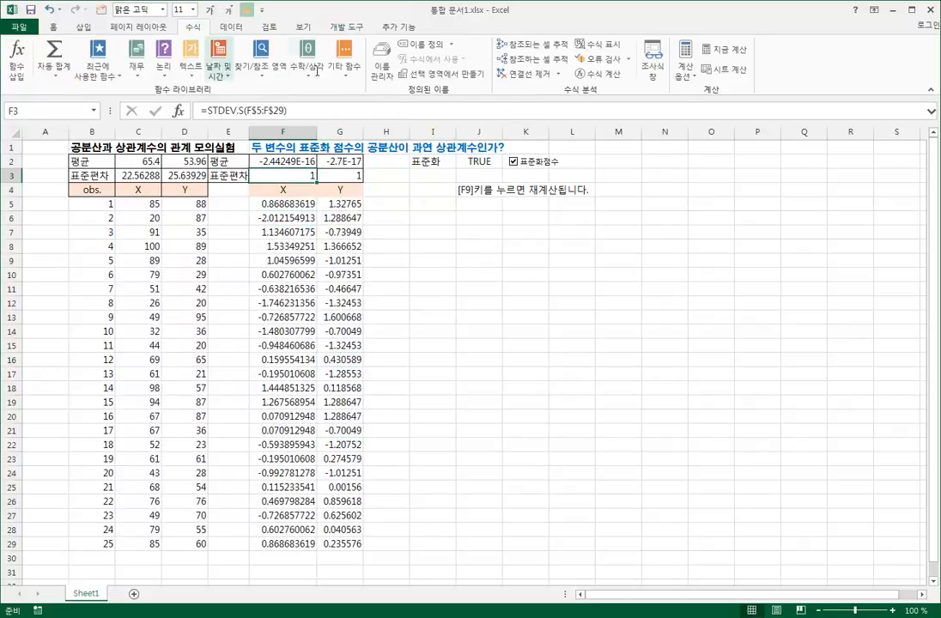
pyautogui.click(724, 72)
pyautogui.click(724, 74)
pyautogui.click(724, 74)
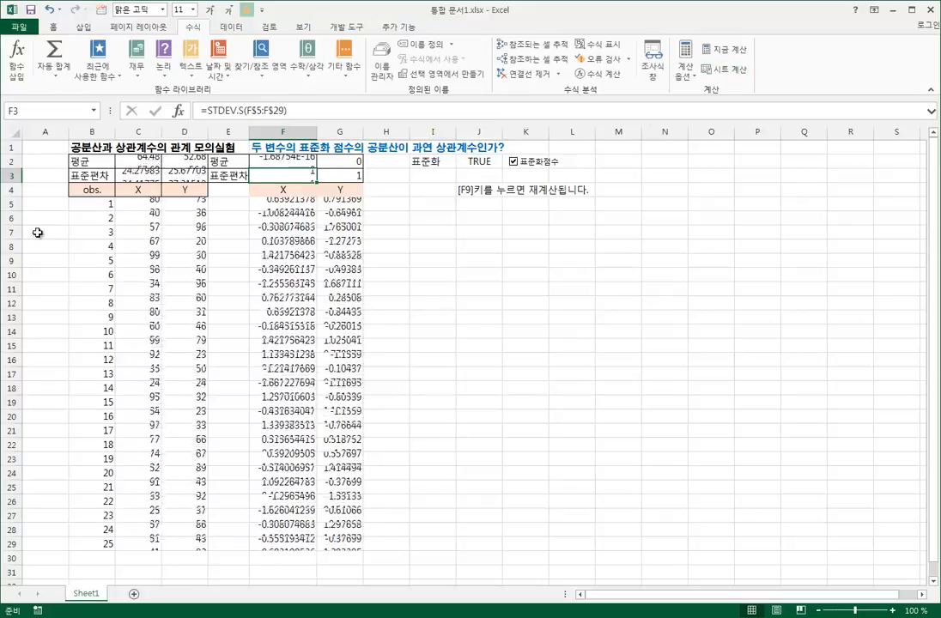
# Step: Compare the means and standard deviations of the raw data in C2:D3 with those of the standardized scores in F2:G3
pyautogui.click(148, 163)
pyautogui.click(189, 162)
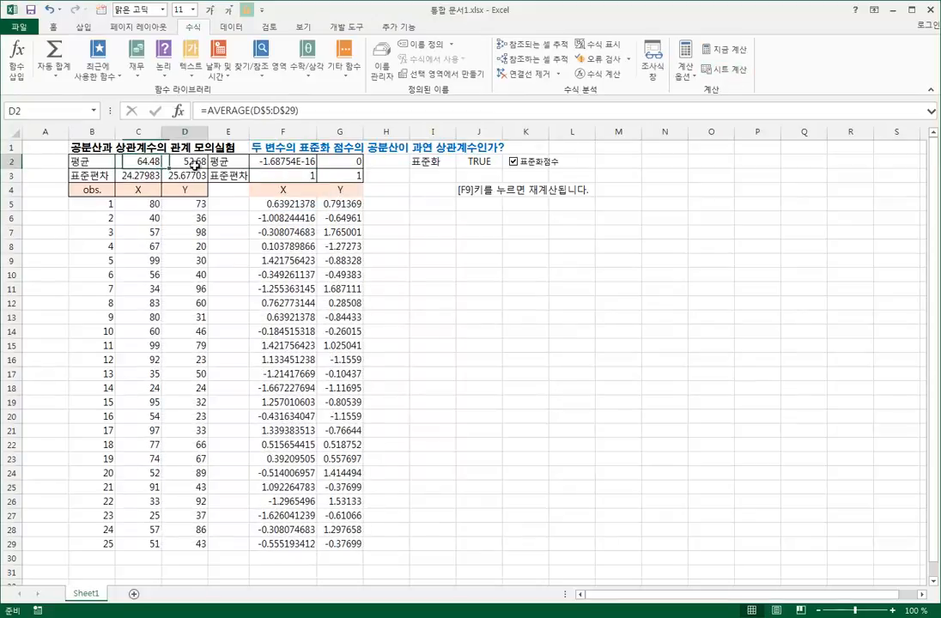
pyautogui.click(185, 176)
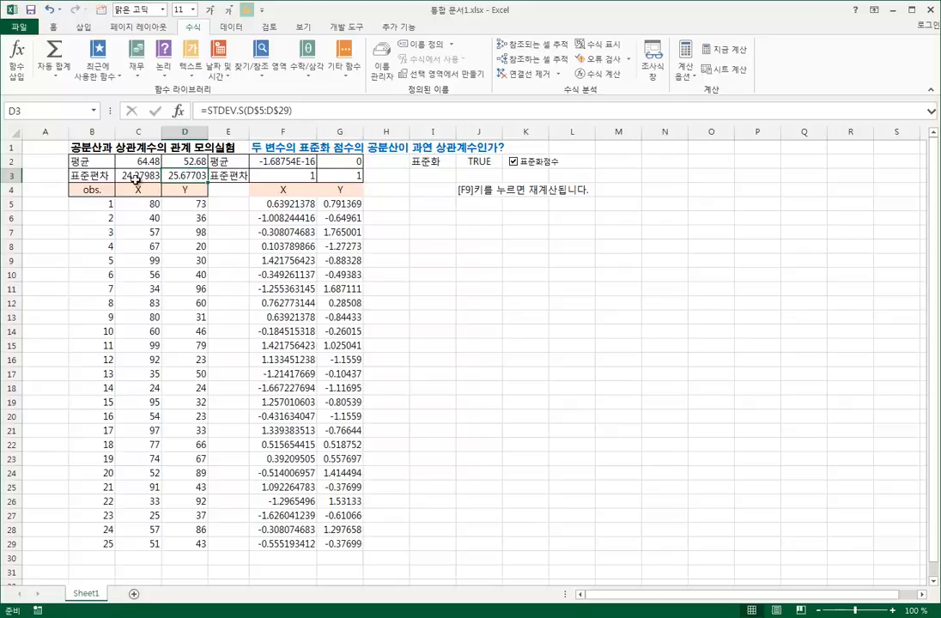
pyautogui.click(142, 175)
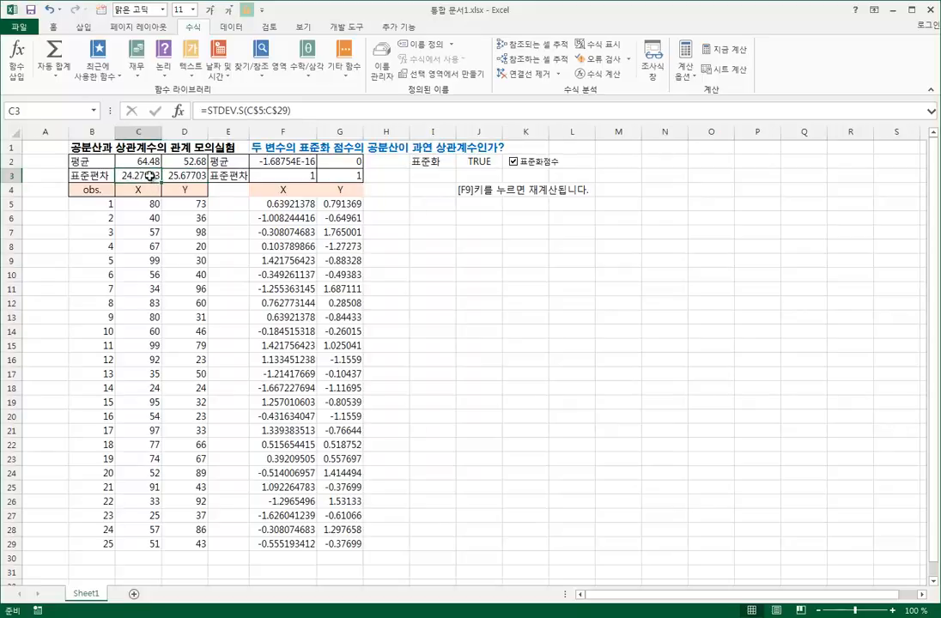
pyautogui.click(184, 176)
pyautogui.click(296, 176)
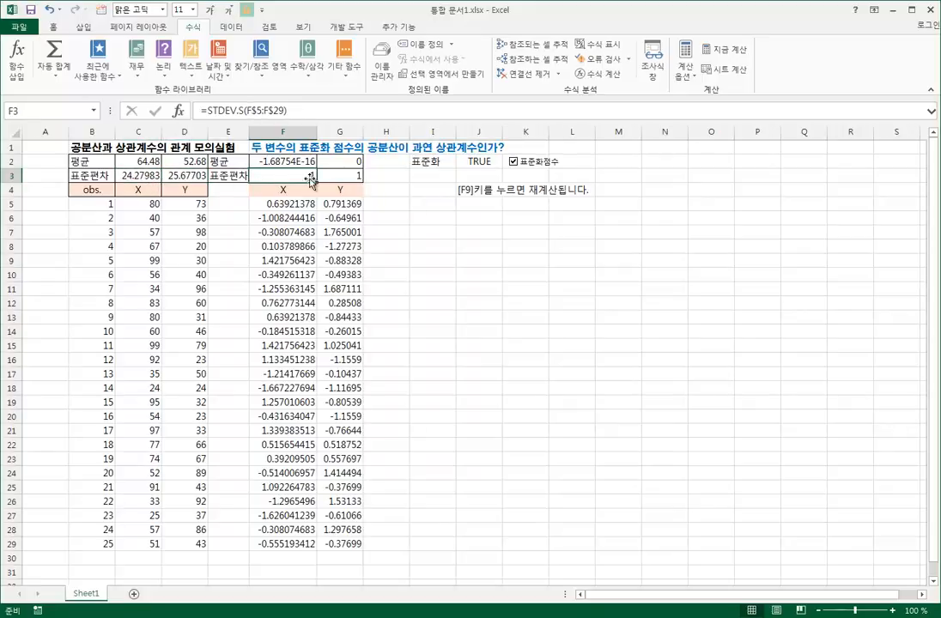
pyautogui.click(342, 175)
pyautogui.click(347, 161)
pyautogui.click(300, 161)
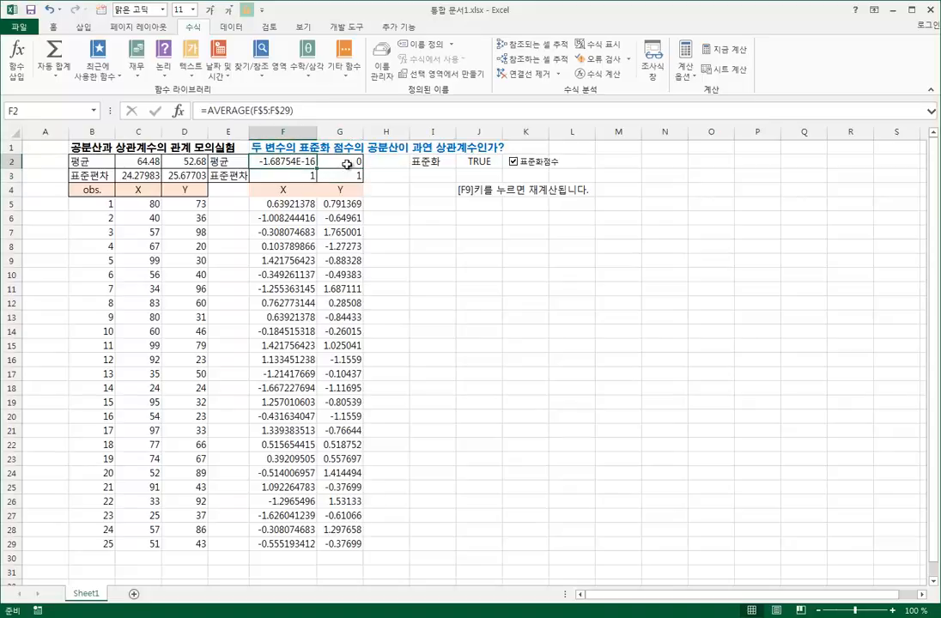
# Step: Check the standardization formula in F9 and the mean and standard deviation formulas in F2 and F3
pyautogui.moveTo(216, 162); pyautogui.dragTo(223, 174)
pyautogui.click(53, 26)
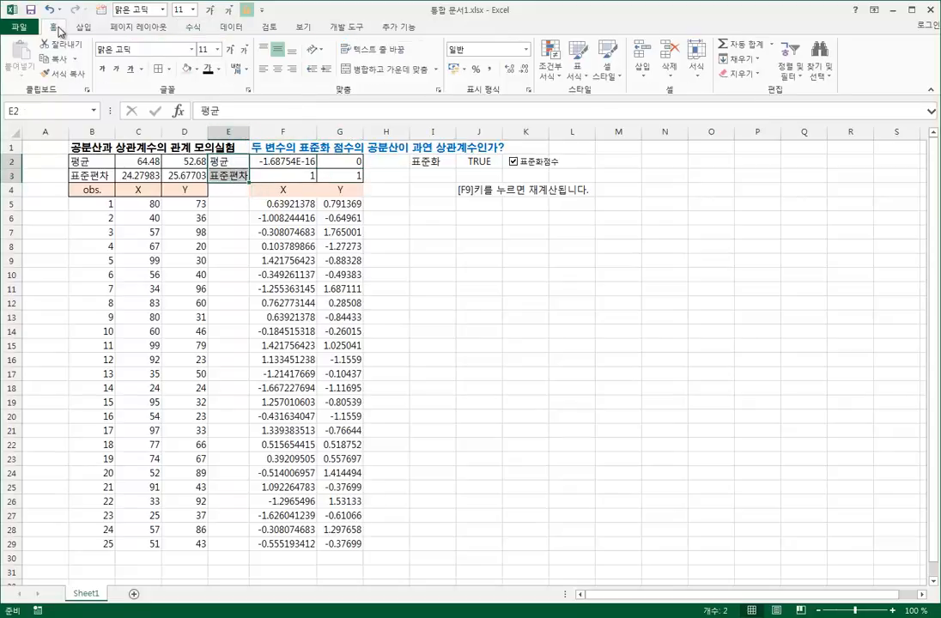
pyautogui.click(296, 259)
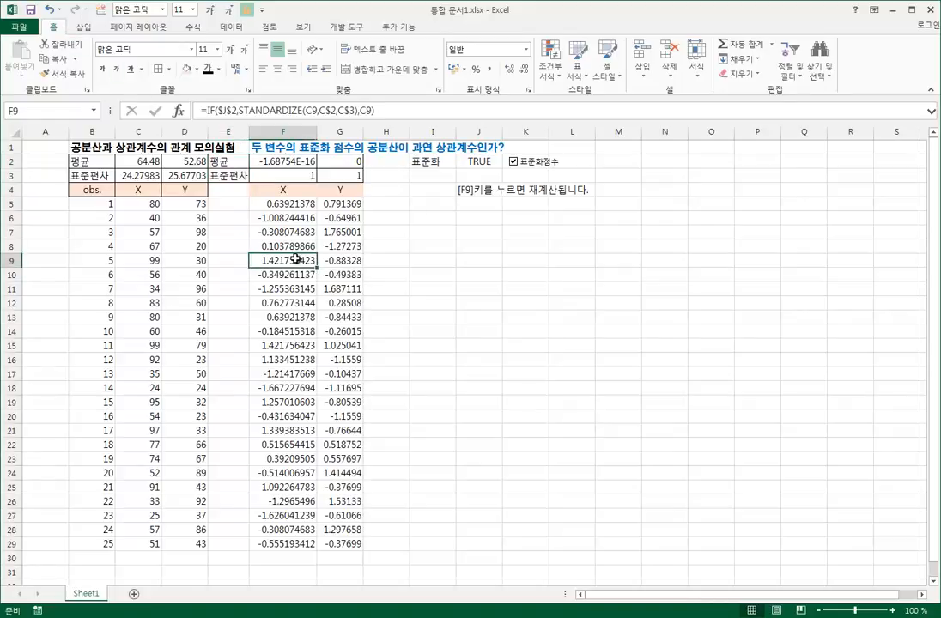
pyautogui.click(305, 163)
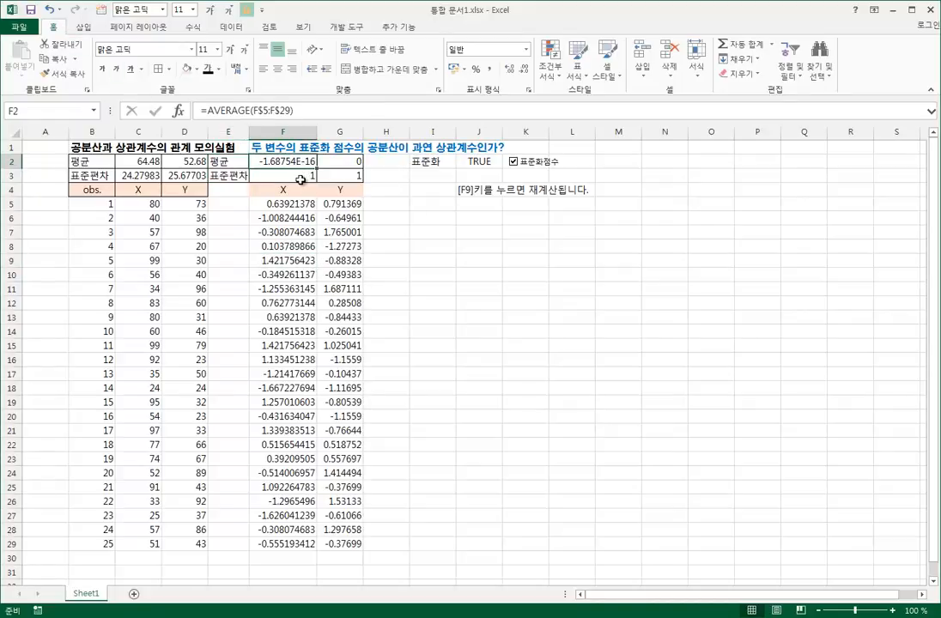
pyautogui.click(305, 176)
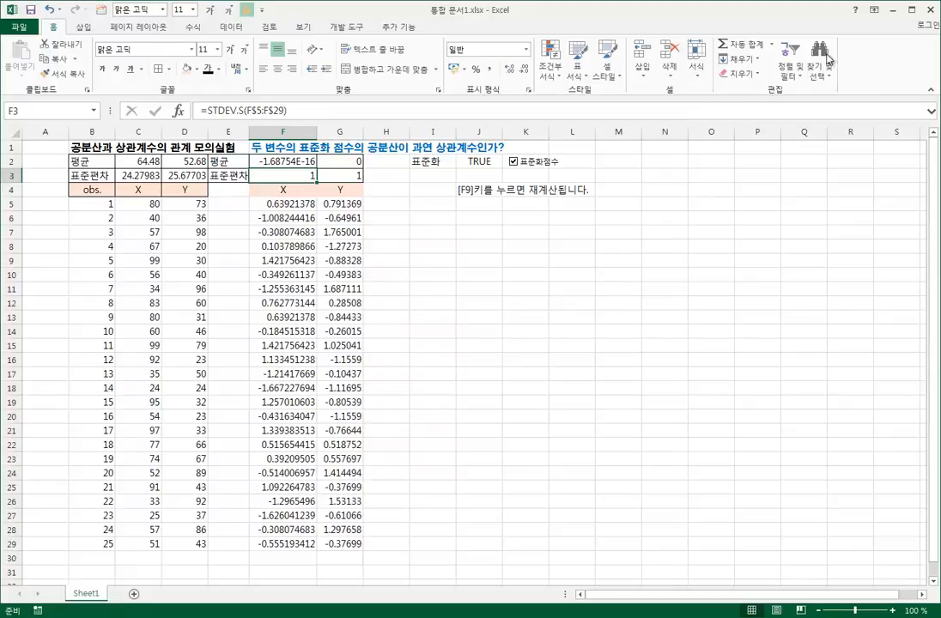
# Step: Recalculate the sheet repeatedly and compare the means and standard deviations in C2:D3 and F2:G3 across the new random samples
pyautogui.click(196, 28)
pyautogui.click(725, 71)
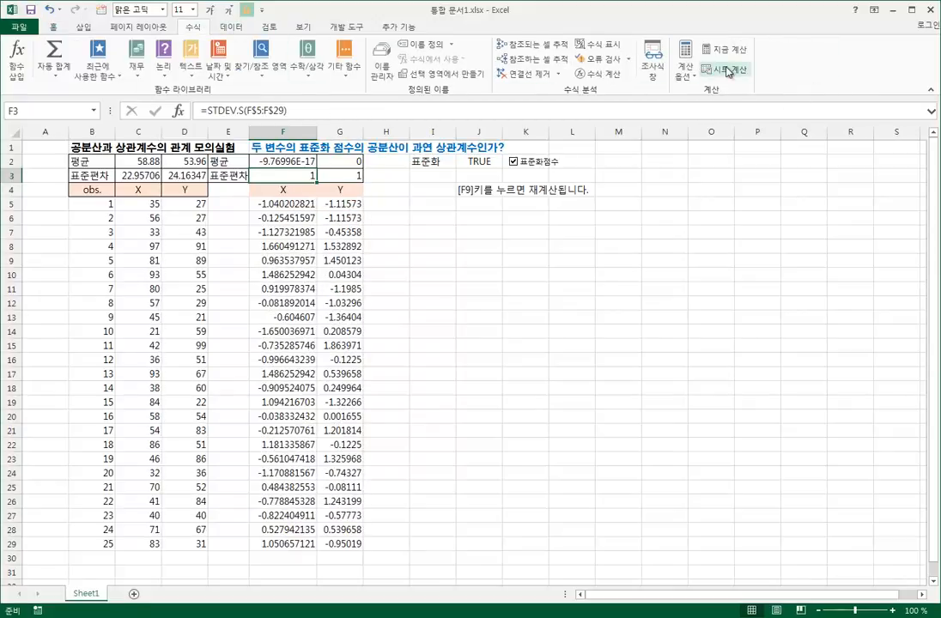
pyautogui.click(725, 71)
pyautogui.click(726, 71)
pyautogui.click(725, 70)
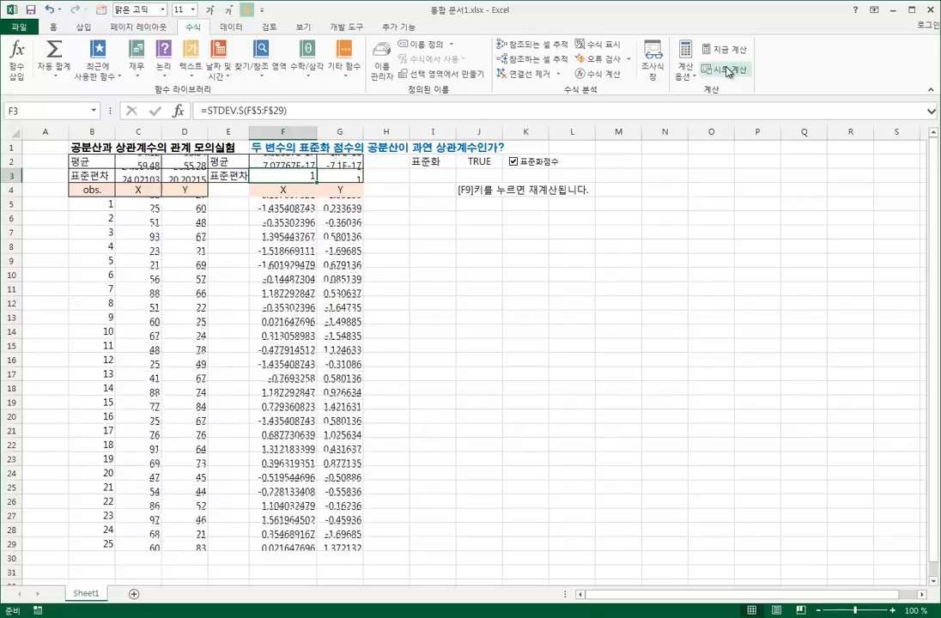
pyautogui.click(726, 71)
pyautogui.click(726, 71)
pyautogui.click(725, 70)
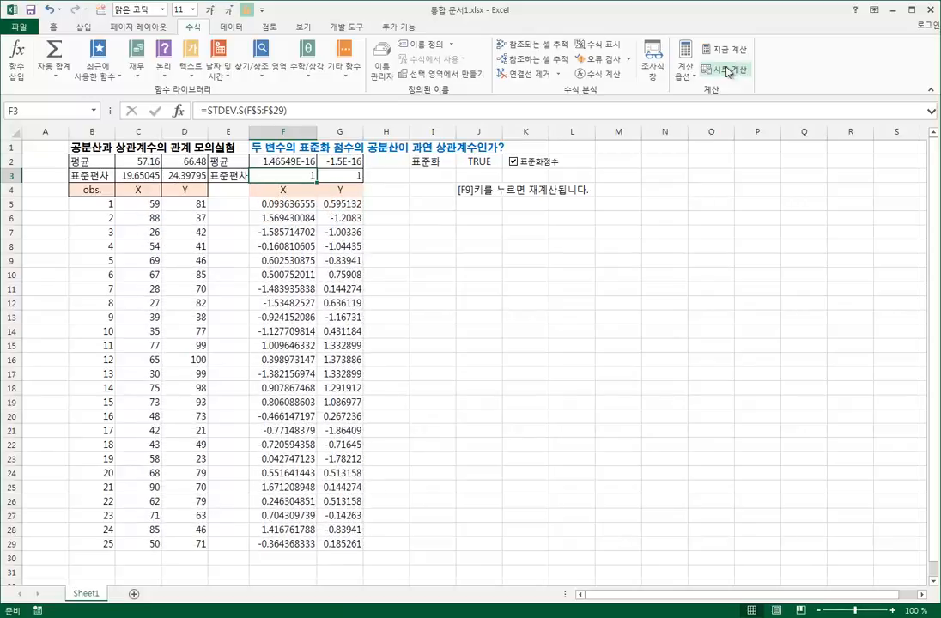
pyautogui.click(726, 70)
pyautogui.click(725, 70)
pyautogui.click(727, 71)
pyautogui.click(727, 72)
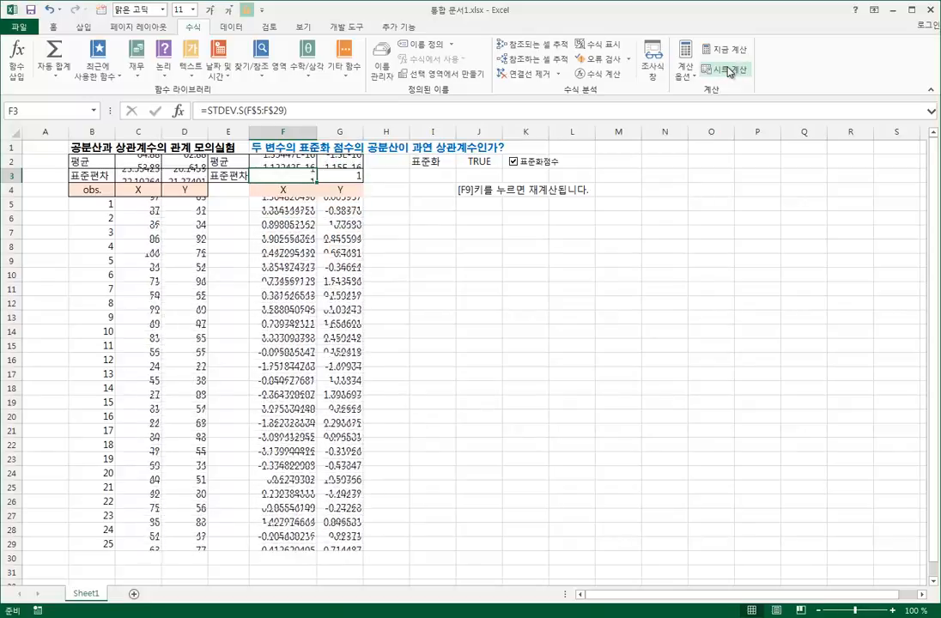
pyautogui.click(728, 71)
pyautogui.click(728, 72)
pyautogui.click(727, 71)
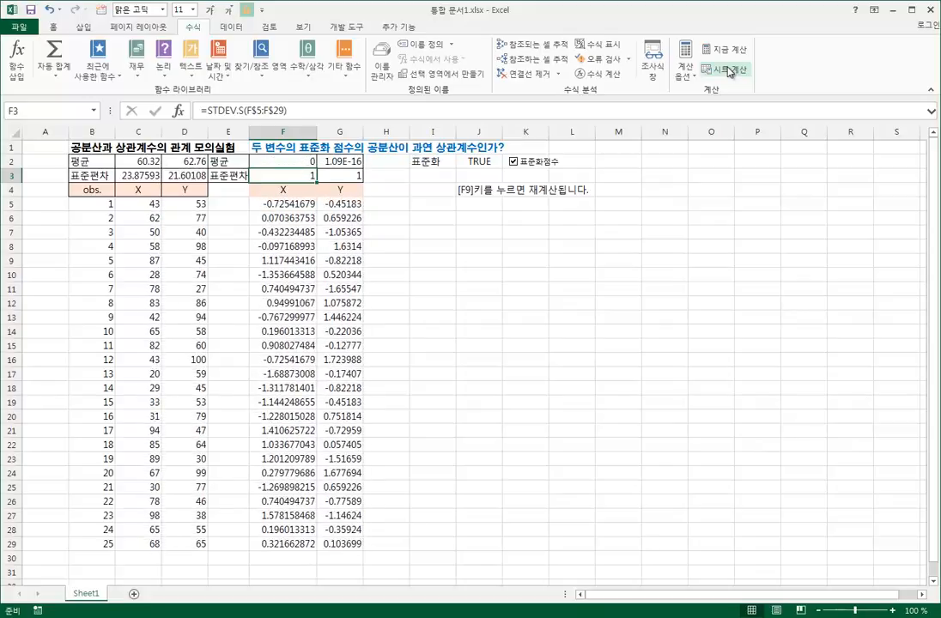
pyautogui.click(727, 72)
pyautogui.click(728, 71)
pyautogui.click(727, 72)
pyautogui.click(727, 71)
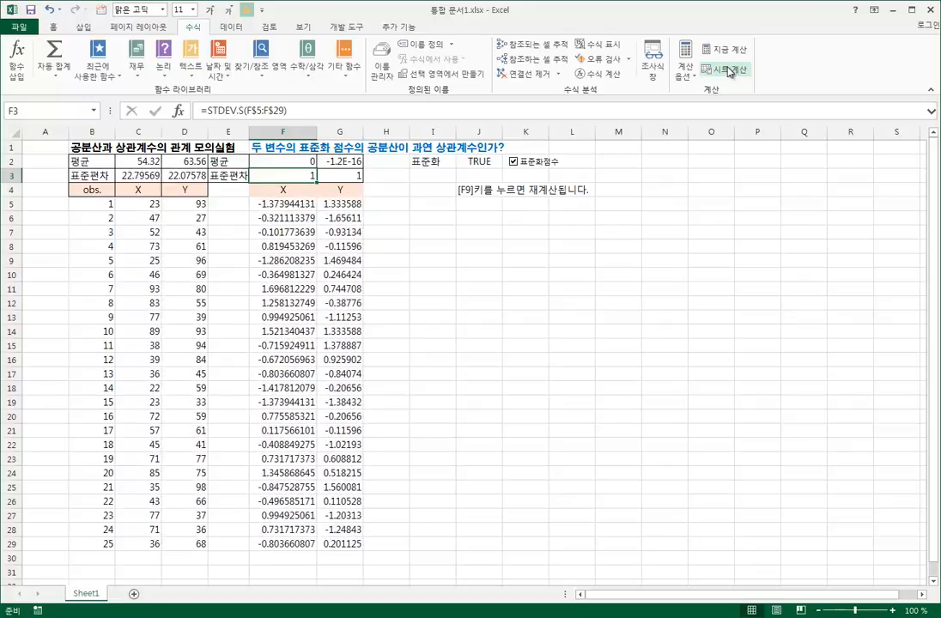
pyautogui.click(728, 71)
pyautogui.click(727, 71)
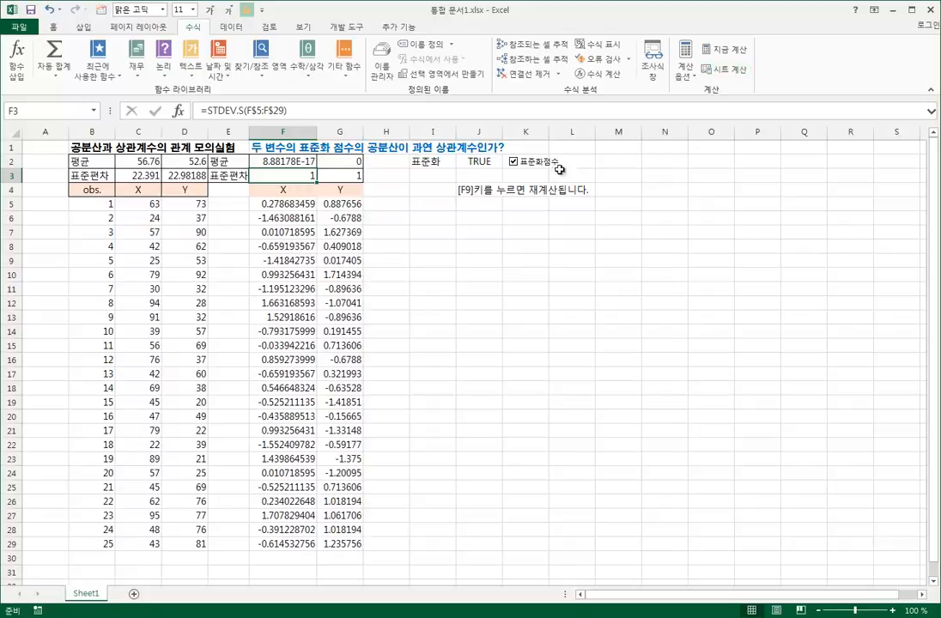
# Step: Move the recalculation note from J4 to M2
pyautogui.click(474, 188)
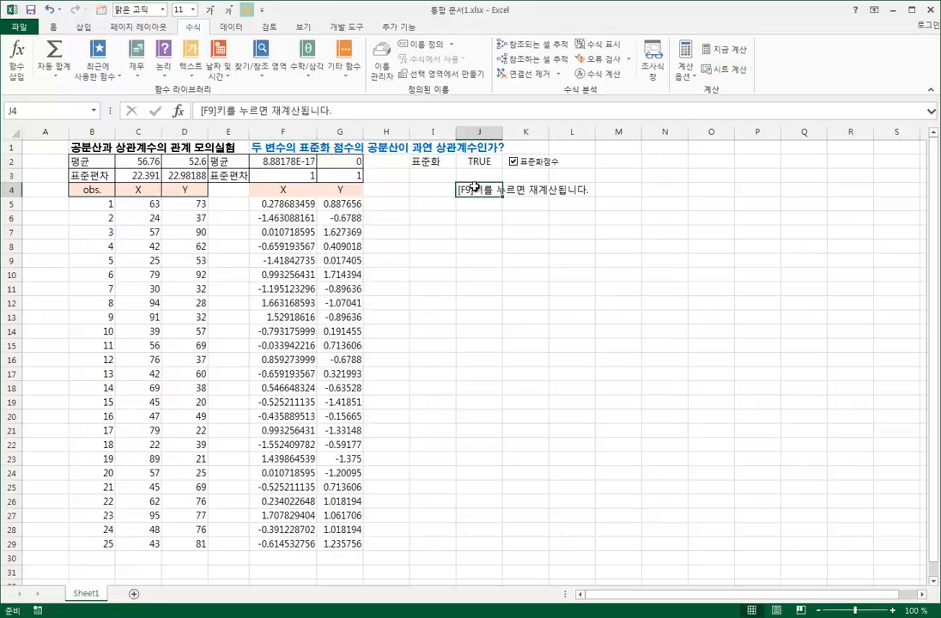
pyautogui.hotkey('ctrl', 'c')
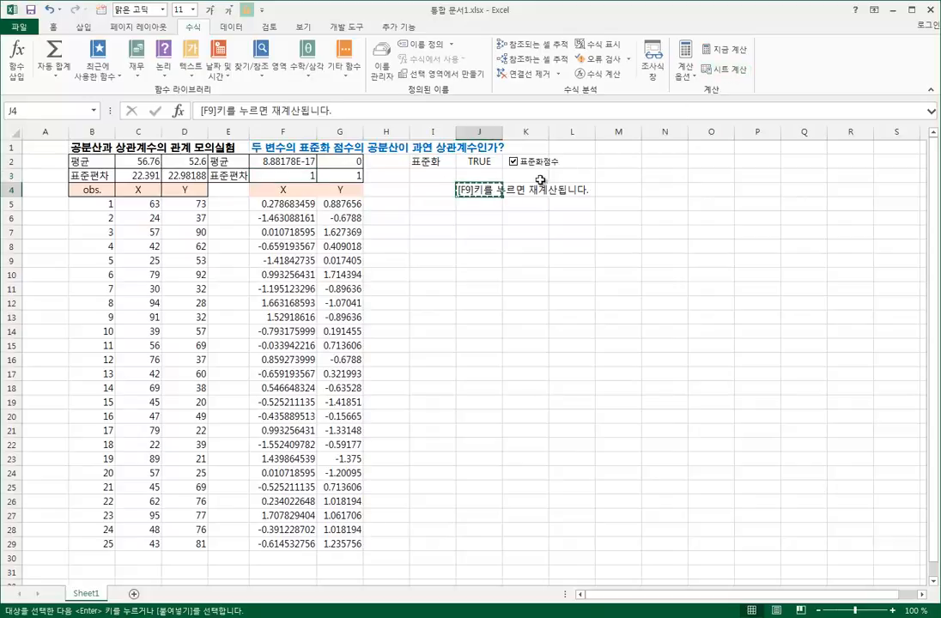
pyautogui.click(612, 157)
pyautogui.press('Return')
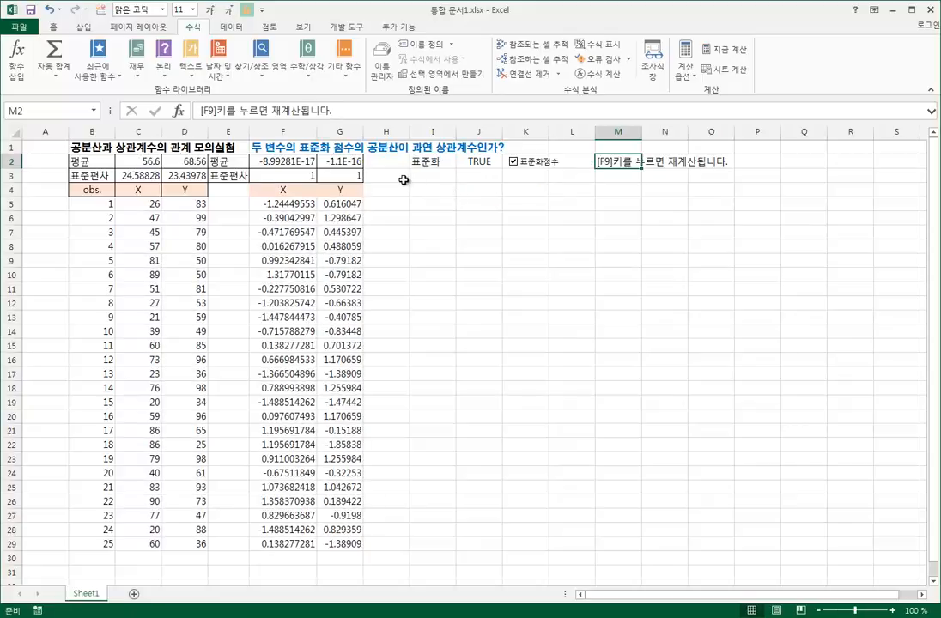
# Step: Enter the labels corr in I3 and covarance in I4
pyautogui.click(398, 177)
pyautogui.click(422, 188)
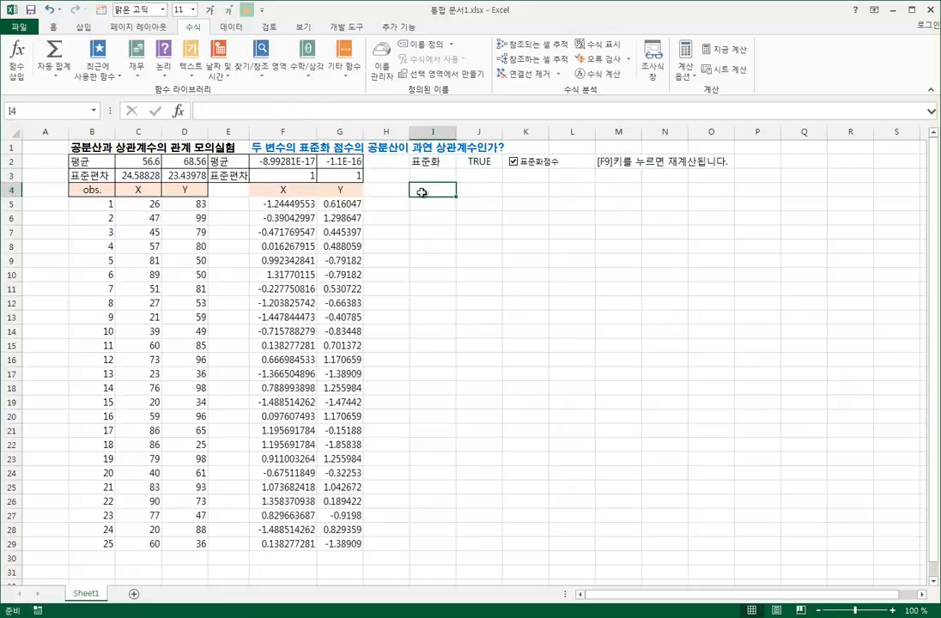
pyautogui.click(421, 177)
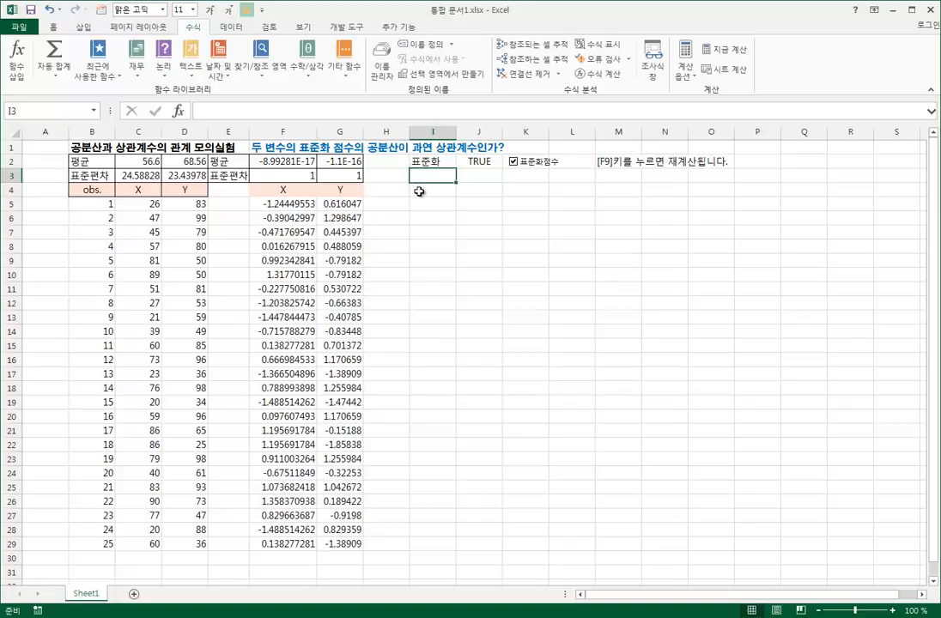
pyautogui.write('corr')
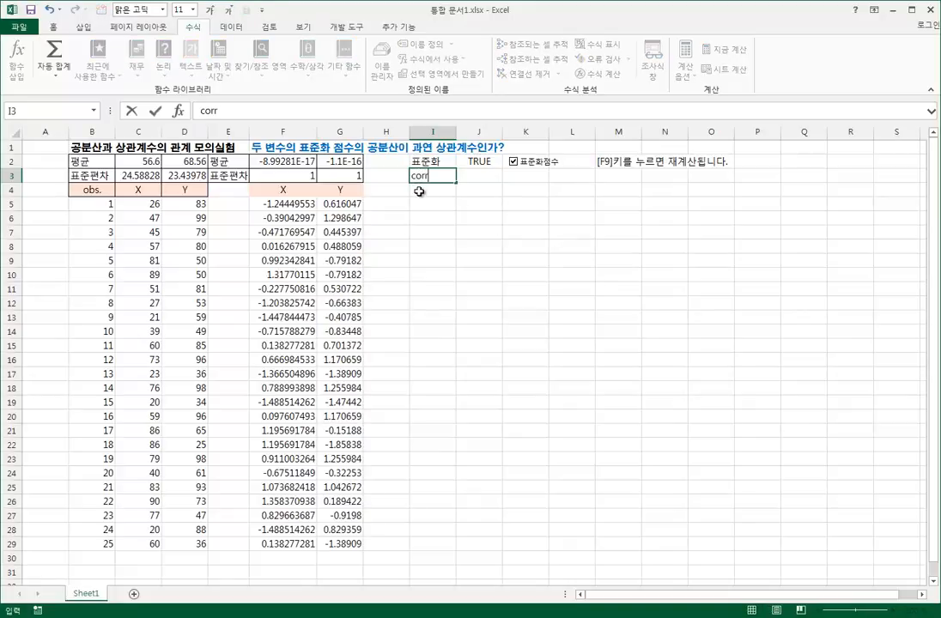
pyautogui.press('Return')
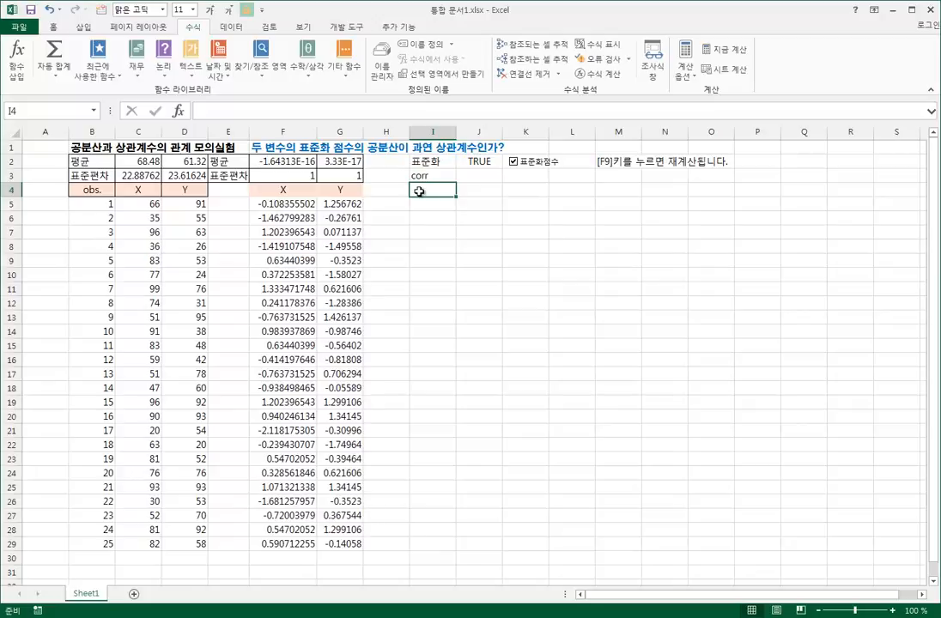
pyautogui.write('covarance')
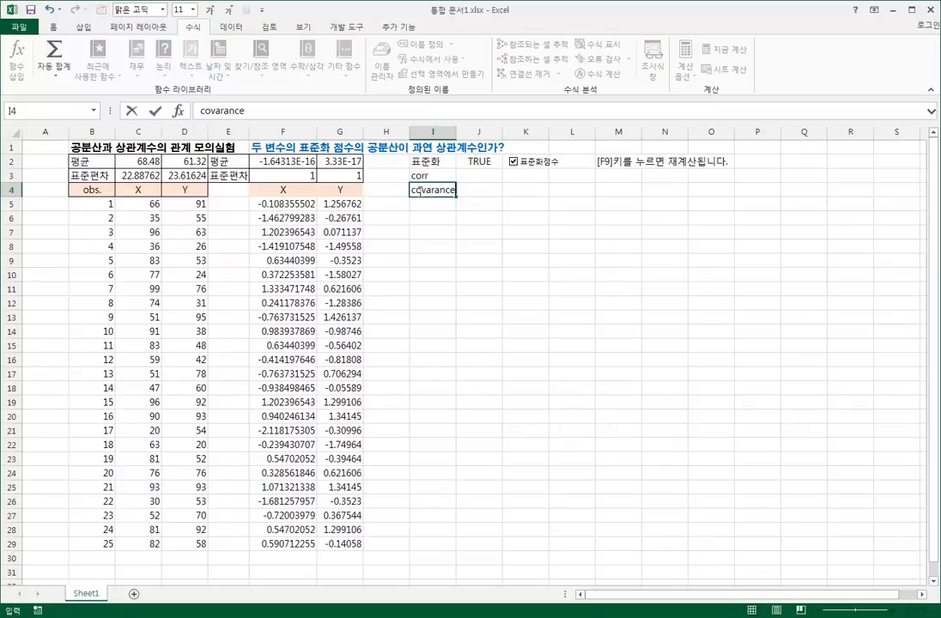
pyautogui.press('Return')
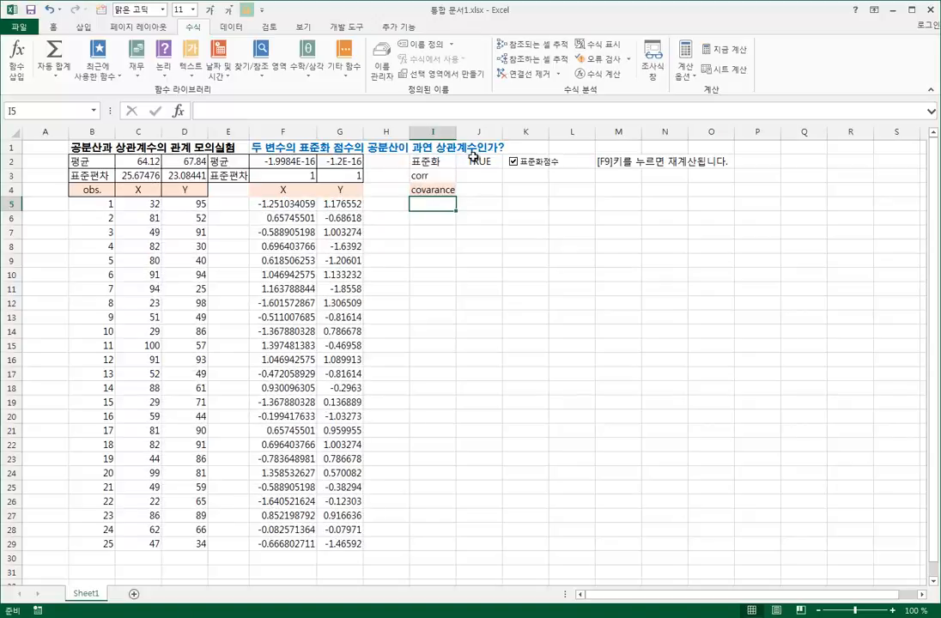
# Step: Enter a CORREL formula in J3 over the standardized scores F5:F29 and G5:G29
pyautogui.click(447, 176)
pyautogui.click(475, 176)
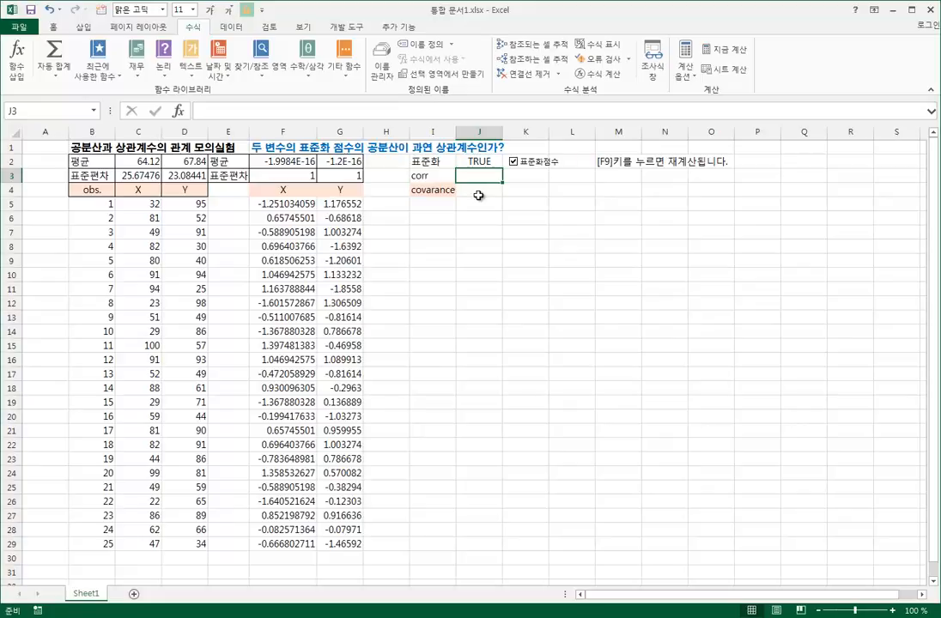
pyautogui.write('=')
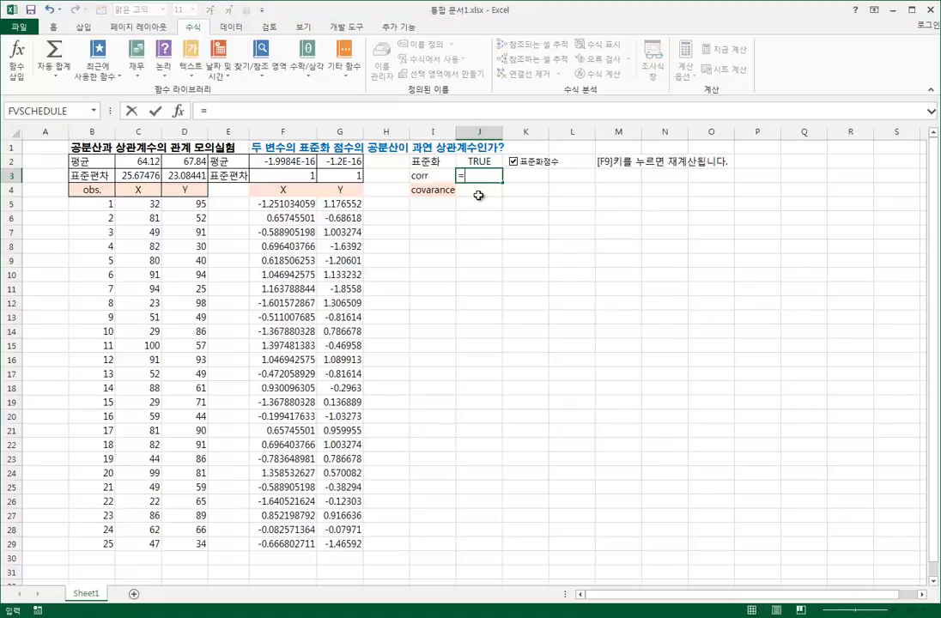
pyautogui.write('cor')
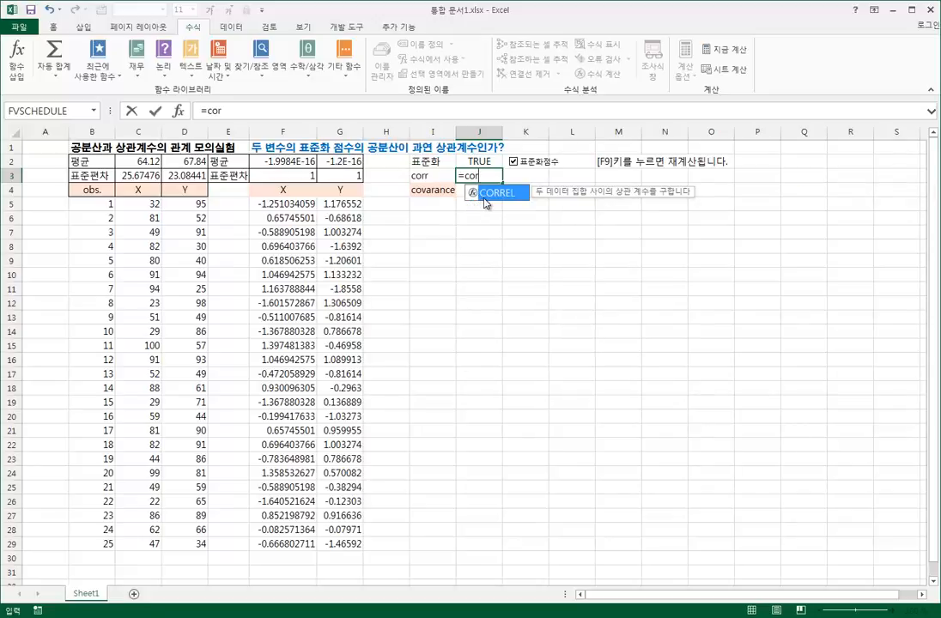
pyautogui.doubleClick(484, 199)
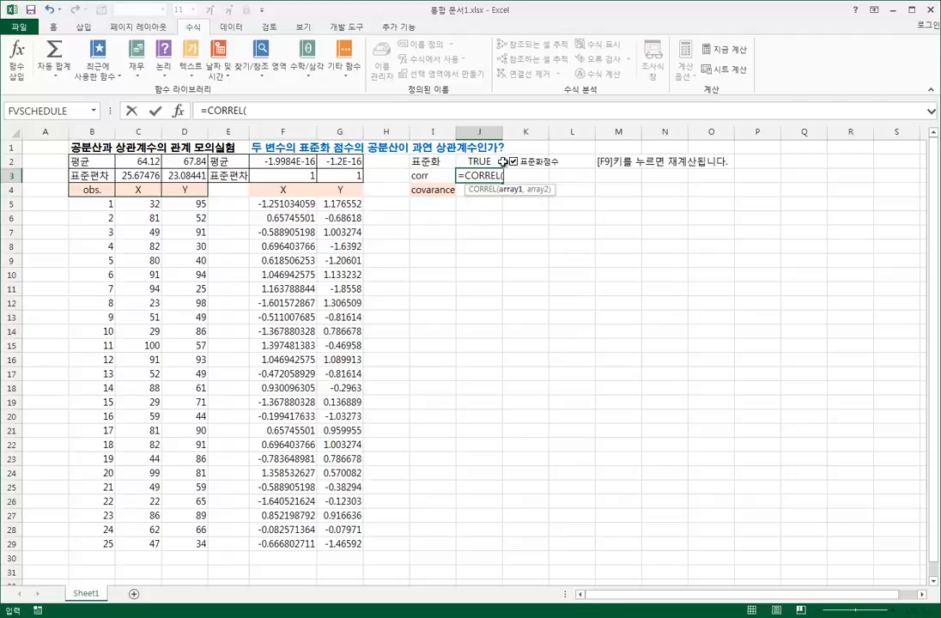
pyautogui.moveTo(309, 507); pyautogui.dragTo(314, 550)
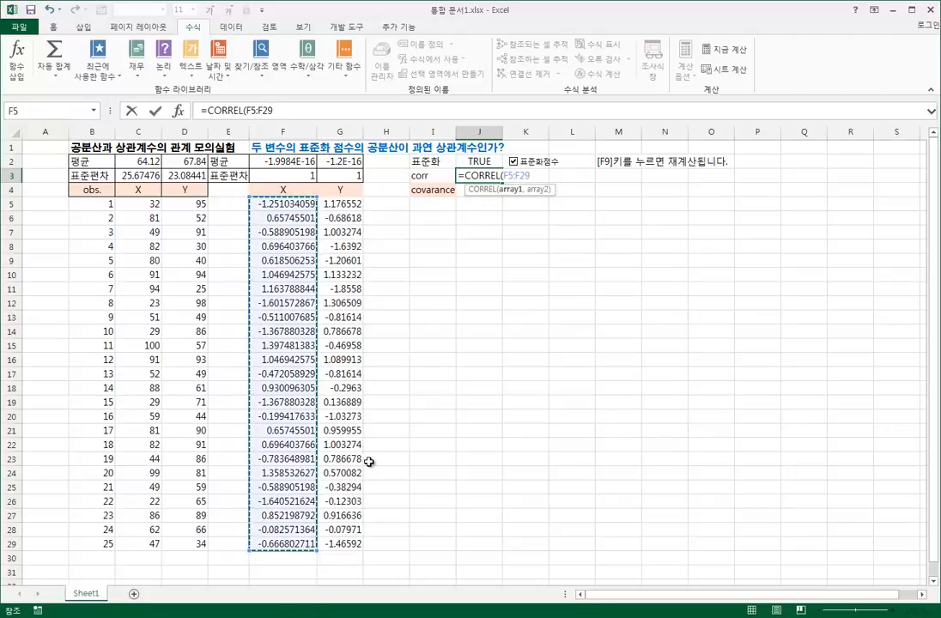
pyautogui.write(',')
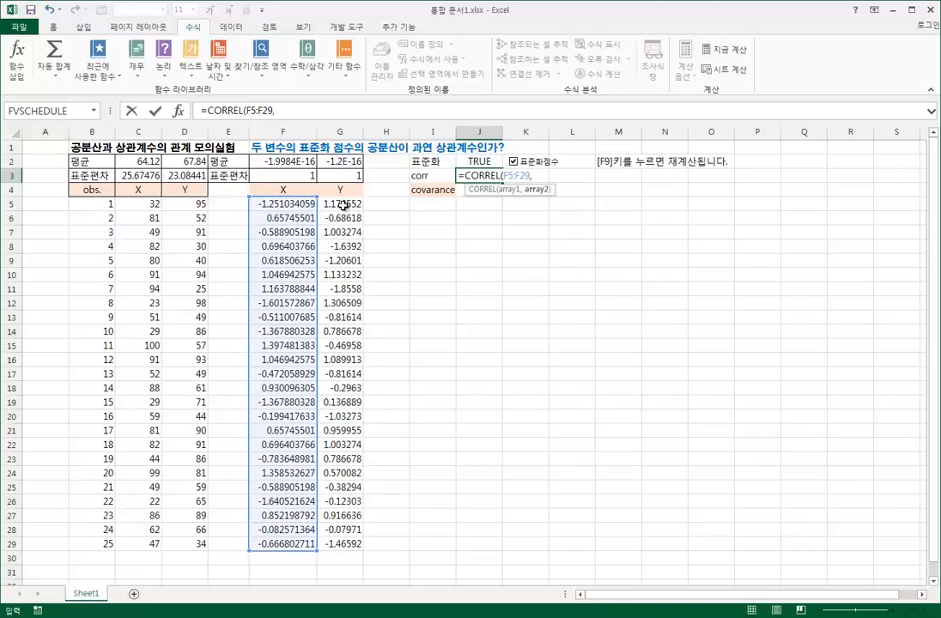
pyautogui.moveTo(338, 204); pyautogui.dragTo(334, 543)
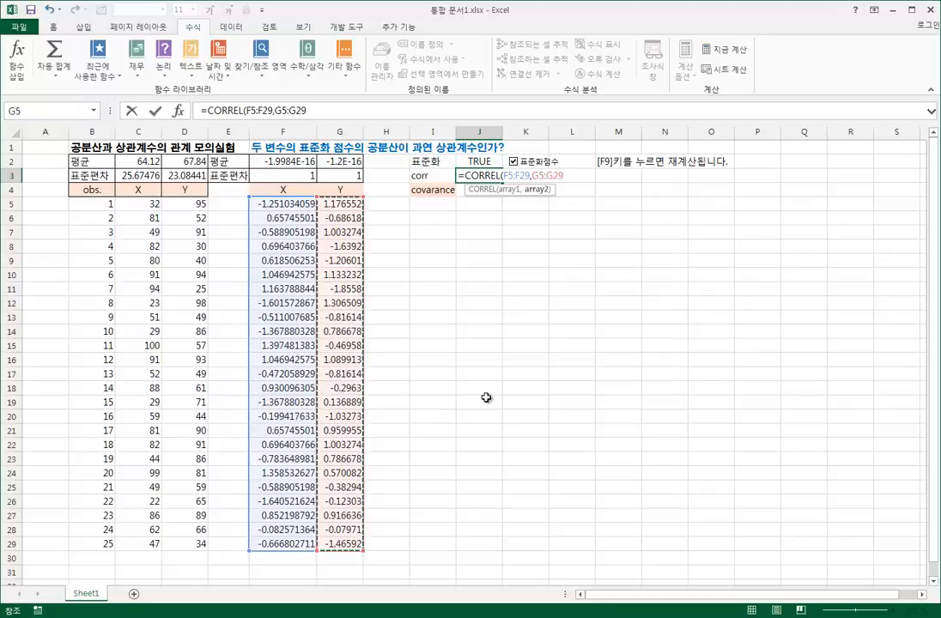
# Step: Make both CORREL ranges absolute as $F$5:$F$29 and $G$5:$G$29, and fill the formula from J3 down to J4
pyautogui.press('F4')
pyautogui.click(516, 175)
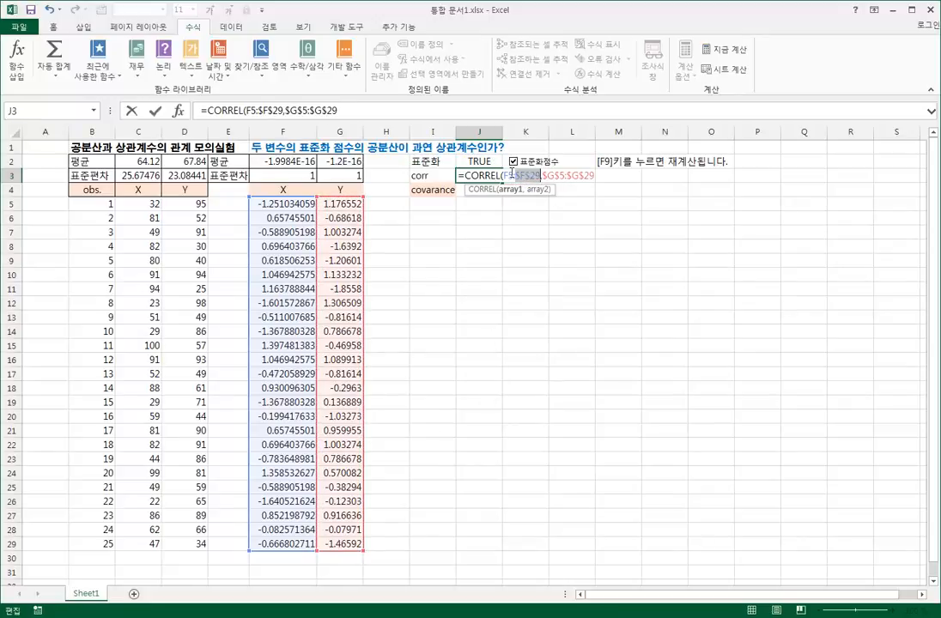
pyautogui.press('F4')
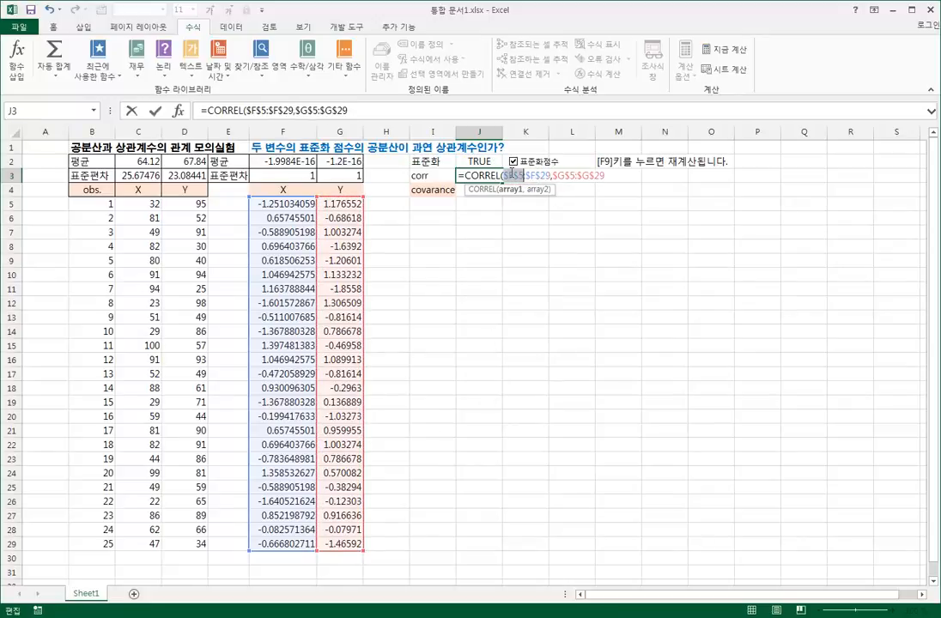
pyautogui.press('Return')
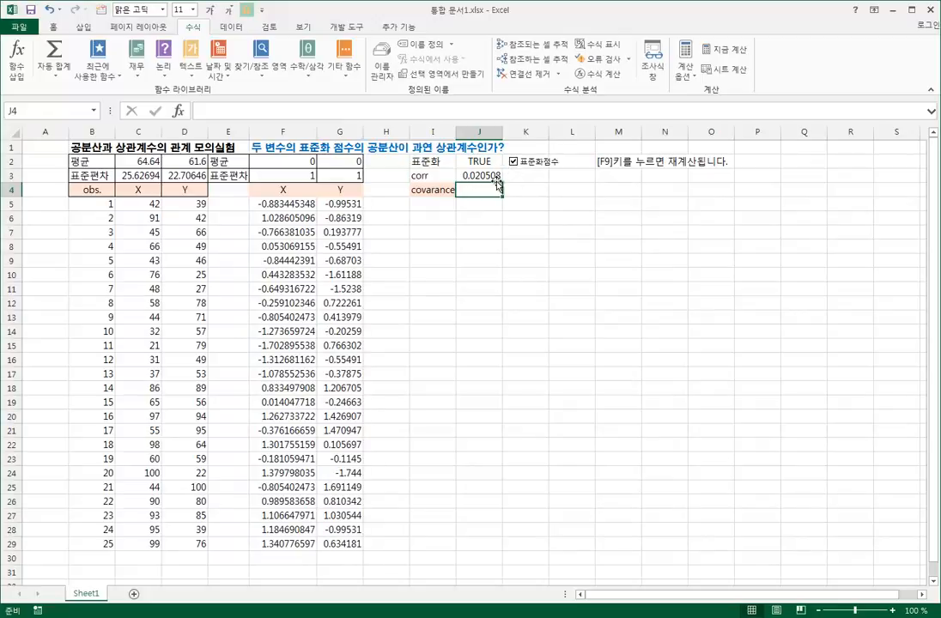
pyautogui.press('Up')
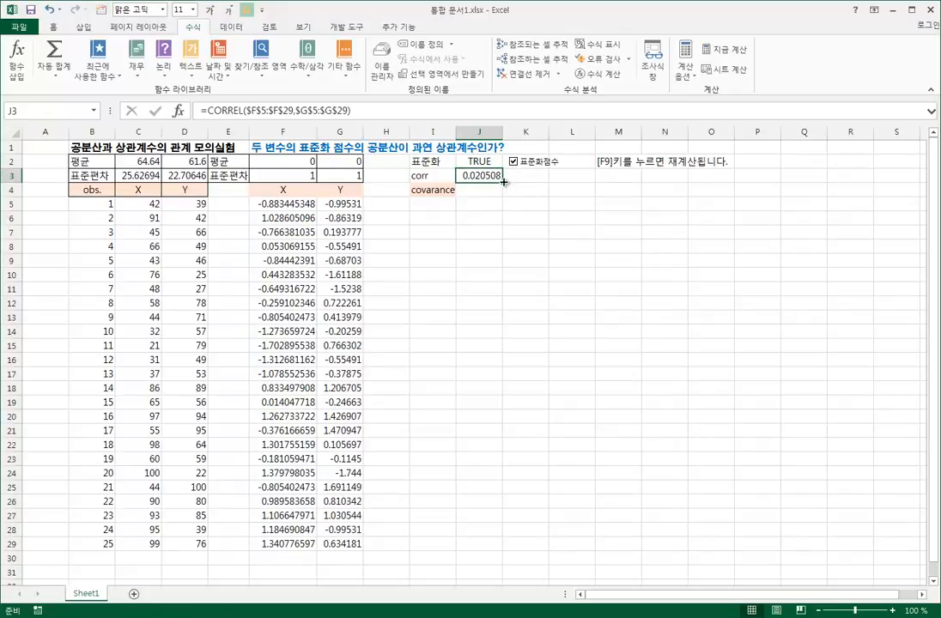
pyautogui.moveTo(504, 181); pyautogui.dragTo(506, 192)
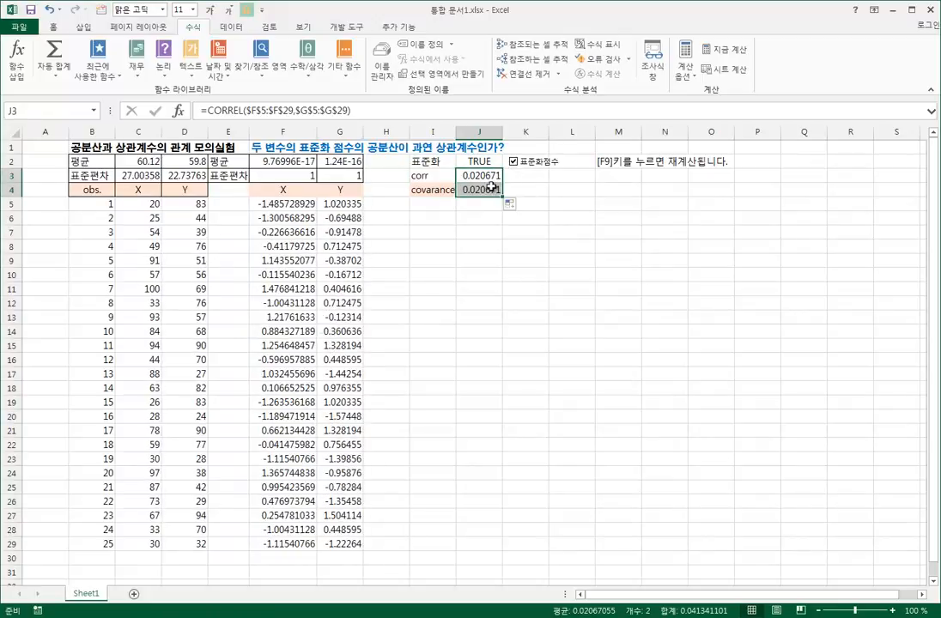
# Step: Replace CORREL with COVARIANCE.S in the J3 formula, keeping the ranges $F$5:$F$29 and $G$5:$G$29
pyautogui.doubleClick(220, 110)
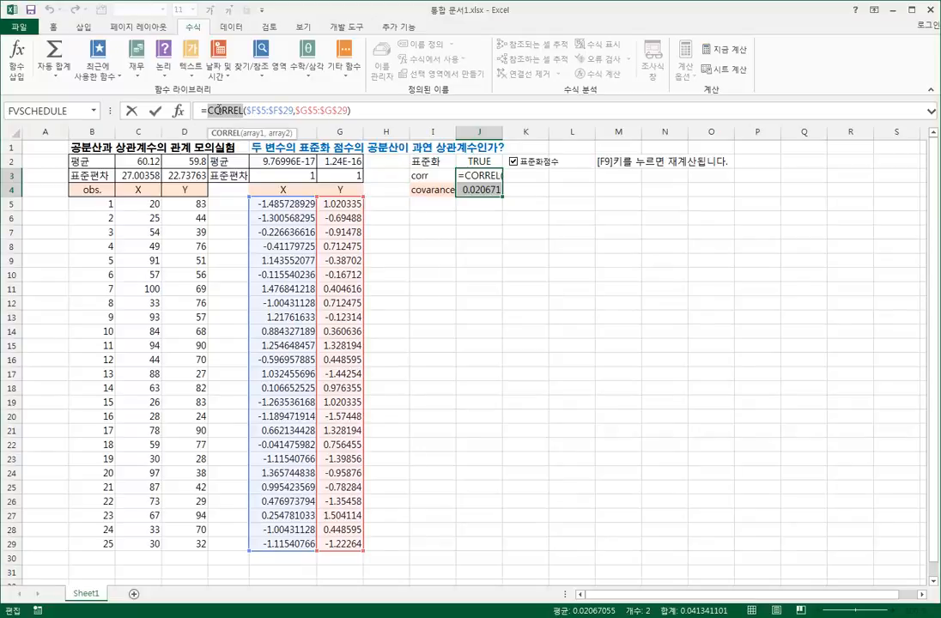
pyautogui.write('covar')
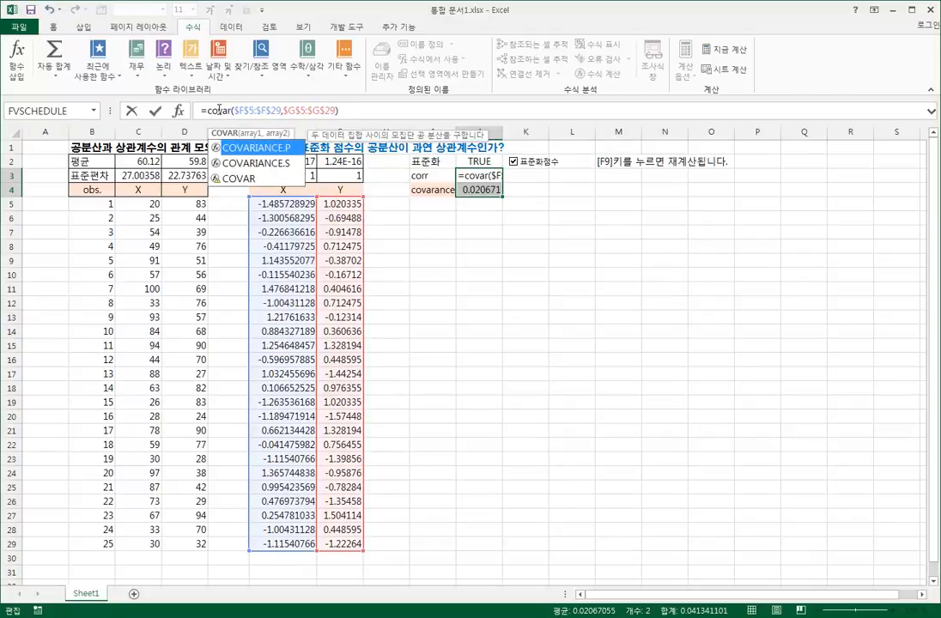
pyautogui.press('Down')
pyautogui.press('Down')
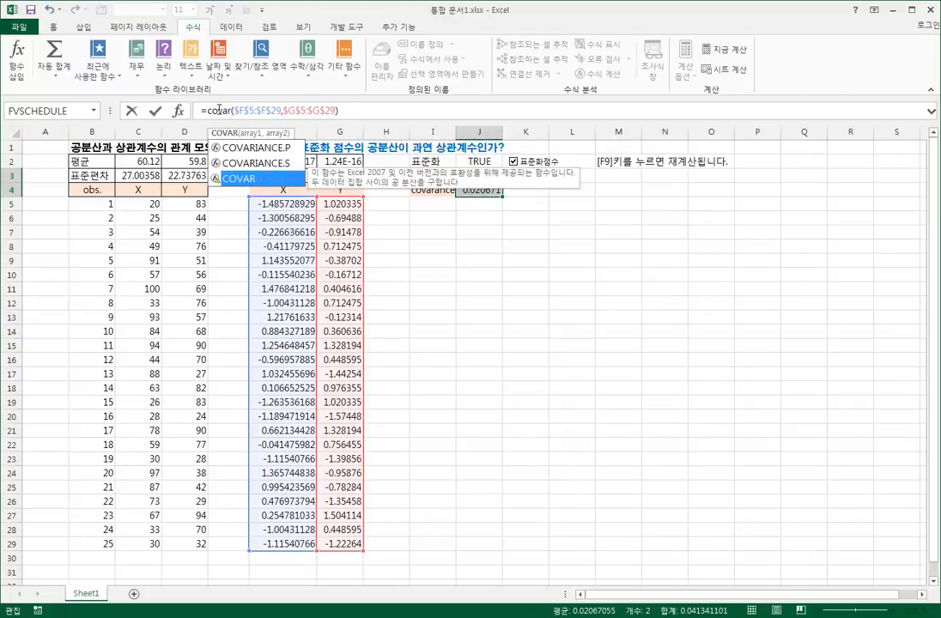
pyautogui.press('Up')
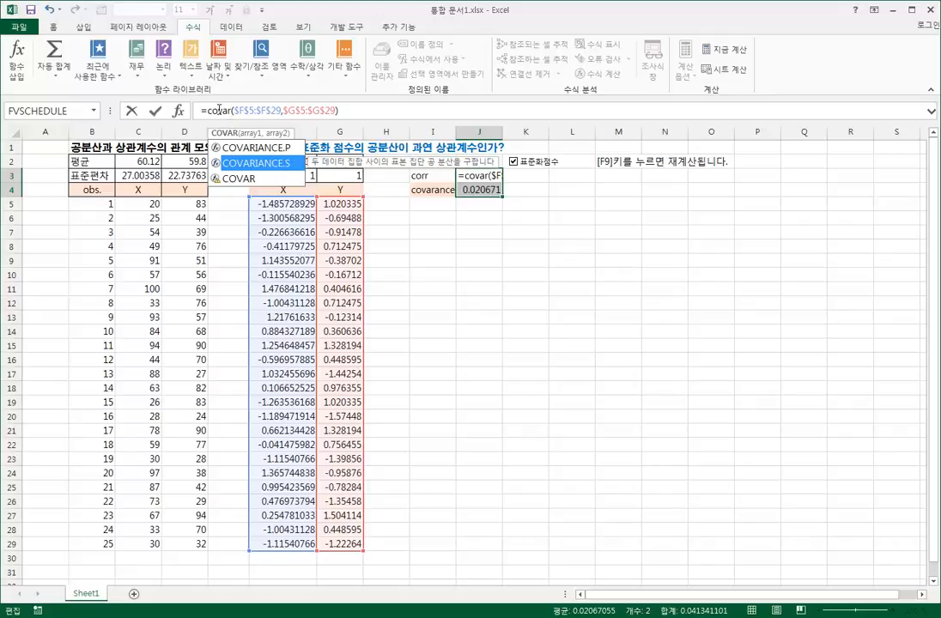
pyautogui.press('Down')
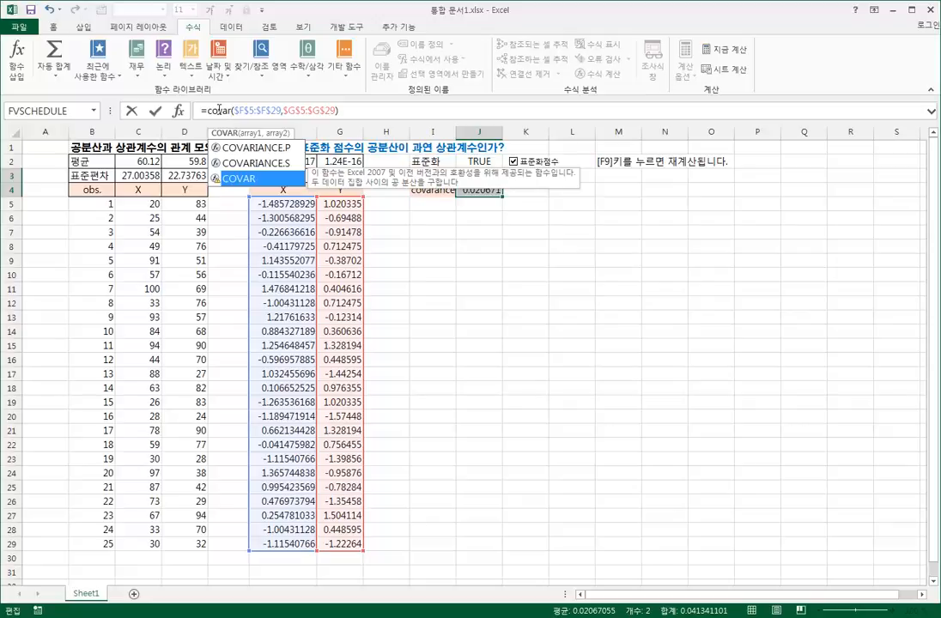
pyautogui.press('Up')
pyautogui.press('Tab')
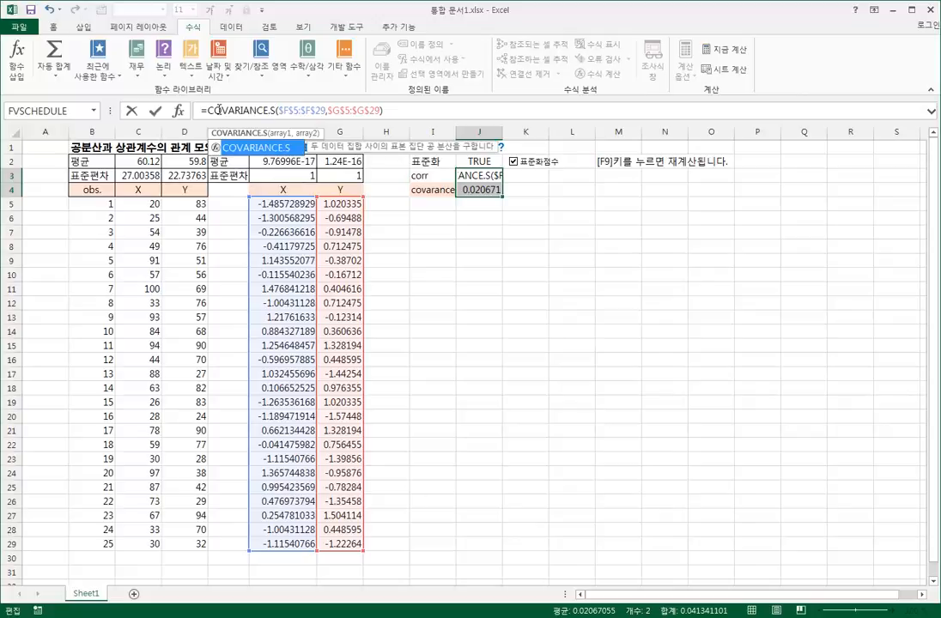
pyautogui.press('Return')
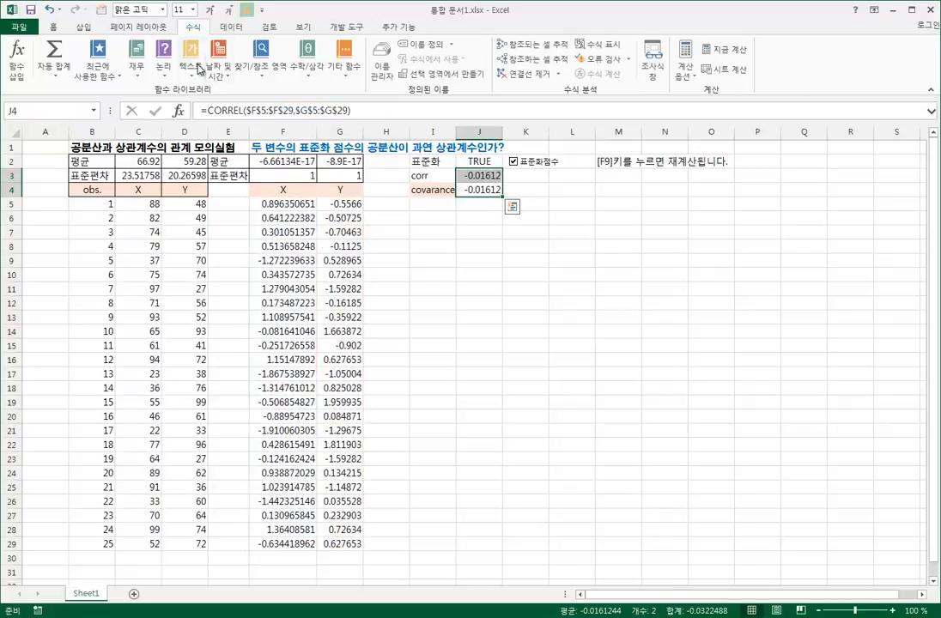
# Step: Restore CORREL as the function in the J3 formula
pyautogui.press('Up')
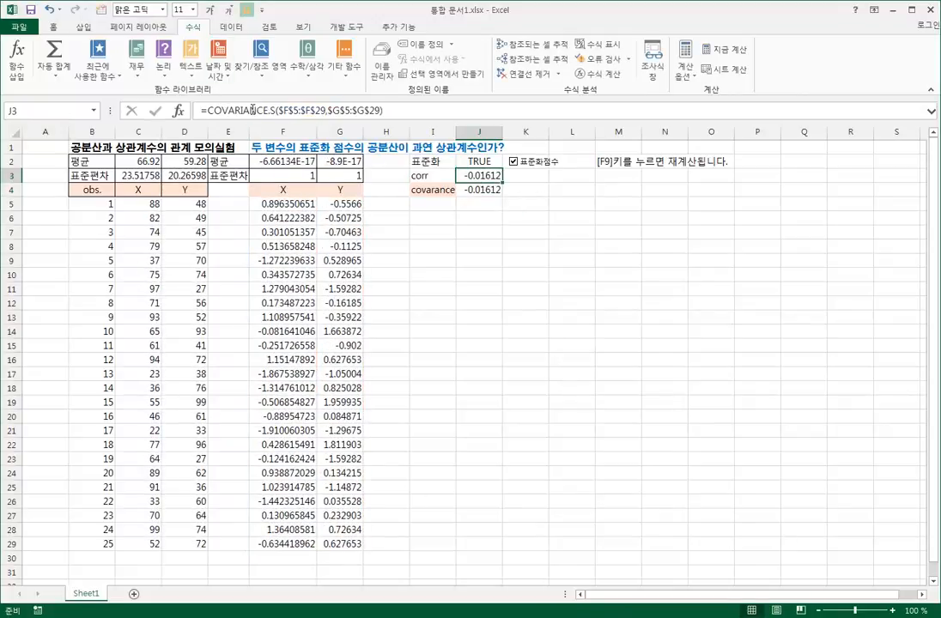
pyautogui.doubleClick(252, 110)
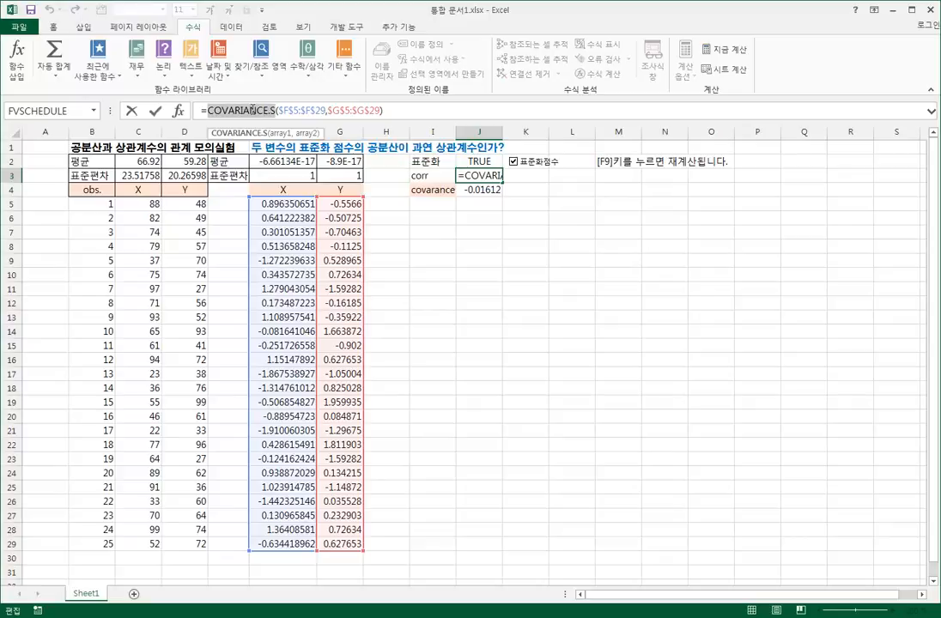
pyautogui.write('cor')
pyautogui.press('Tab')
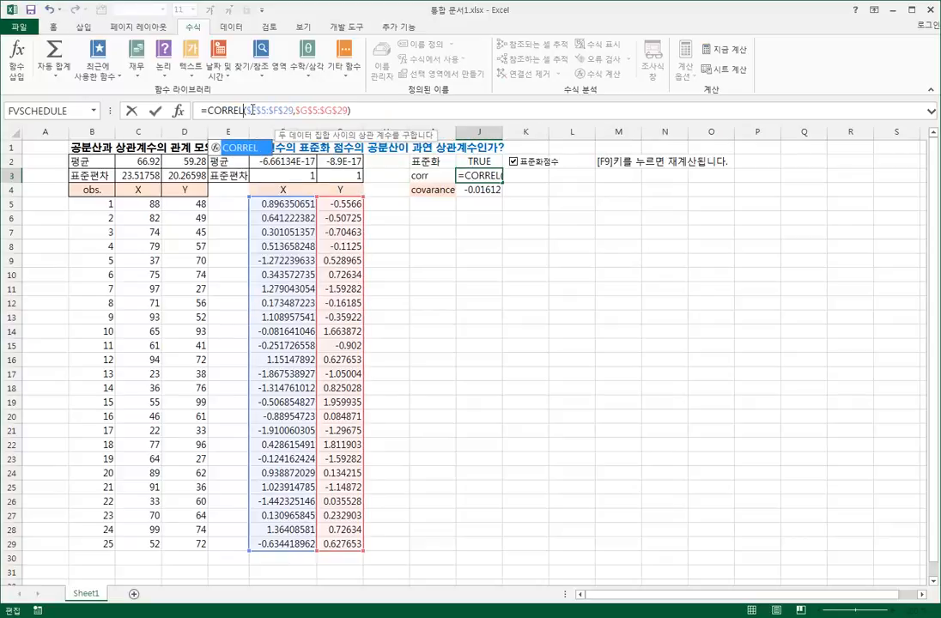
pyautogui.press('Return')
# Step: Replace CORREL with COVARIANCE.S in the J4 formula over $F$5:$F$29 and $G$5:$G$29
pyautogui.doubleClick(233, 109)
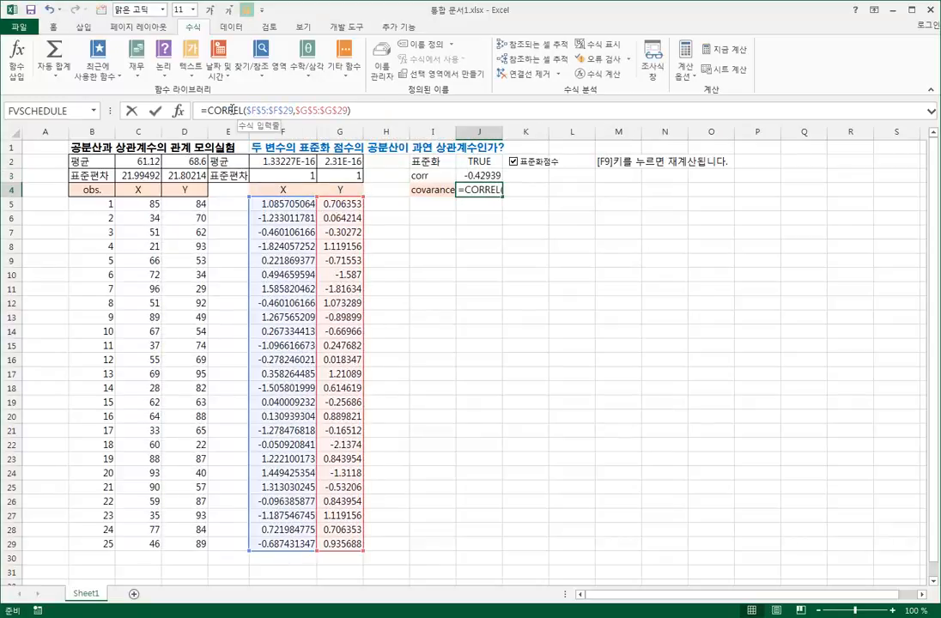
pyautogui.write('covar')
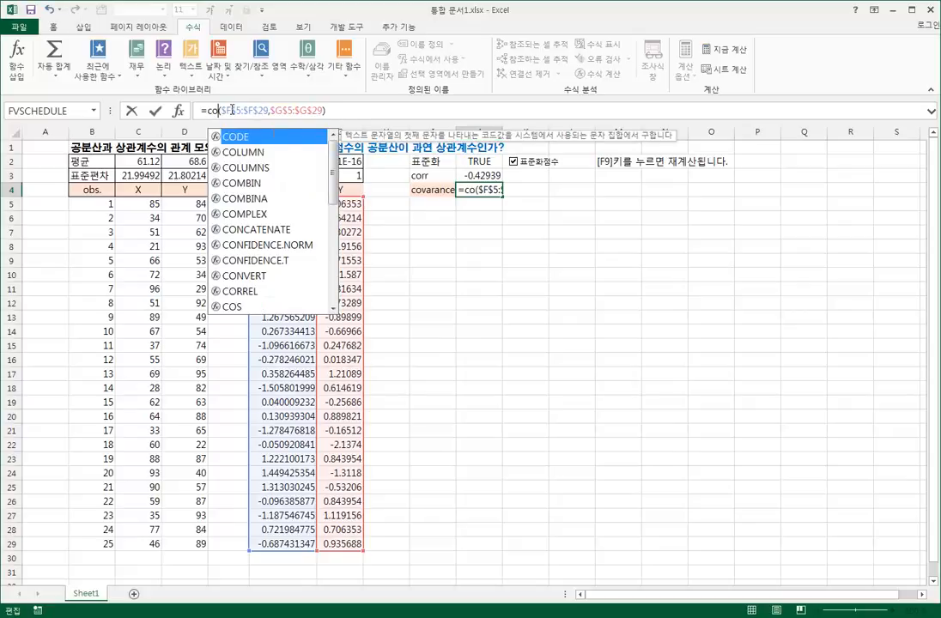
pyautogui.press('Down')
pyautogui.press('Tab')
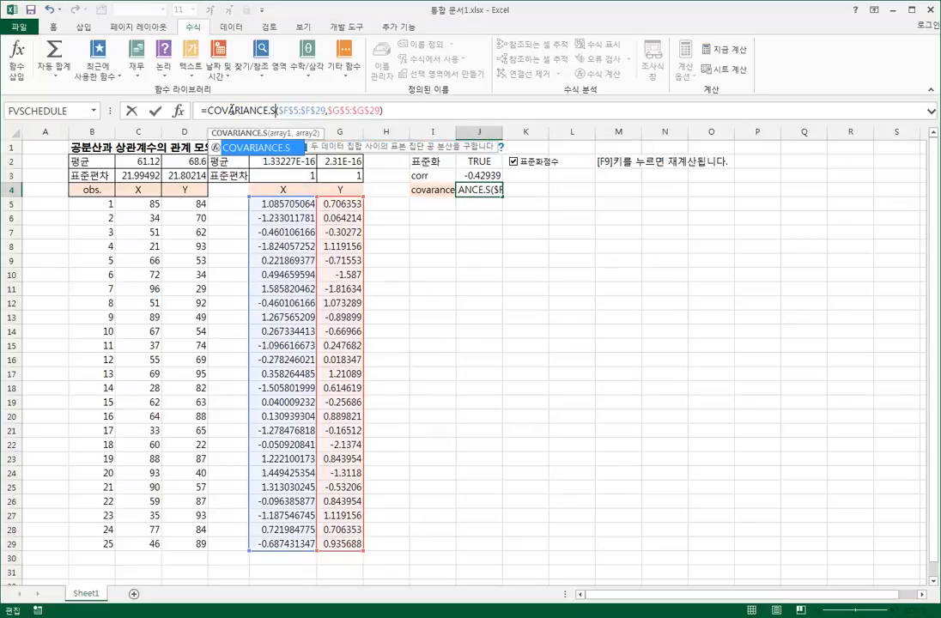
pyautogui.press('Return')
pyautogui.press('Up')
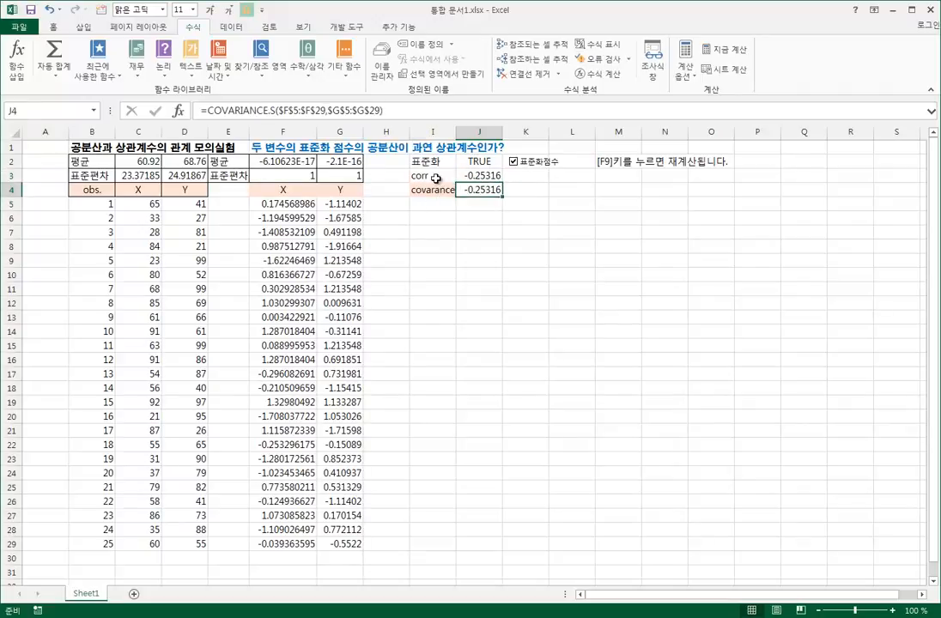
# Step: Toggle the 표준화점수 checkbox off and on repeatedly, ending with it on, to compare corr and covariance in both states
pyautogui.click(435, 177)
pyautogui.click(440, 190)
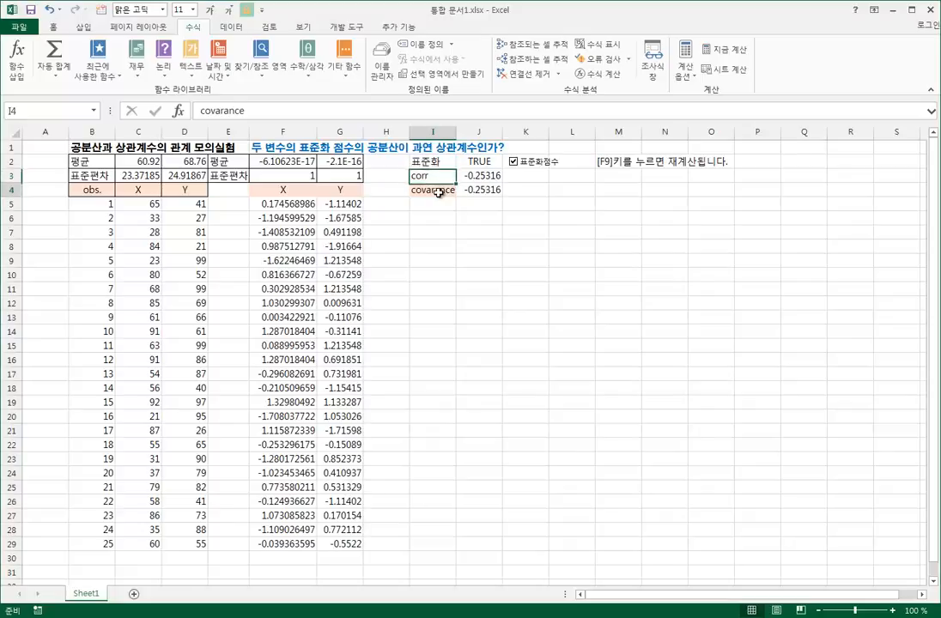
pyautogui.click(539, 167)
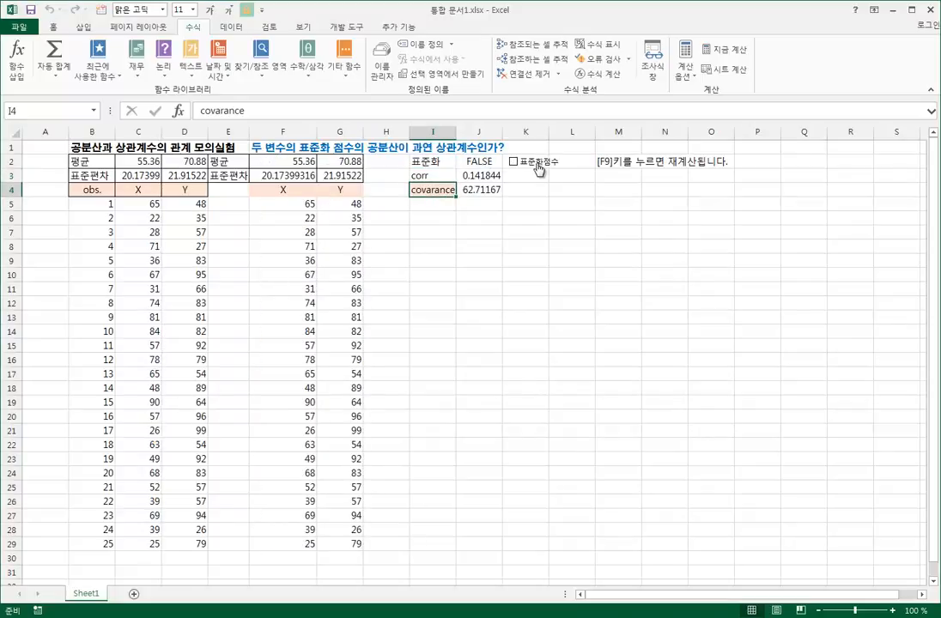
pyautogui.click(538, 167)
pyautogui.click(538, 167)
pyautogui.click(538, 168)
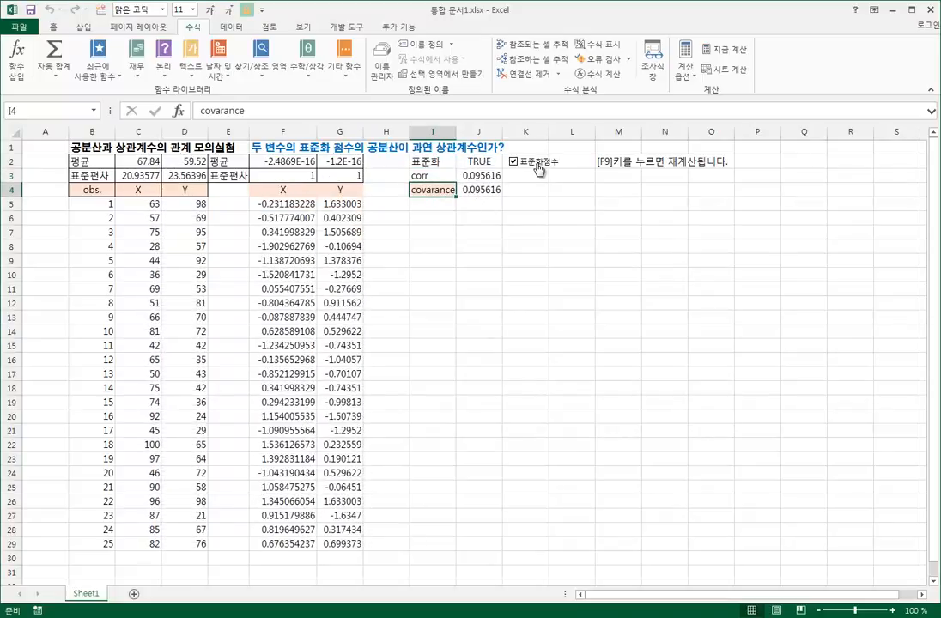
pyautogui.click(538, 167)
pyautogui.click(539, 167)
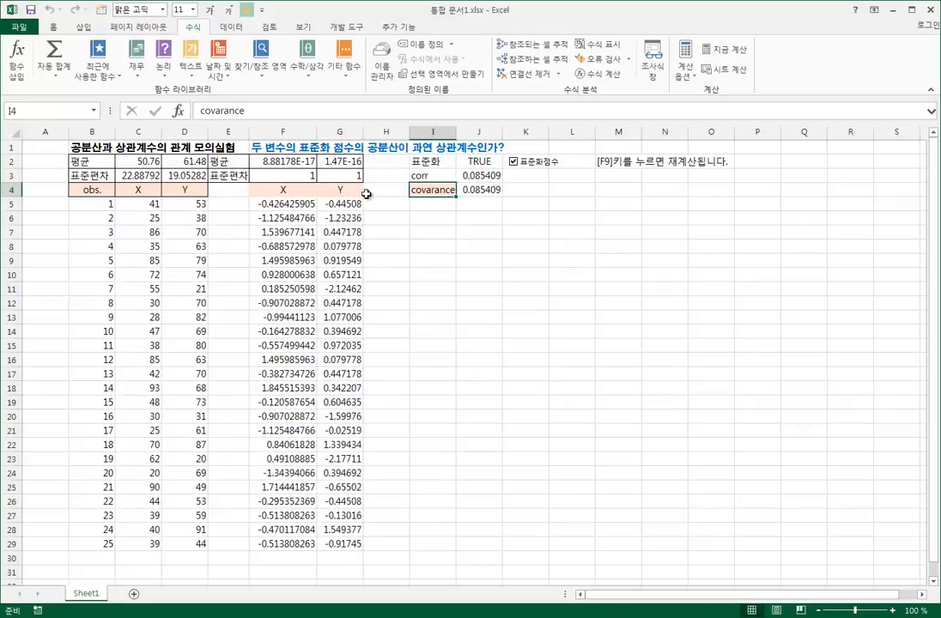
# Step: Compare the correlation in J3 with the covariance in J4 for the standardized scores
pyautogui.click(421, 177)
pyautogui.click(430, 189)
pyautogui.click(476, 176)
pyautogui.click(474, 184)
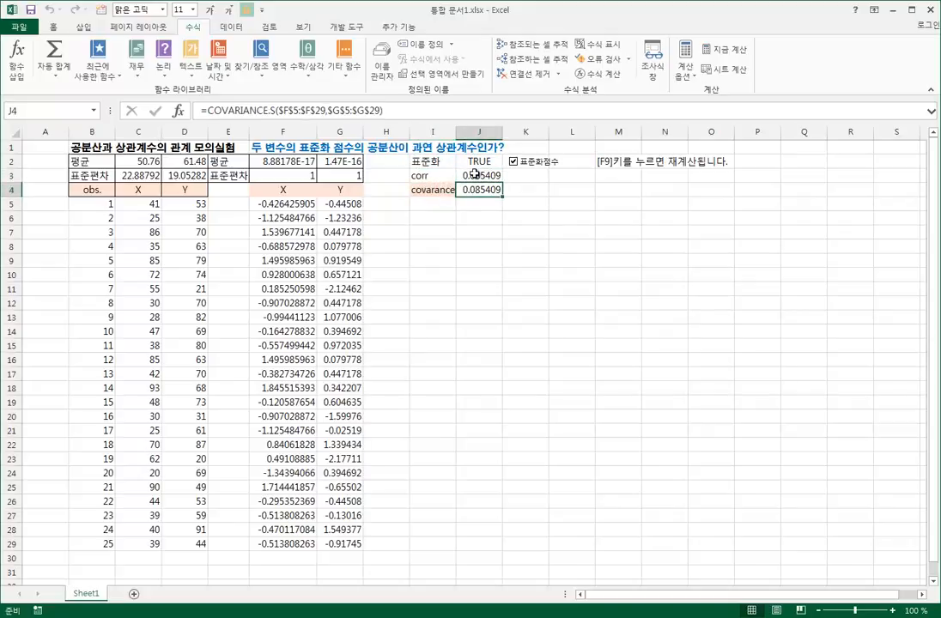
pyautogui.moveTo(475, 175); pyautogui.dragTo(480, 185)
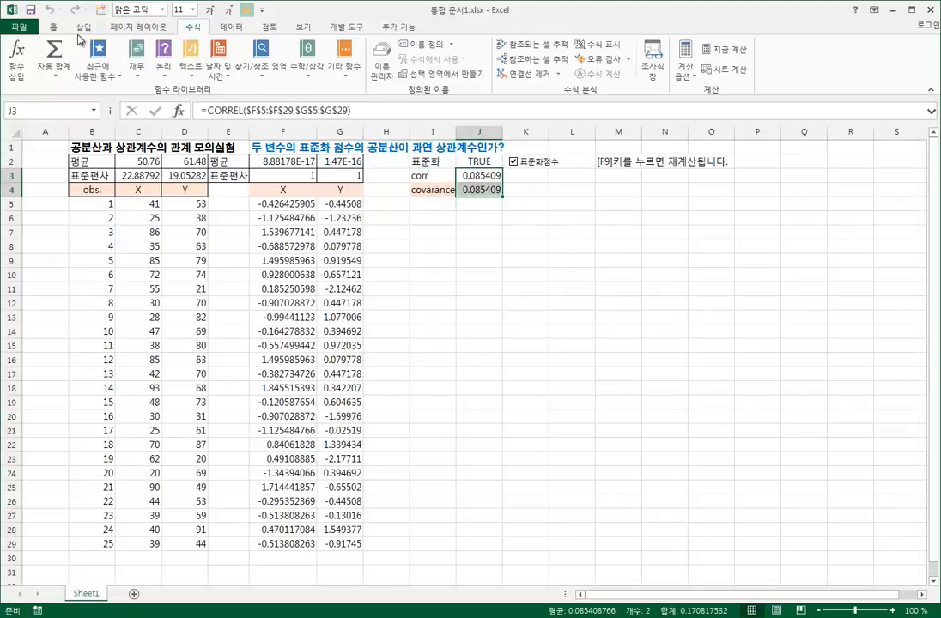
# Step: Turn standardization off to compare J3 and J4 on raw scores, and turn it back on to compare them again
pyautogui.click(540, 163)
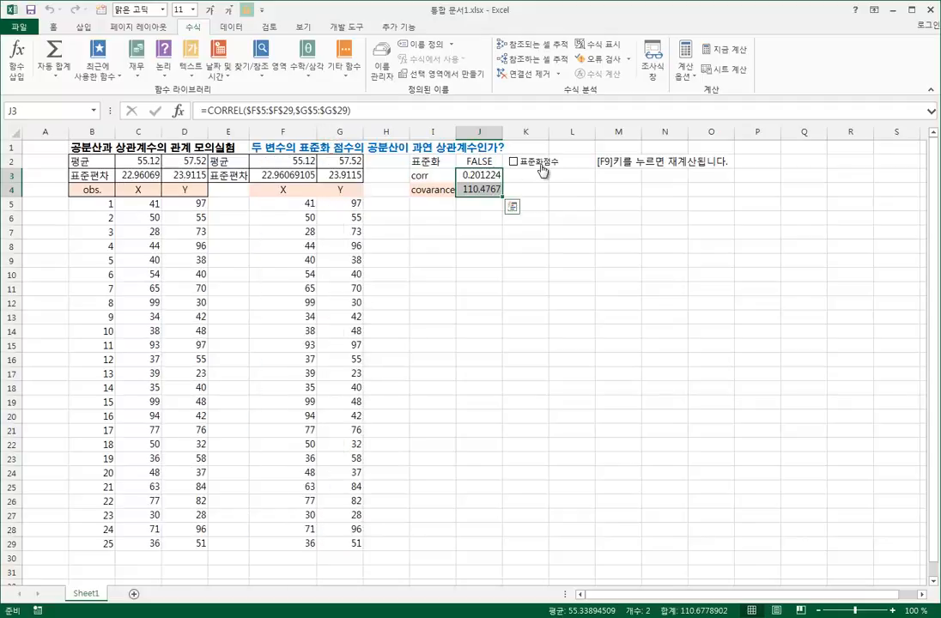
pyautogui.click(434, 175)
pyautogui.click(488, 176)
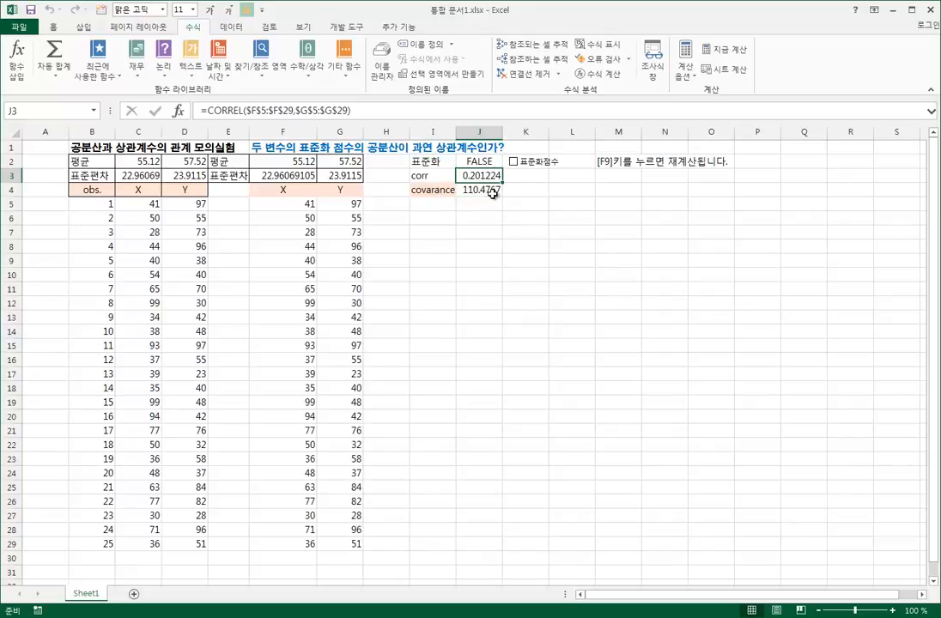
pyautogui.click(492, 193)
pyautogui.click(513, 161)
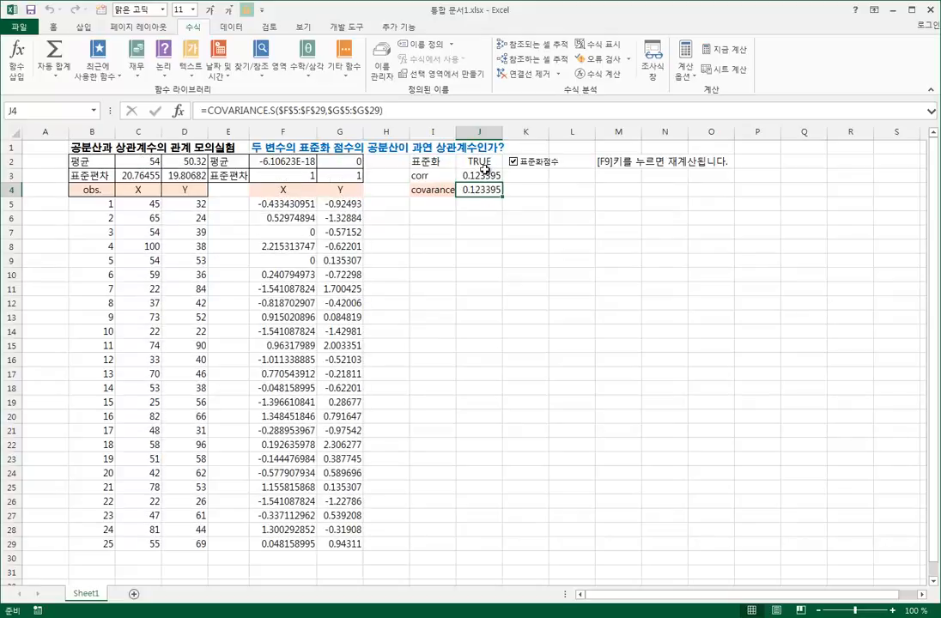
pyautogui.click(440, 190)
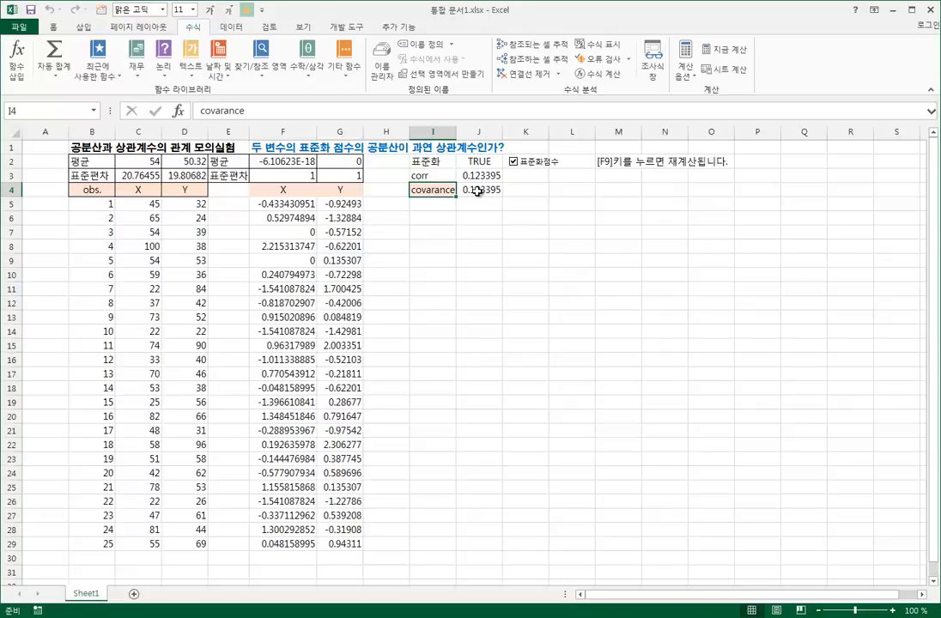
# Step: Narrow column F slightly and insert a markers-only scatter chart from the X and Y scores in F4:G29
pyautogui.click(385, 218)
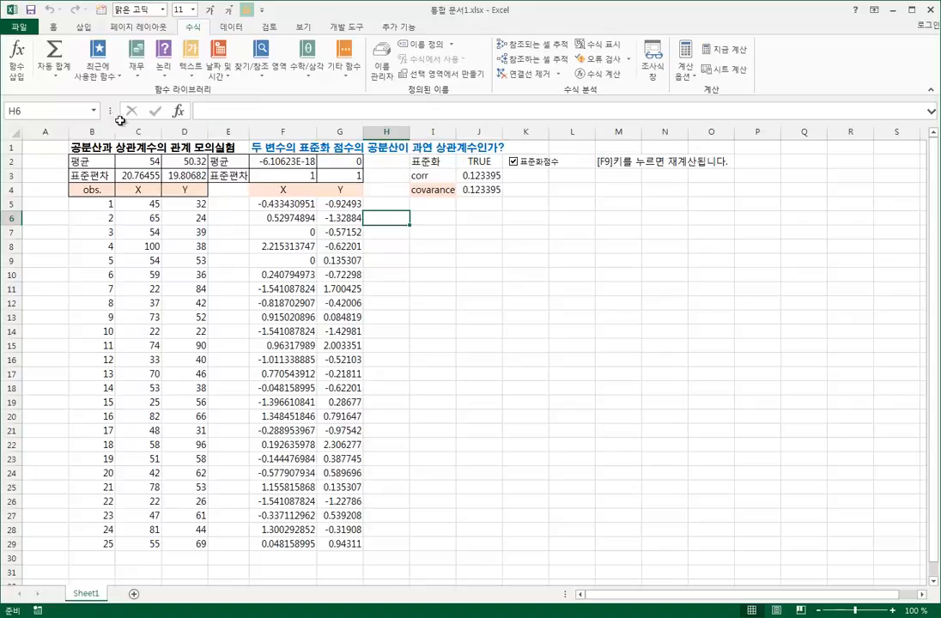
pyautogui.moveTo(275, 191); pyautogui.dragTo(330, 545)
pyautogui.moveTo(320, 132); pyautogui.dragTo(306, 164)
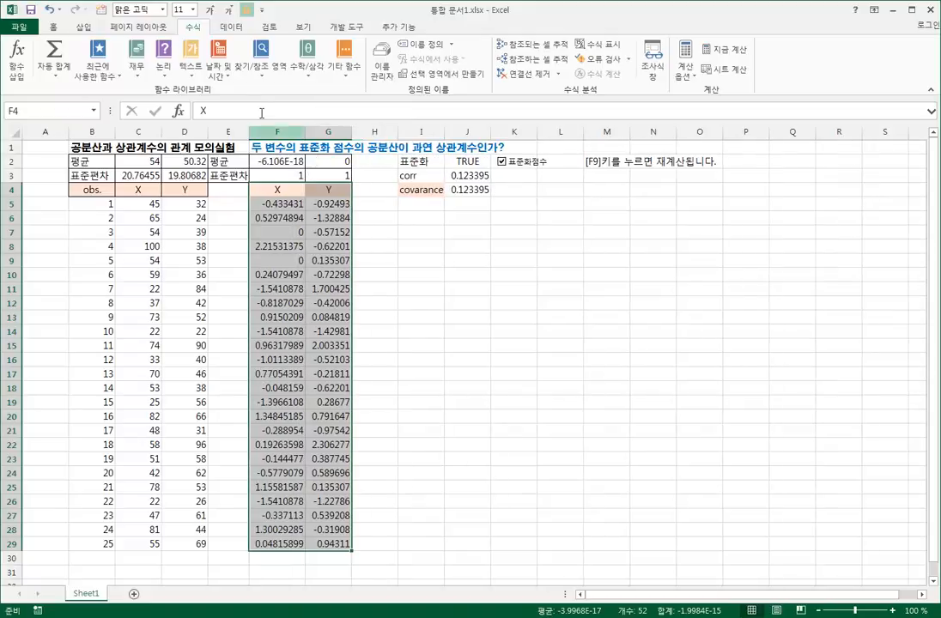
pyautogui.click(84, 27)
pyautogui.click(372, 80)
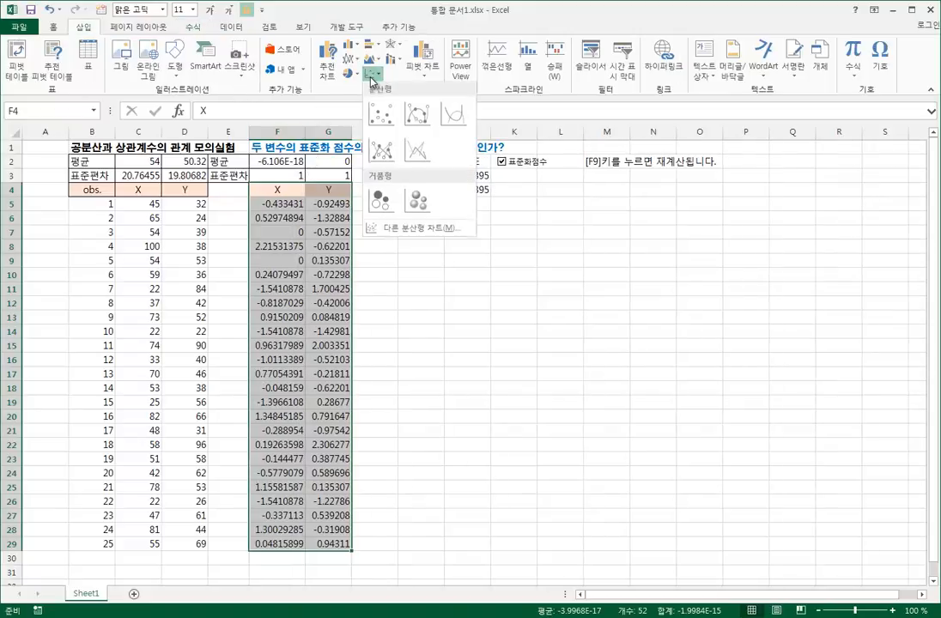
pyautogui.click(375, 113)
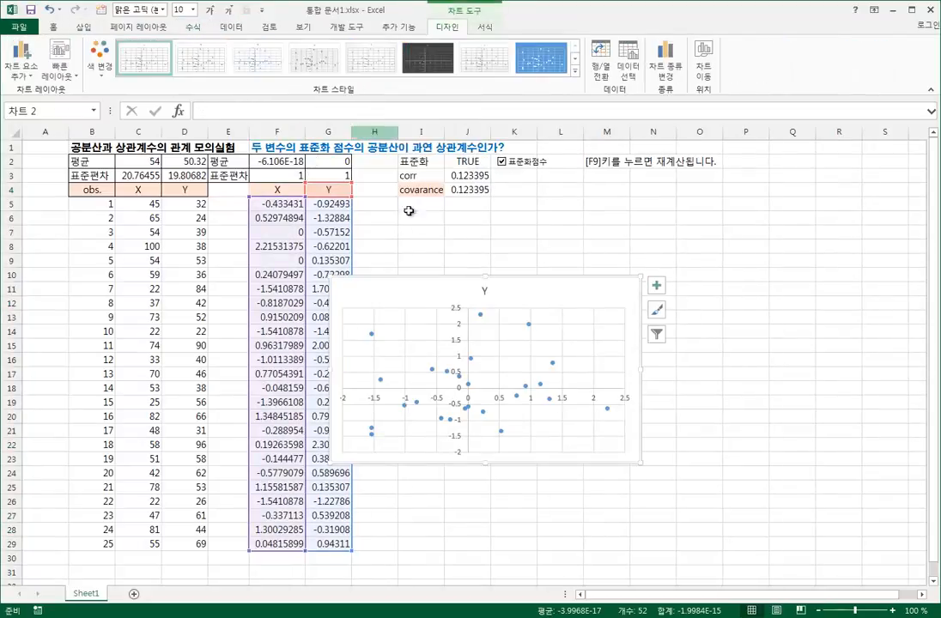
# Step: Move the scatter chart below the corr and covariance values and enlarge it to cover about H6:P29
pyautogui.moveTo(512, 268); pyautogui.dragTo(537, 213)
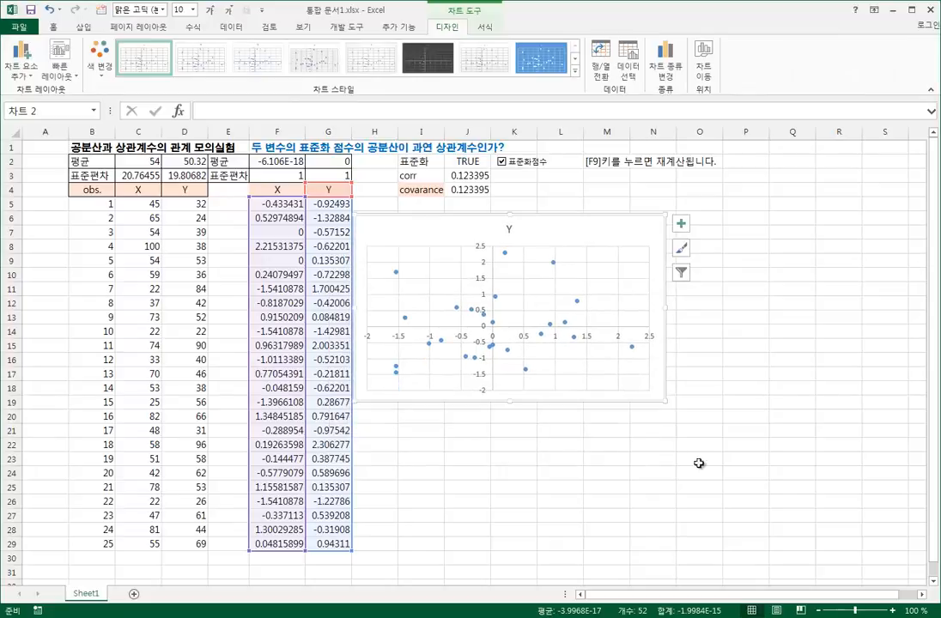
pyautogui.moveTo(664, 402); pyautogui.dragTo(696, 529)
pyautogui.click(660, 382)
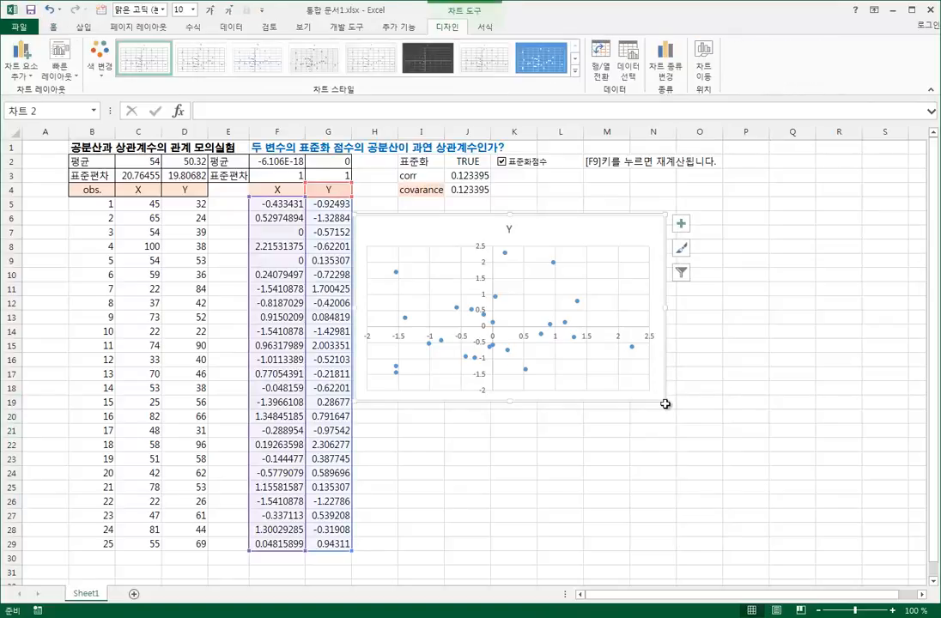
pyautogui.moveTo(667, 401); pyautogui.dragTo(744, 551)
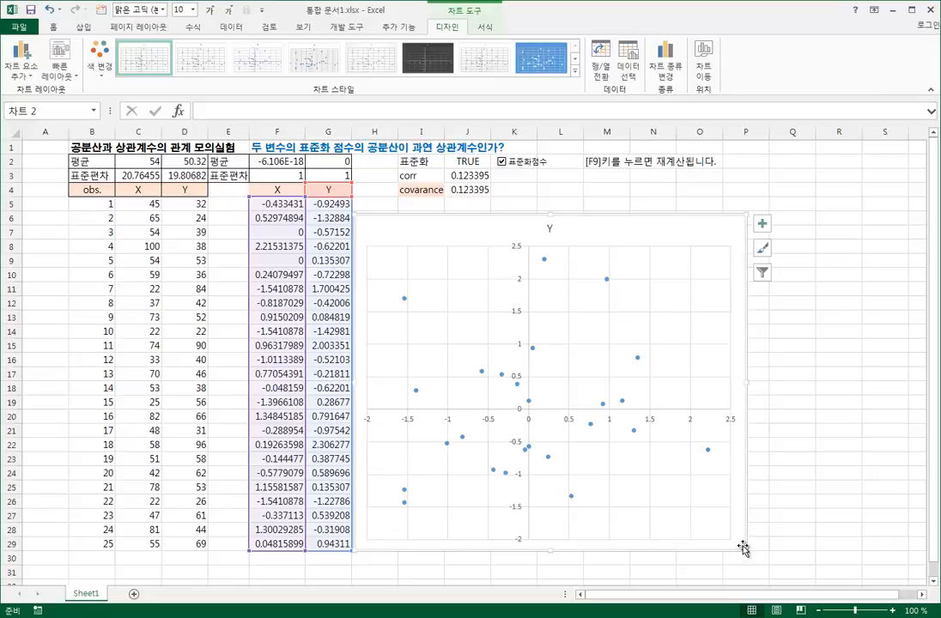
# Step: Add a linear trendline to the scatter chart's Y series, showing its equation and R-squared value on the chart
pyautogui.click(609, 285)
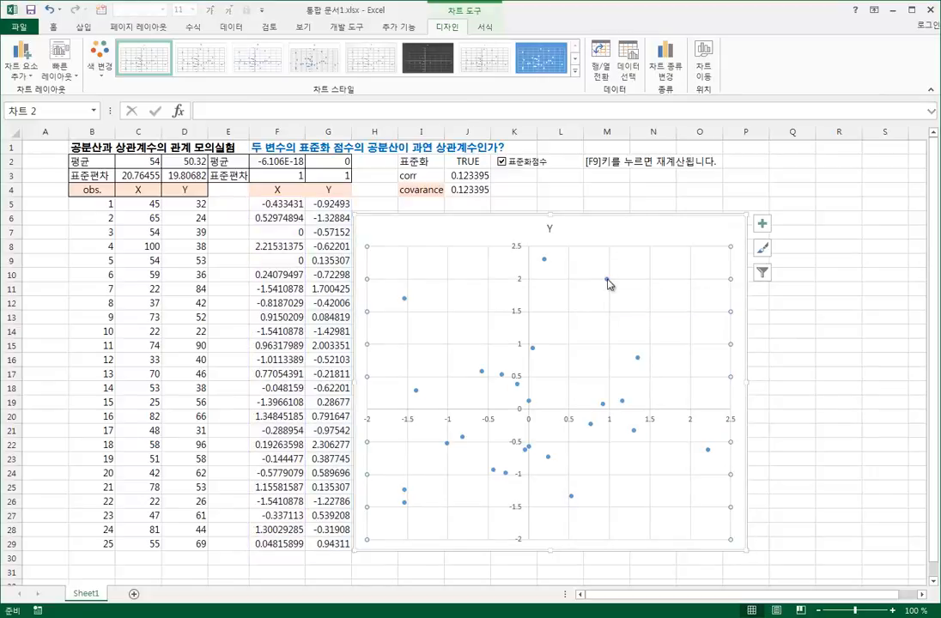
pyautogui.click(607, 279)
pyautogui.rightClick(609, 284)
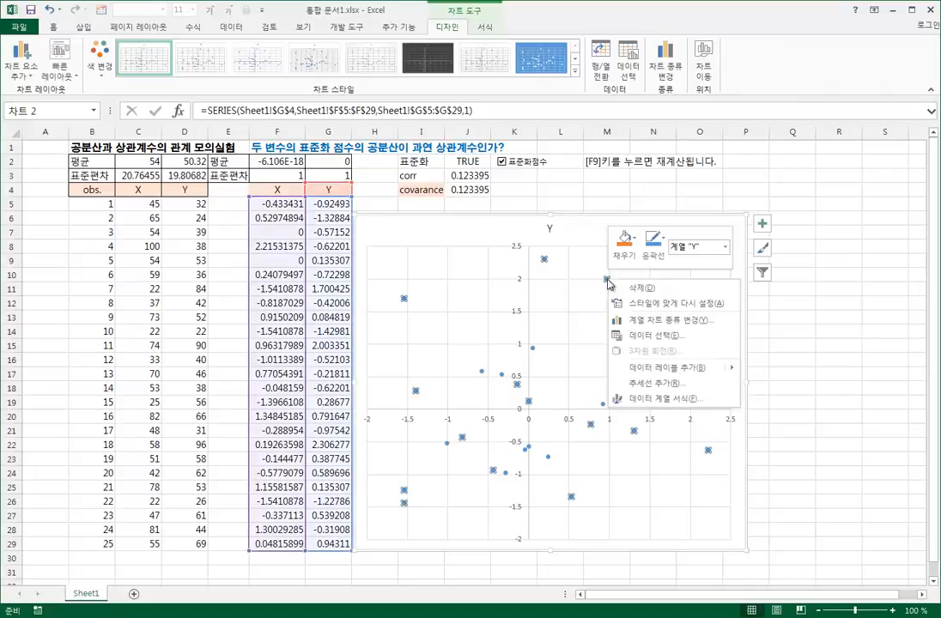
pyautogui.click(646, 384)
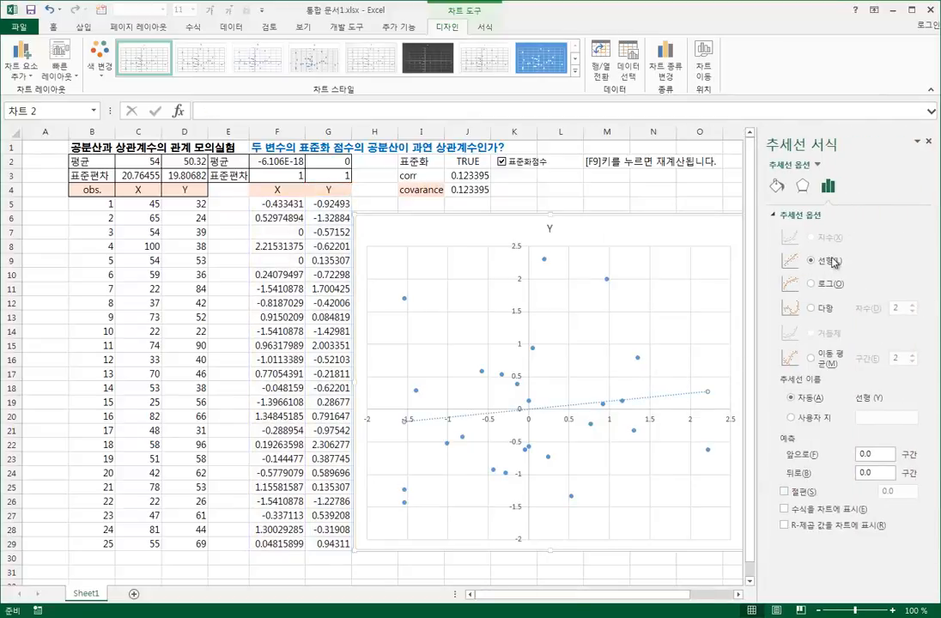
pyautogui.click(811, 509)
pyautogui.click(832, 528)
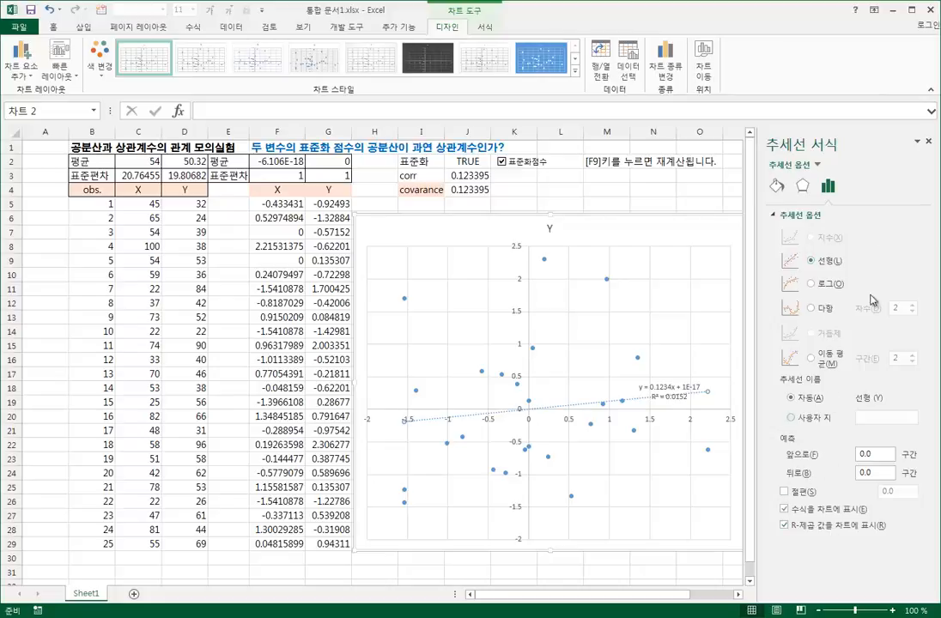
# Step: Close the trendline formatting settings and compare the corr value in J3 with the slope in the chart's trendline equation
pyautogui.click(928, 142)
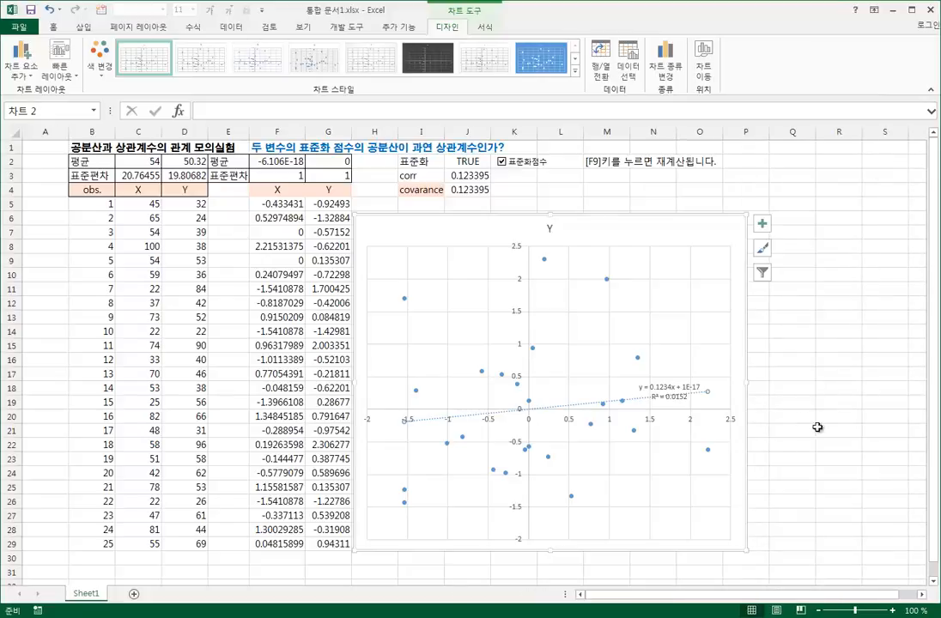
pyautogui.click(427, 175)
pyautogui.click(473, 176)
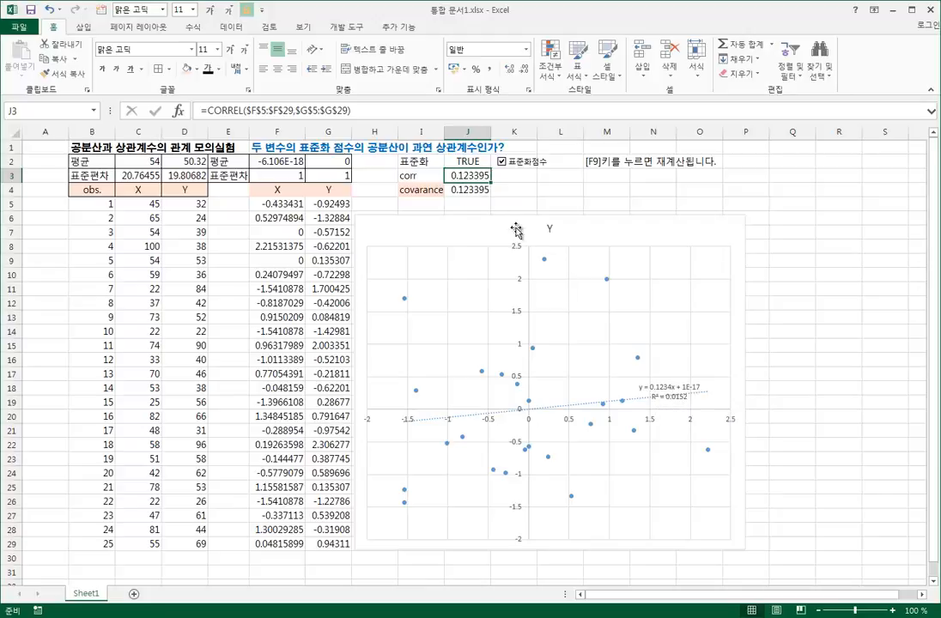
pyautogui.click(671, 389)
pyautogui.doubleClick(663, 387)
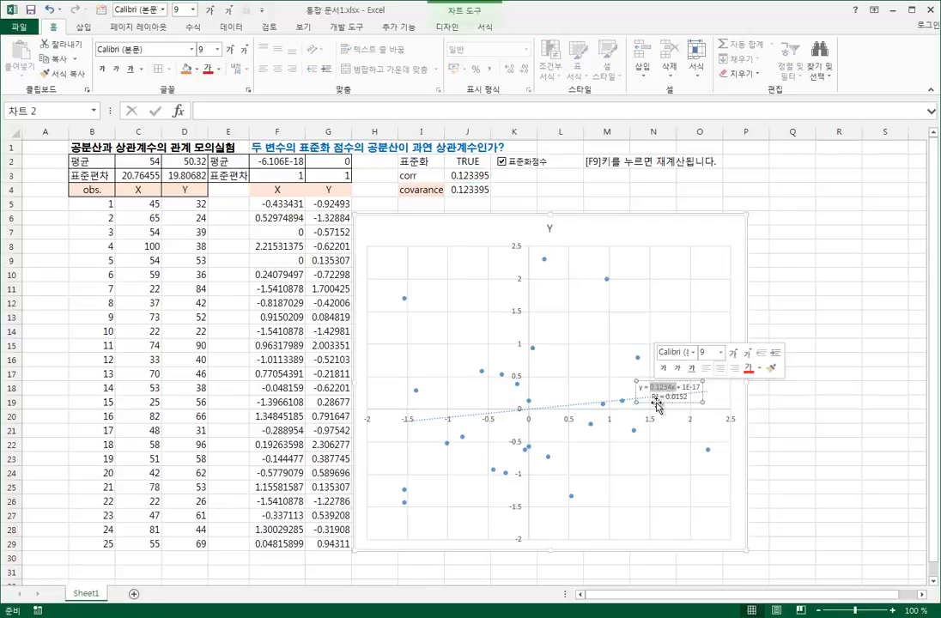
pyautogui.click(722, 391)
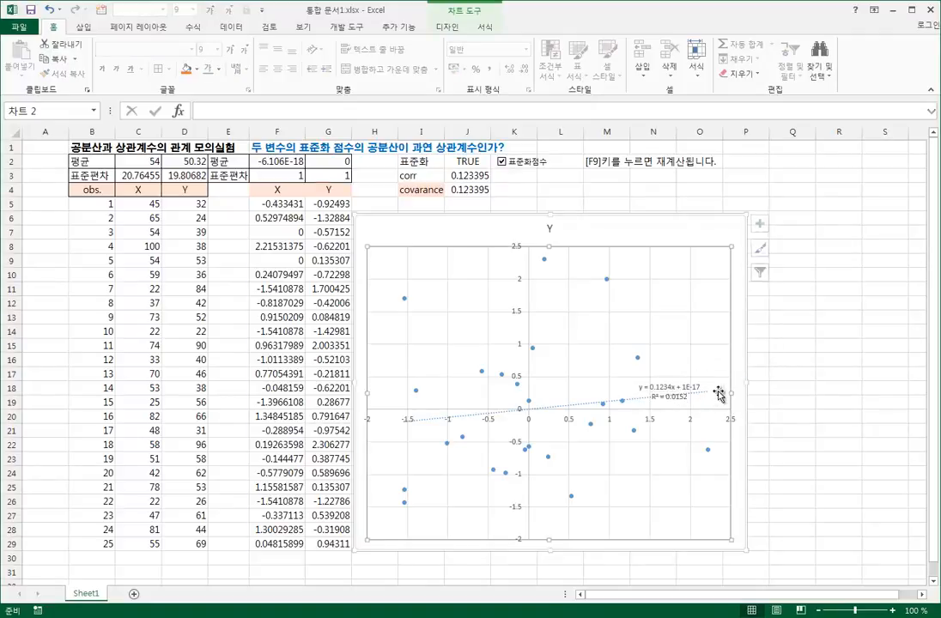
# Step: Adjust columns F and G together to the same narrower width
pyautogui.moveTo(274, 132); pyautogui.dragTo(354, 135)
pyautogui.click(321, 128)
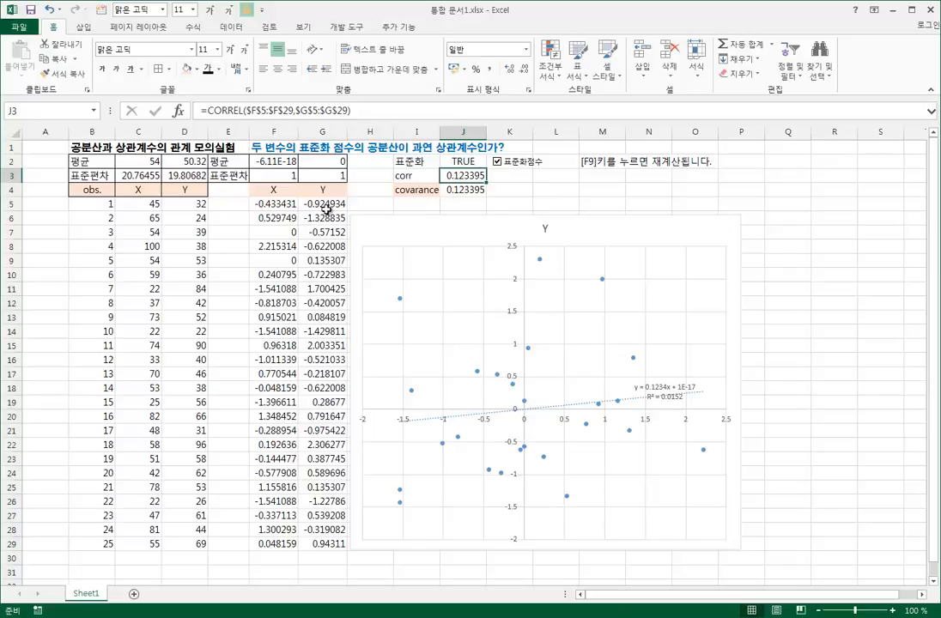
# Step: Change the Y formula in D5 to =C5+RANDBETWEEN(1,$E$4) so that Y depends on X
pyautogui.click(179, 211)
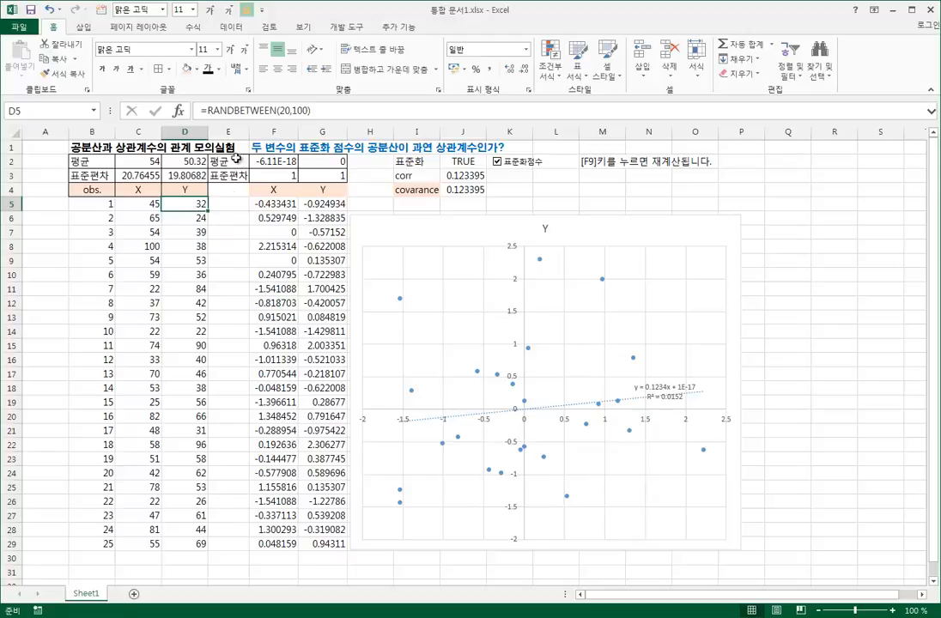
pyautogui.click(210, 111)
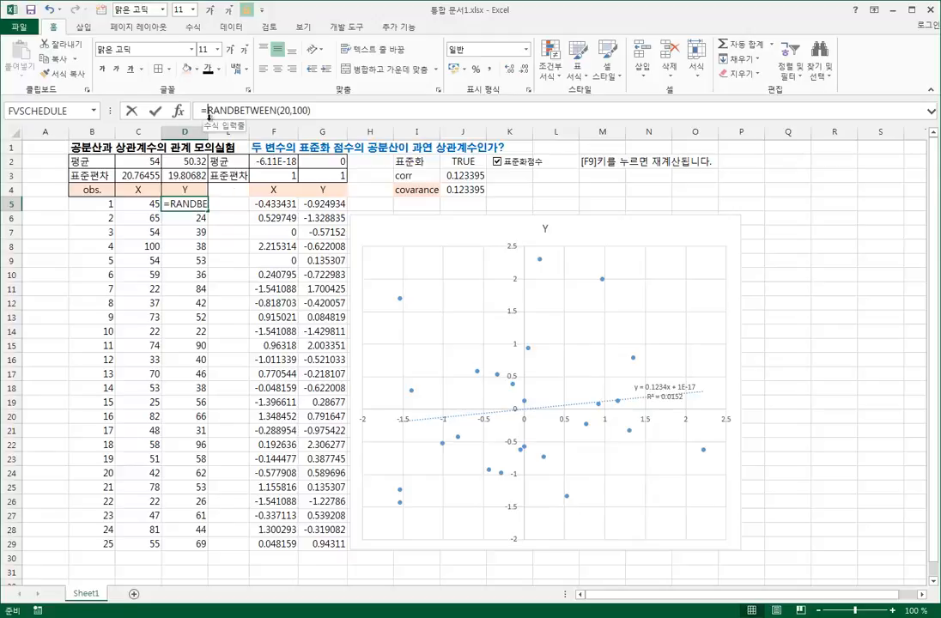
pyautogui.click(151, 203)
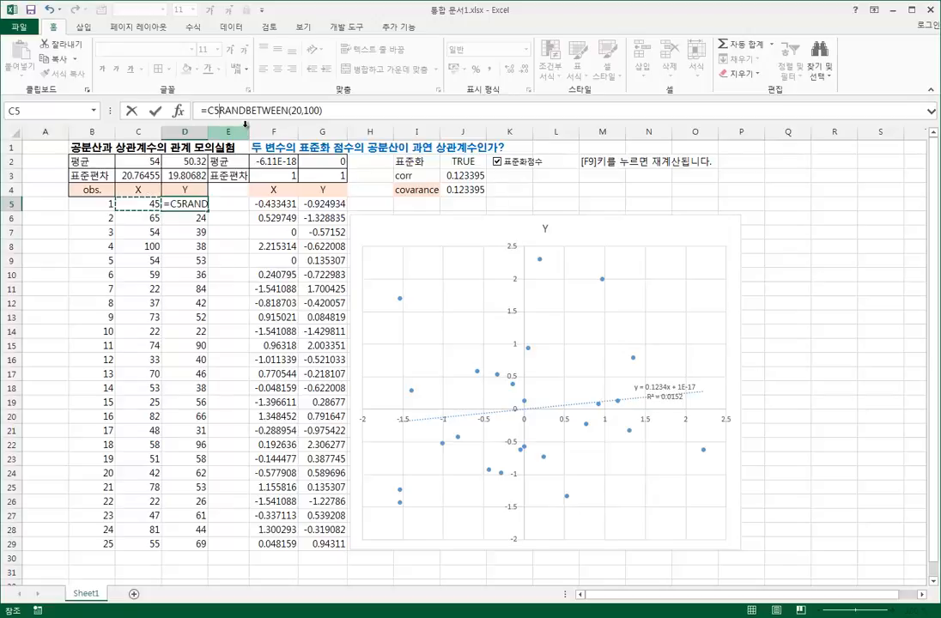
pyautogui.write('+')
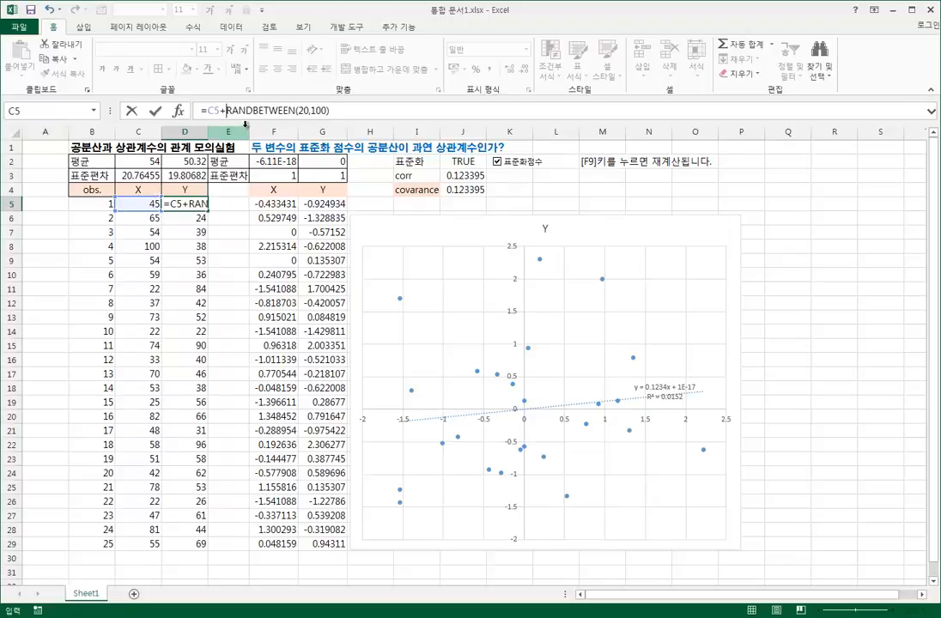
pyautogui.doubleClick(300, 112)
pyautogui.write('1')
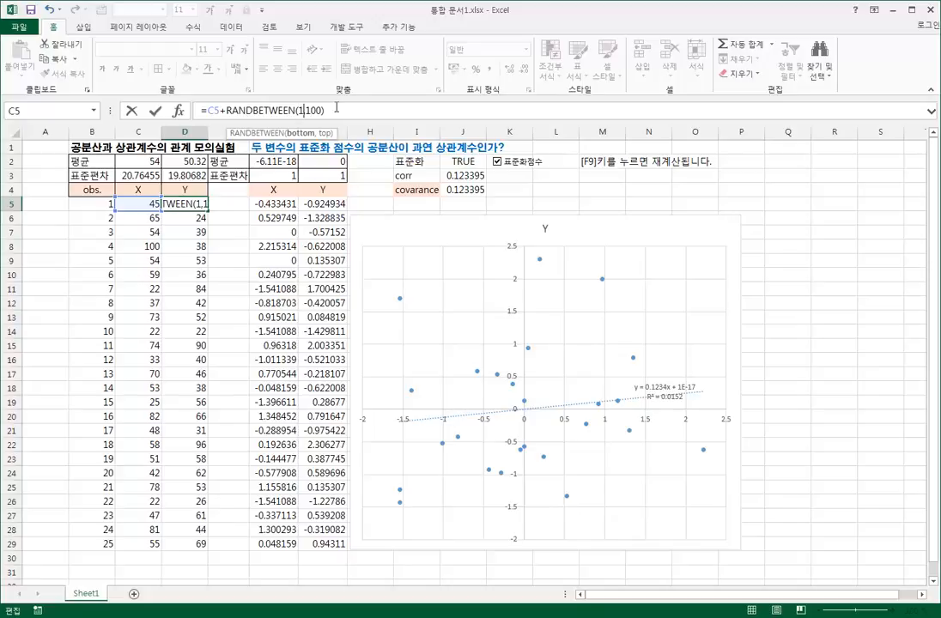
pyautogui.doubleClick(312, 111)
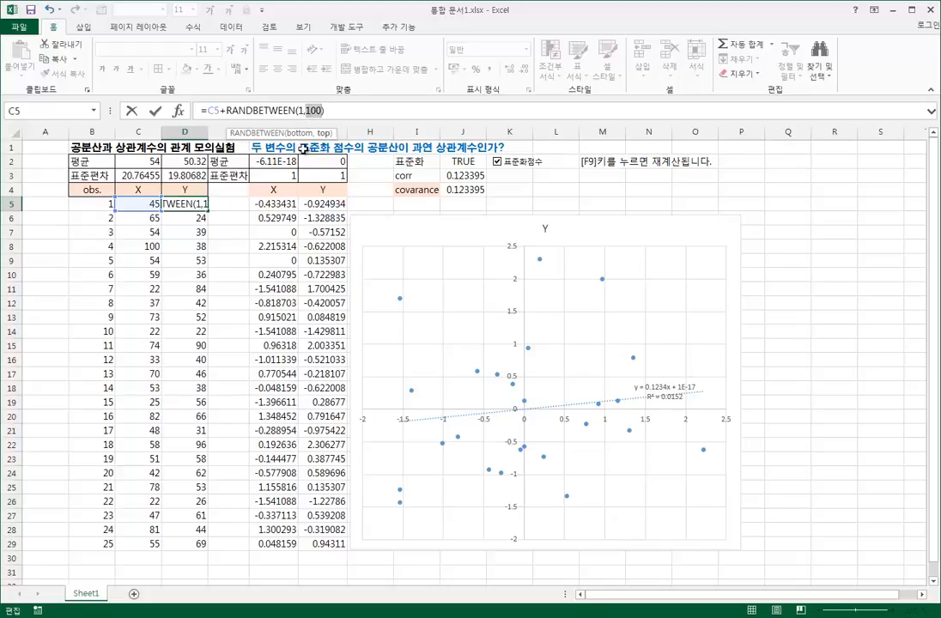
pyautogui.click(230, 192)
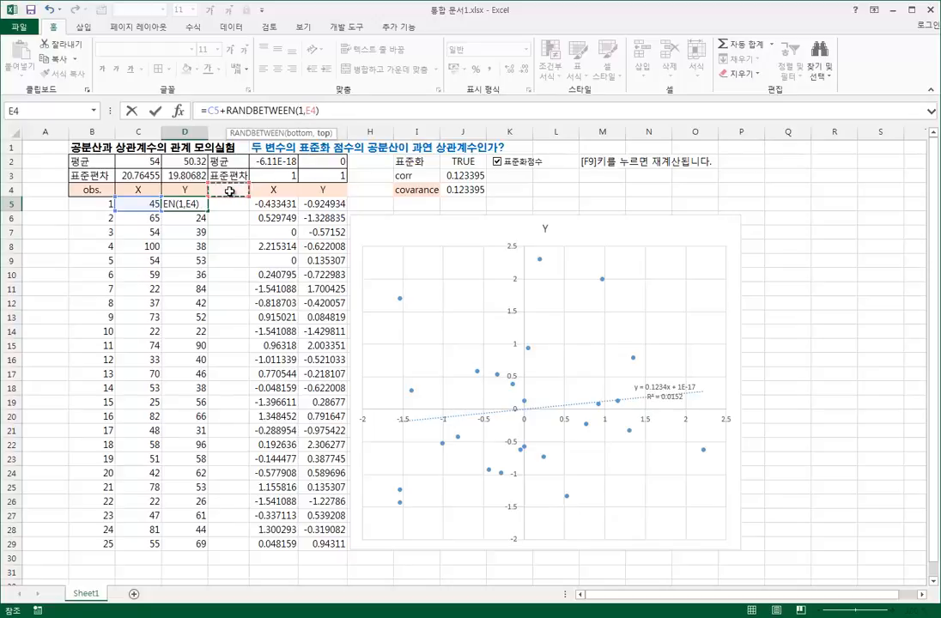
pyautogui.press('F4')
pyautogui.press('Return')
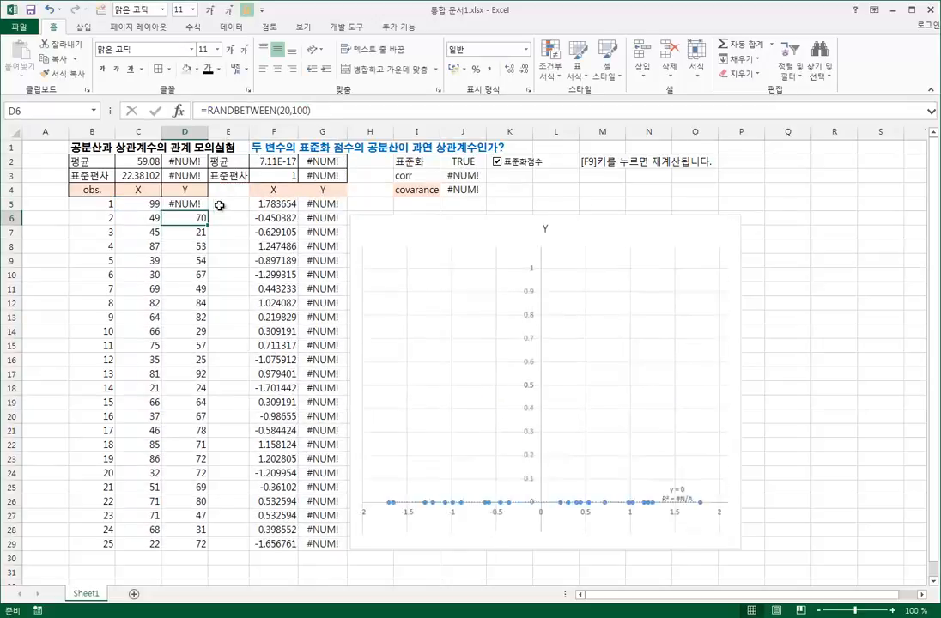
# Step: Enter 10 in E4 as the upper limit of the random amount added to X
pyautogui.click(200, 205)
pyautogui.click(228, 194)
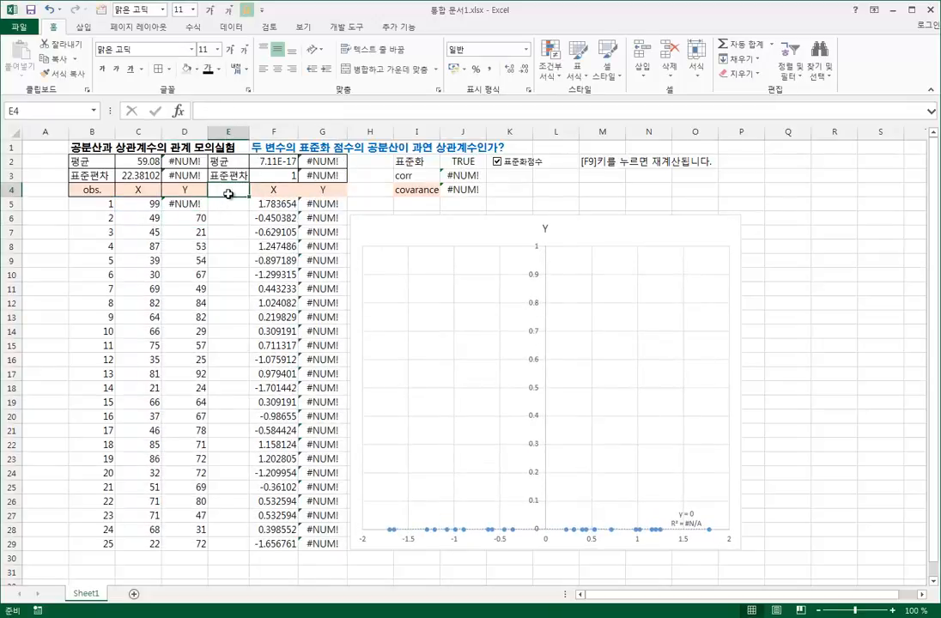
pyautogui.write('10')
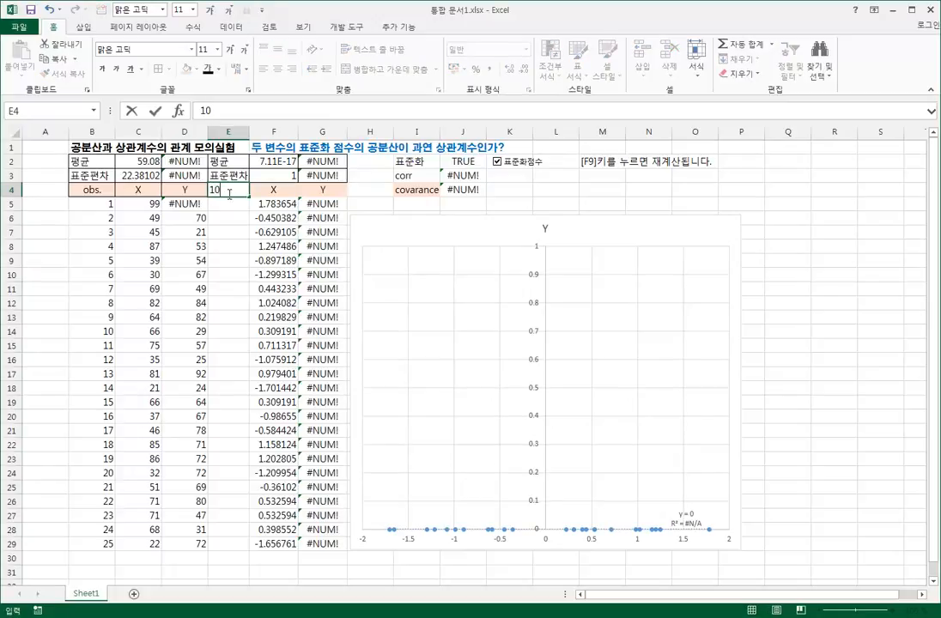
pyautogui.press('Return')
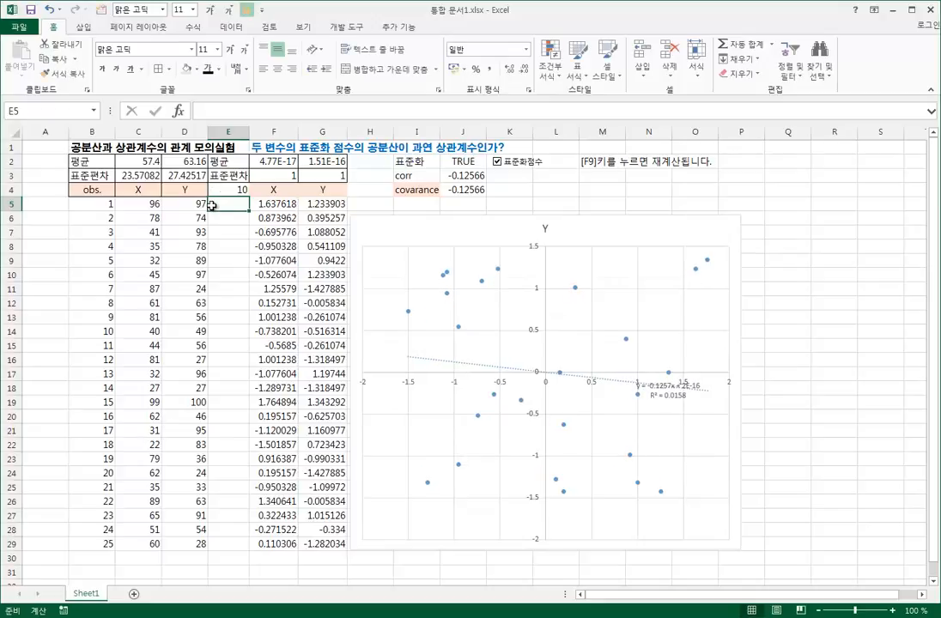
# Step: Fill the new Y formula from D5 down through D29
pyautogui.click(202, 206)
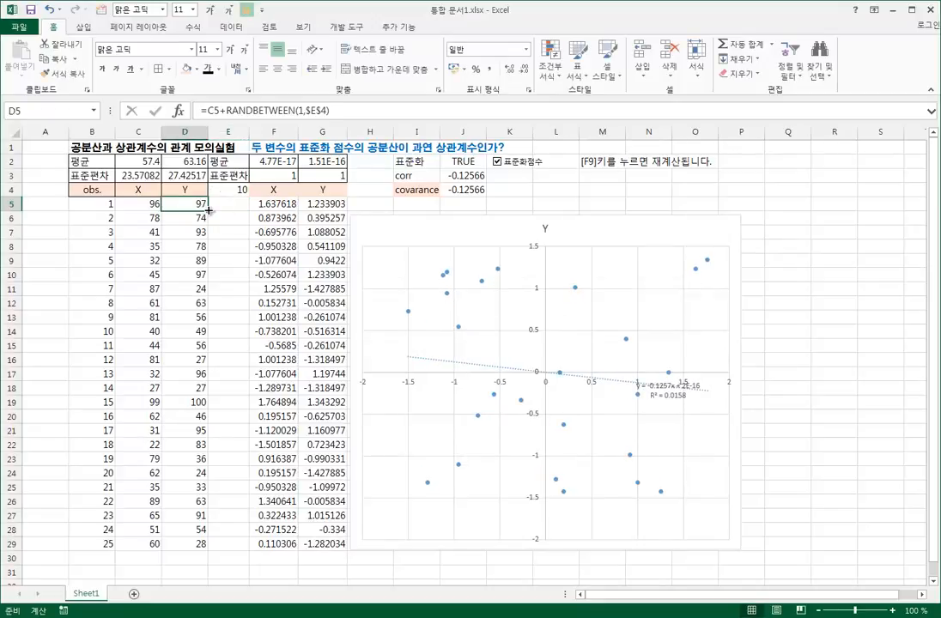
pyautogui.doubleClick(209, 209)
pyautogui.click(229, 360)
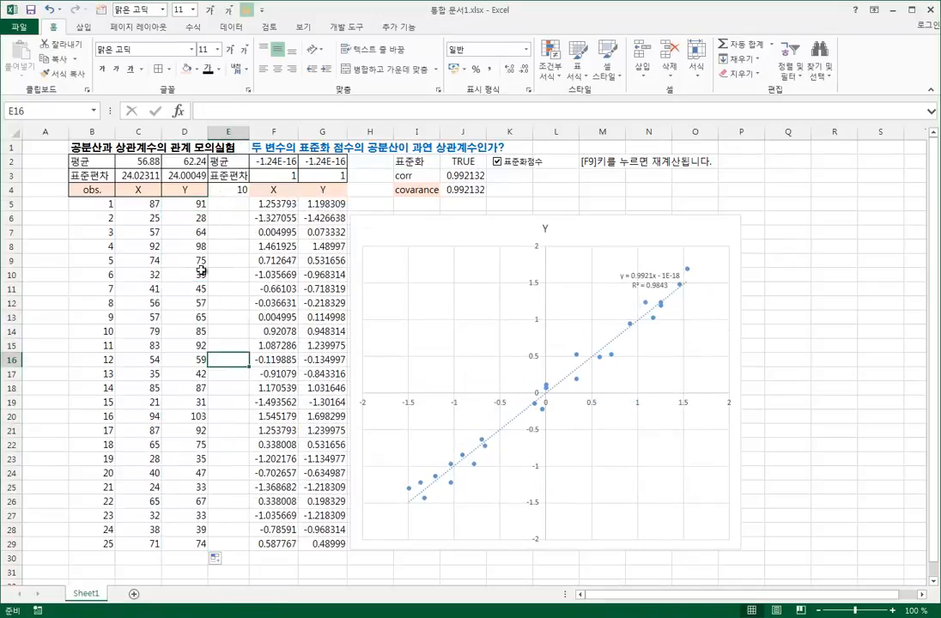
pyautogui.click(194, 217)
# Step: Format the corr and covariance values in J3:J4 to three decimal places
pyautogui.click(474, 177)
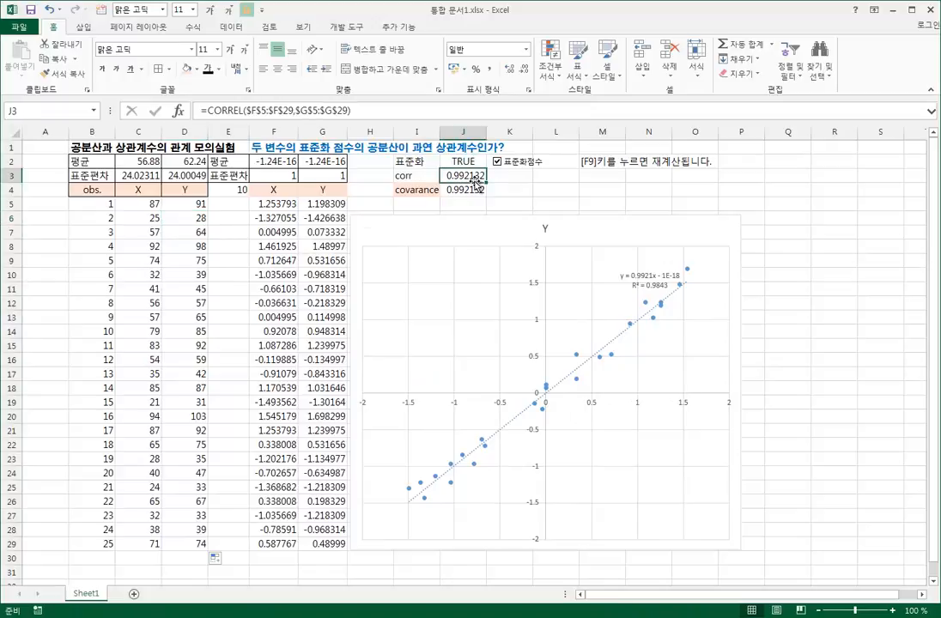
pyautogui.moveTo(474, 177); pyautogui.dragTo(468, 190)
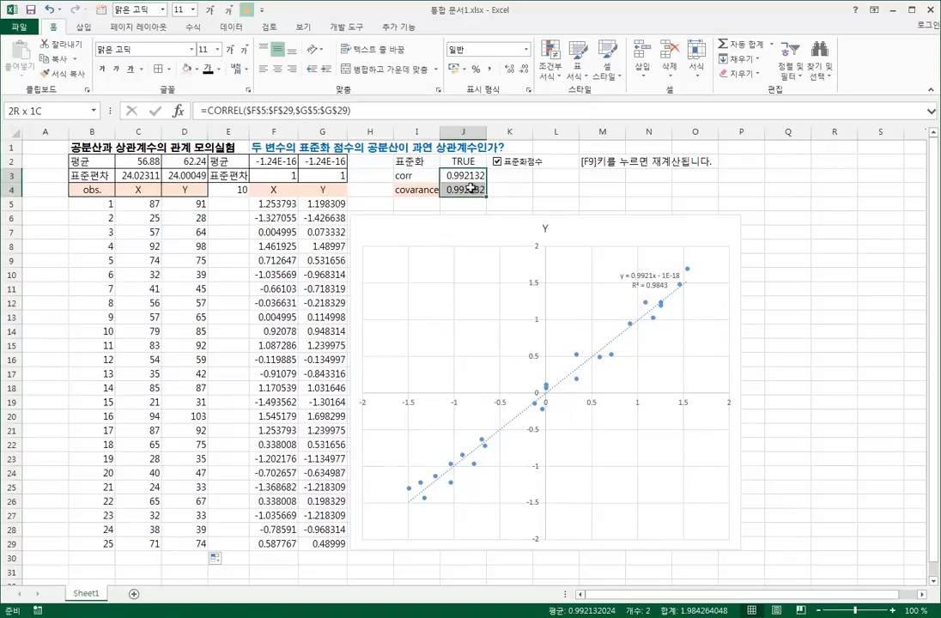
pyautogui.click(522, 71)
pyautogui.click(521, 70)
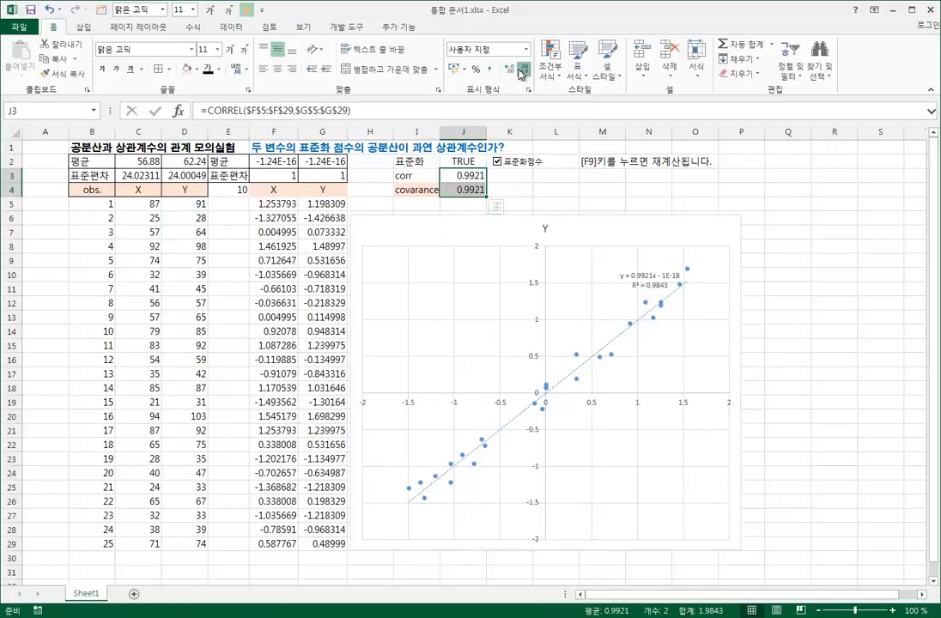
pyautogui.click(521, 70)
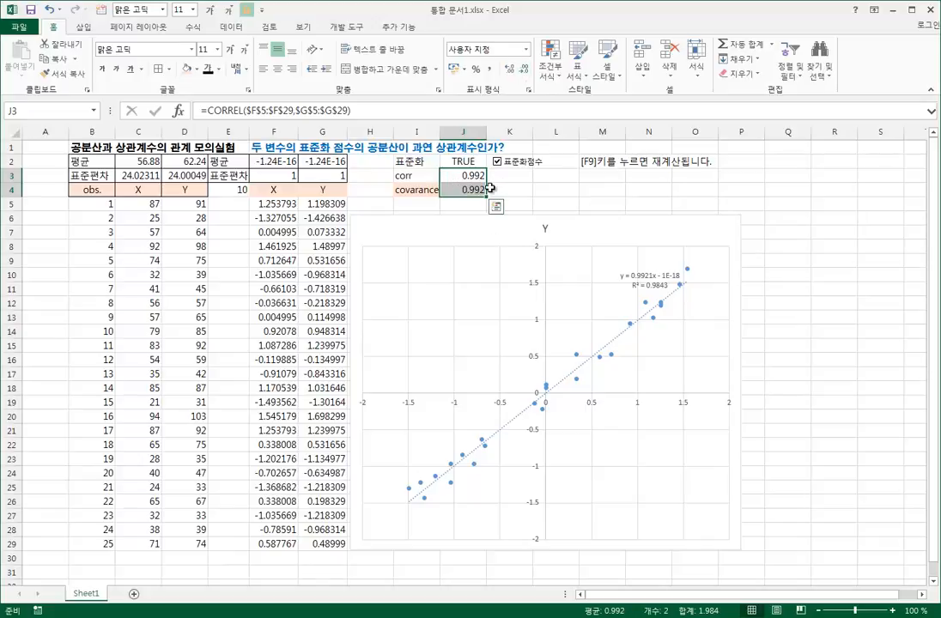
# Step: Turn standardization off to examine the raw X and Y scores and their covariance, and turn it back on
pyautogui.click(505, 178)
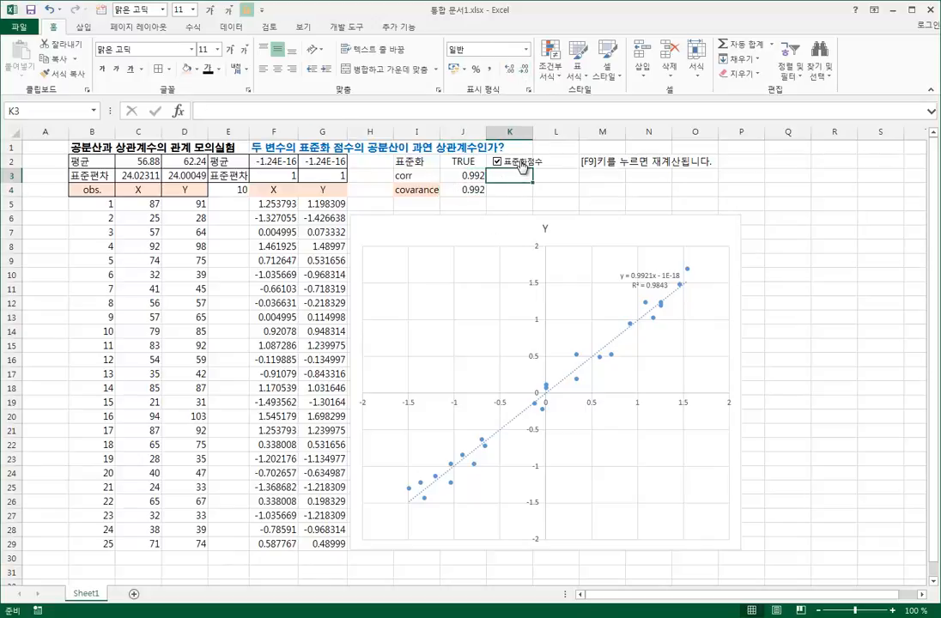
pyautogui.click(522, 163)
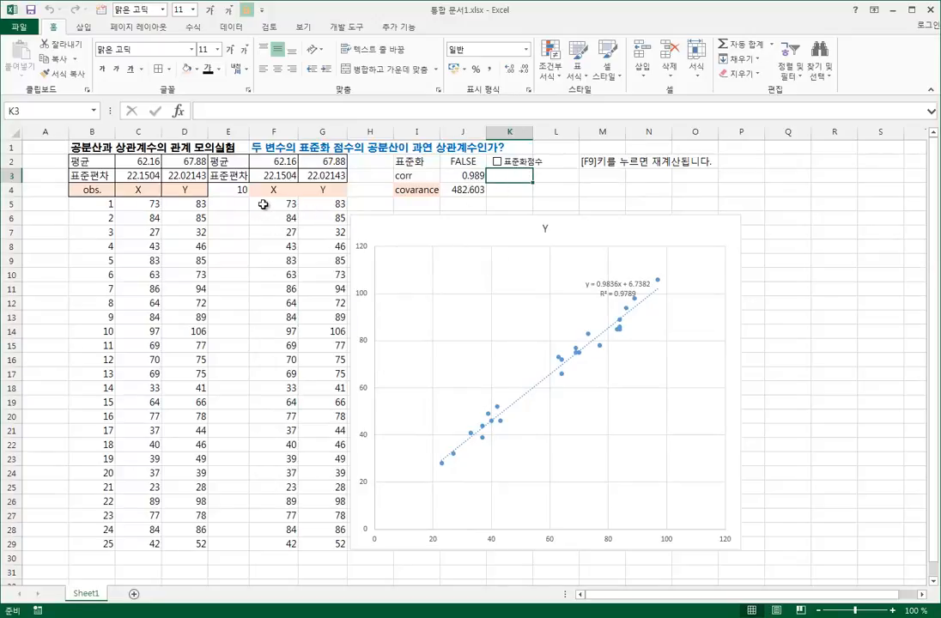
pyautogui.moveTo(289, 204); pyautogui.dragTo(328, 530)
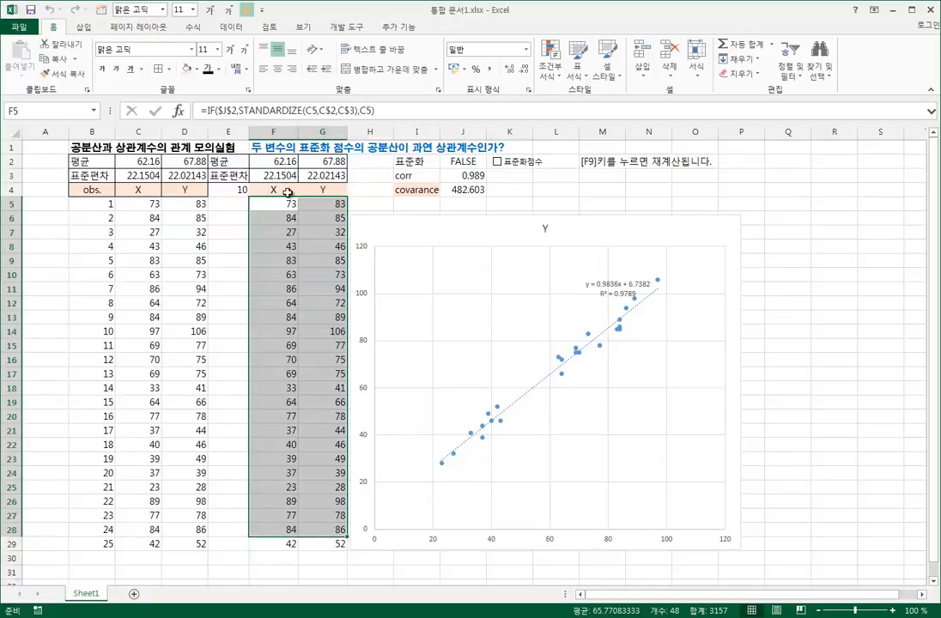
pyautogui.moveTo(289, 191); pyautogui.dragTo(325, 191)
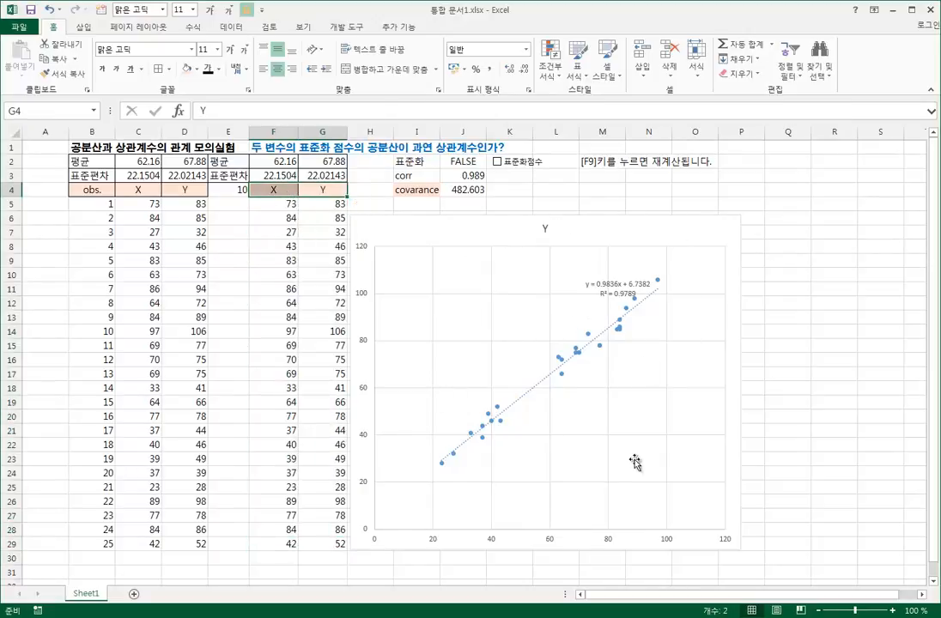
pyautogui.click(563, 203)
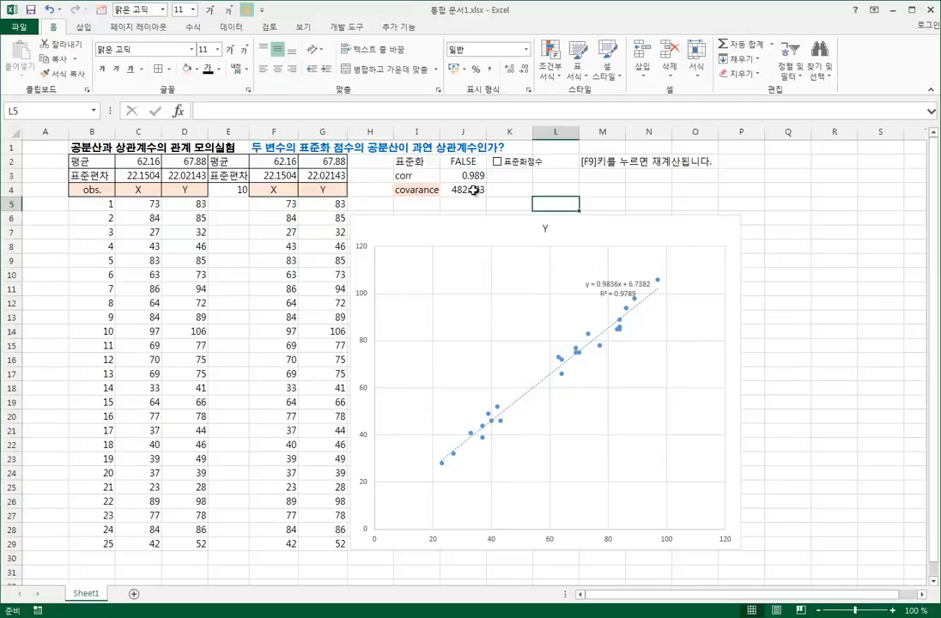
pyautogui.click(523, 165)
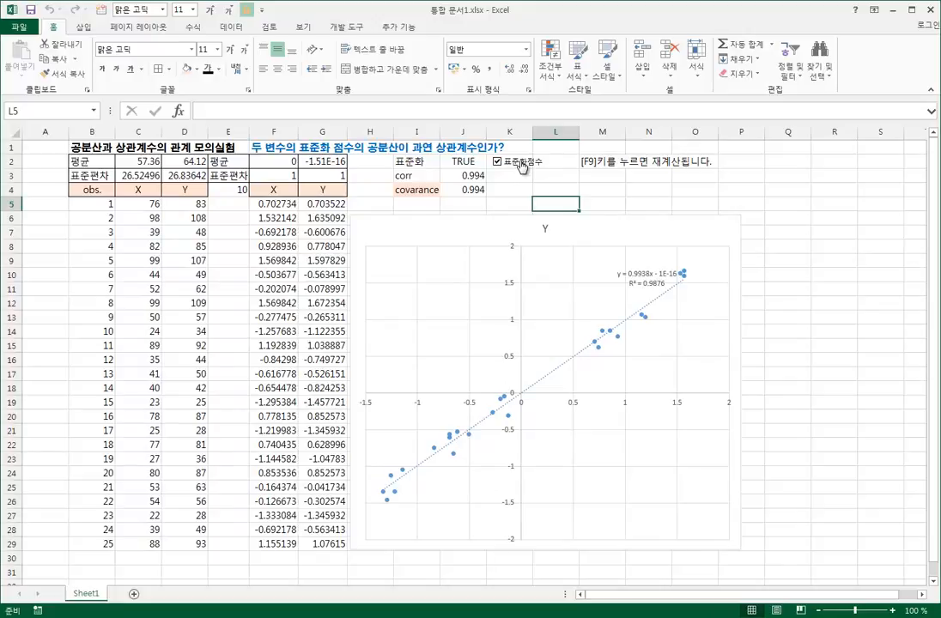
# Step: Switch to raw scores again to compare corr in J3 with the trendline slope, and restore the standardized scores
pyautogui.click(522, 164)
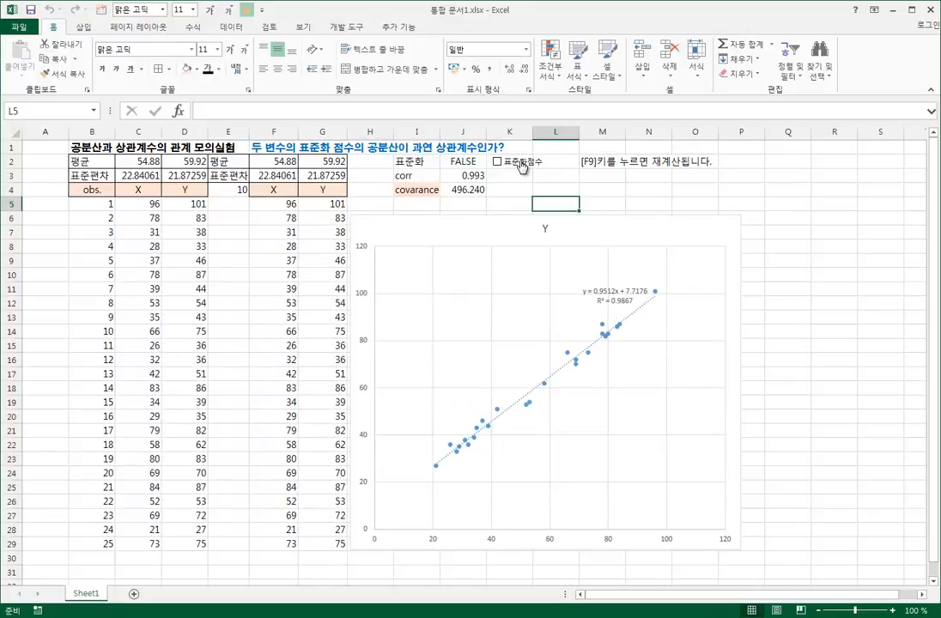
pyautogui.click(405, 176)
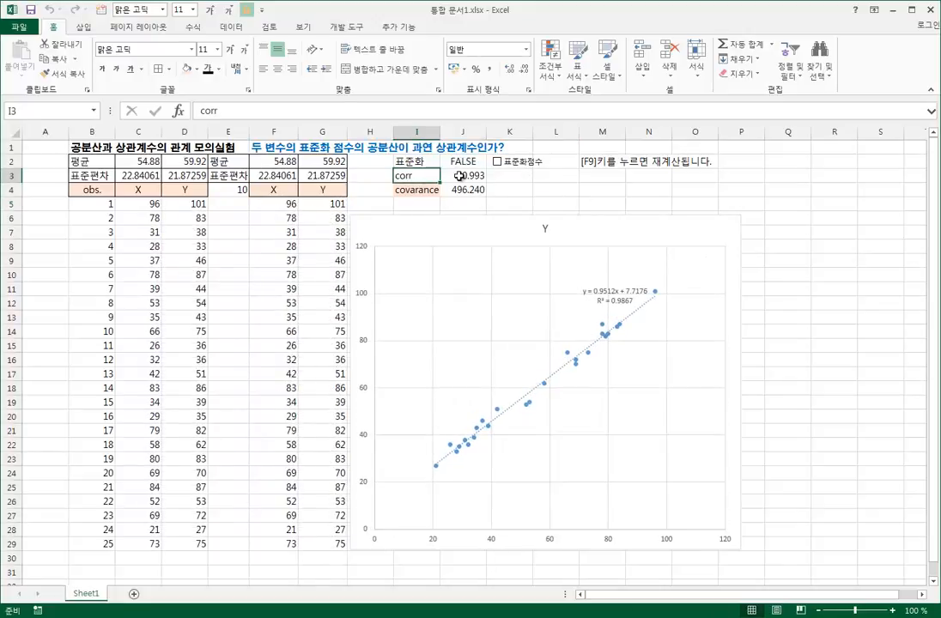
pyautogui.click(460, 175)
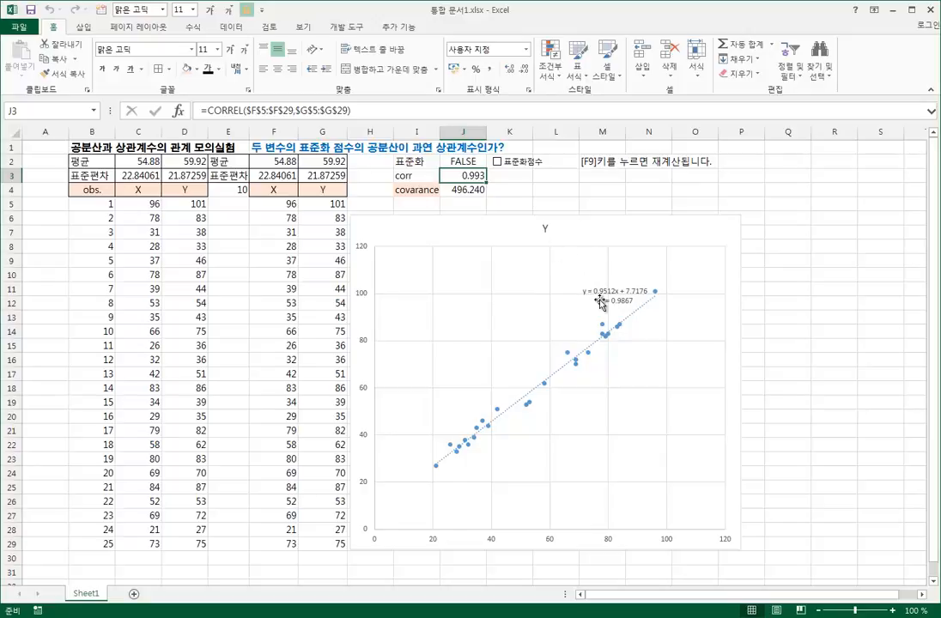
pyautogui.click(521, 169)
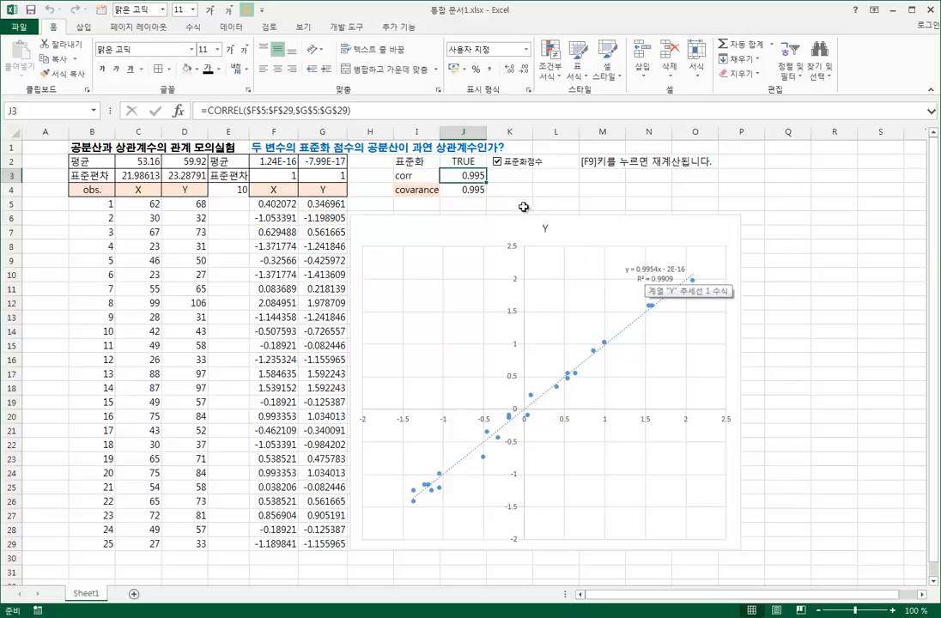
# Step: Format J3:J4 to four decimal places and compare corr and covariance with the trendline slope
pyautogui.moveTo(468, 176); pyautogui.dragTo(474, 189)
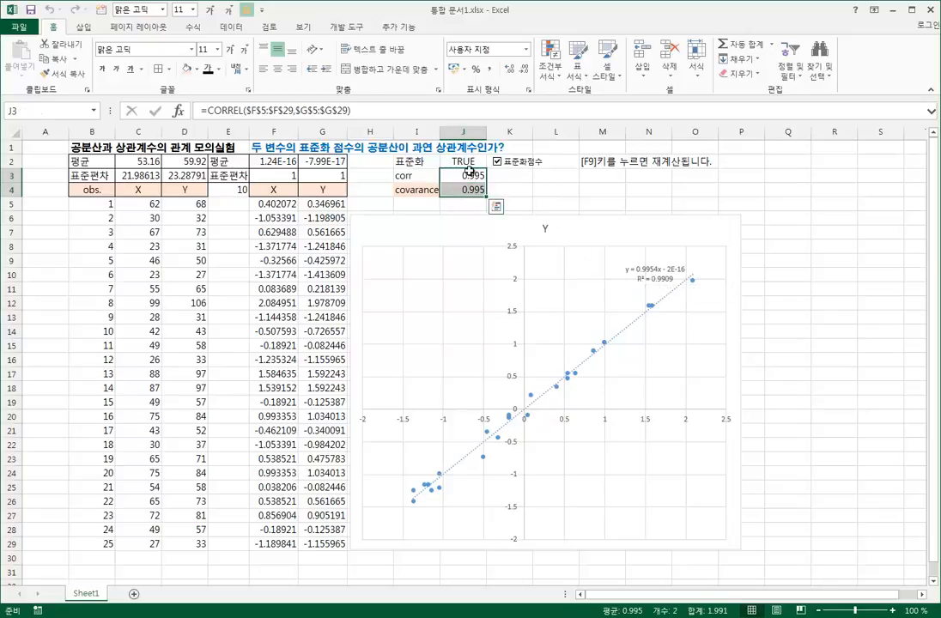
pyautogui.click(509, 75)
pyautogui.click(457, 176)
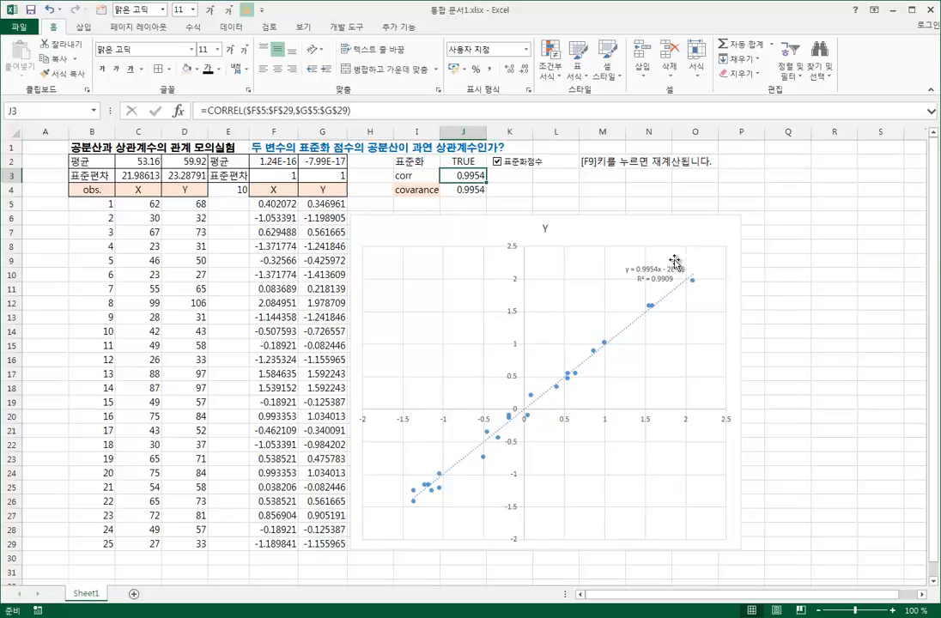
pyautogui.click(471, 189)
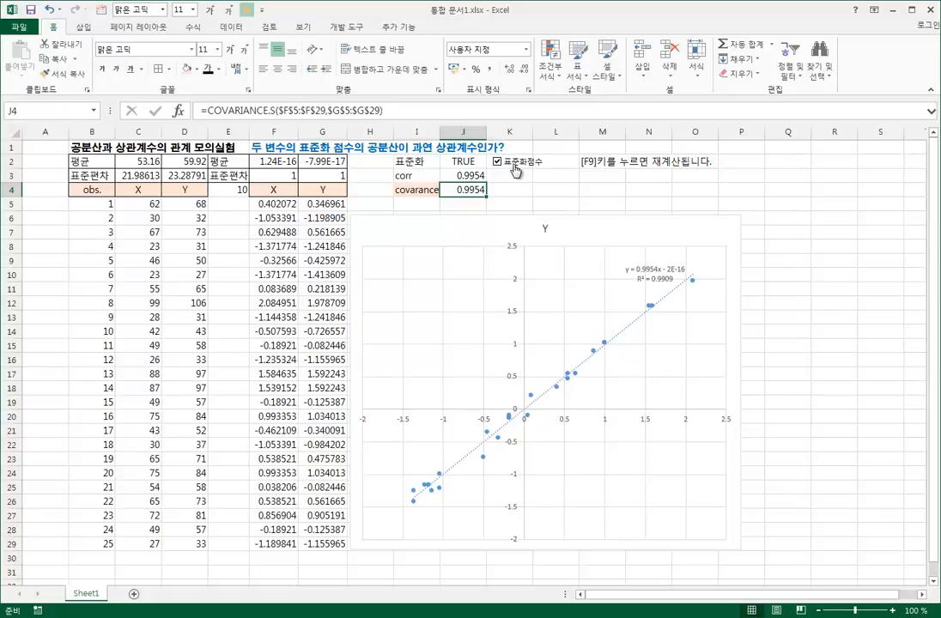
# Step: Turn standardization off and examine the corr and covariance values in J3:J4 for the raw scores
pyautogui.click(514, 168)
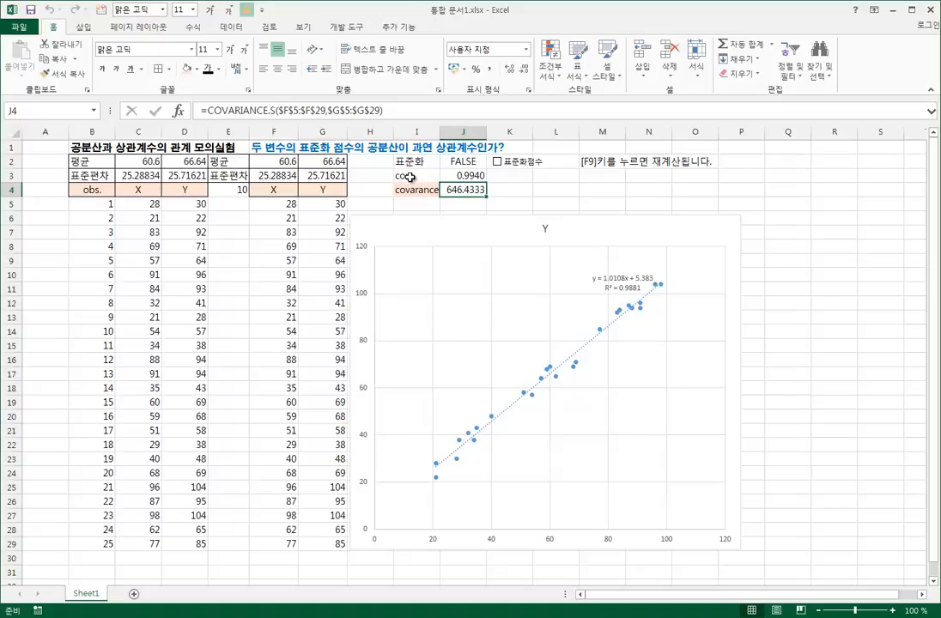
pyautogui.click(518, 181)
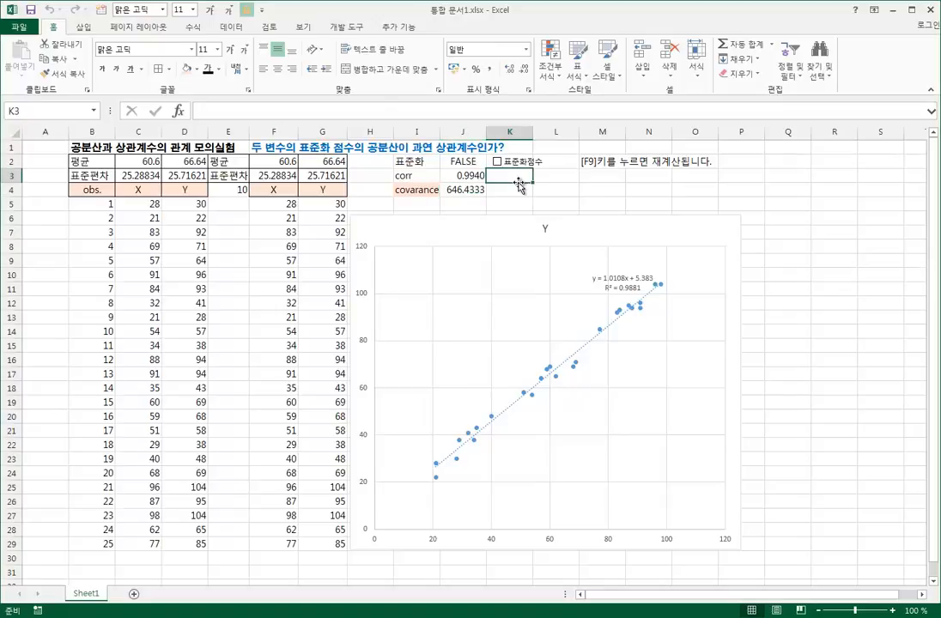
pyautogui.click(419, 176)
pyautogui.click(465, 190)
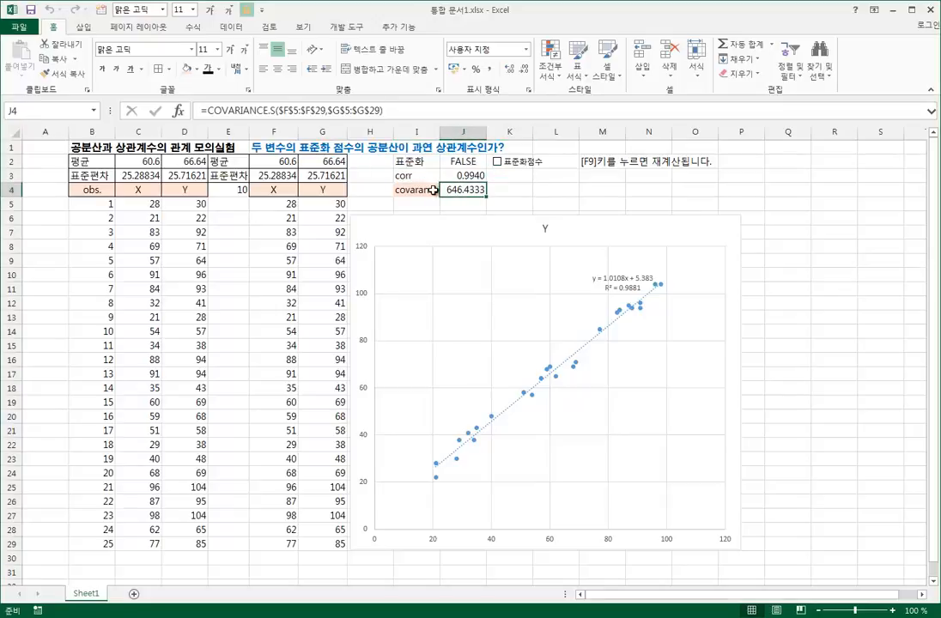
pyautogui.click(429, 190)
pyautogui.click(463, 190)
pyautogui.click(406, 189)
# Step: Compare the raw scores in C5:D29 and the X and Y columns F:G with the corr and covariance cells
pyautogui.moveTo(142, 204); pyautogui.dragTo(206, 547)
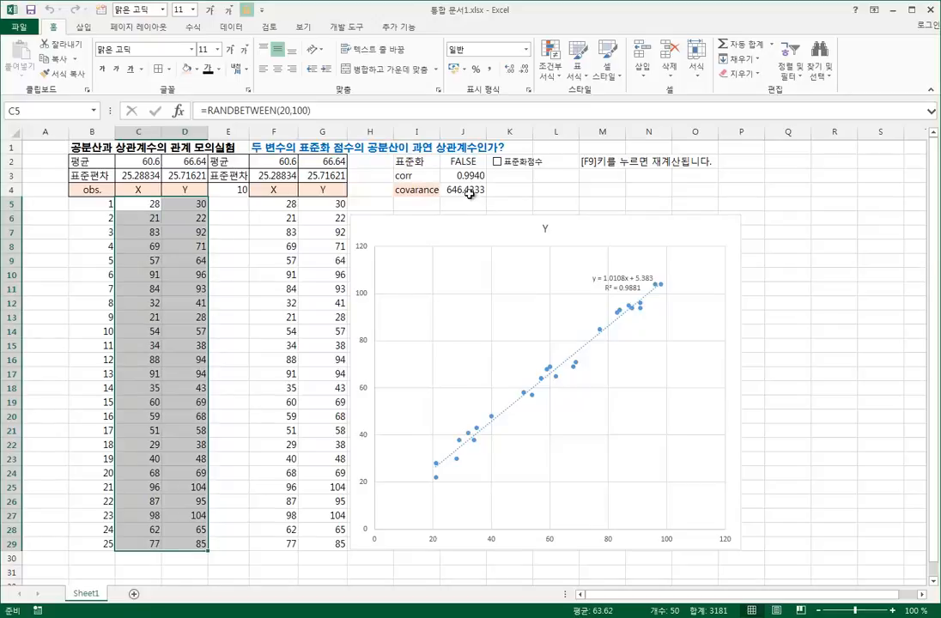
pyautogui.click(470, 194)
pyautogui.click(416, 179)
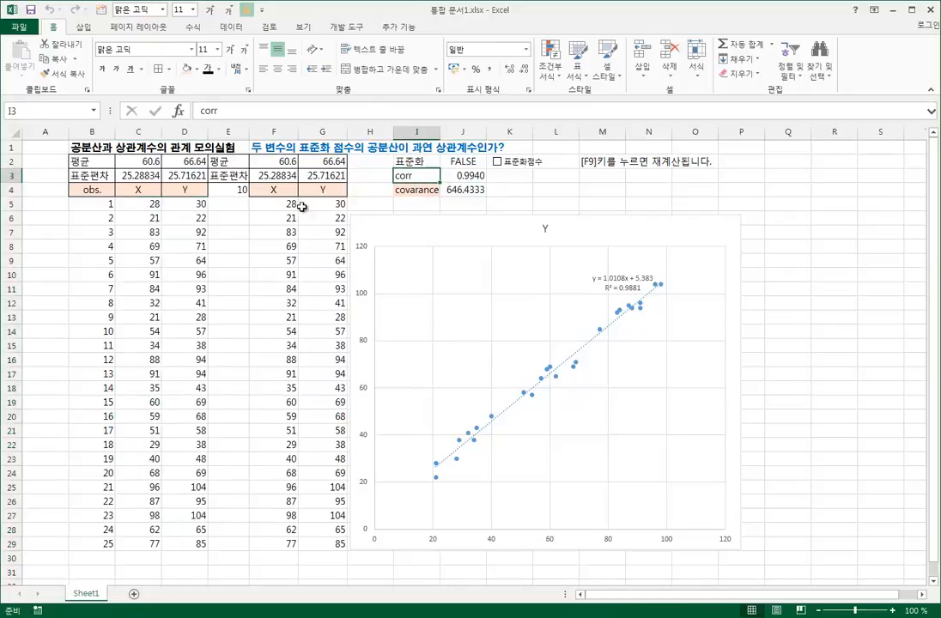
pyautogui.moveTo(137, 203); pyautogui.dragTo(204, 547)
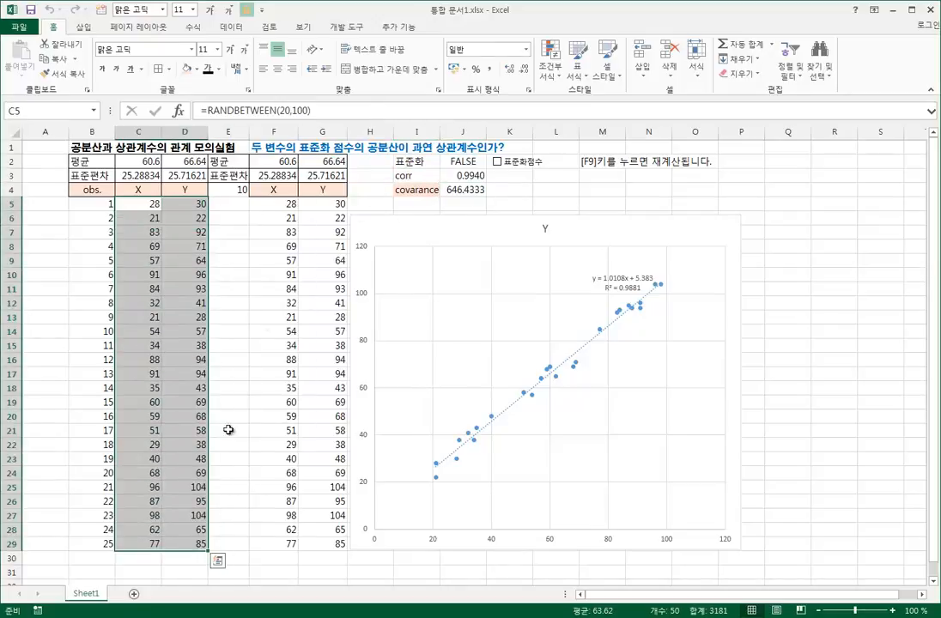
pyautogui.moveTo(275, 189); pyautogui.dragTo(319, 503)
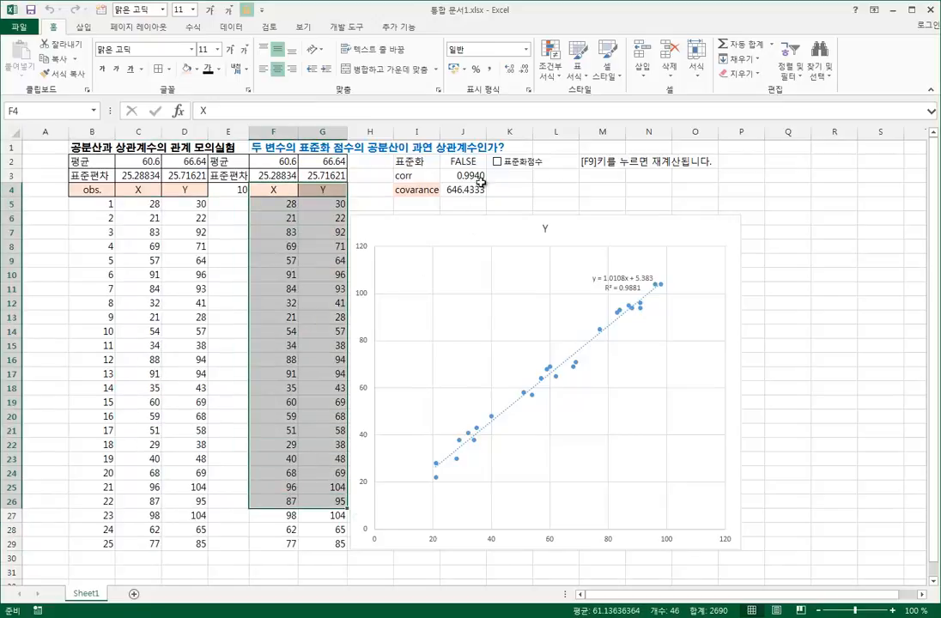
# Step: Turn standardization back on and compare corr and covariance for the standardized scores
pyautogui.click(509, 165)
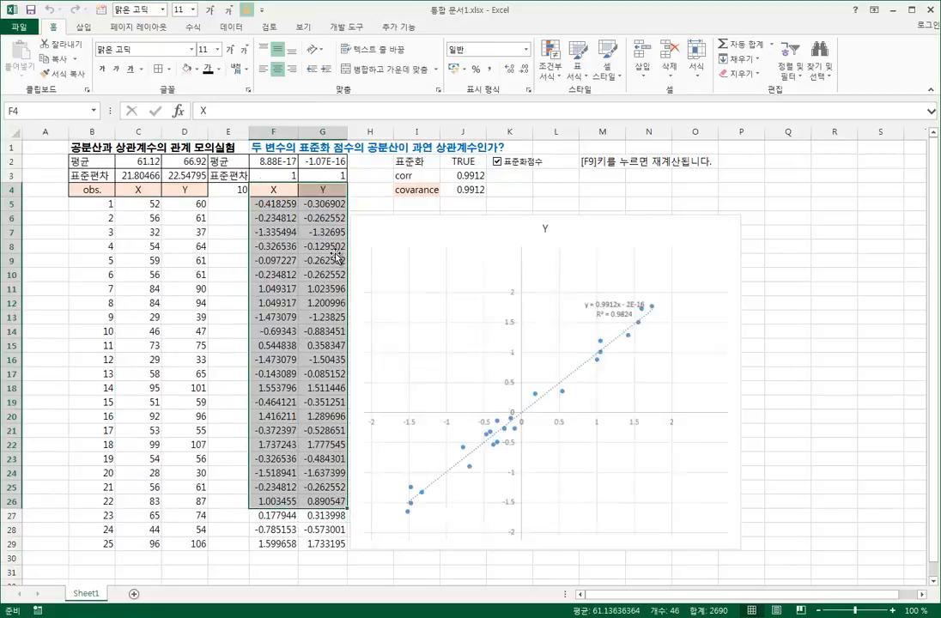
pyautogui.click(323, 247)
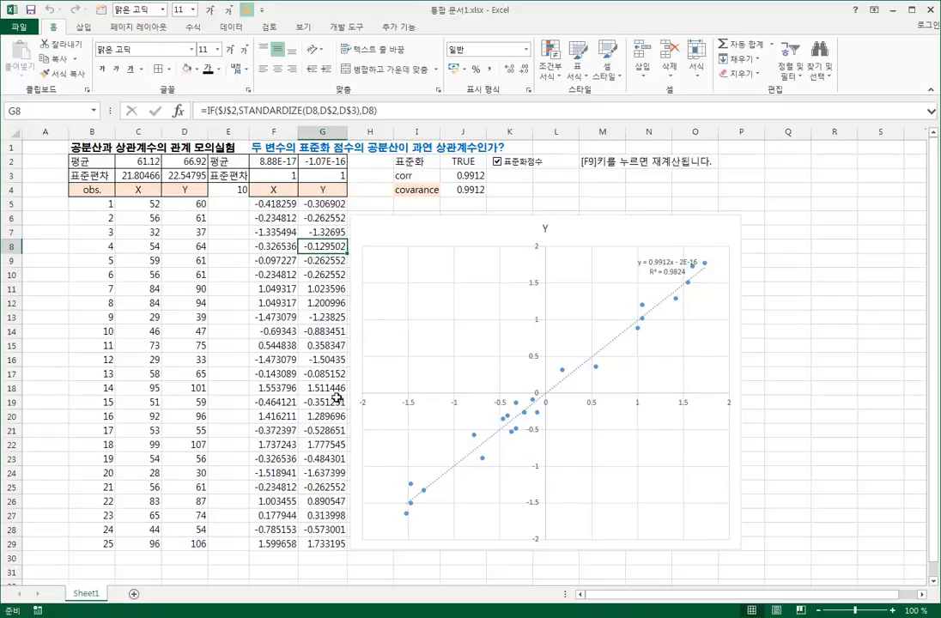
pyautogui.click(415, 176)
pyautogui.click(423, 191)
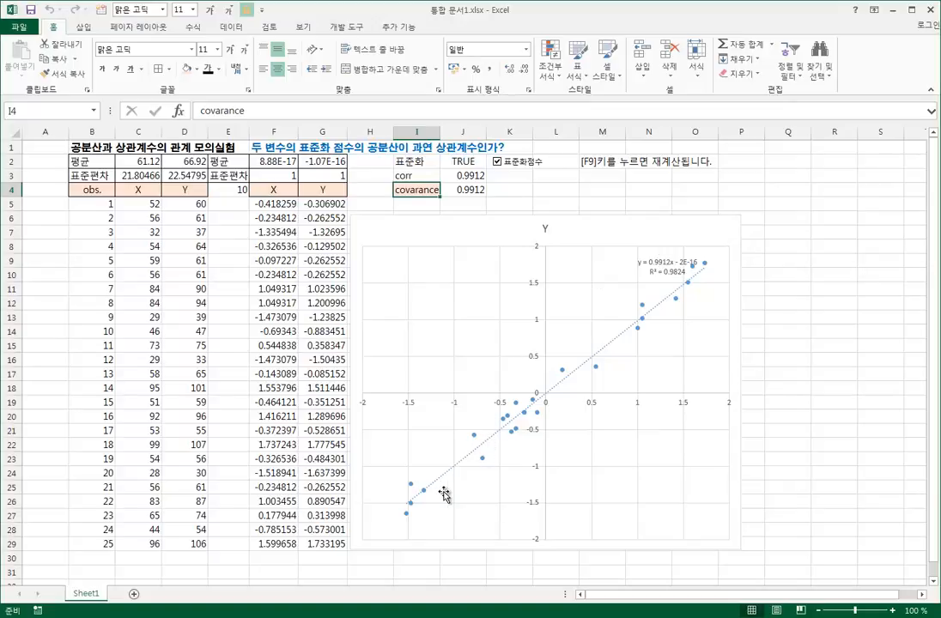
# Step: Enter the note "선형관계를 나타내는 측도다" in cell L4
pyautogui.click(550, 190)
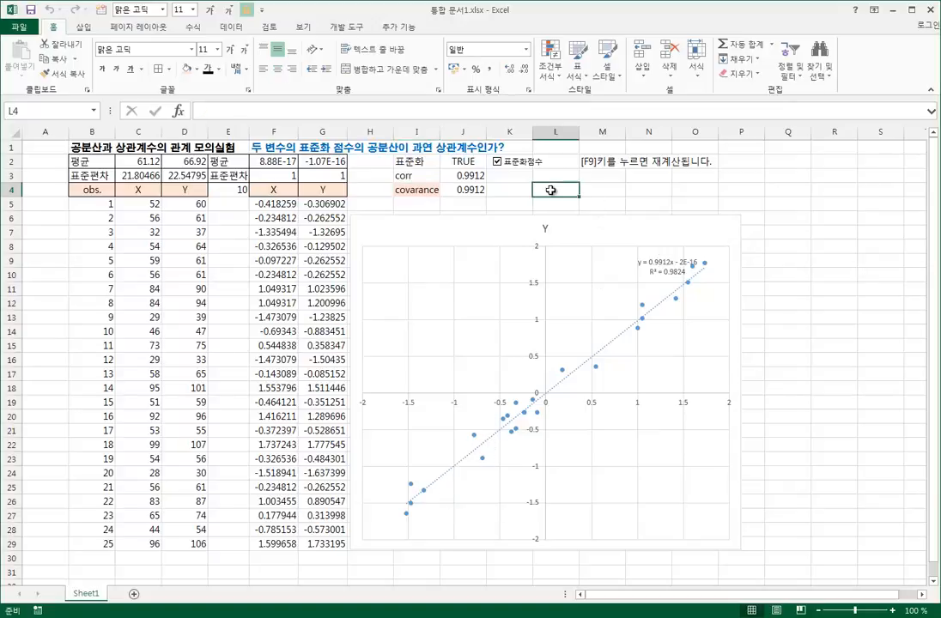
pyautogui.write('tjsgudrhksrP')
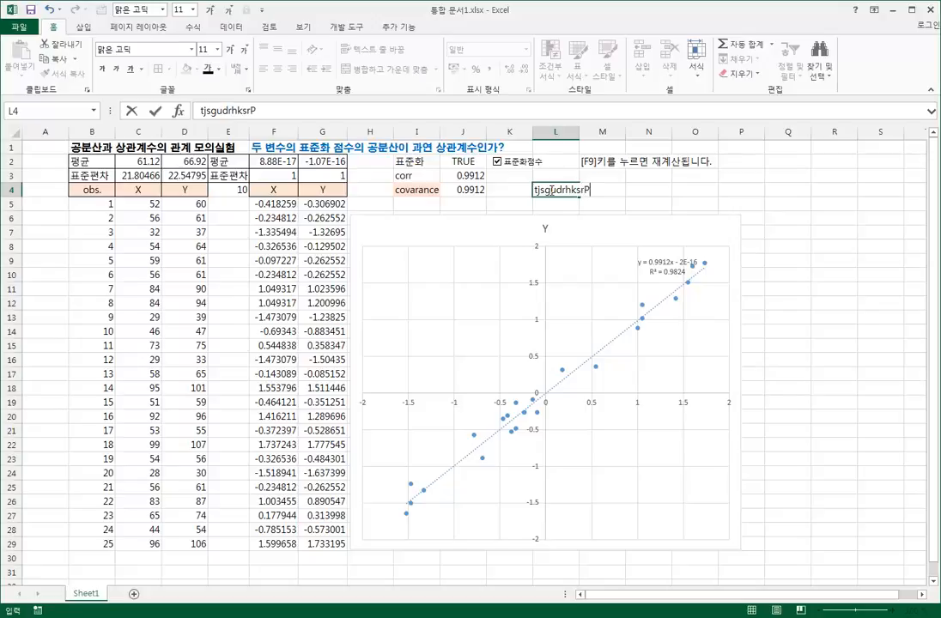
pyautogui.write('fmf ')
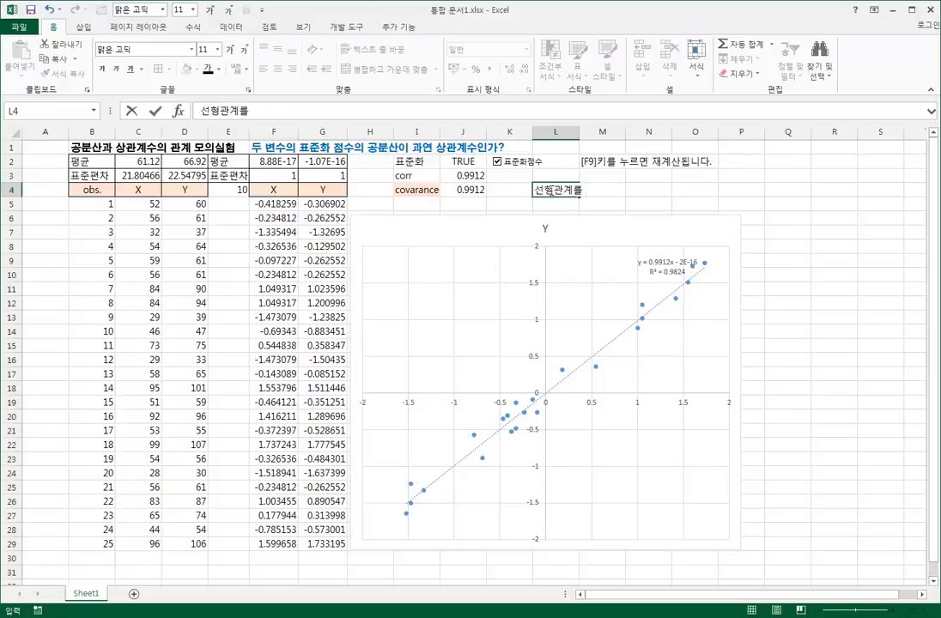
pyautogui.write('skxksosms w')
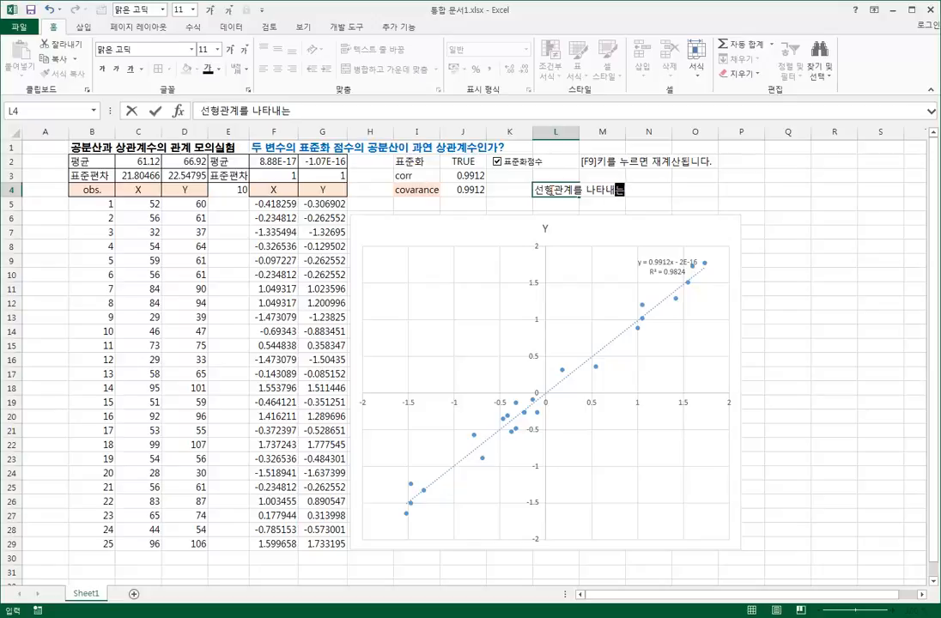
pyautogui.write('nrehek')
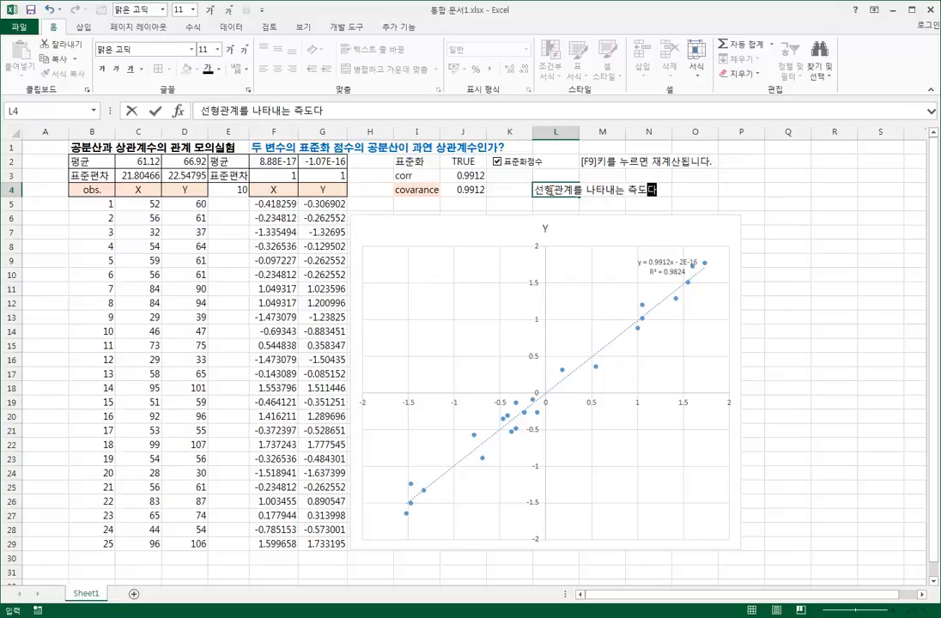
pyautogui.press('Return')
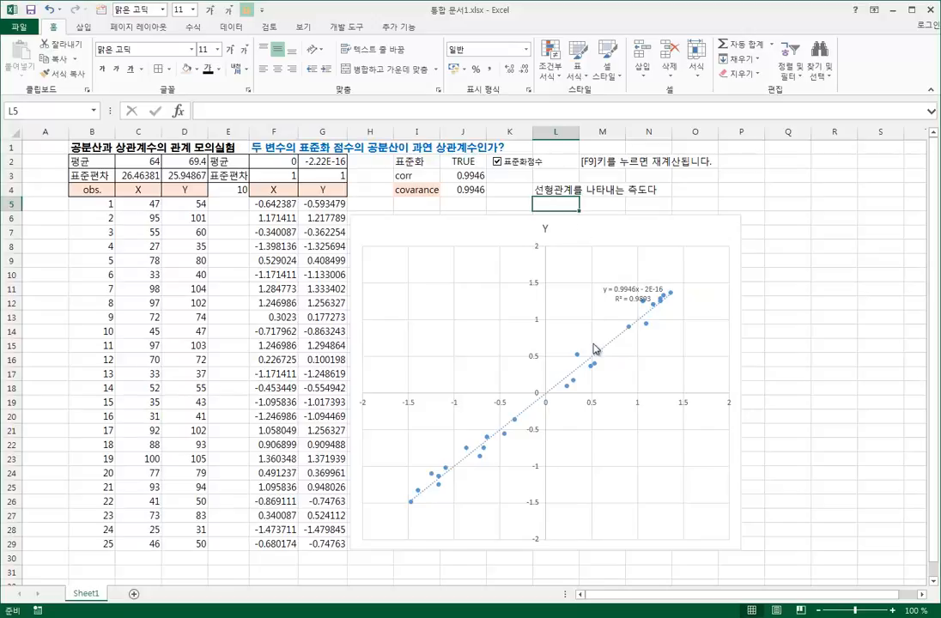
# Step: Examine the corr result in J3 against the raw scores in columns C:D and the standardized scores in F4:G29
pyautogui.click(429, 176)
pyautogui.click(448, 176)
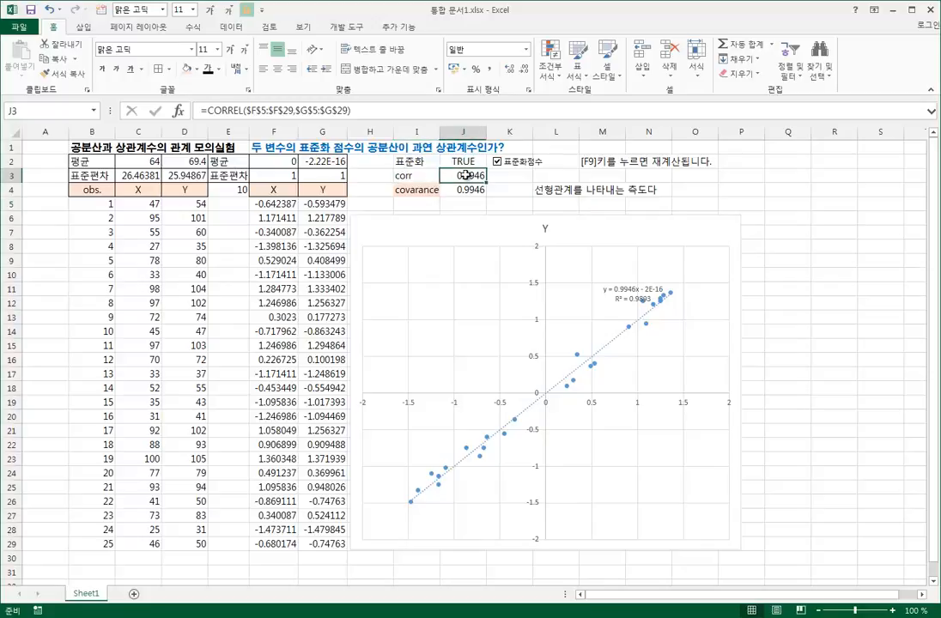
pyautogui.click(430, 174)
pyautogui.hotkey('shift', 'Right')
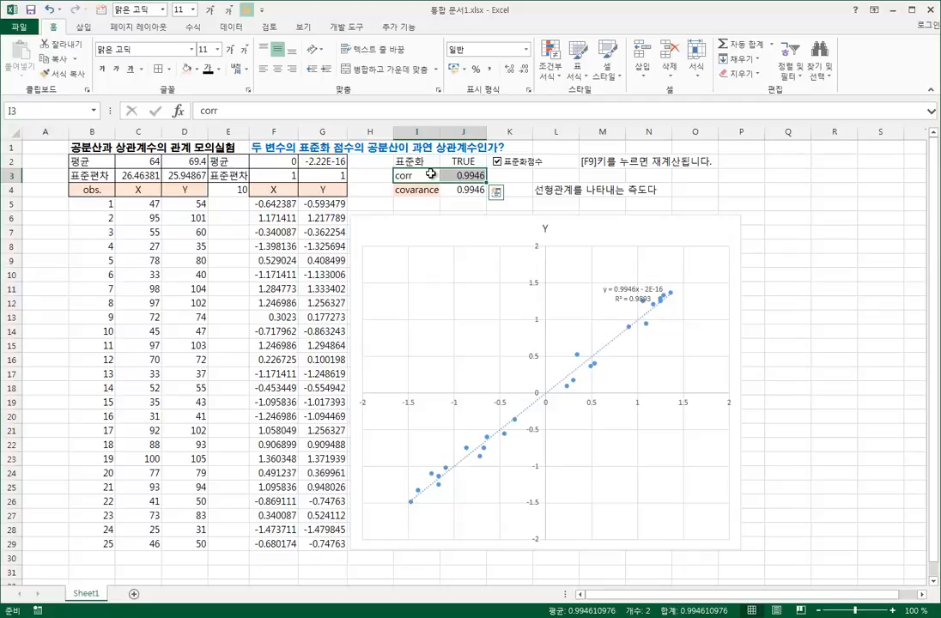
pyautogui.moveTo(137, 203); pyautogui.dragTo(186, 311)
pyautogui.click(287, 193)
pyautogui.moveTo(289, 198); pyautogui.dragTo(330, 545)
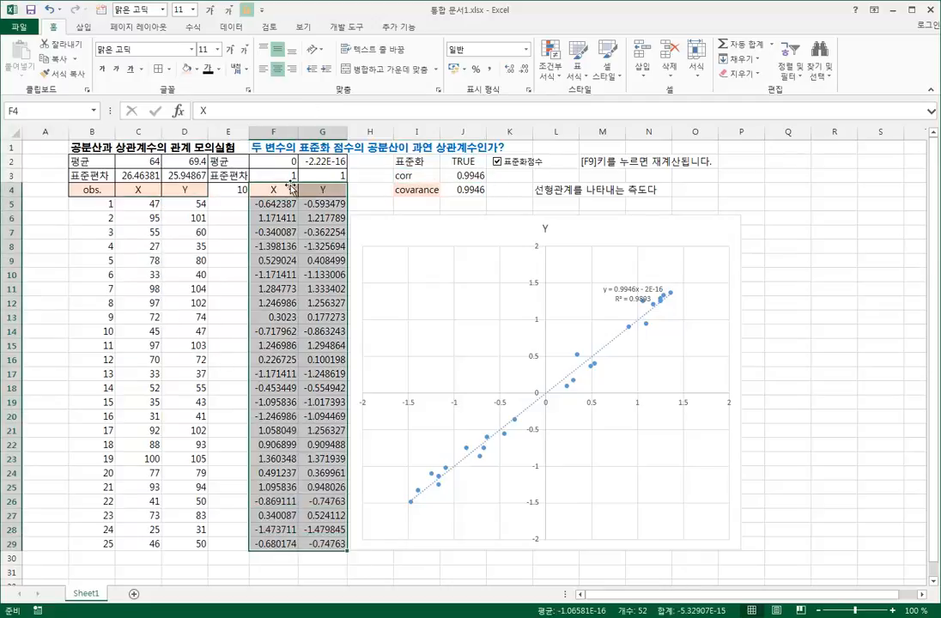
pyautogui.click(478, 176)
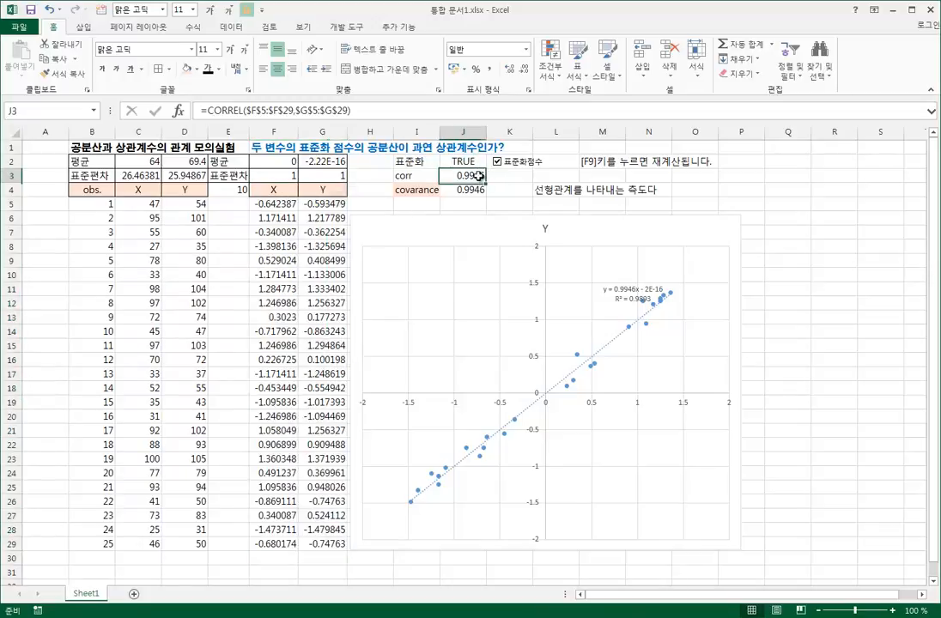
# Step: Examine the covariance label in I4 alongside the standardized scores in F4:G29 and the raw X scores
pyautogui.click(415, 189)
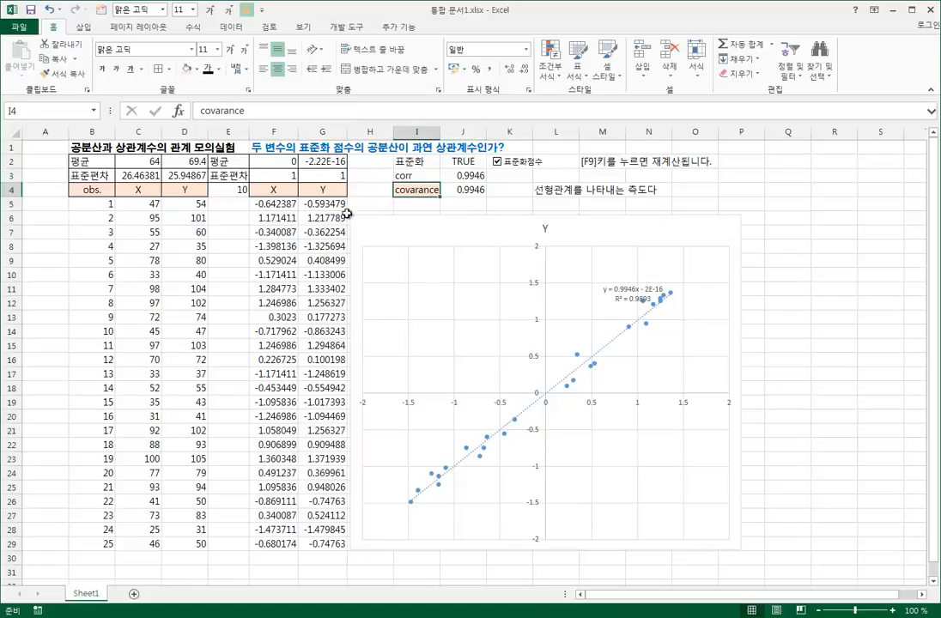
pyautogui.moveTo(285, 190); pyautogui.dragTo(317, 544)
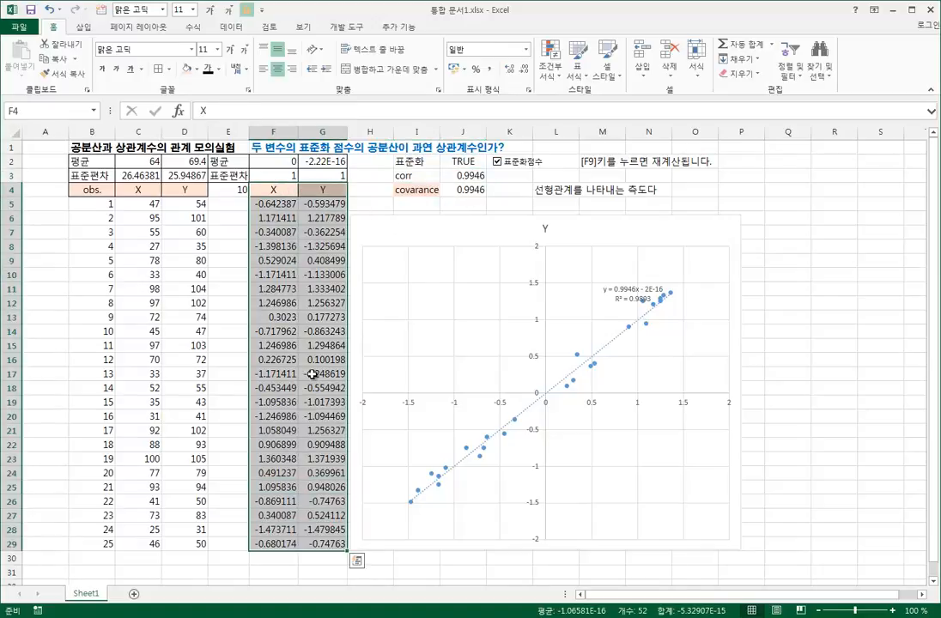
pyautogui.click(137, 204)
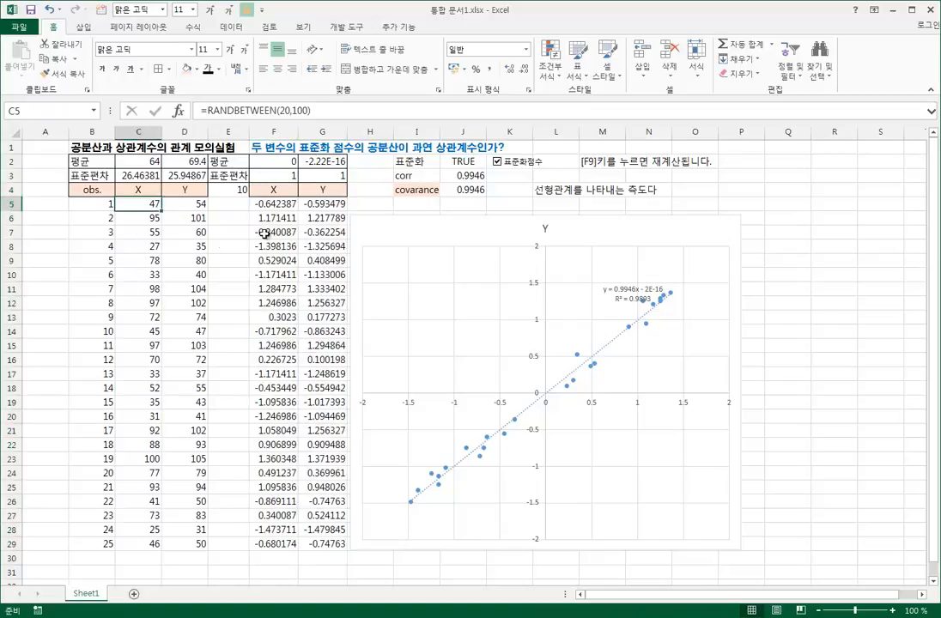
pyautogui.click(418, 190)
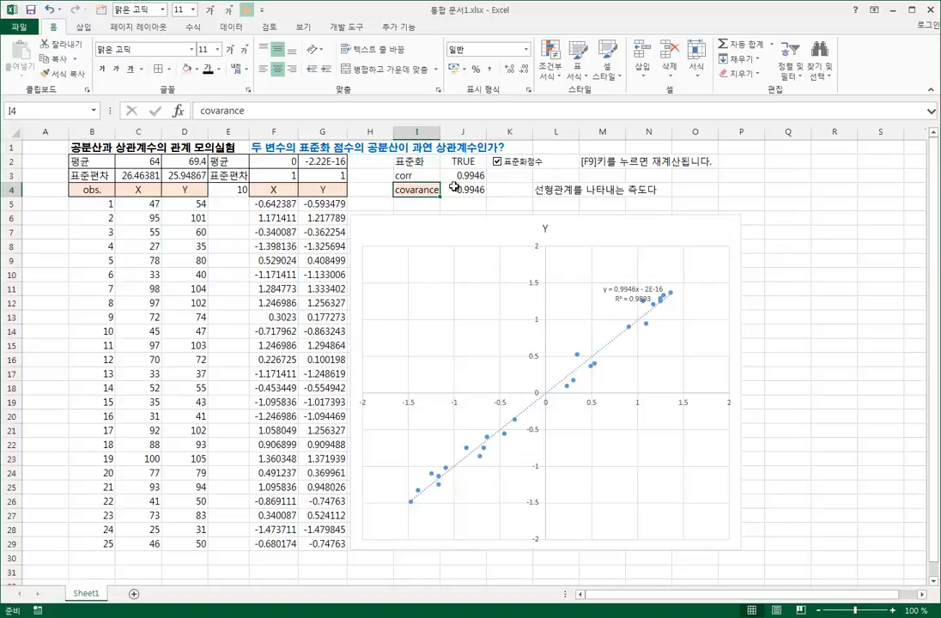
# Step: Switch standardization off and on again, and inspect the standardized score formulas in columns F and G
pyautogui.click(507, 163)
pyautogui.click(504, 163)
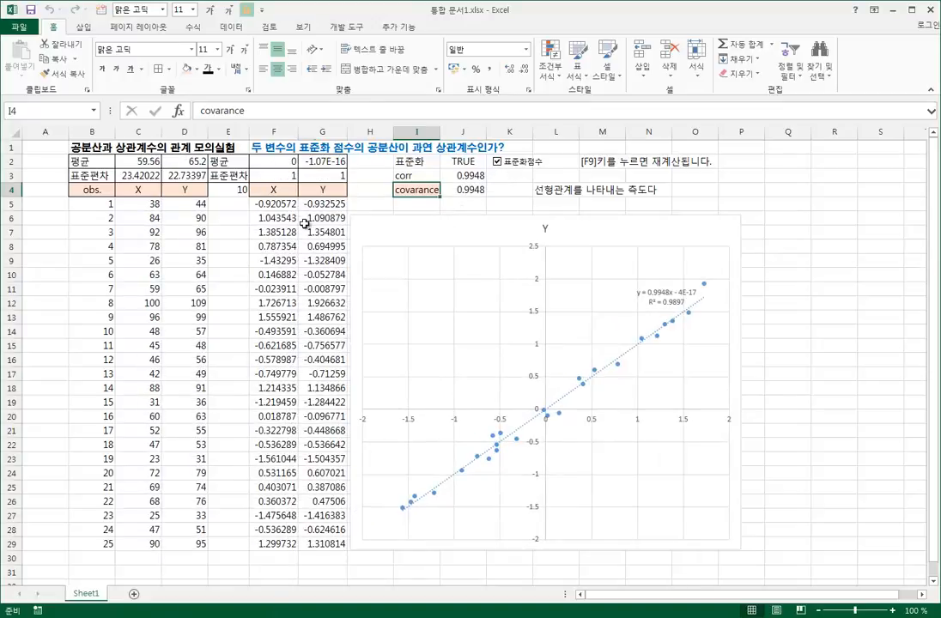
pyautogui.click(311, 222)
pyautogui.click(279, 332)
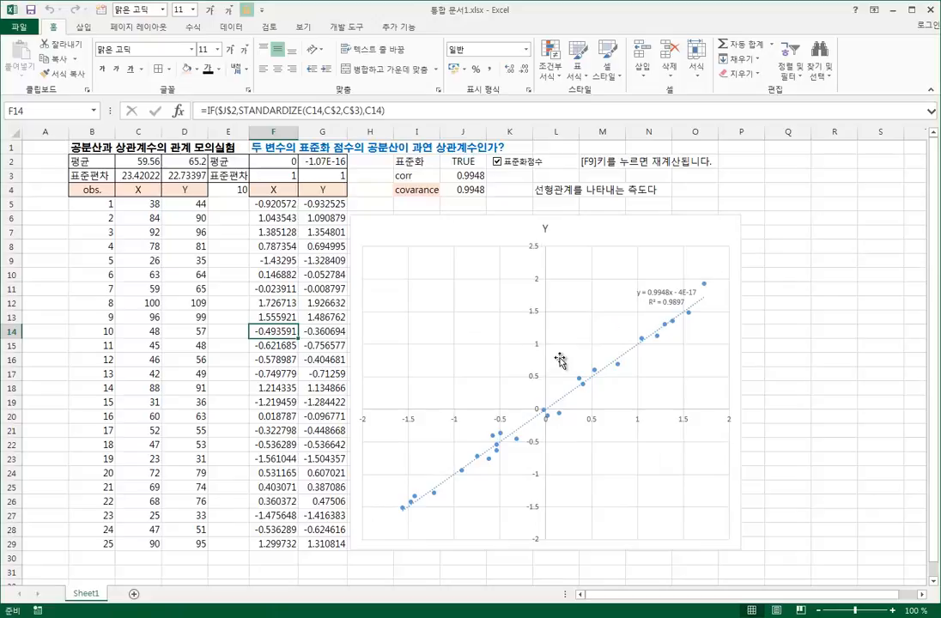
# Step: Switch to the raw scores and compare the COVARIANCE.S result in J4 with the CORREL result in J3
pyautogui.click(525, 163)
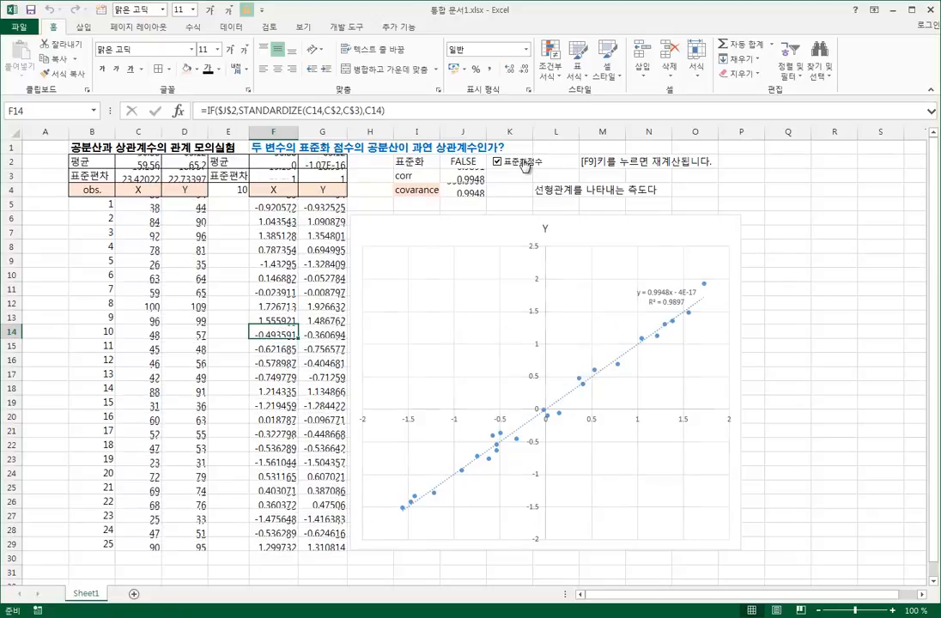
pyautogui.click(471, 176)
pyautogui.press('Down')
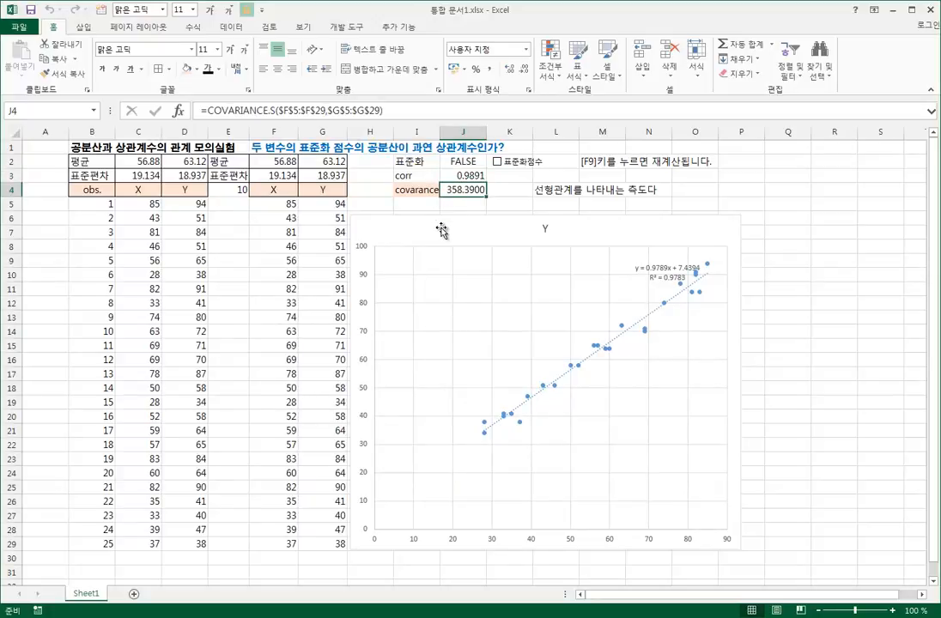
pyautogui.click(412, 193)
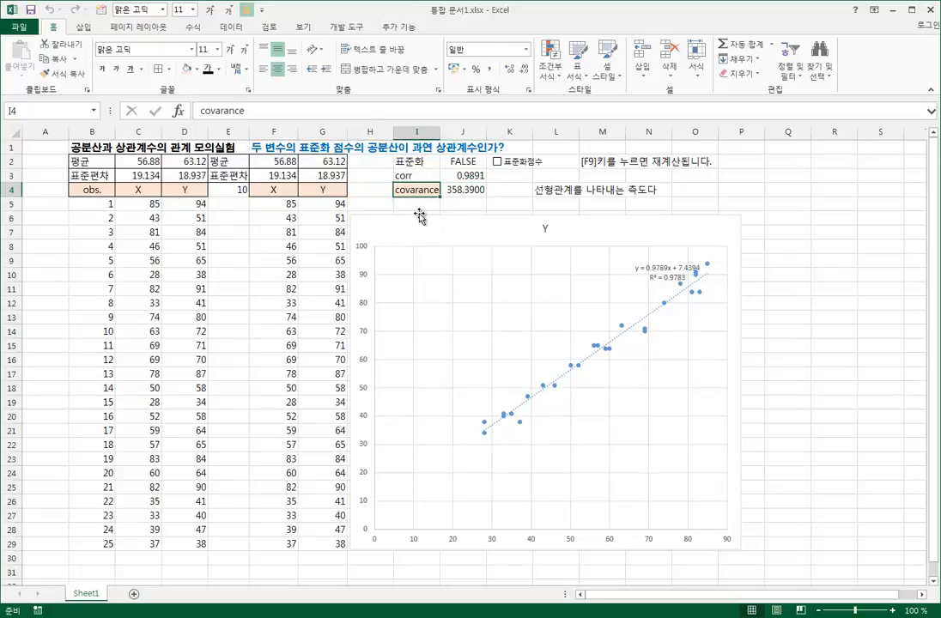
pyautogui.click(462, 188)
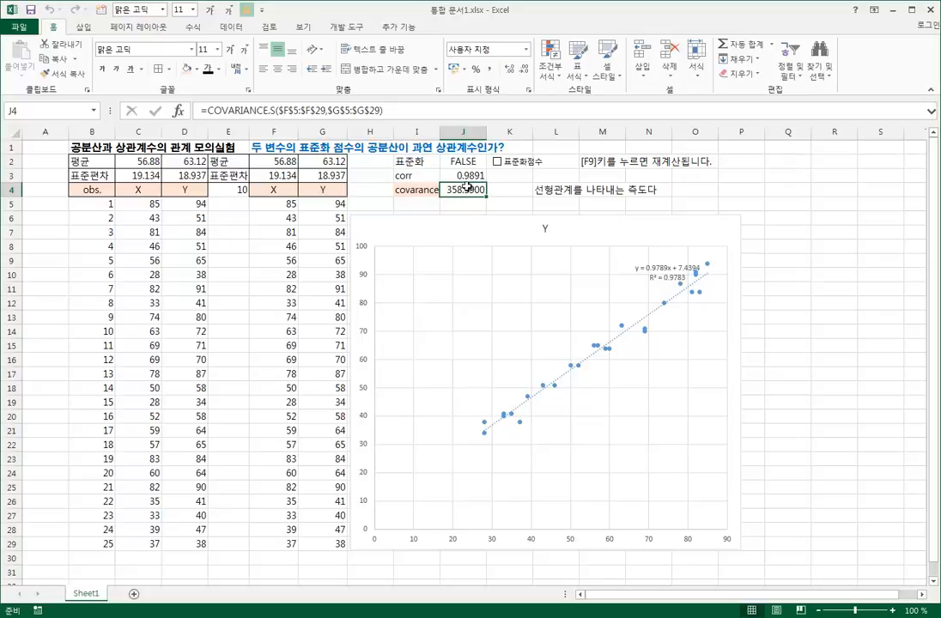
pyautogui.click(406, 191)
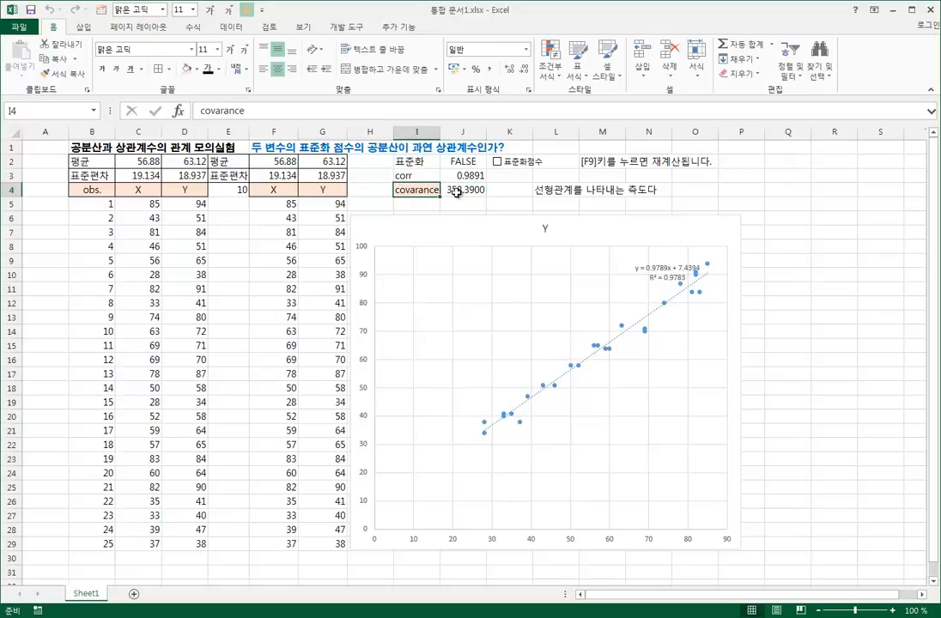
pyautogui.click(418, 176)
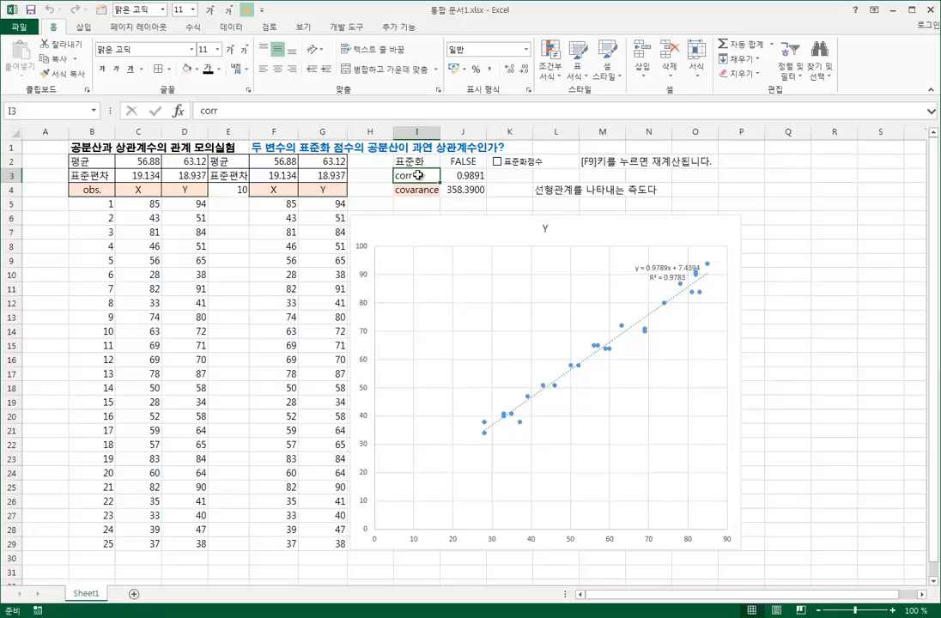
pyautogui.click(473, 176)
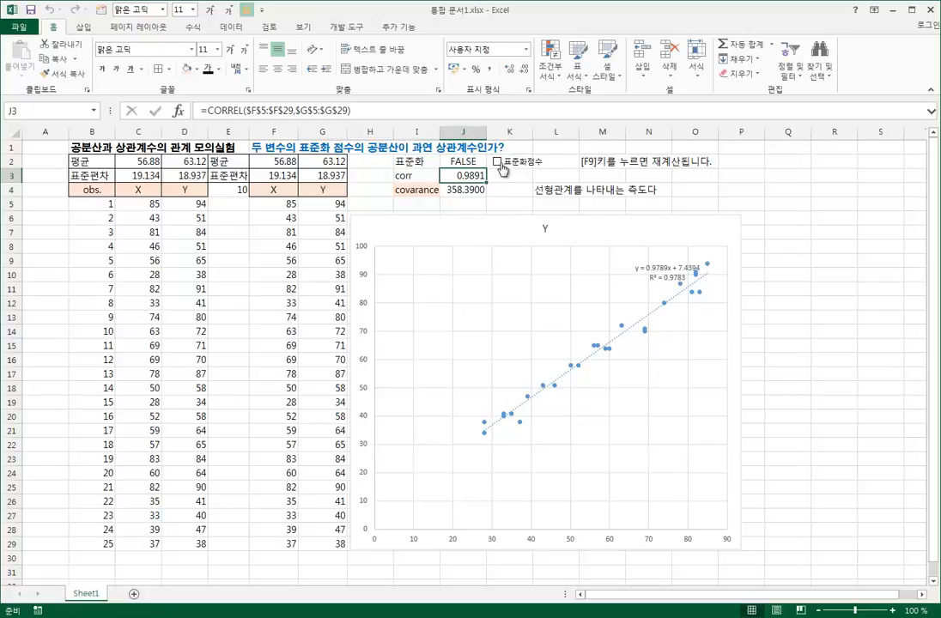
# Step: Toggle standardization on, off and on again to compare corr and covariance across recalculated samples, ending with standardized scores
pyautogui.click(501, 168)
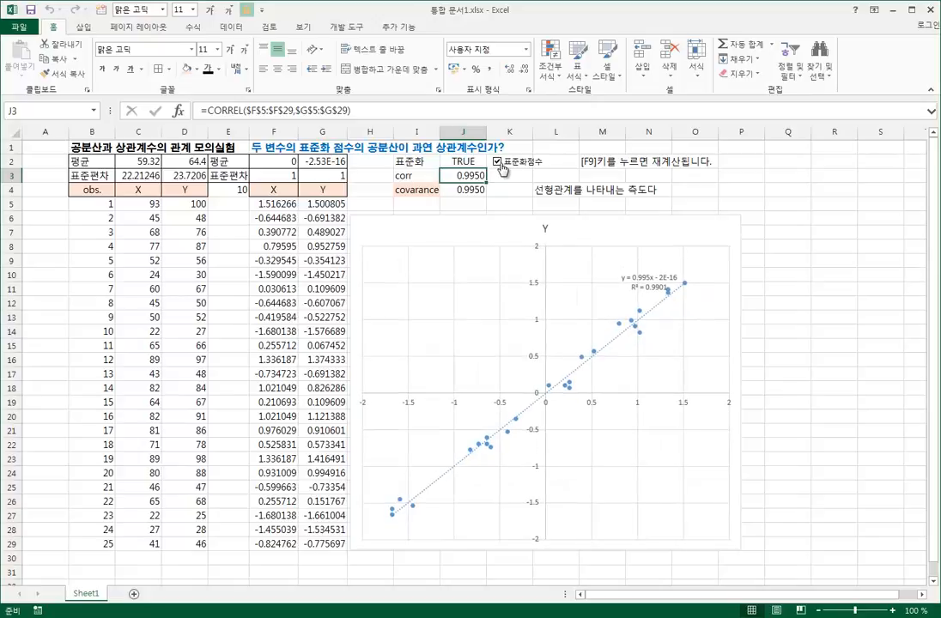
pyautogui.click(502, 169)
pyautogui.click(498, 161)
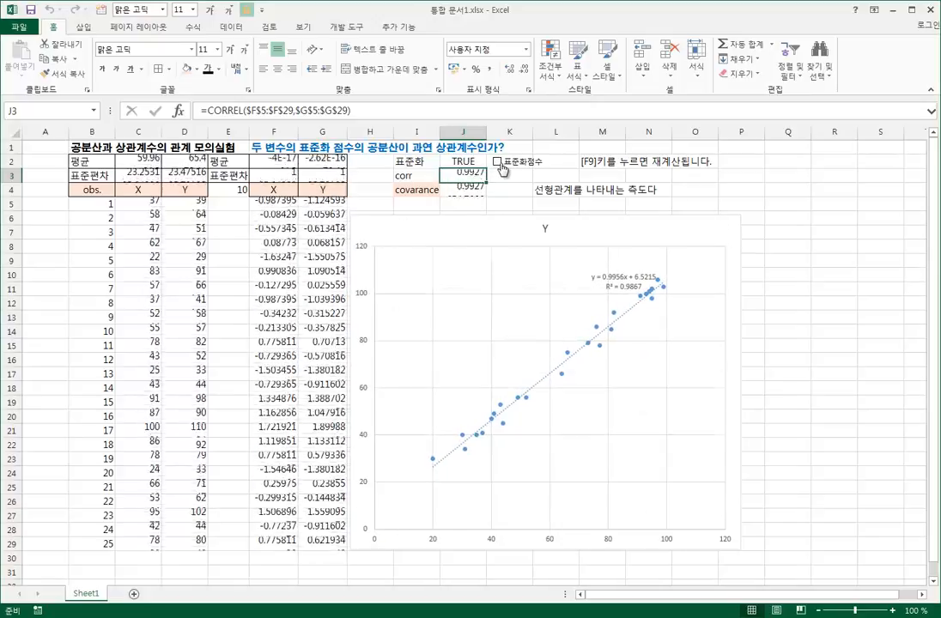
# Step: Toggle standardization off, on and off again to compare corr and covariance across samples, ending with raw scores
pyautogui.click(501, 165)
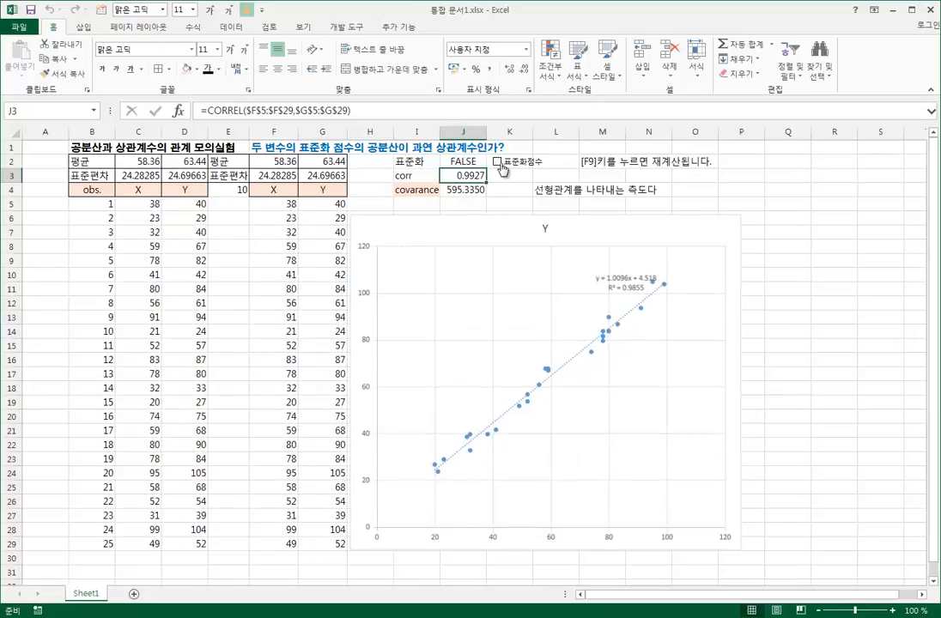
pyautogui.click(502, 168)
pyautogui.click(503, 168)
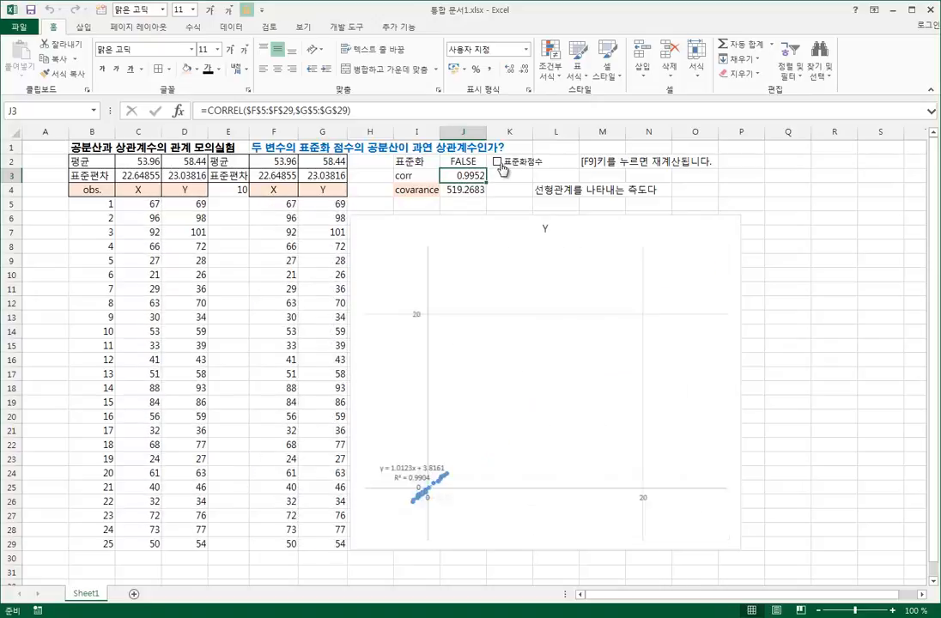
pyautogui.click(505, 178)
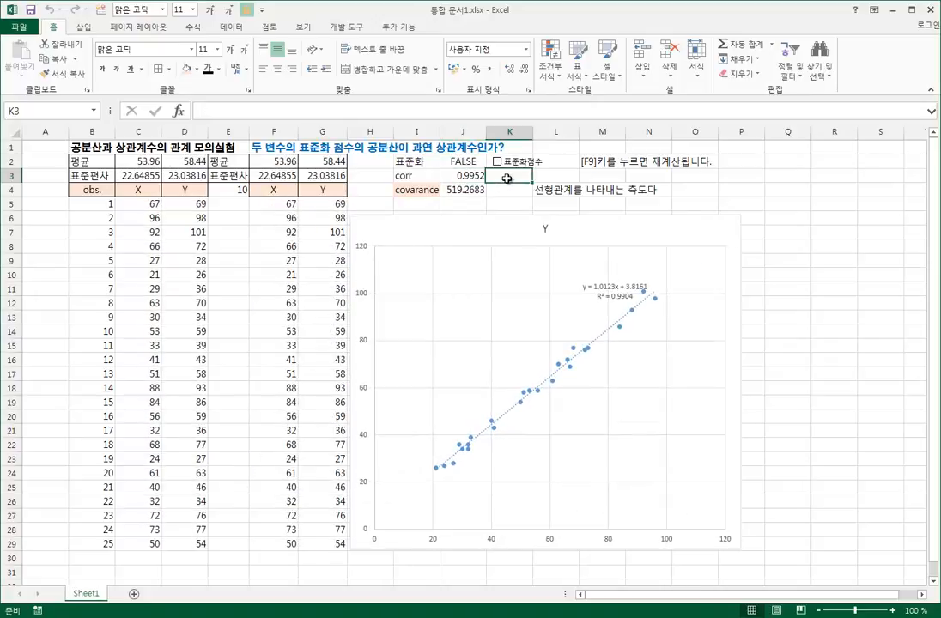
# Step: Enter the label R^2 in cell I5, below the covariance label
pyautogui.click(430, 203)
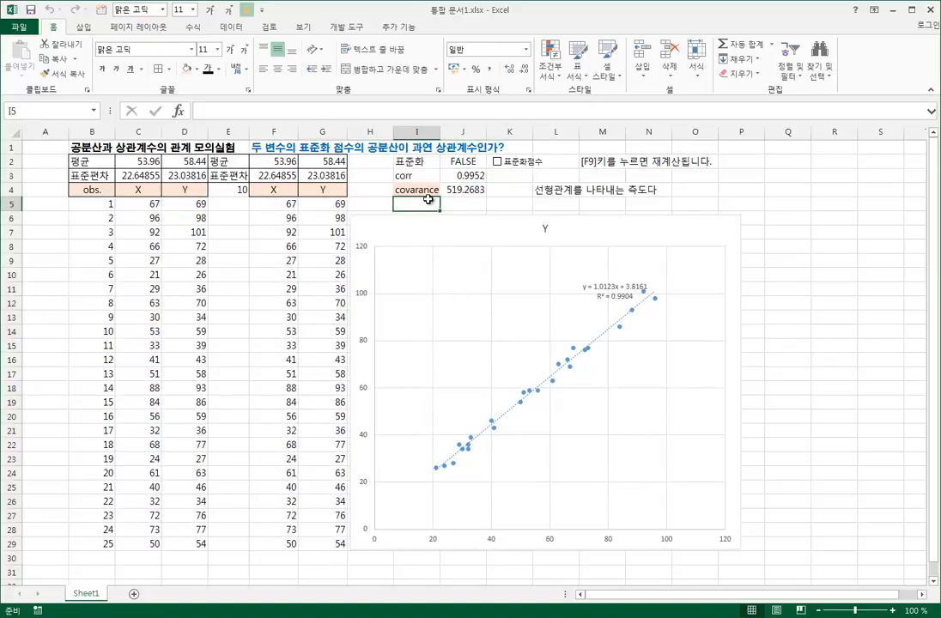
pyautogui.write('ㄲ^2')
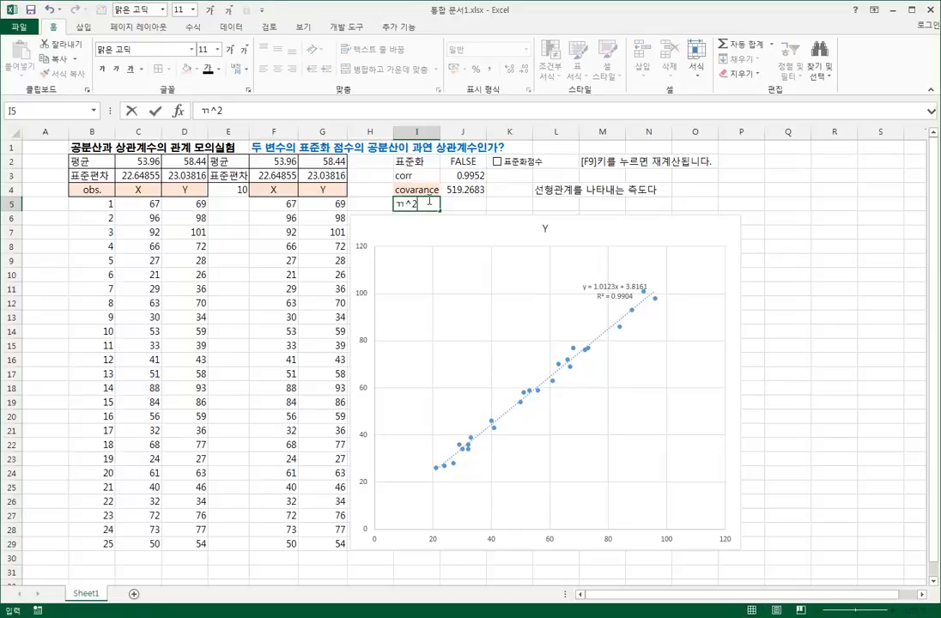
pyautogui.hotkey('ctrl', 'Return')
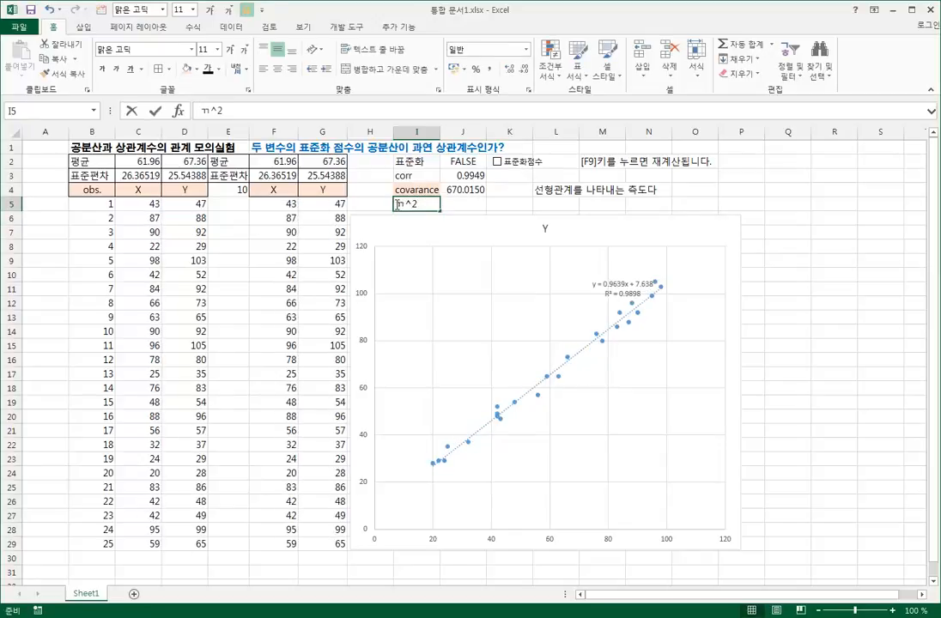
pyautogui.doubleClick(397, 203)
pyautogui.press('Delete')
pyautogui.write('R')
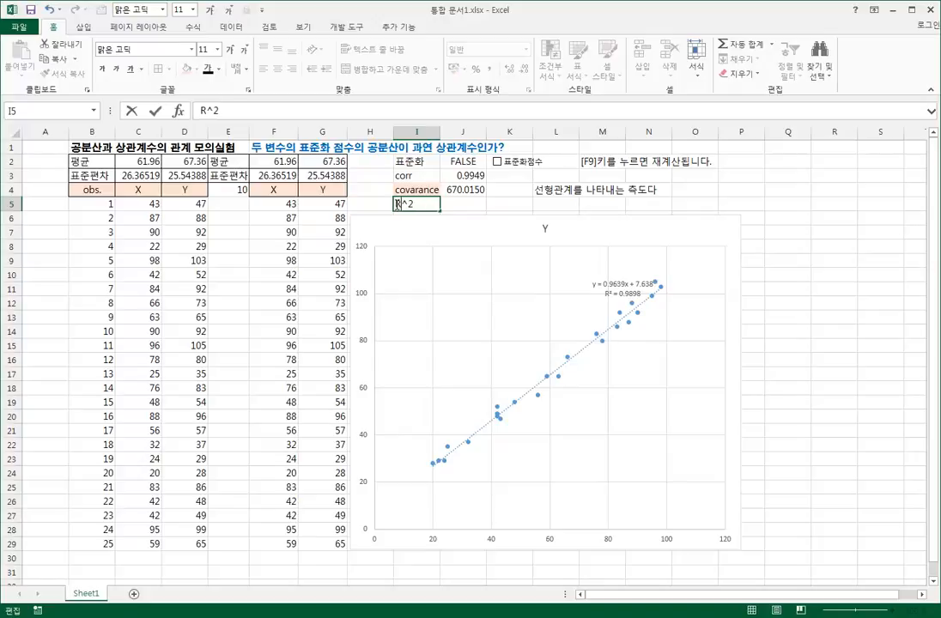
pyautogui.press('Return')
# Step: Calculate R^2 in J5 by squaring the correlation coefficient with the formula =J3^2
pyautogui.click(471, 204)
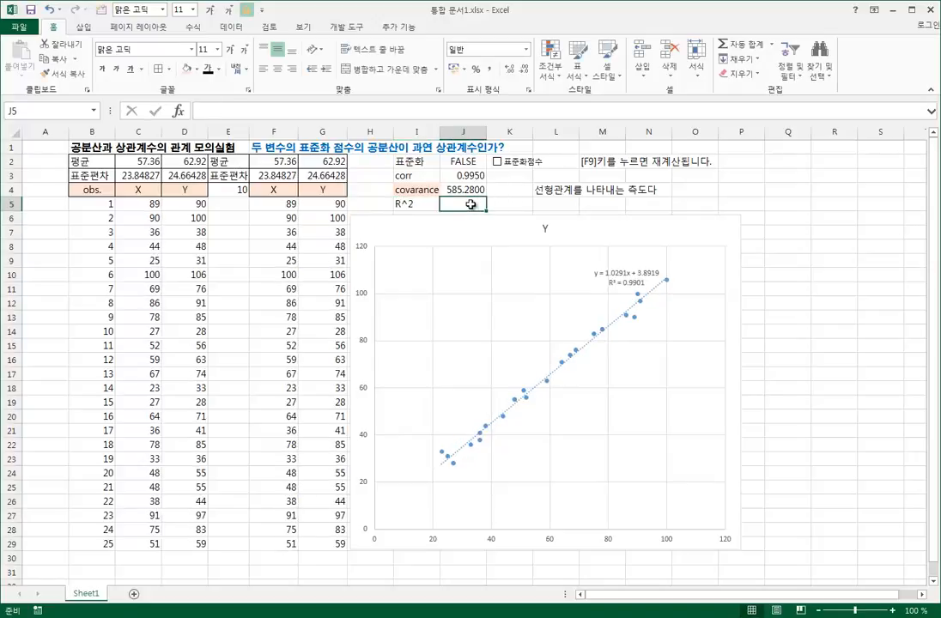
pyautogui.write('=')
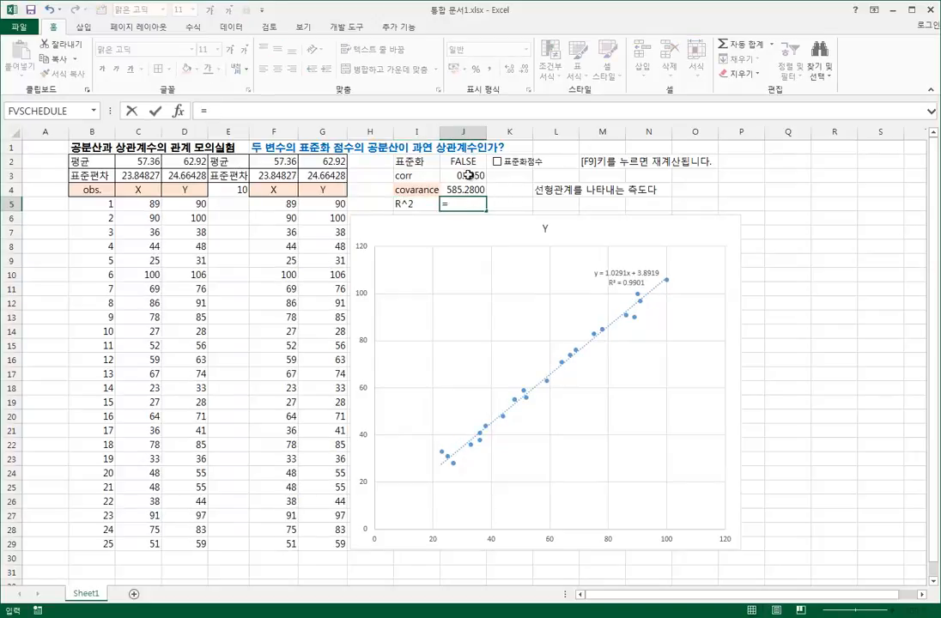
pyautogui.click(468, 175)
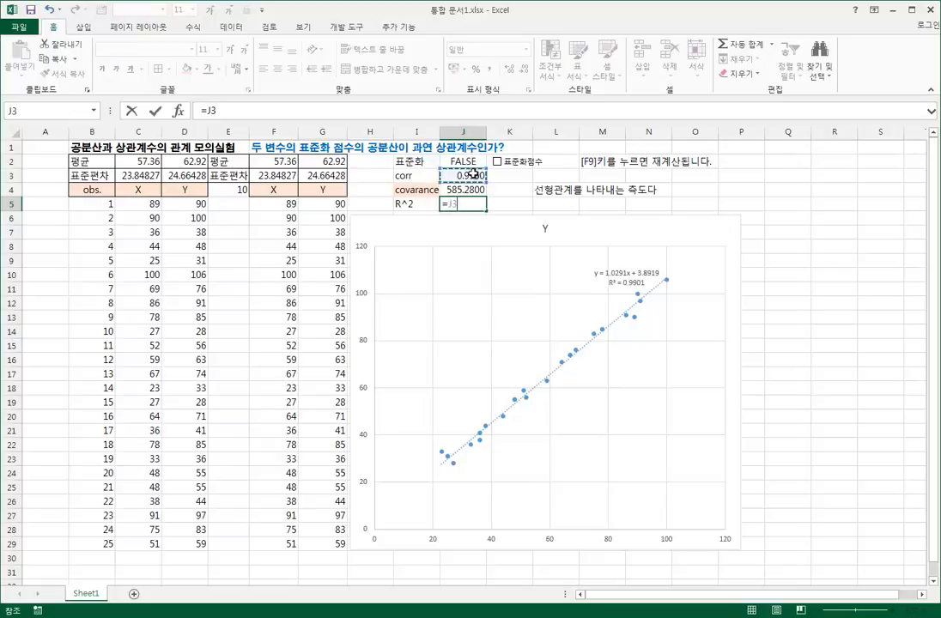
pyautogui.write('^2')
pyautogui.press('Return')
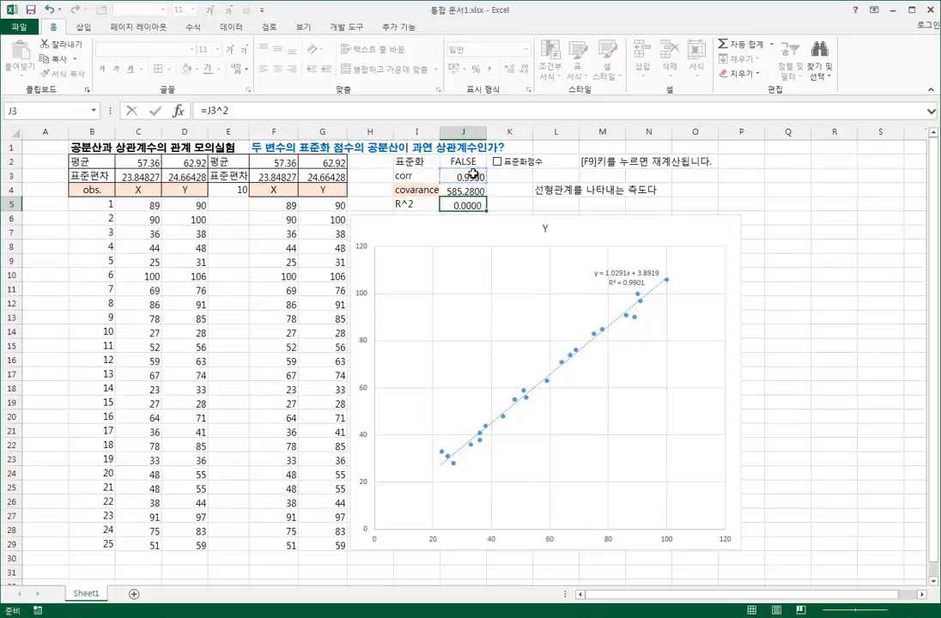
# Step: Format the R^2 value in J5 to four decimal places and narrow column J
pyautogui.click(496, 204)
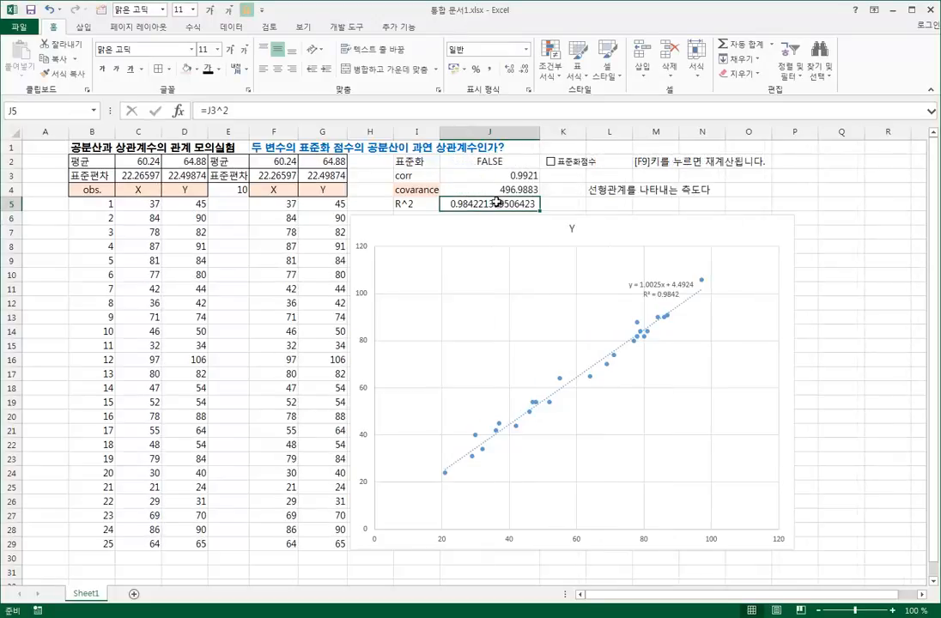
pyautogui.click(522, 69)
pyautogui.click(523, 68)
pyautogui.doubleClick(522, 68)
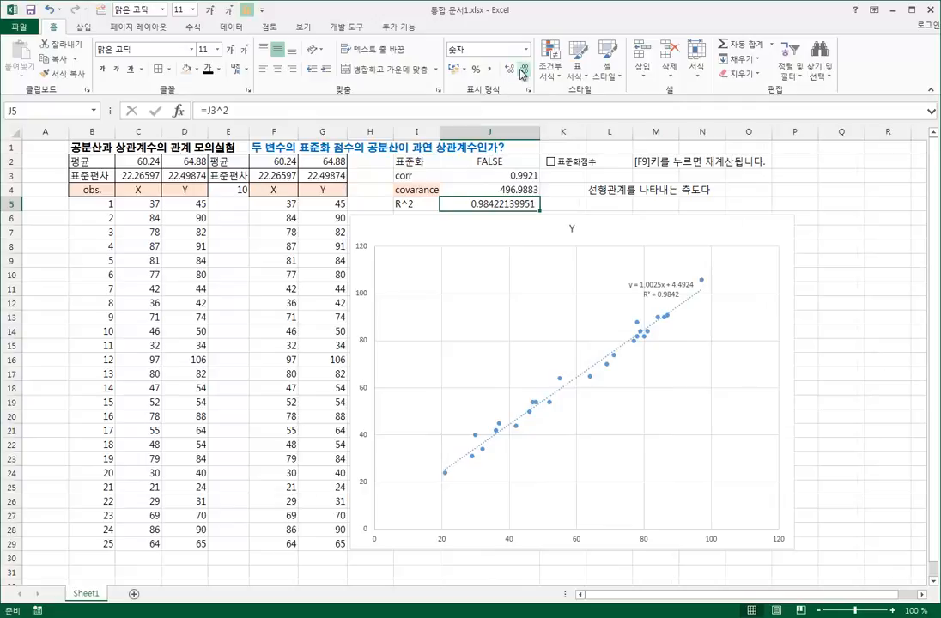
pyautogui.click(523, 69)
pyautogui.doubleClick(522, 68)
pyautogui.doubleClick(522, 69)
pyautogui.doubleClick(522, 69)
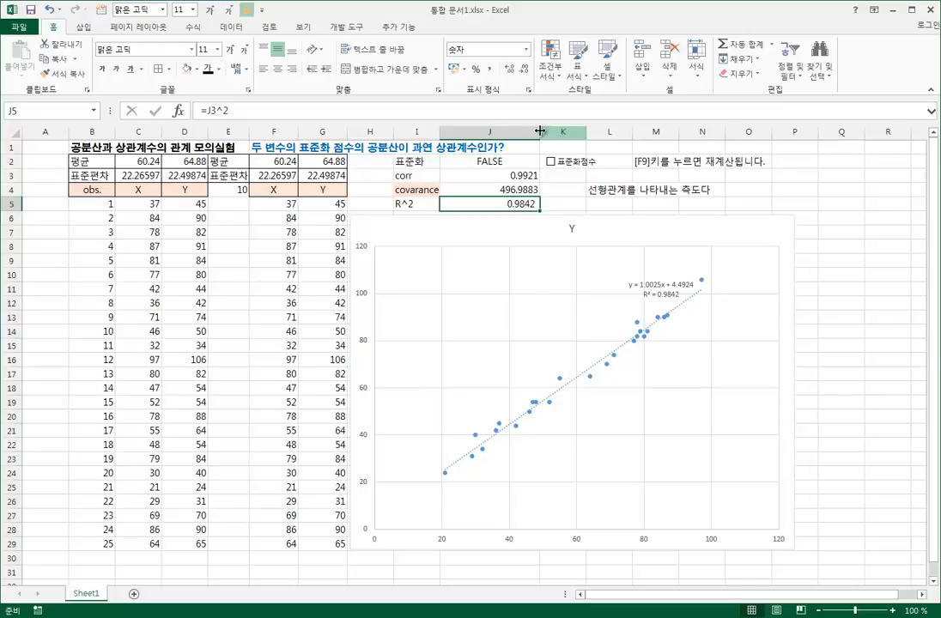
pyautogui.moveTo(539, 131); pyautogui.dragTo(503, 167)
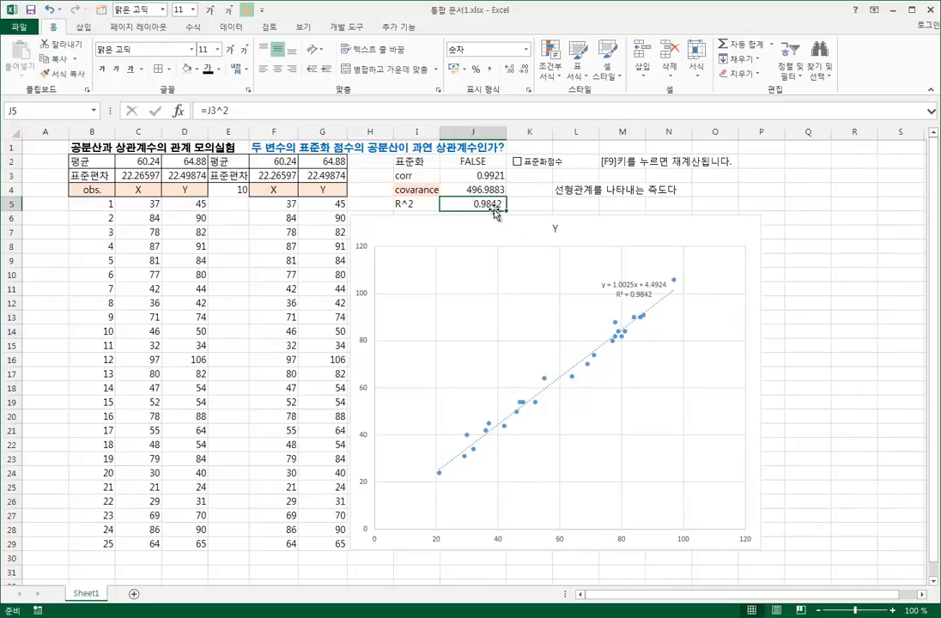
# Step: Toggle standardization on, off and on again to compare R^2 values, then inspect the raw scores and the STDEV.S formula in D3
pyautogui.click(545, 171)
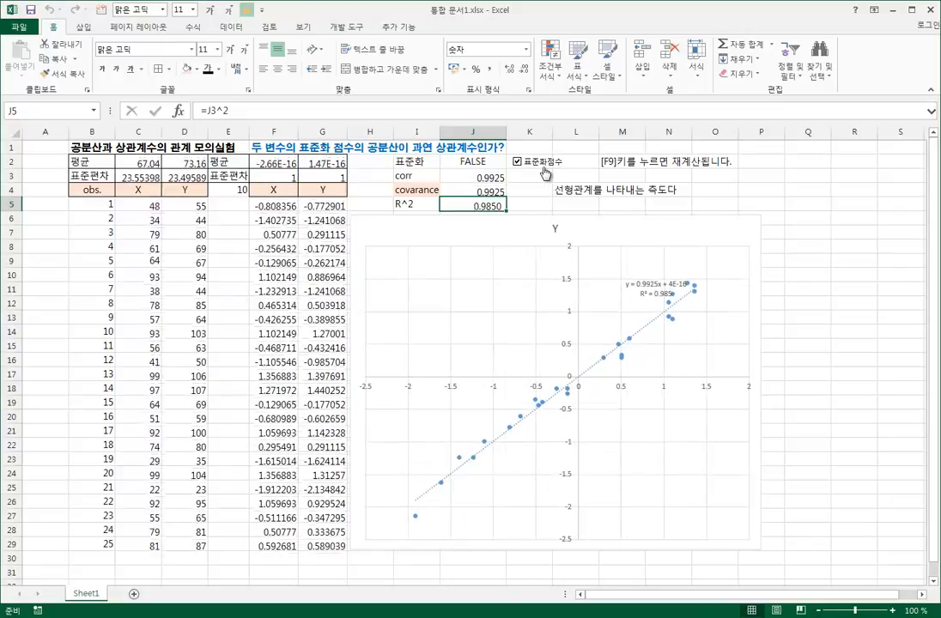
pyautogui.click(545, 171)
pyautogui.click(546, 172)
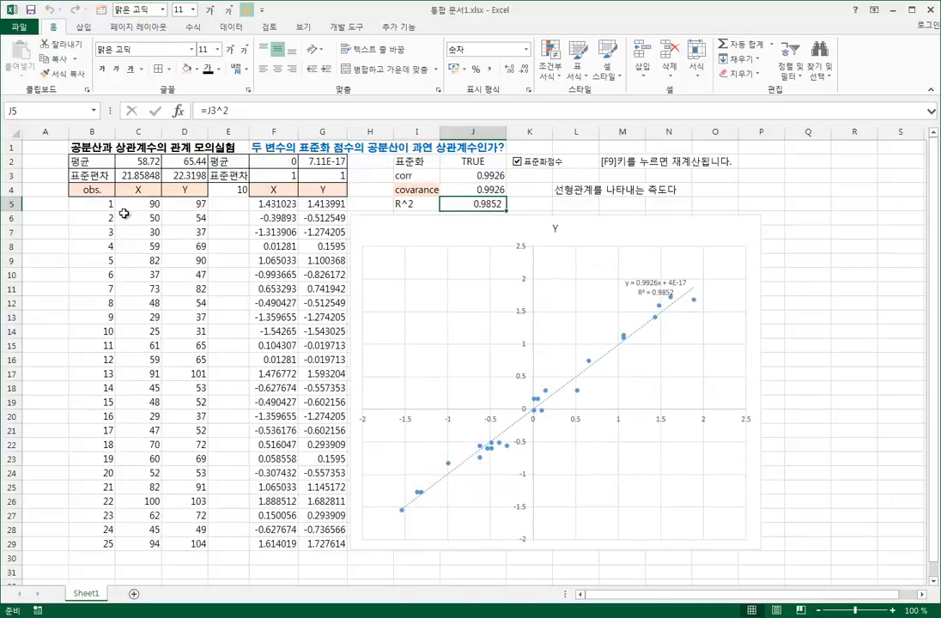
pyautogui.moveTo(134, 188); pyautogui.dragTo(189, 515)
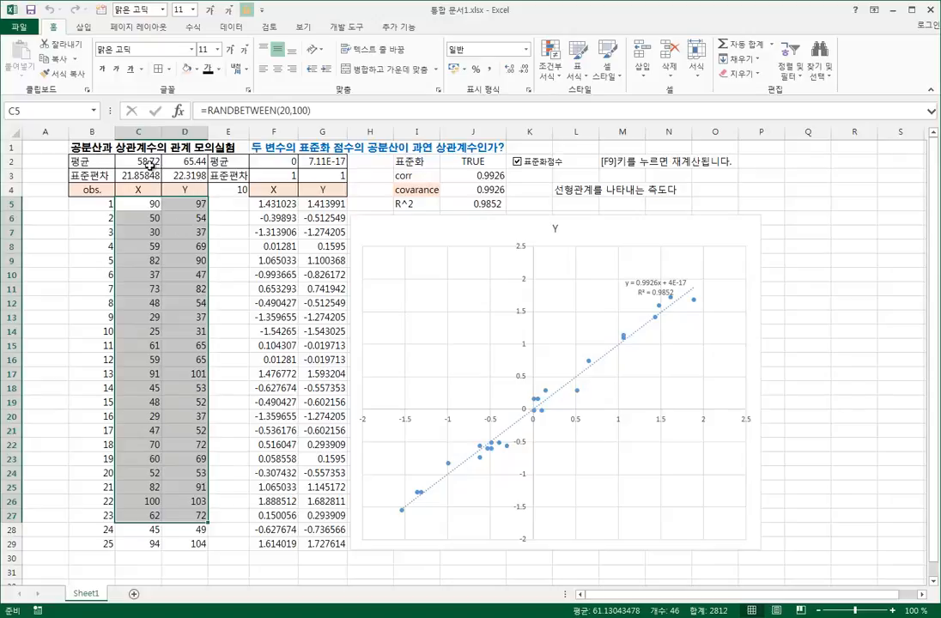
pyautogui.click(184, 175)
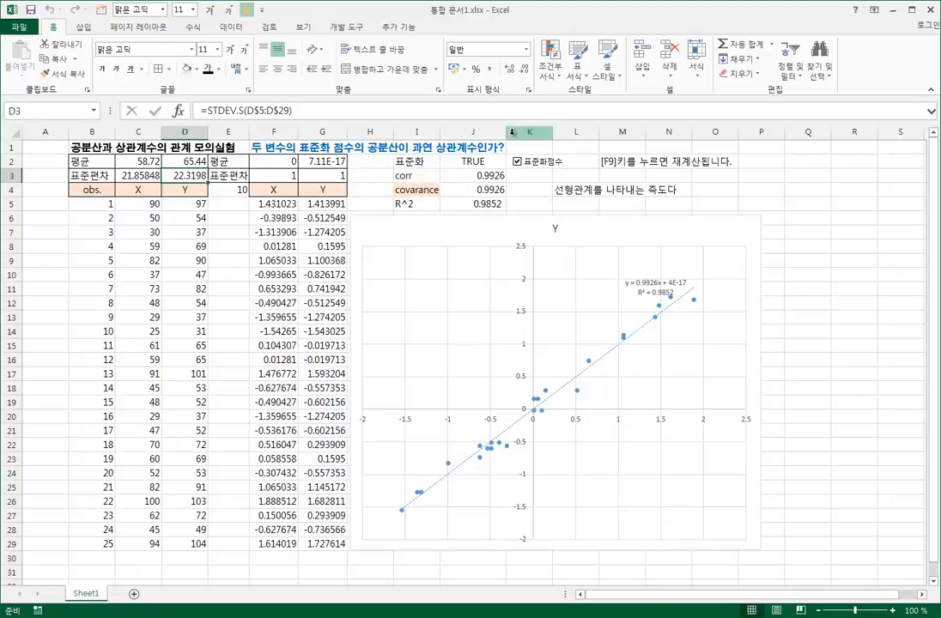
# Step: Narrow column J further and center the corr, covariance and R^2 values in J3:J5
pyautogui.moveTo(508, 131); pyautogui.dragTo(489, 148)
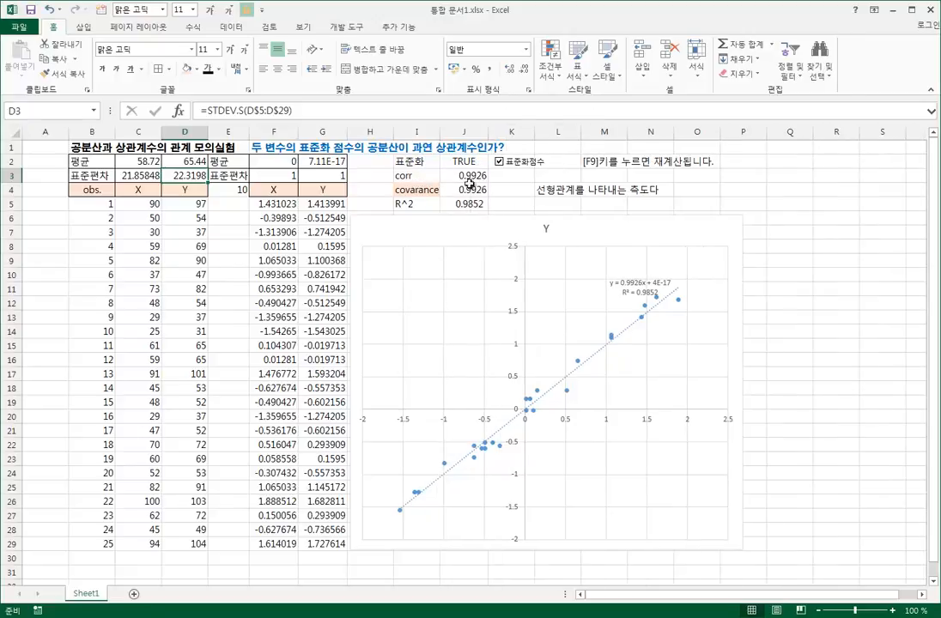
pyautogui.click(426, 175)
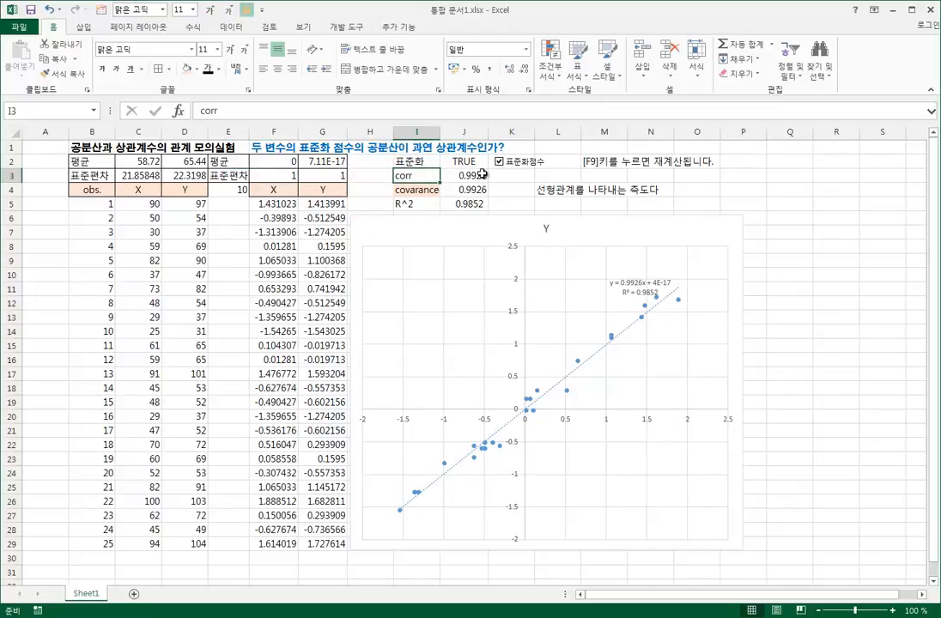
pyautogui.moveTo(482, 176); pyautogui.dragTo(481, 204)
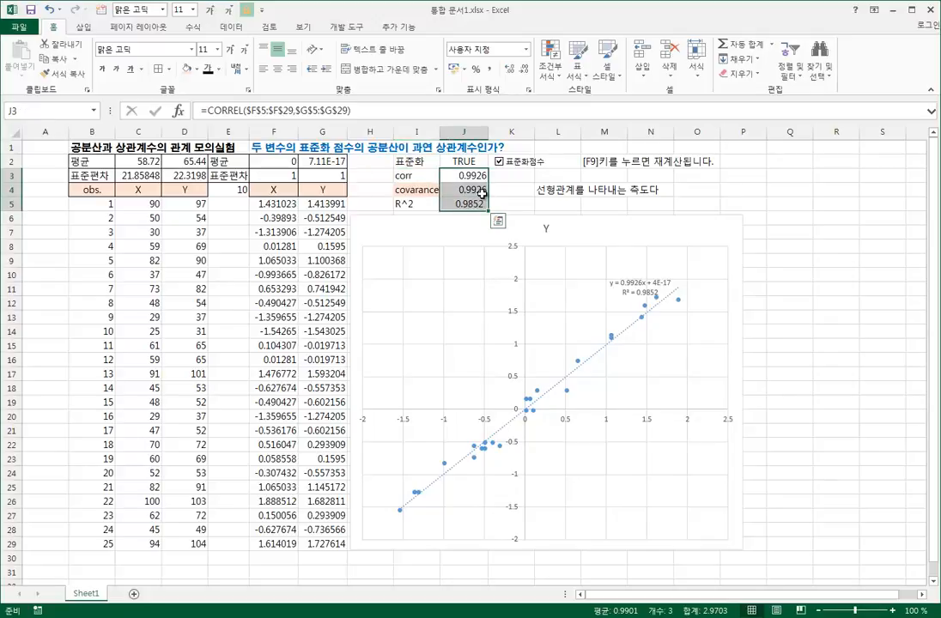
pyautogui.click(276, 72)
pyautogui.click(473, 205)
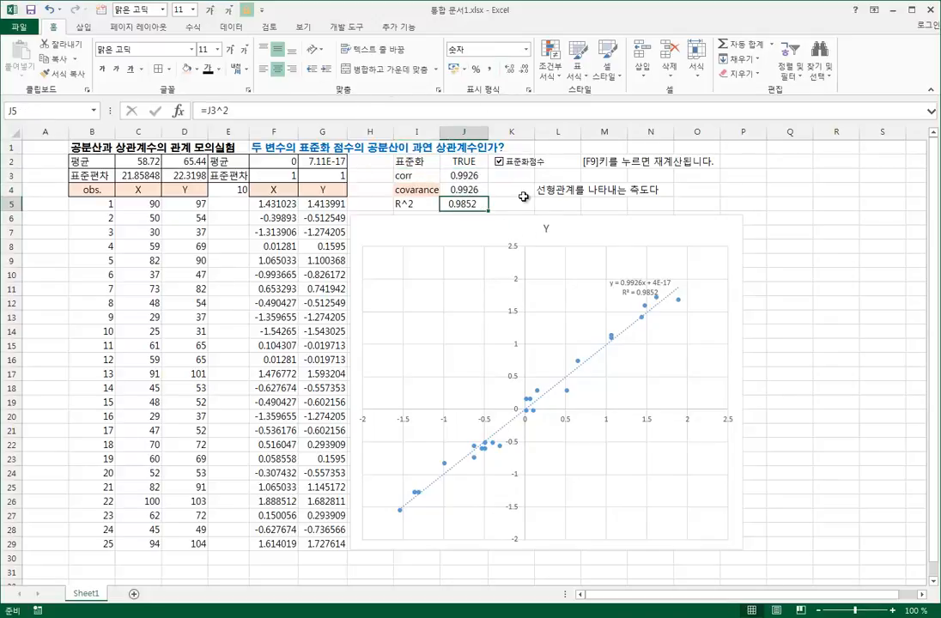
# Step: Widen column I slightly to give the covariance label more room
pyautogui.moveTo(460, 175); pyautogui.dragTo(468, 206)
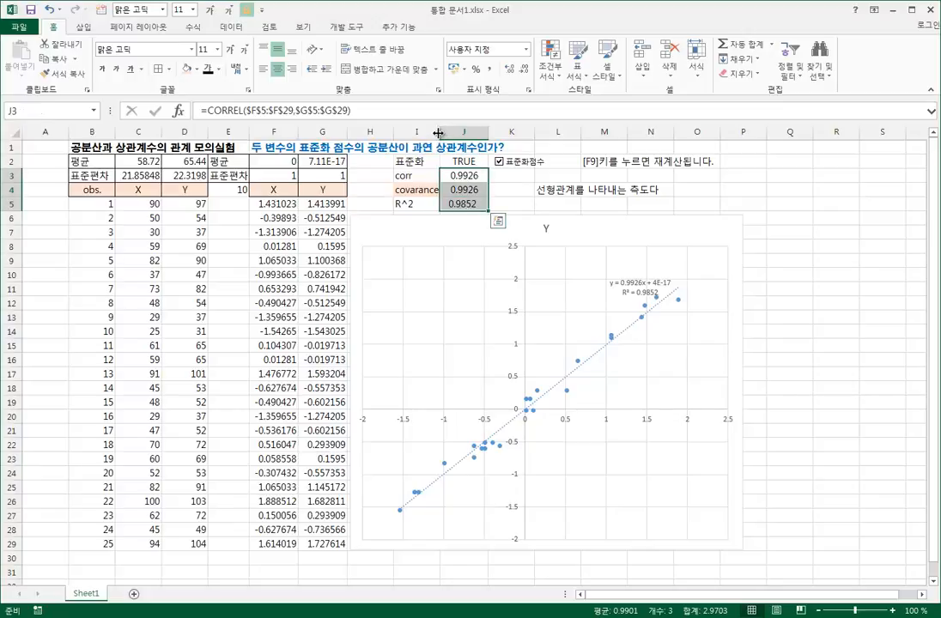
pyautogui.moveTo(440, 136); pyautogui.dragTo(446, 136)
pyautogui.click(430, 204)
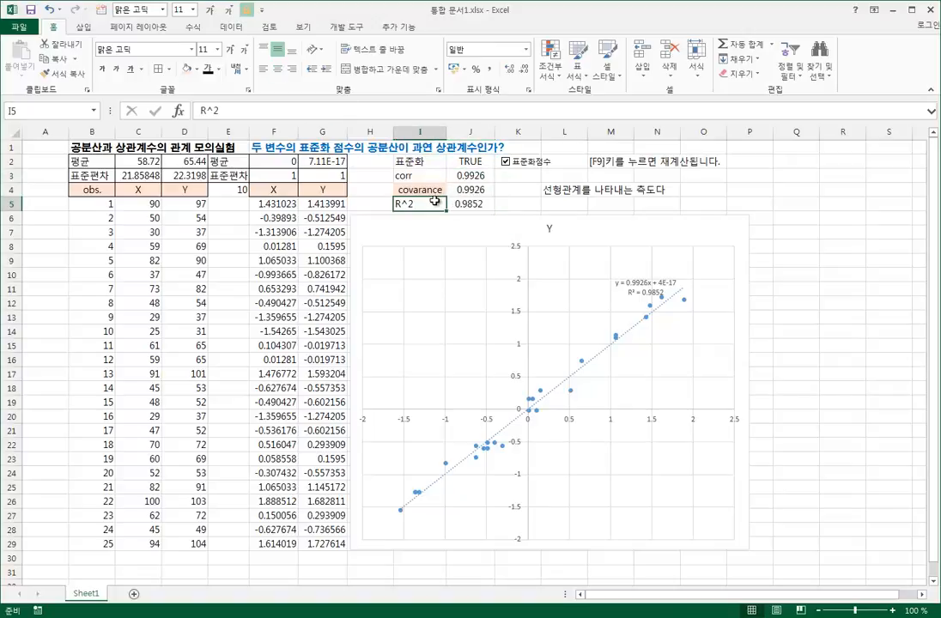
pyautogui.click(435, 179)
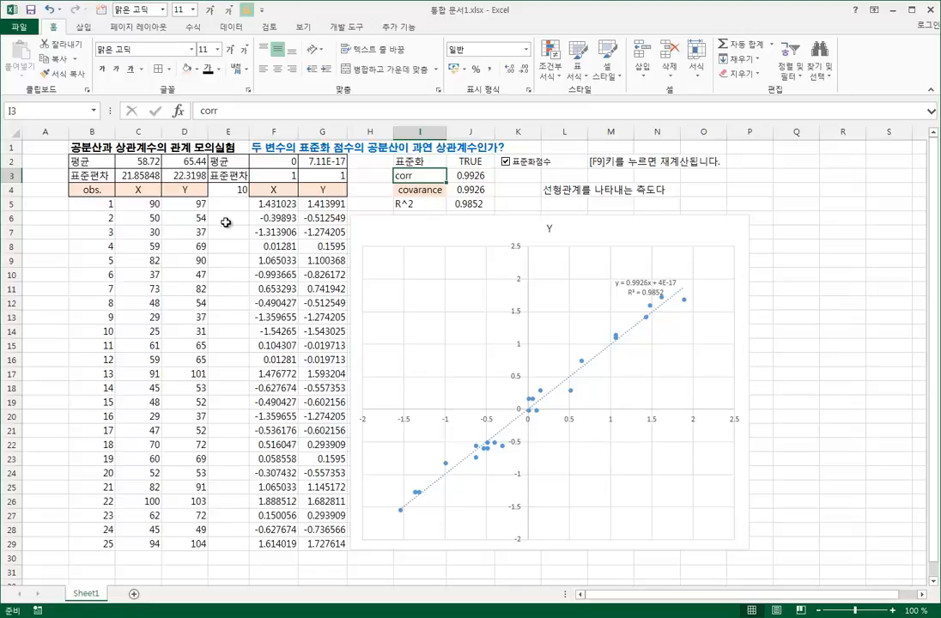
# Step: Set the random error range in E4 to 100
pyautogui.click(233, 190)
pyautogui.write('10')
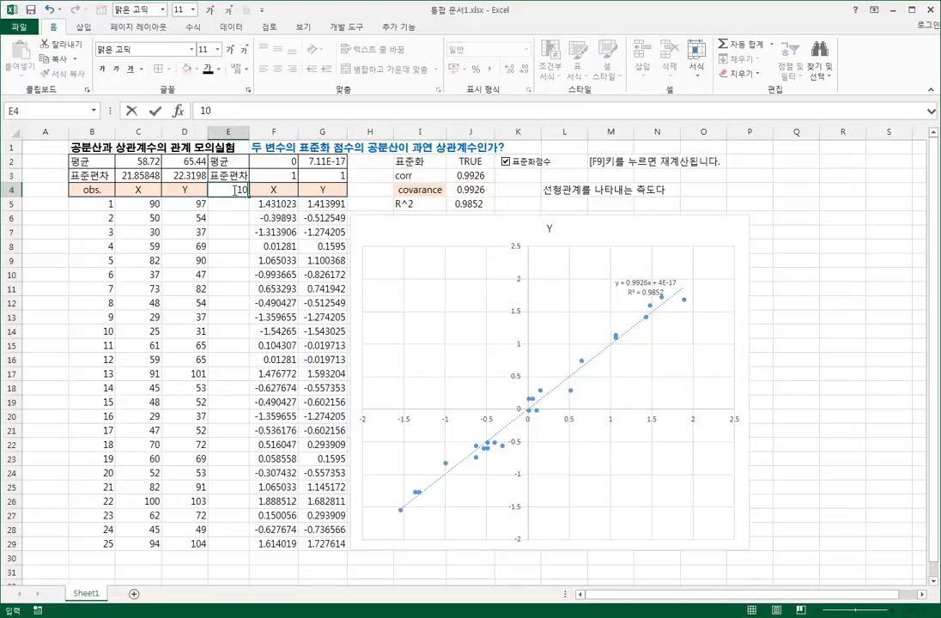
pyautogui.write('0')
pyautogui.press('Return')
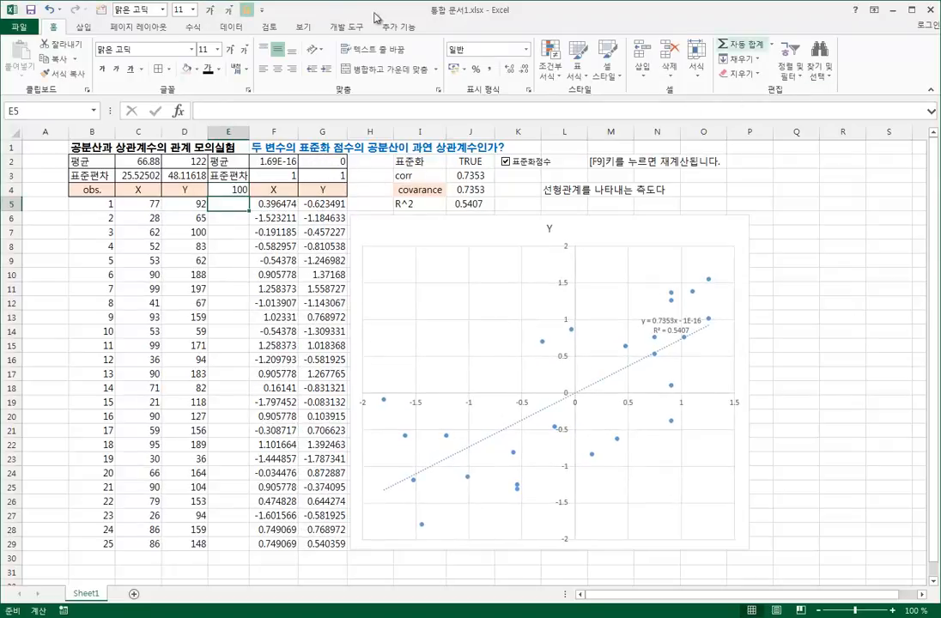
# Step: Recalculate the sheet repeatedly and compare corr, covariance and R^2 in J3:J5 with the chart's trendline slope and R²
pyautogui.click(189, 28)
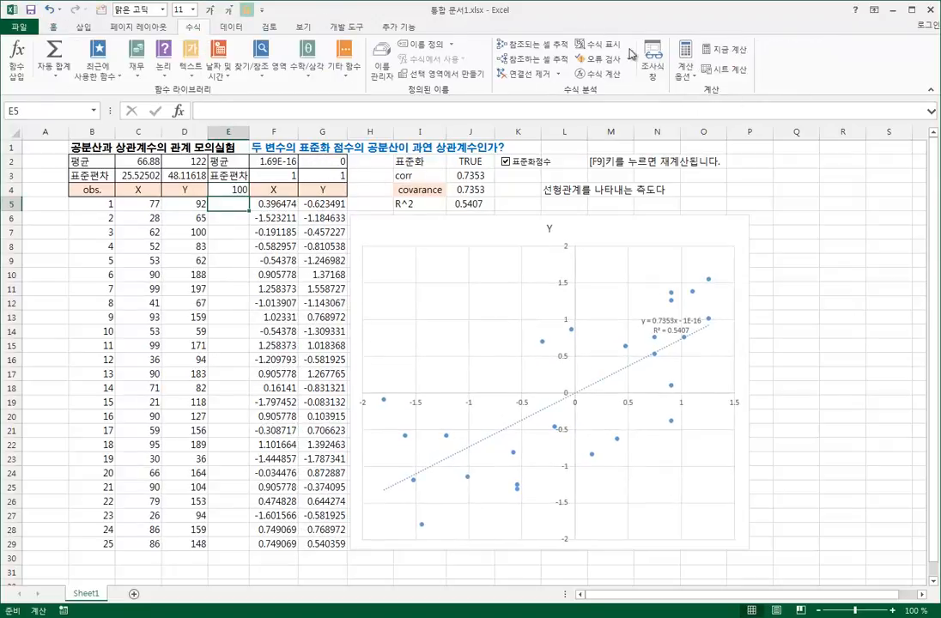
pyautogui.click(726, 75)
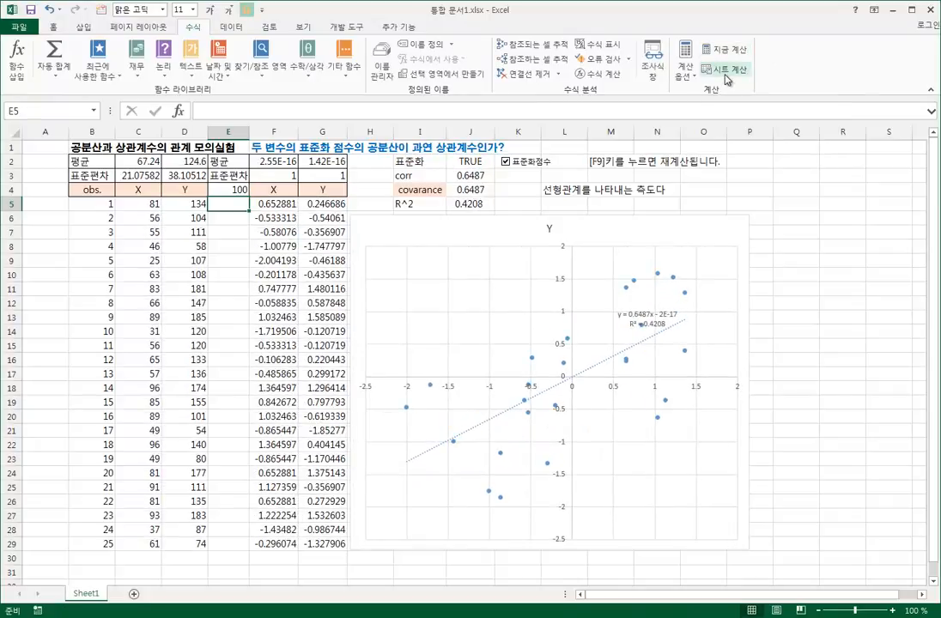
pyautogui.click(726, 76)
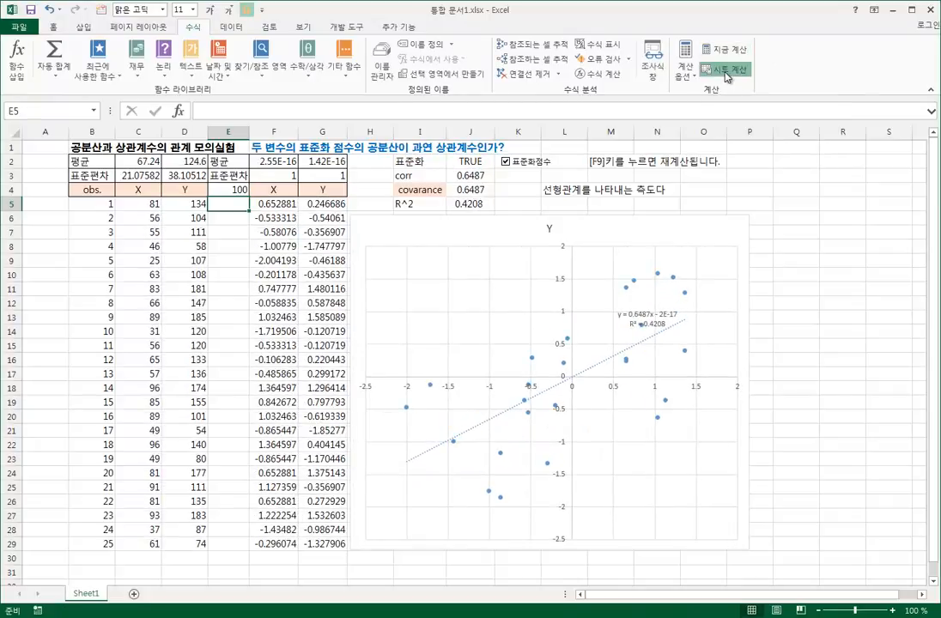
pyautogui.click(476, 174)
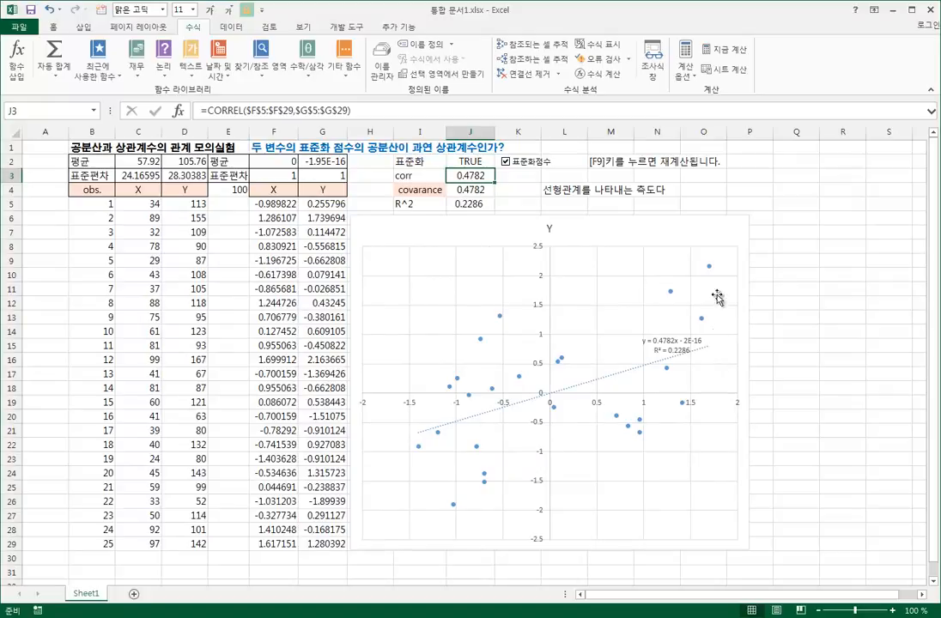
pyautogui.click(729, 72)
pyautogui.click(730, 76)
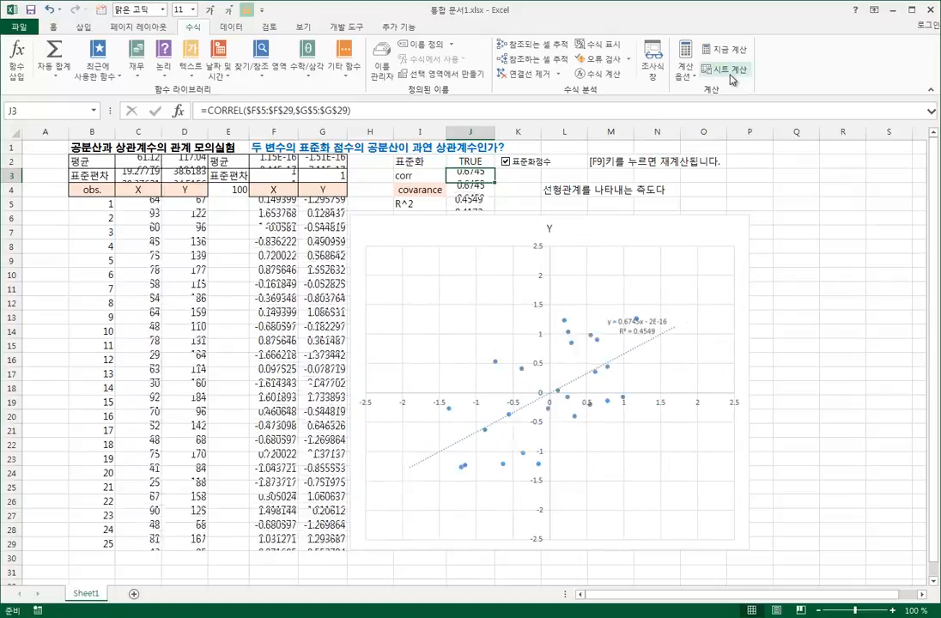
pyautogui.click(731, 76)
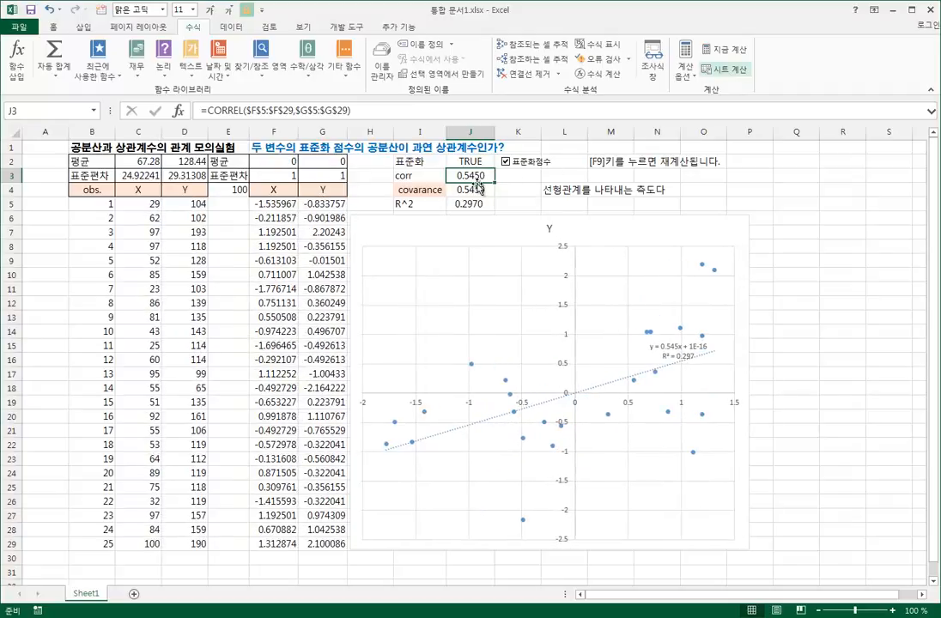
pyautogui.click(735, 76)
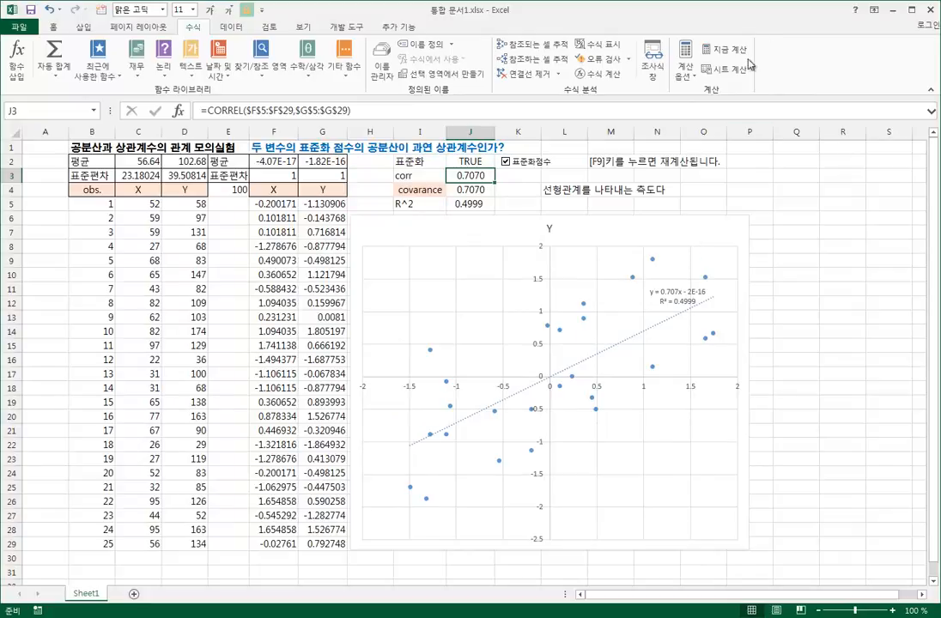
# Step: Keep recalculating the sheet with the error range at 100 and check J3:J5 against the chart's trendline equation for each new sample
pyautogui.click(729, 76)
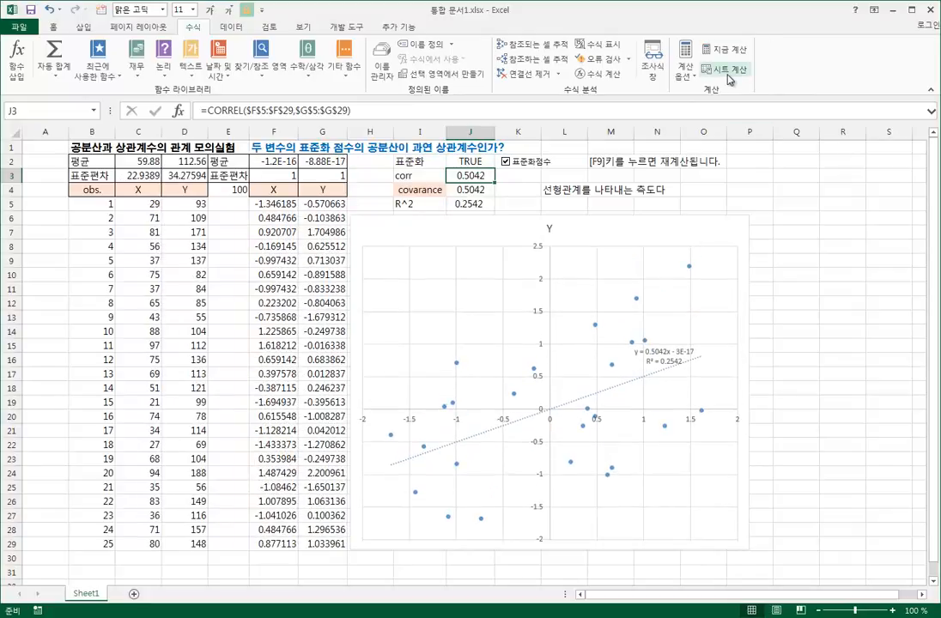
pyautogui.click(728, 74)
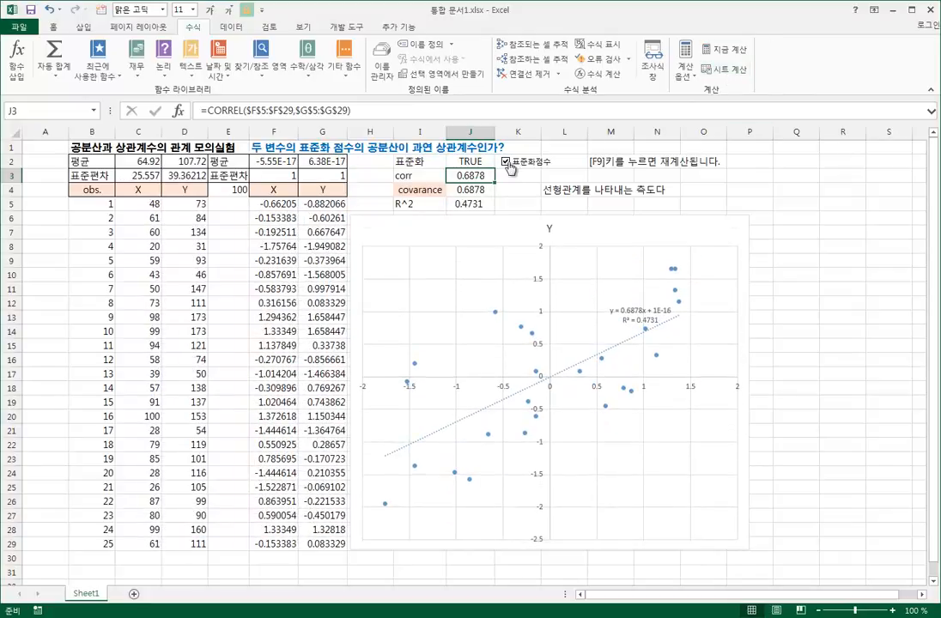
pyautogui.click(729, 71)
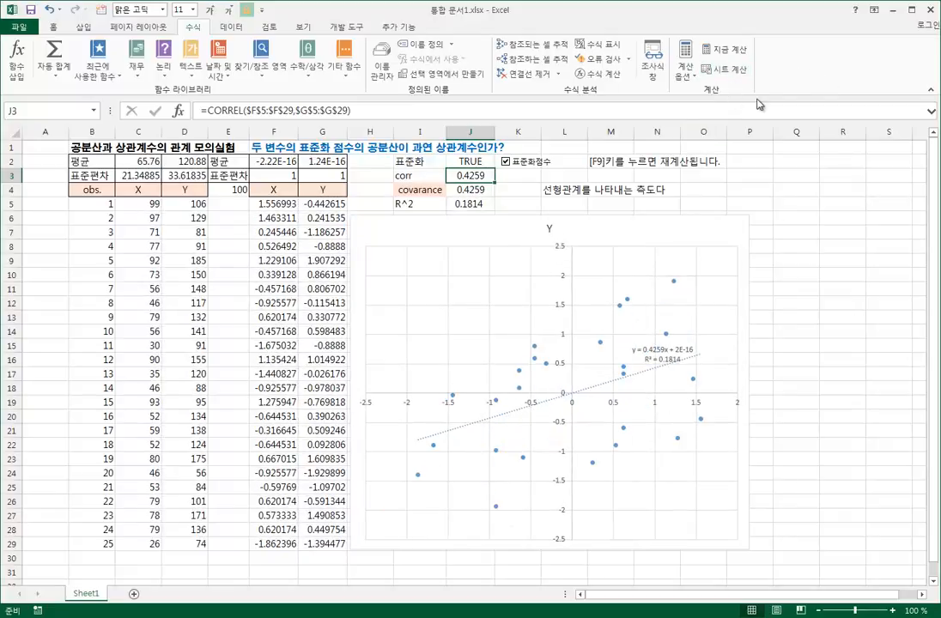
pyautogui.click(736, 72)
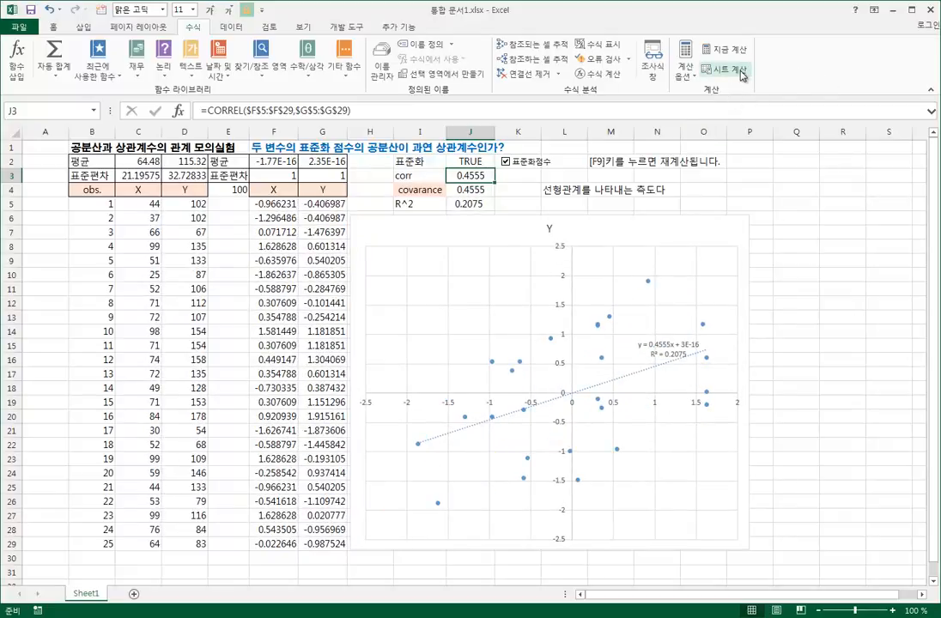
pyautogui.click(741, 73)
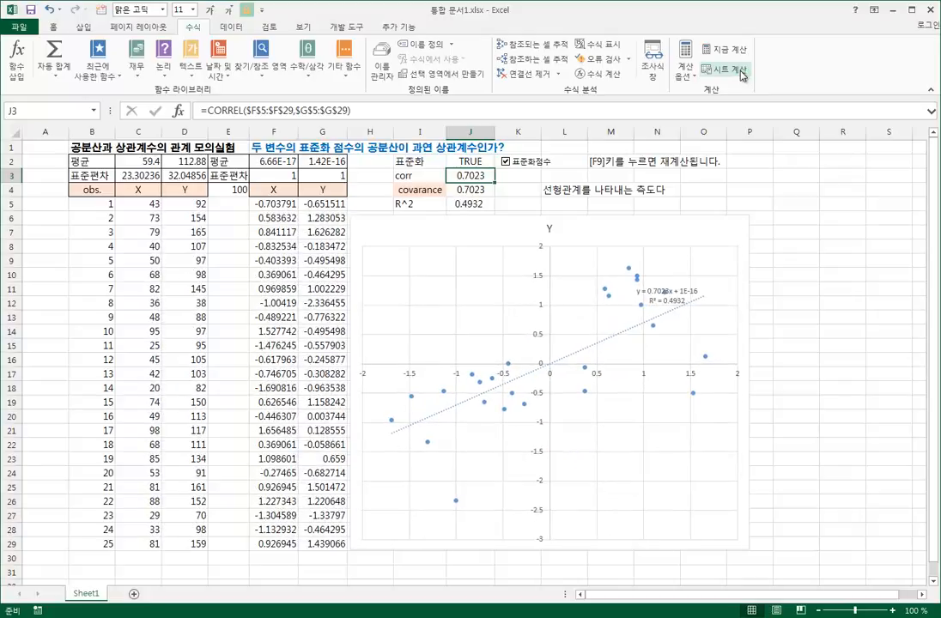
pyautogui.click(742, 74)
pyautogui.click(741, 74)
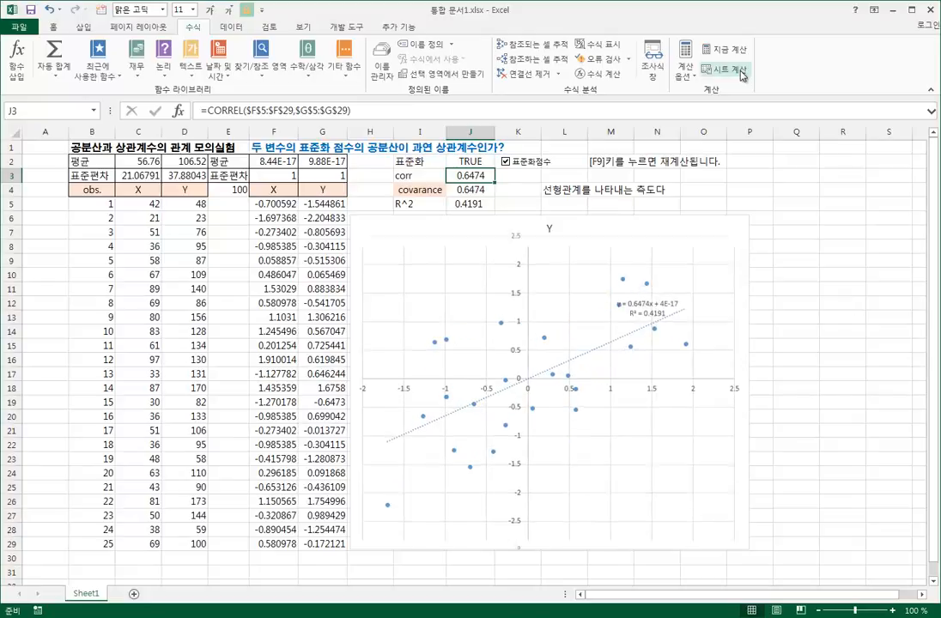
pyautogui.click(743, 76)
pyautogui.click(743, 75)
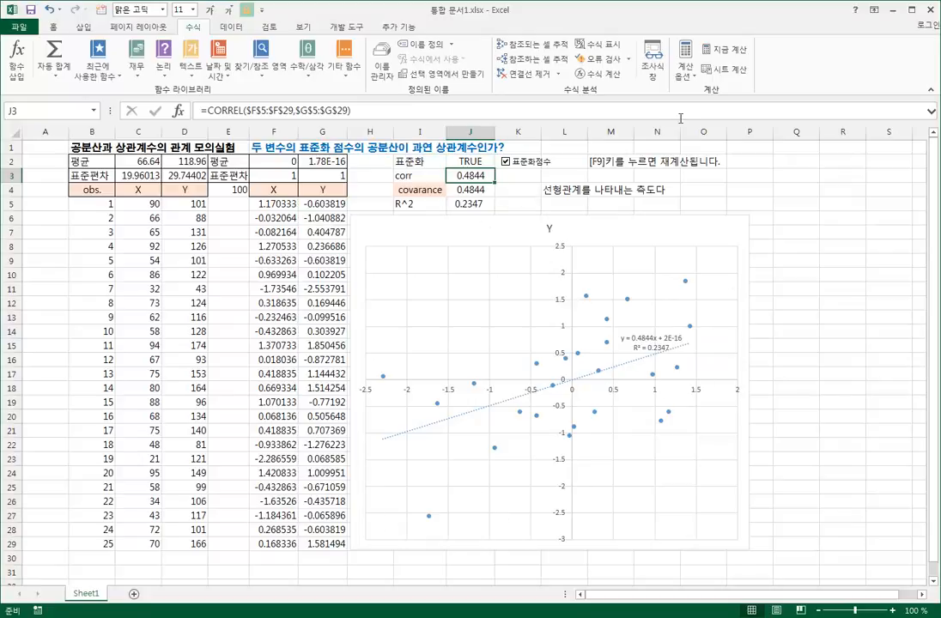
pyautogui.click(733, 72)
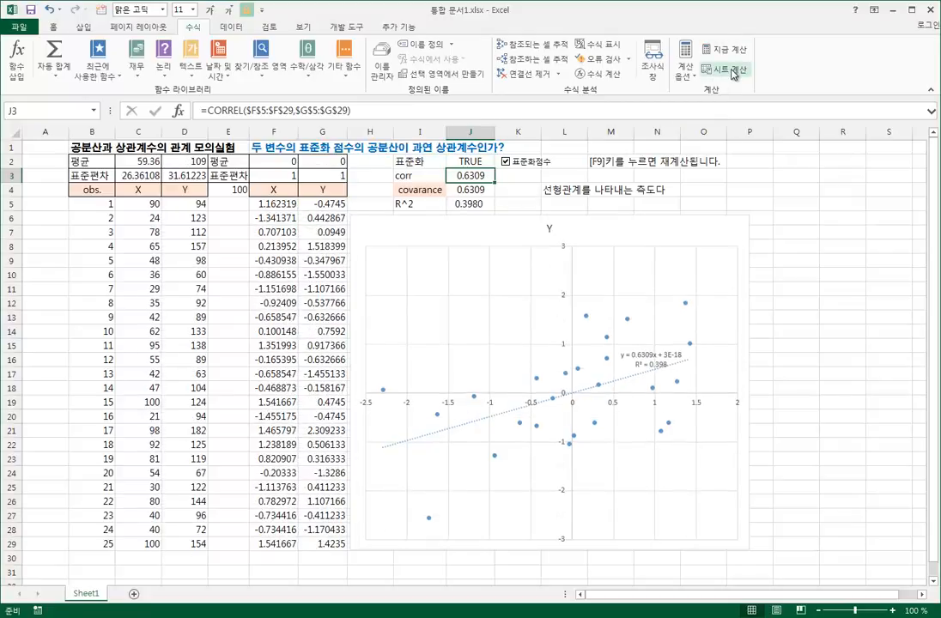
pyautogui.click(733, 72)
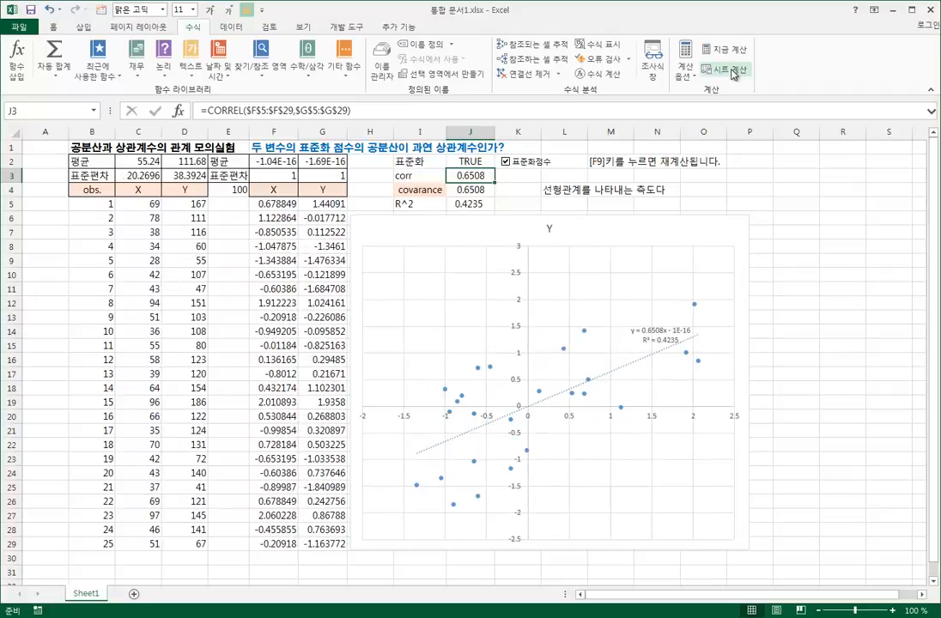
pyautogui.click(732, 72)
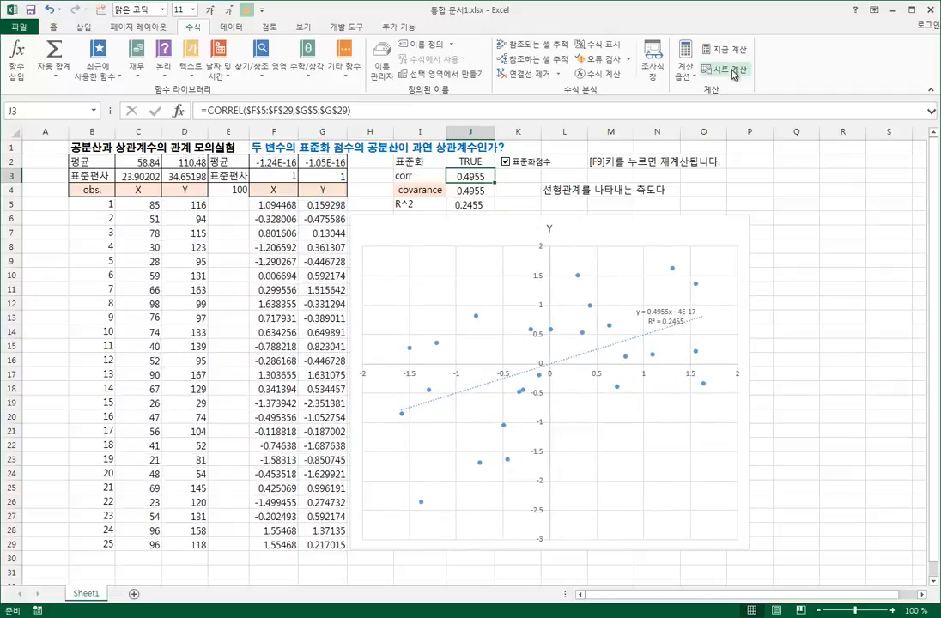
pyautogui.click(732, 72)
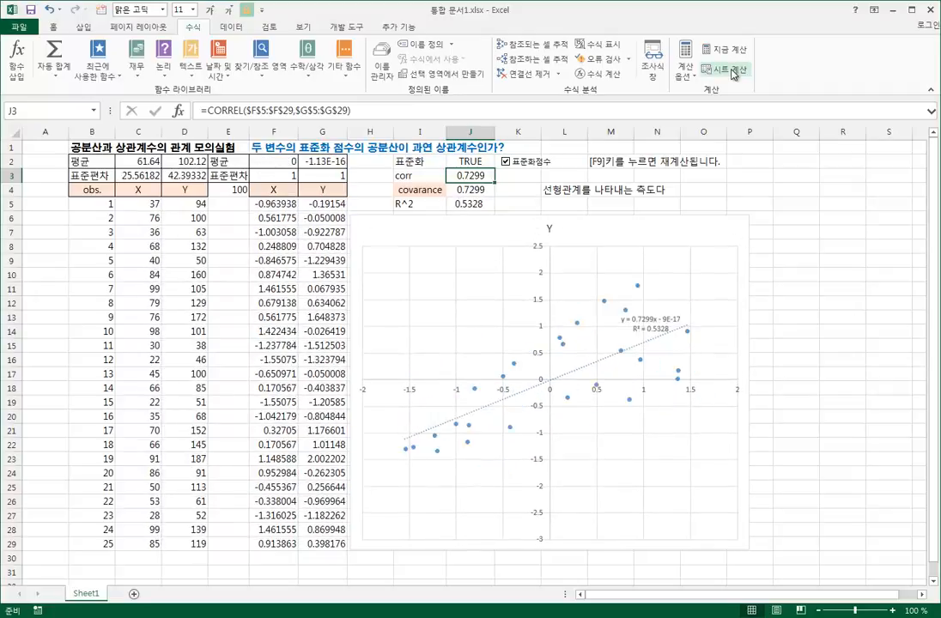
# Step: Set the random error range in E4 to 1
pyautogui.click(234, 193)
pyautogui.write('1')
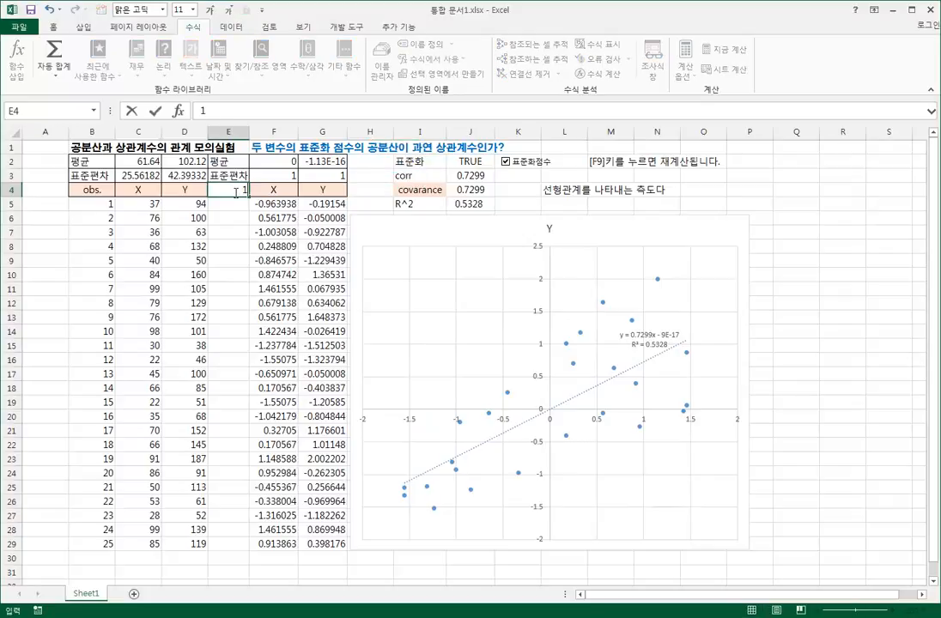
pyautogui.press('Return')
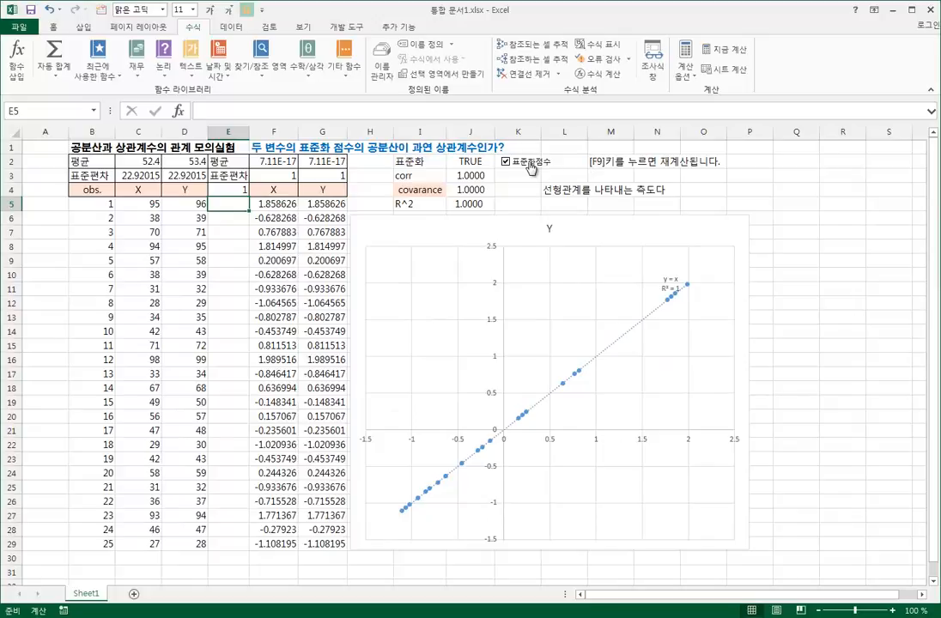
# Step: Switch the standardized-score option (표준화점수) off and back on, and recalculate the sheet several times to compare corr, covariance and R^2
pyautogui.click(531, 168)
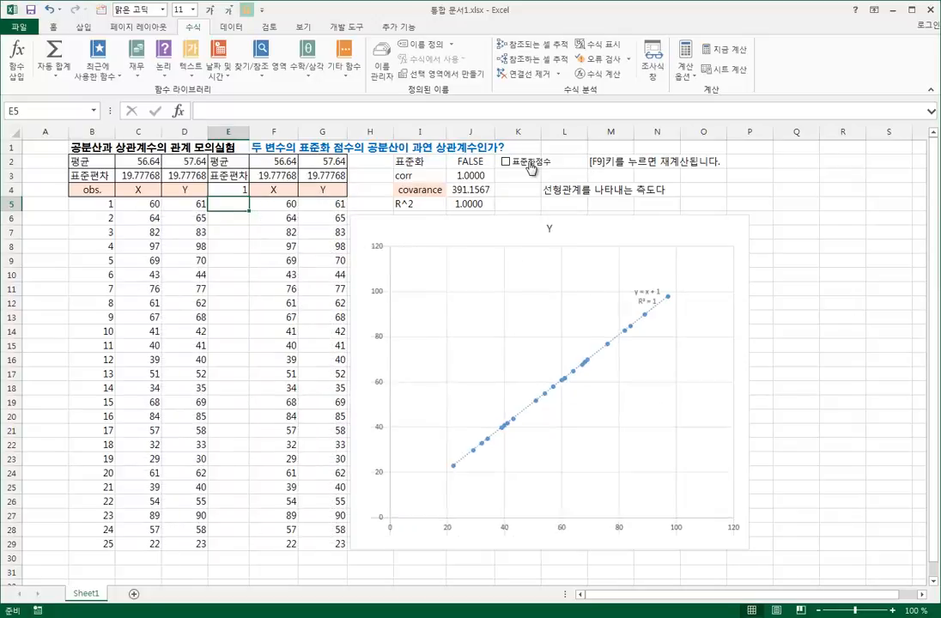
pyautogui.click(531, 168)
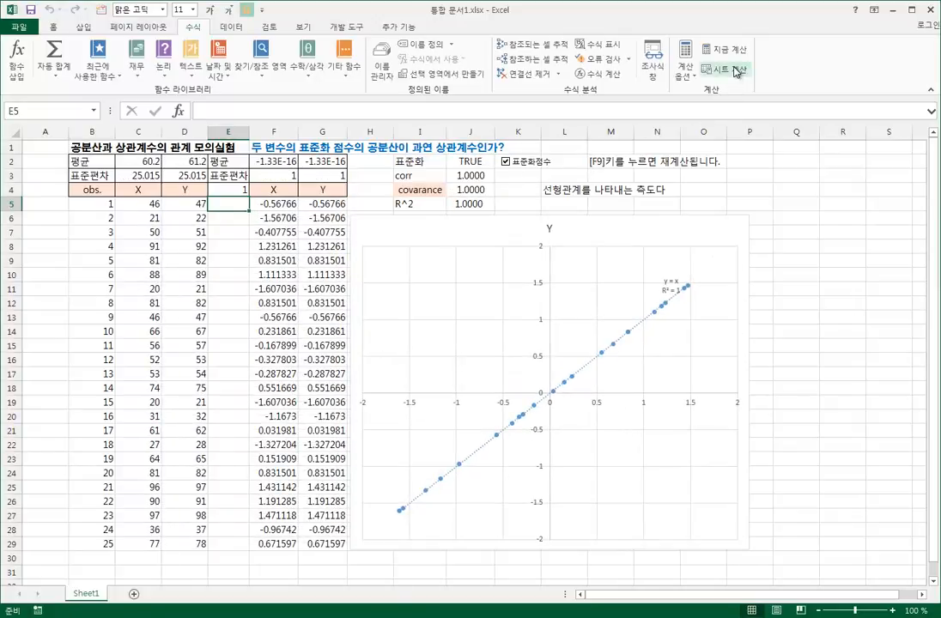
pyautogui.click(731, 69)
pyautogui.click(735, 71)
pyautogui.click(732, 70)
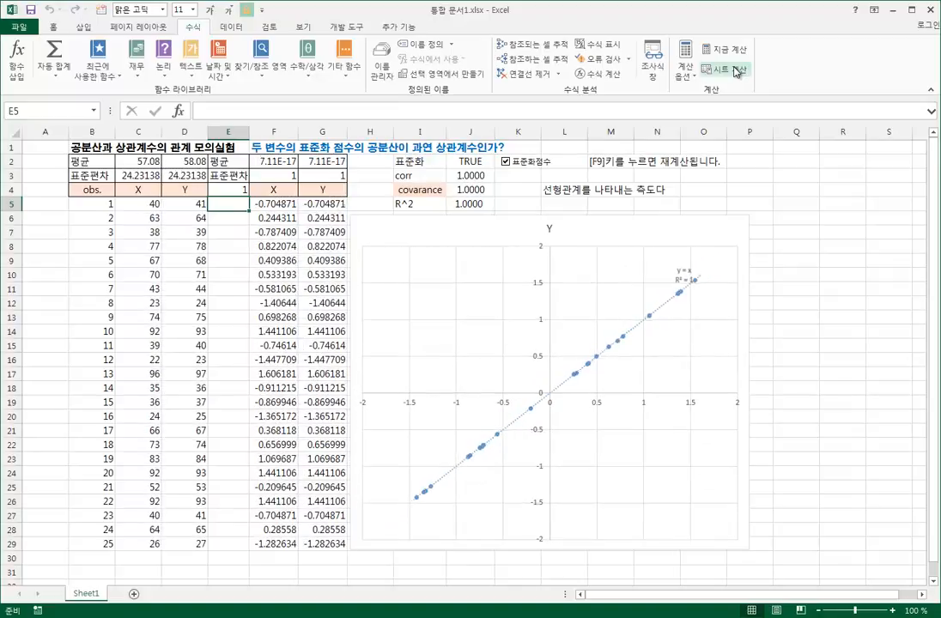
pyautogui.click(732, 70)
# Step: Set the random error range in E4 to 9 and recalculate the sheet several times
pyautogui.click(232, 191)
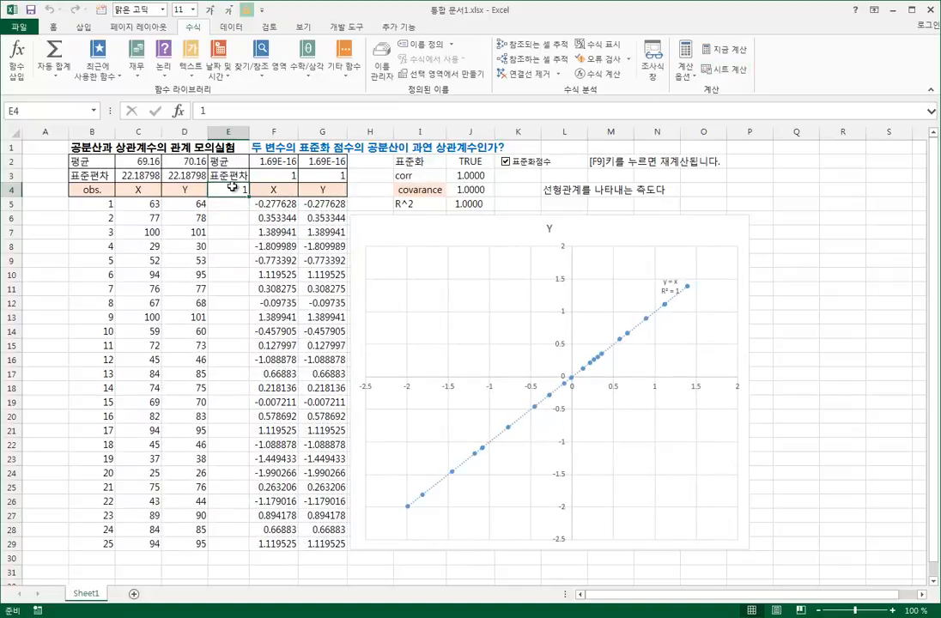
pyautogui.write('9')
pyautogui.press('Return')
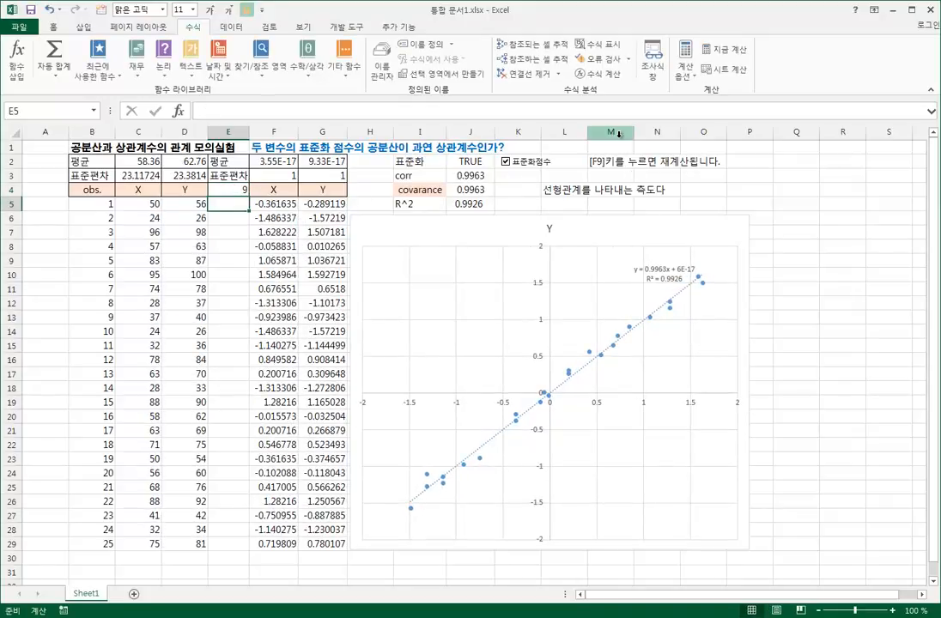
pyautogui.click(729, 74)
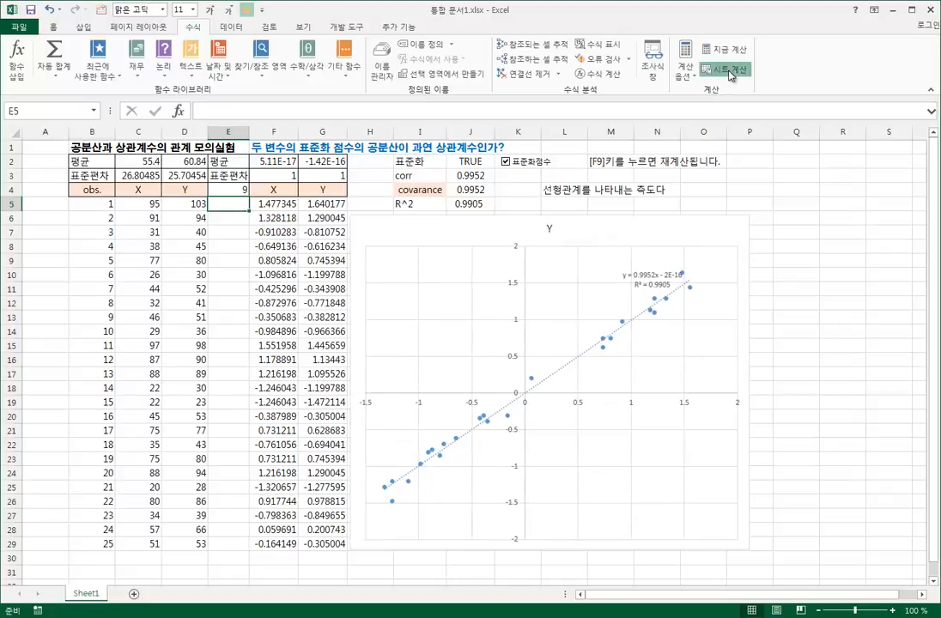
pyautogui.click(729, 74)
pyautogui.click(729, 74)
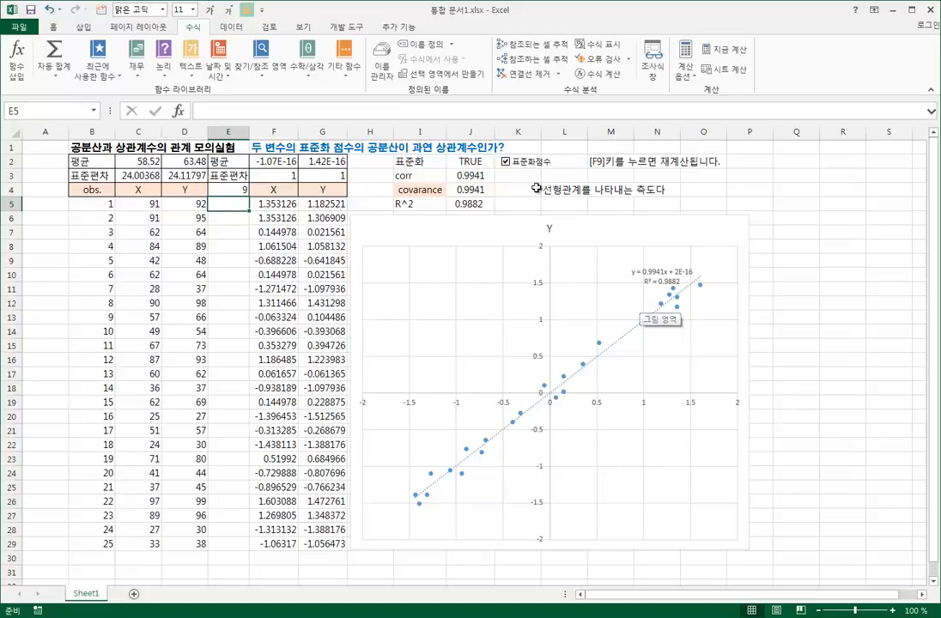
# Step: Review the corr and covariance labels in I3:I4, the X and Y data in columns C and D, and the error range in E4
pyautogui.click(416, 175)
pyautogui.click(434, 193)
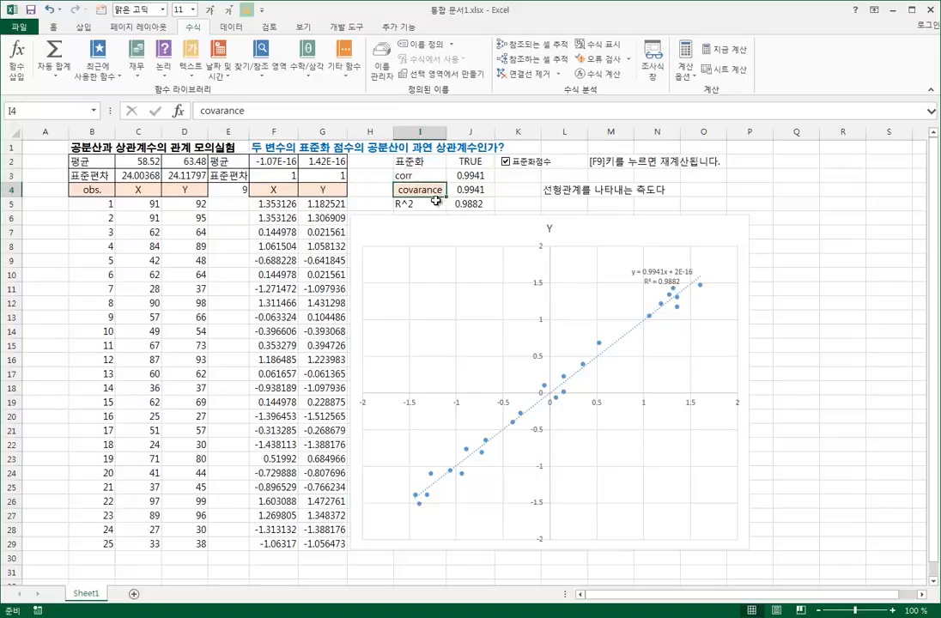
pyautogui.click(421, 175)
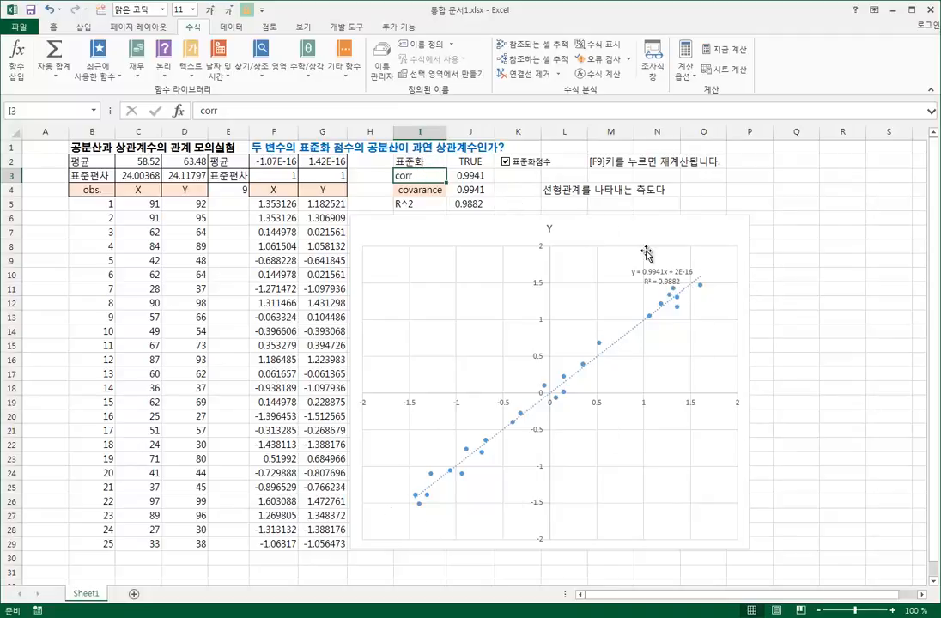
pyautogui.click(419, 192)
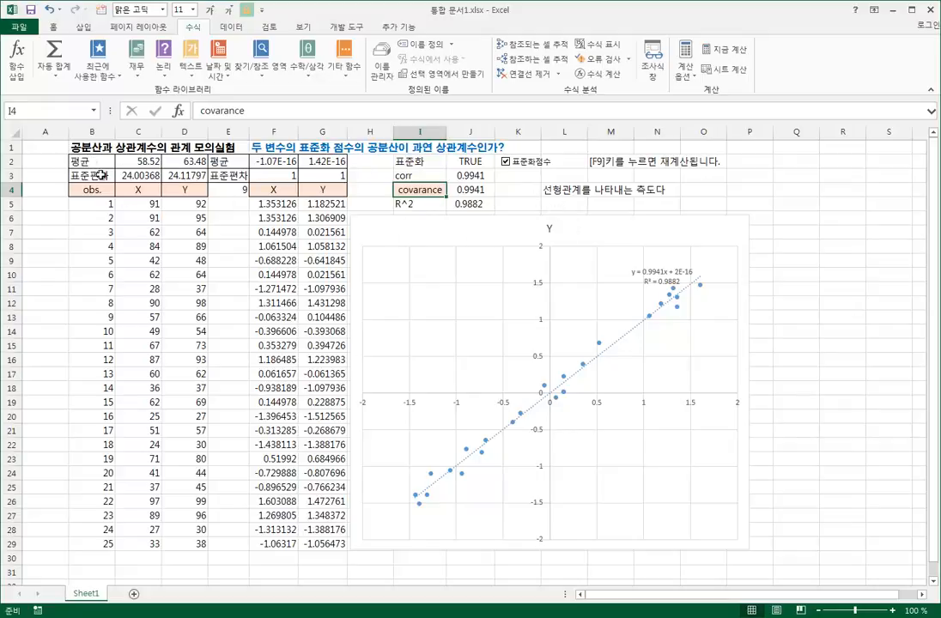
pyautogui.click(148, 207)
pyautogui.click(175, 275)
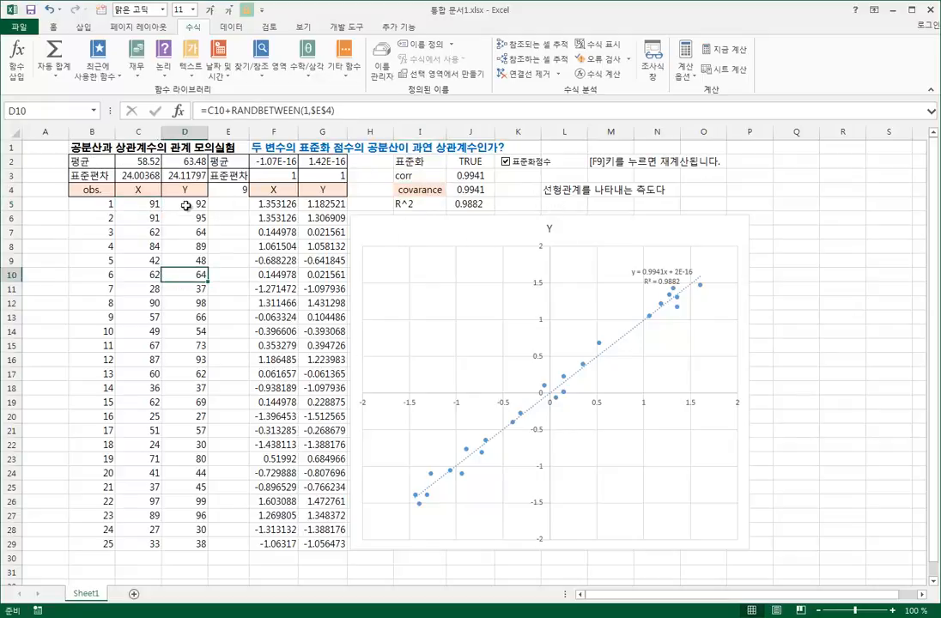
pyautogui.click(186, 206)
pyautogui.click(233, 193)
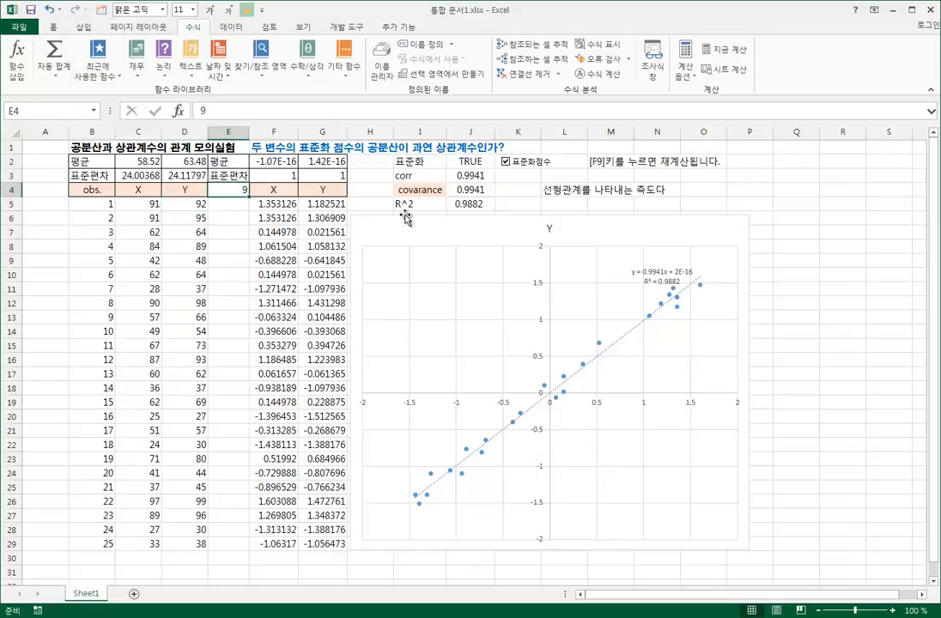
pyautogui.click(717, 190)
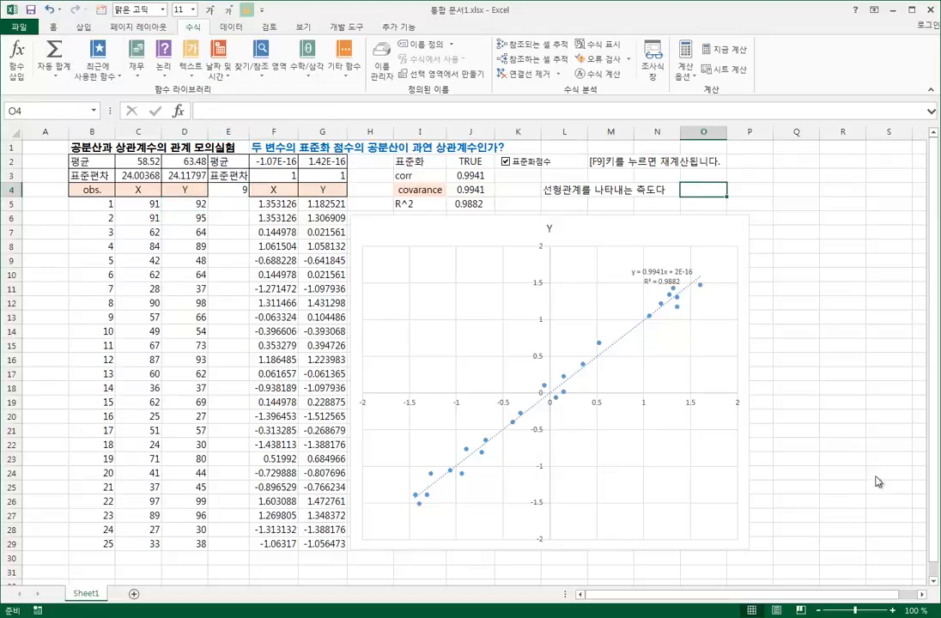